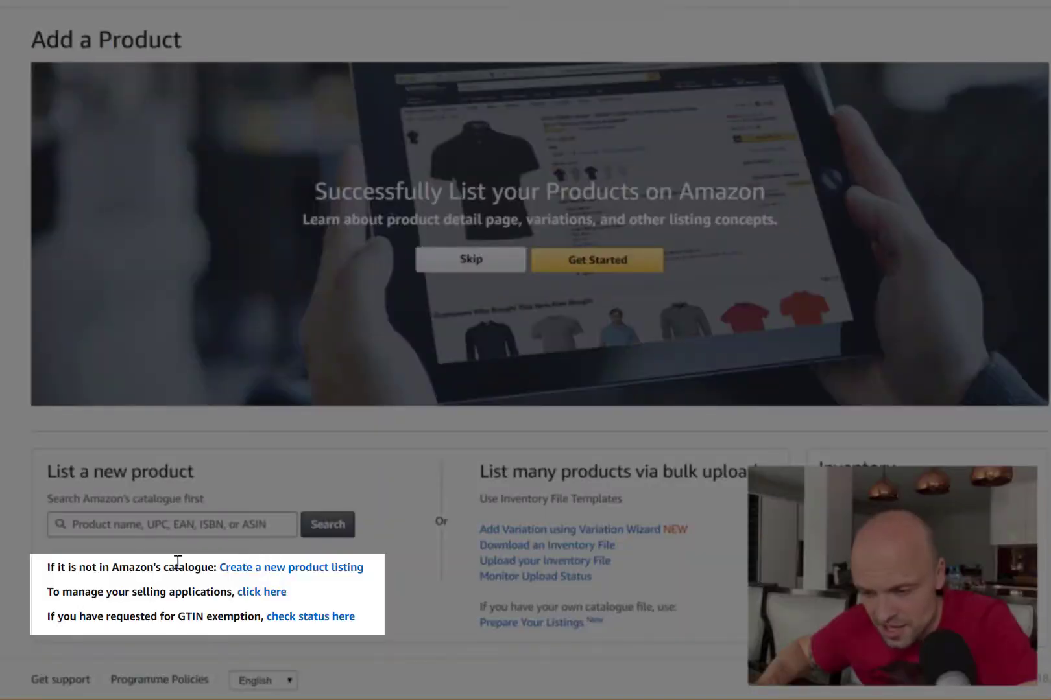
Start a new product listing and browse the categories to Electronics & Photo > Mobile Phones & Communication > Accessories.
{"action": "left_click", "coordinate": [260, 569]}
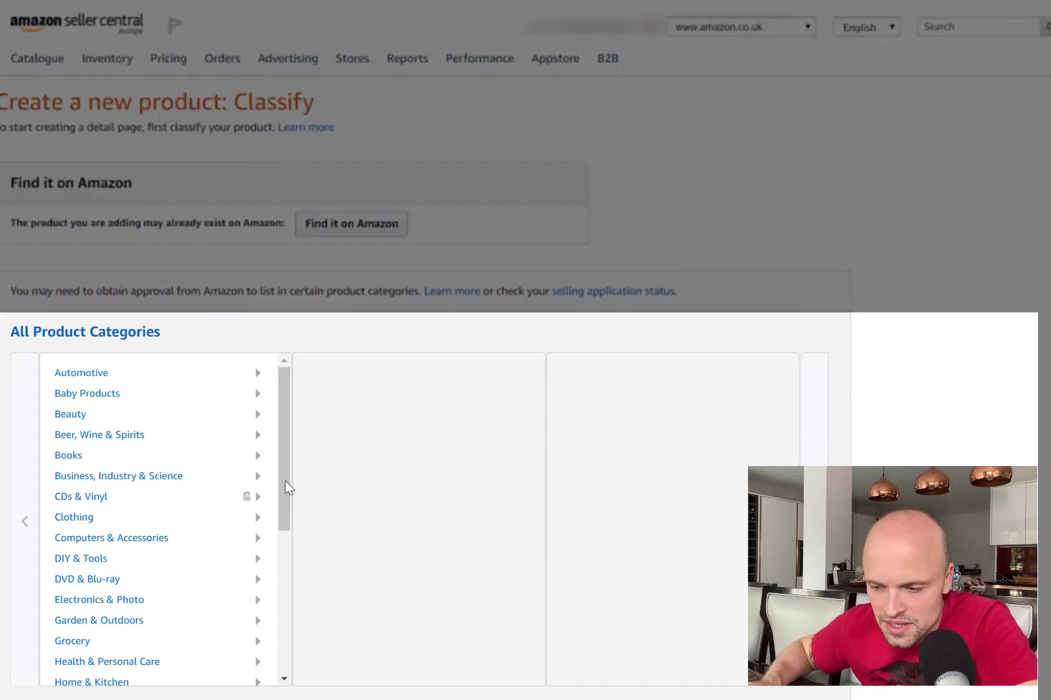
{"action": "mouse_move", "coordinate": [287, 475]}
{"action": "left_mouse_down"}
{"action": "mouse_move", "coordinate": [286, 508]}
{"action": "mouse_move", "coordinate": [293, 465]}
{"action": "left_mouse_up"}
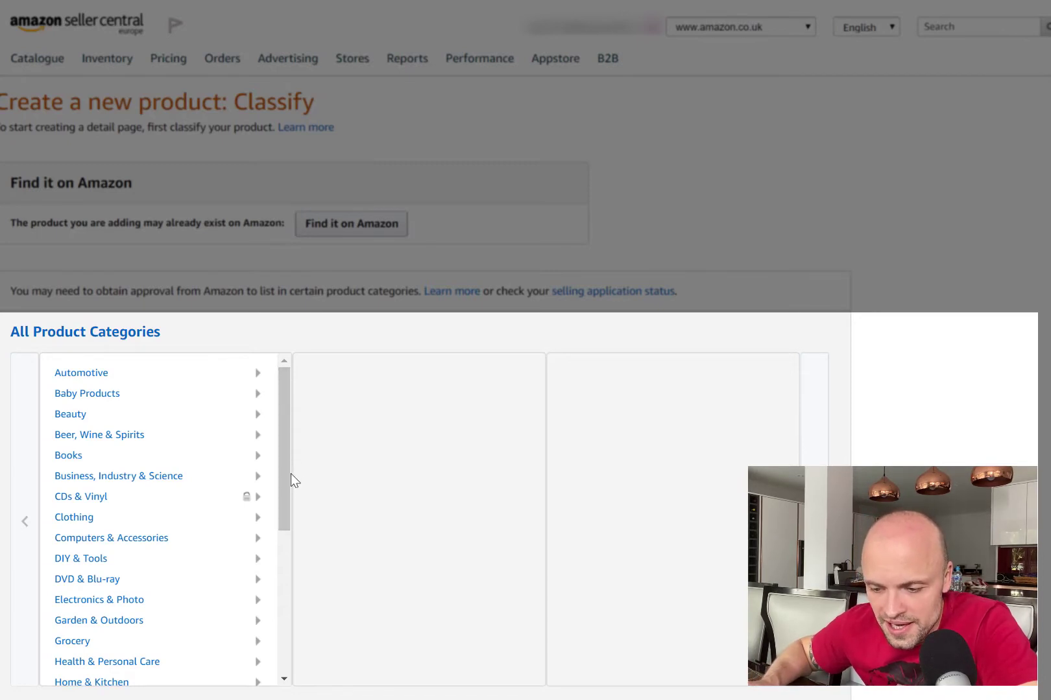
{"action": "left_click", "coordinate": [98, 603]}
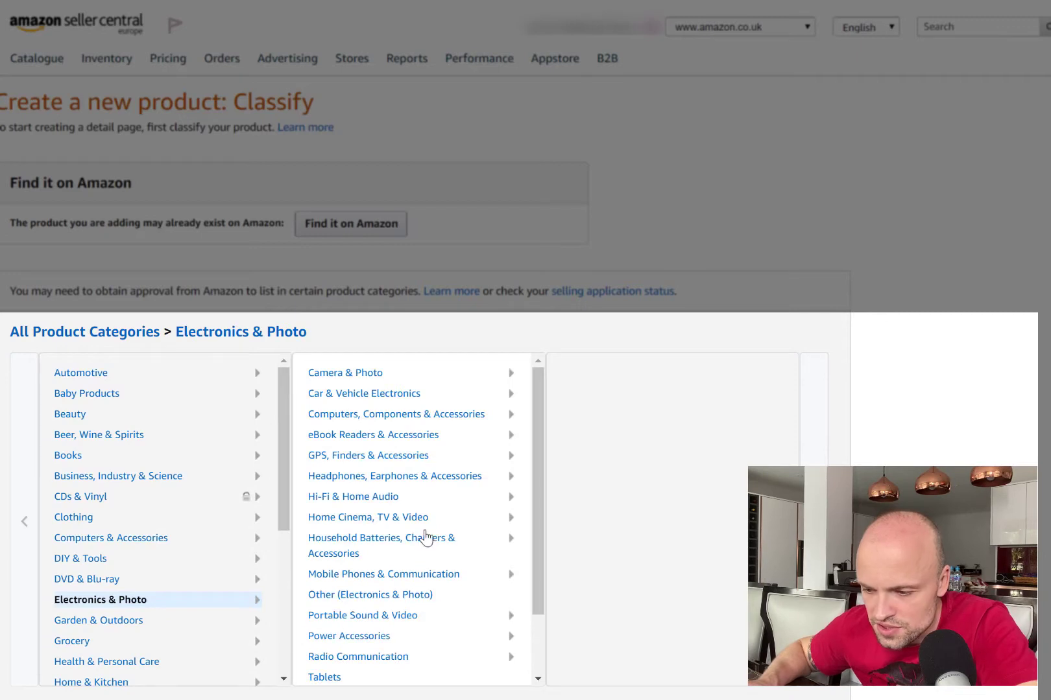
{"action": "left_click", "coordinate": [382, 576]}
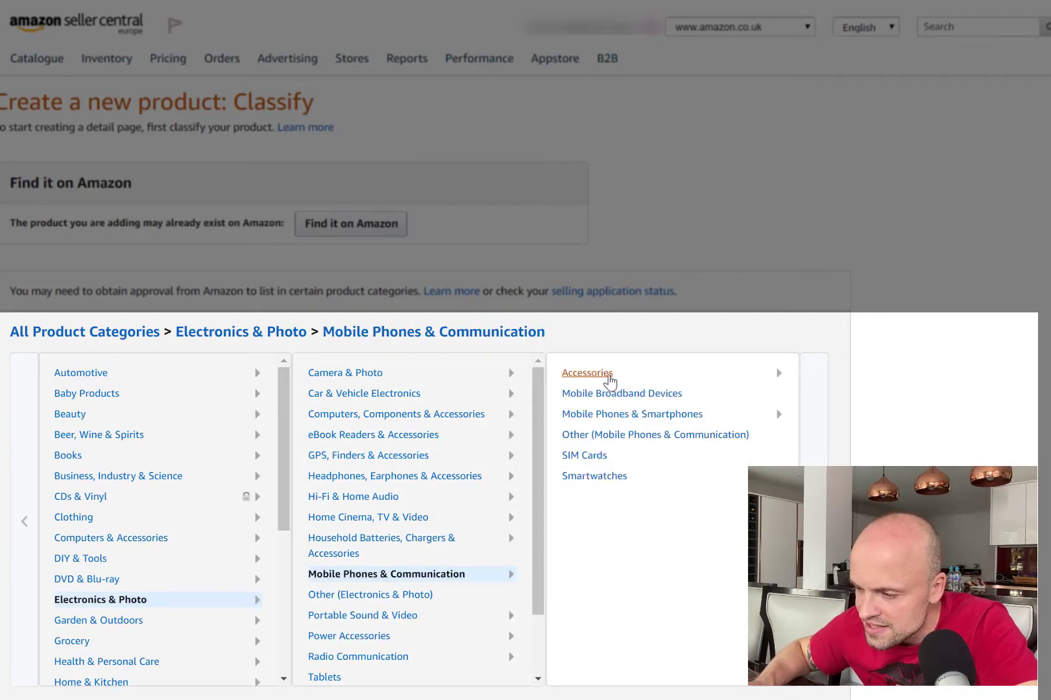
{"action": "left_click", "coordinate": [606, 374]}
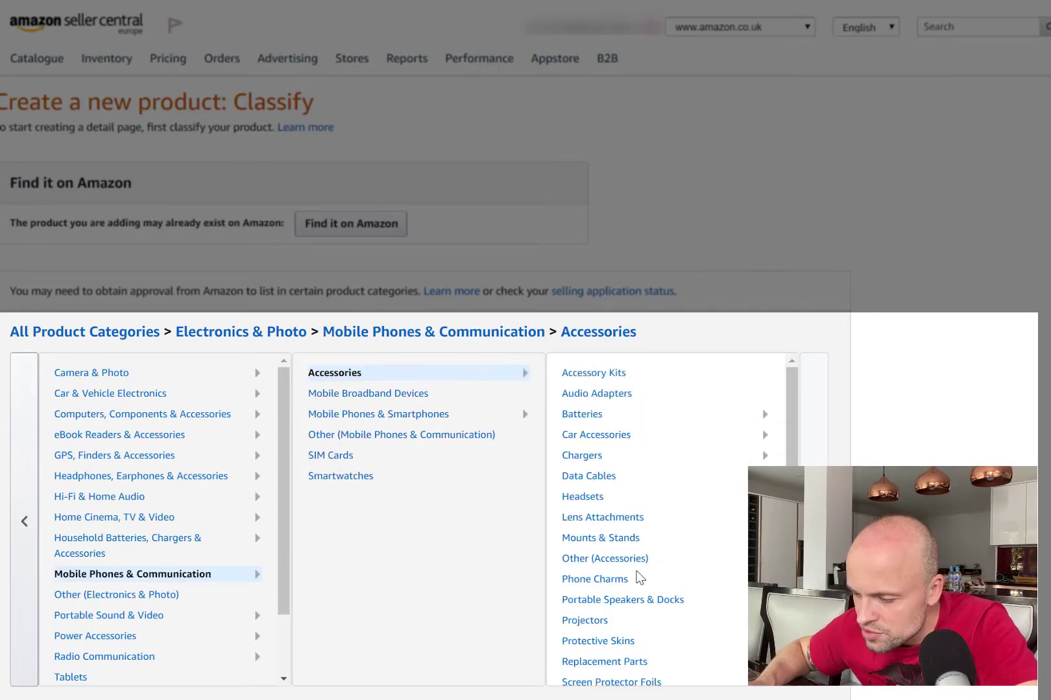
Choose Accessory Kits as the product's category and turn on Advanced View in the listing form.
{"action": "scroll", "coordinate": [642, 584], "scroll_direction": "down", "scroll_amount": 3}
{"action": "scroll", "coordinate": [650, 603], "scroll_direction": "down", "scroll_amount": 2}
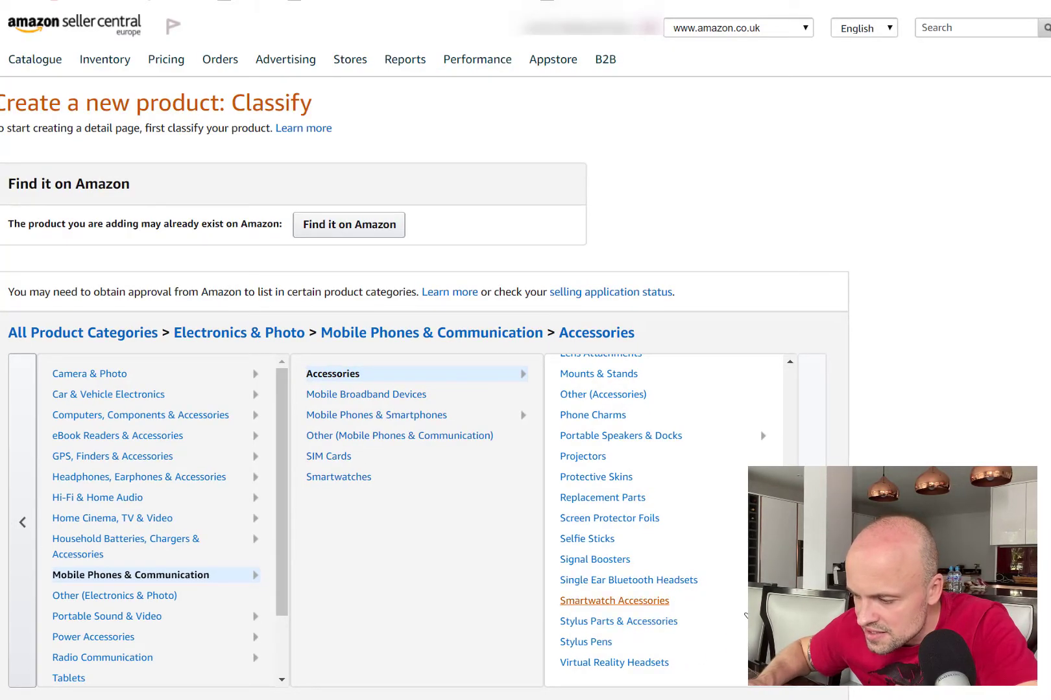
{"action": "scroll", "coordinate": [723, 518], "scroll_direction": "up", "scroll_amount": 3}
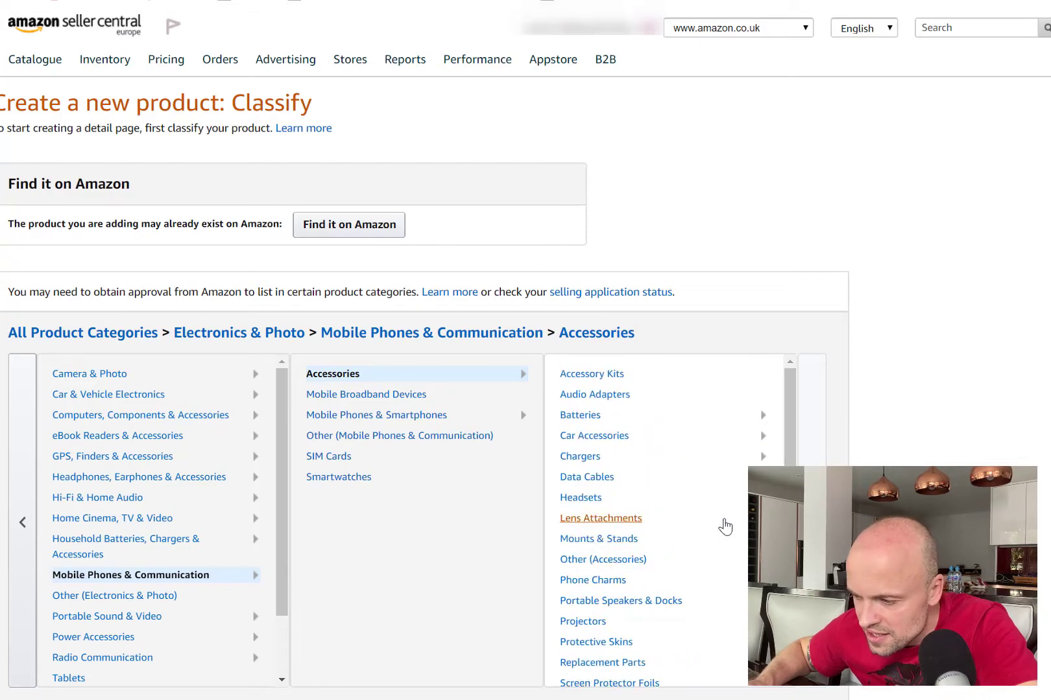
{"action": "left_click", "coordinate": [621, 381]}
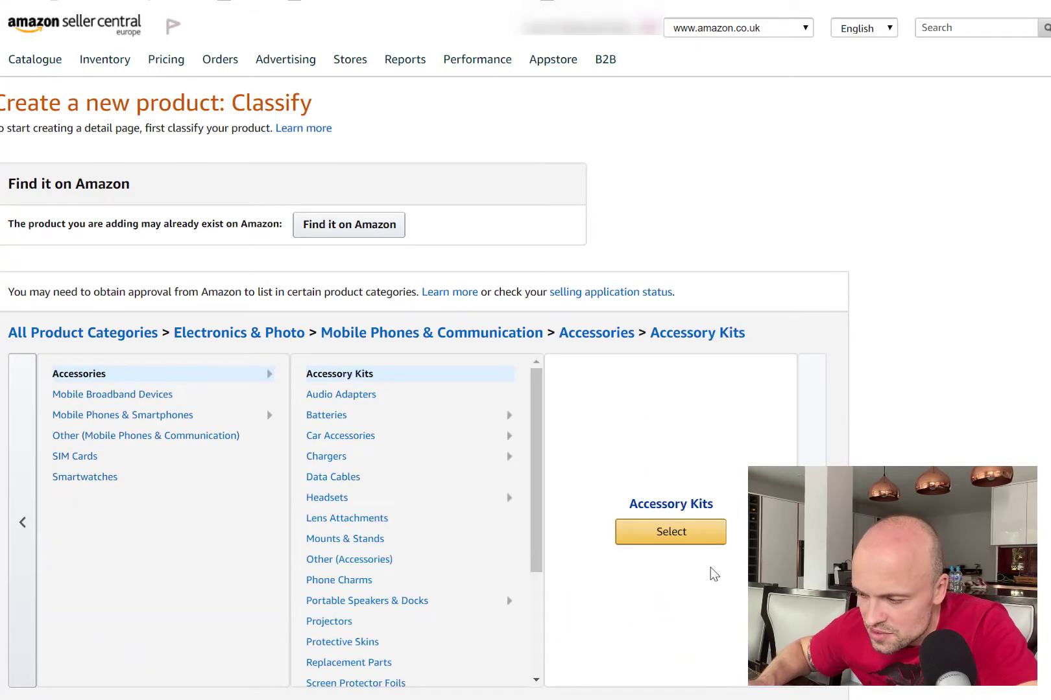
{"action": "left_click", "coordinate": [676, 537]}
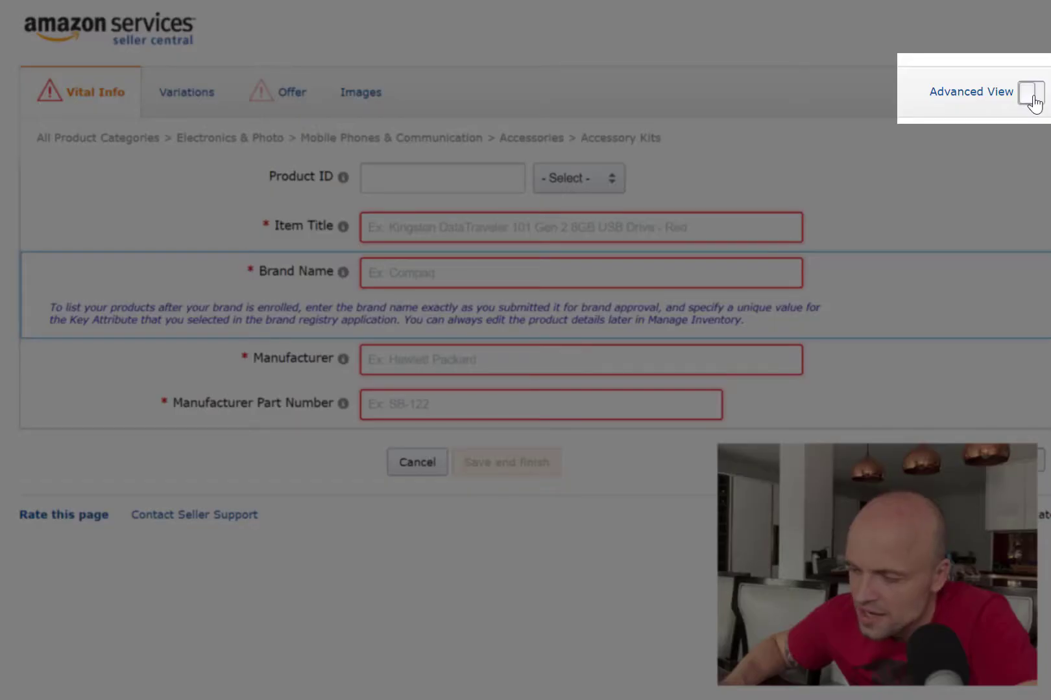
{"action": "left_click", "coordinate": [1031, 94]}
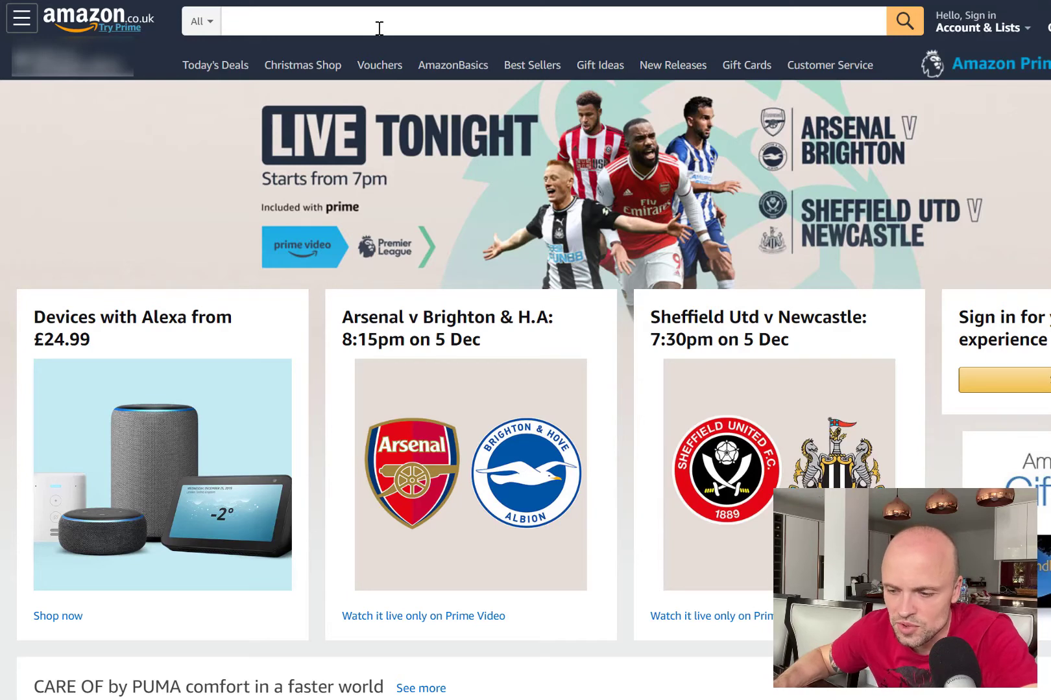
Switch to the Amazon.co.uk storefront and search for "iphone 11 case".
{"action": "left_click", "coordinate": [382, 28]}
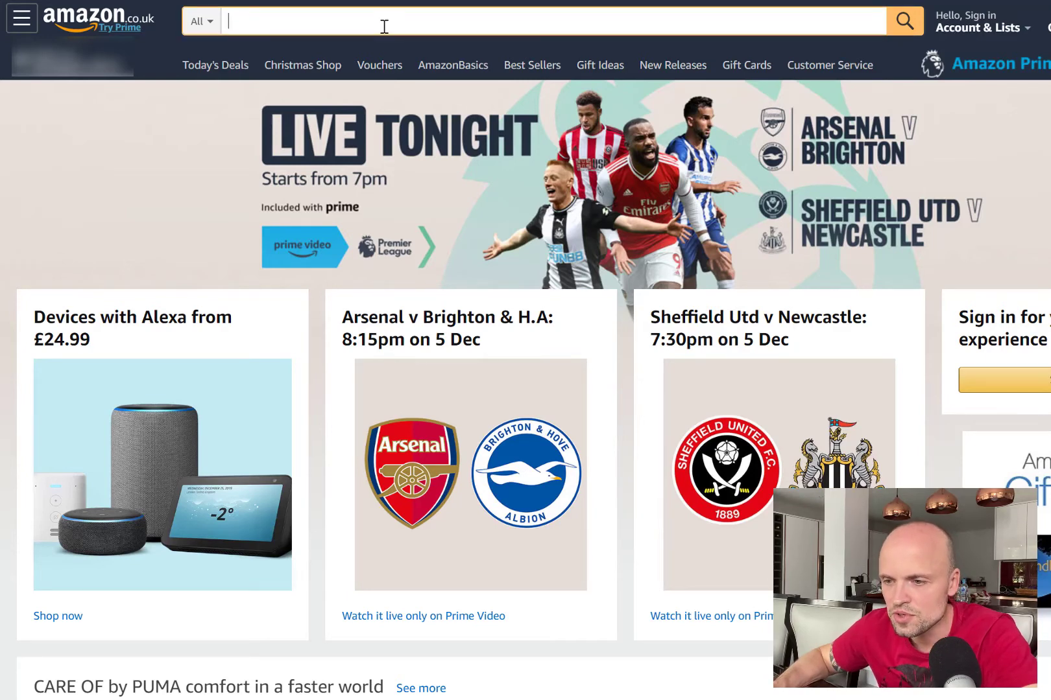
{"action": "type", "text": "iphon"}
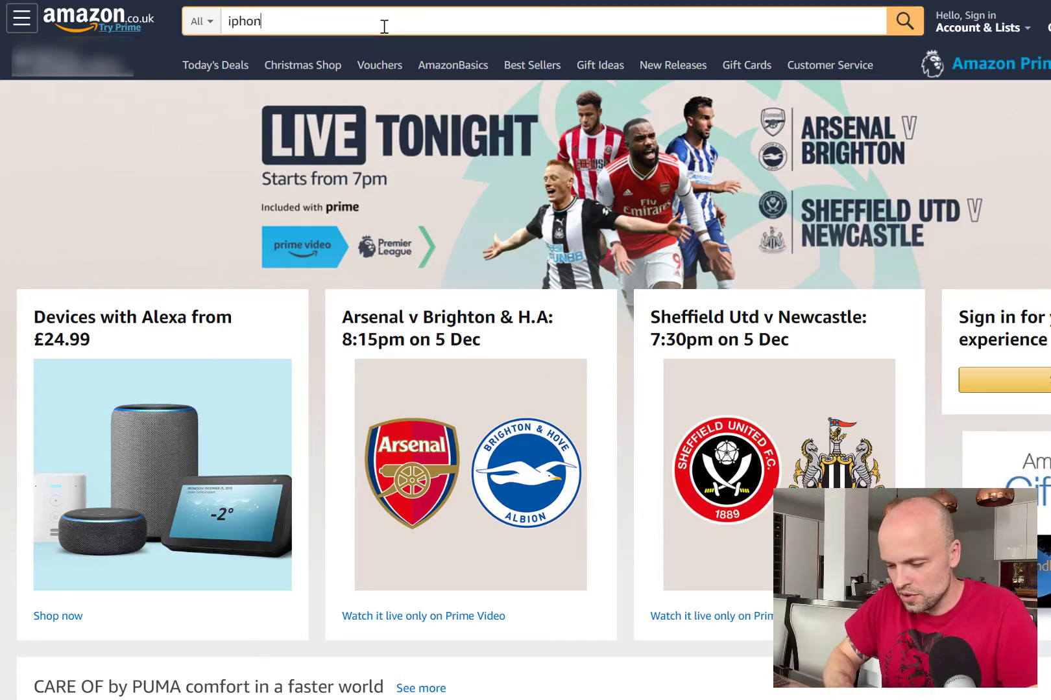
{"action": "type", "text": "e 11 case"}
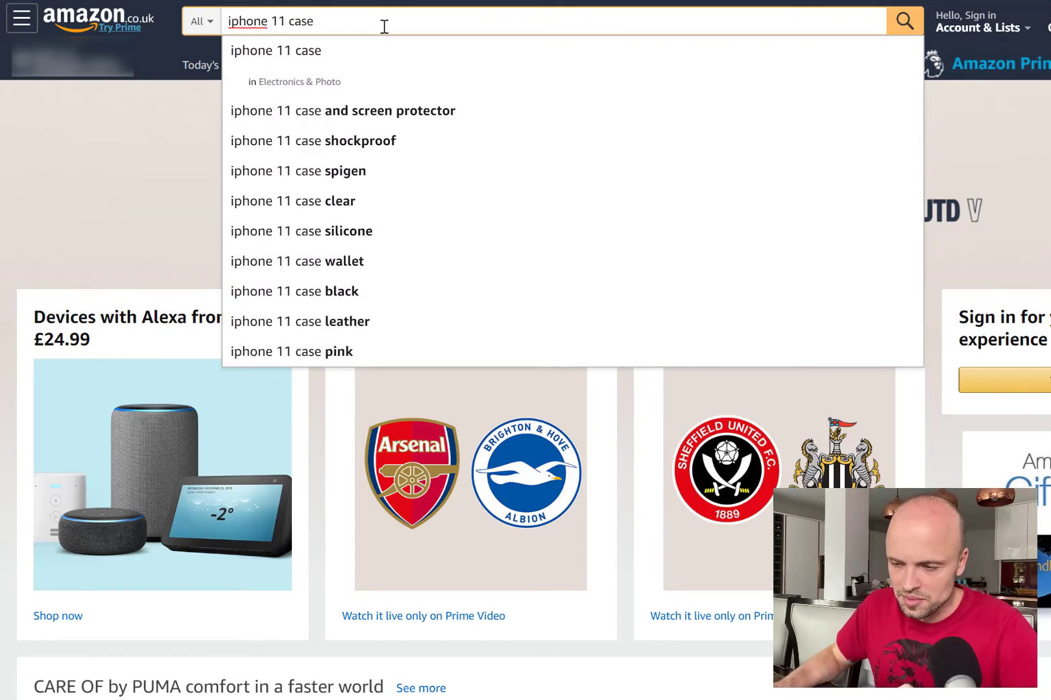
{"action": "key", "text": "Return"}
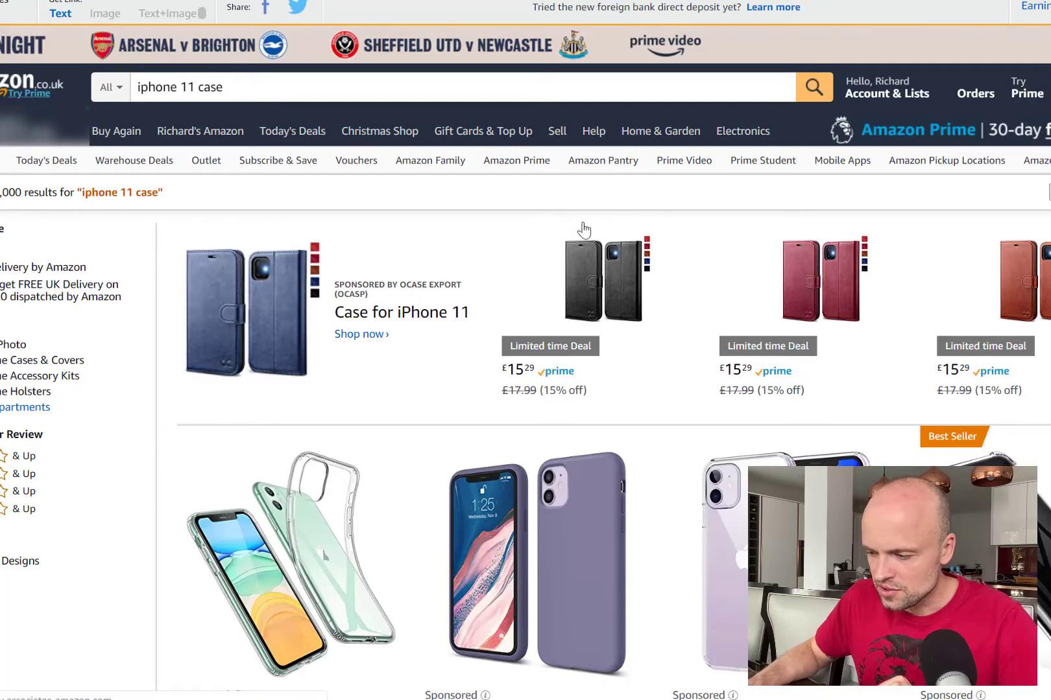
Open the Ringke Fusion iPhone 11 case marked Amazon's Choice from the search results.
{"action": "scroll", "coordinate": [590, 193], "scroll_direction": "down", "scroll_amount": 3}
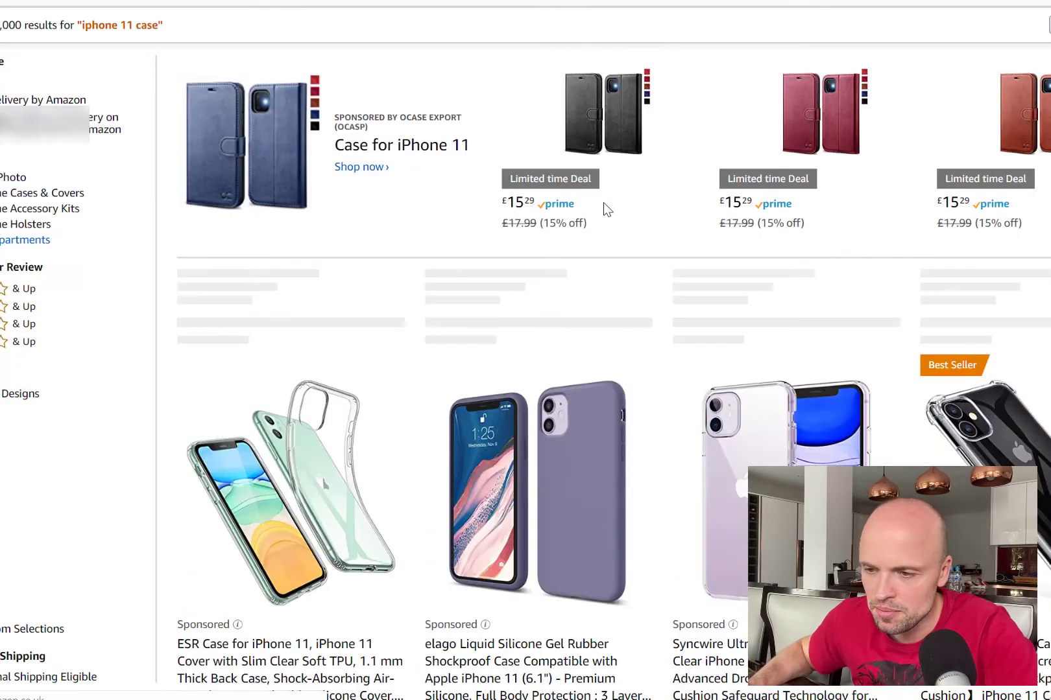
{"action": "scroll", "coordinate": [640, 182], "scroll_direction": "down", "scroll_amount": 10}
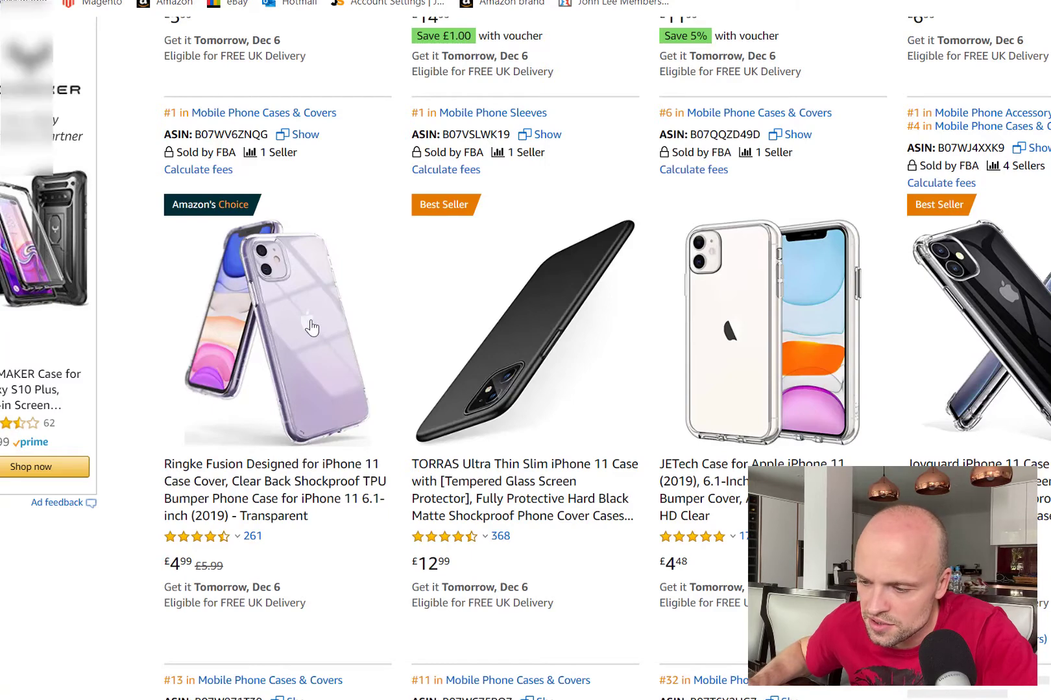
{"action": "left_click", "coordinate": [311, 328]}
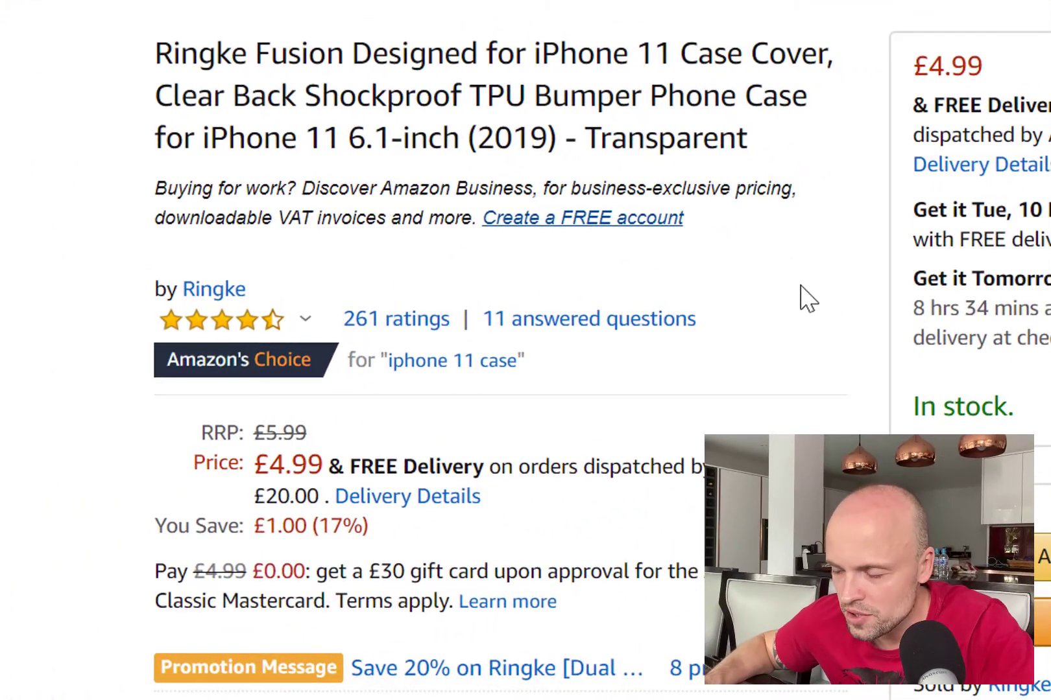
Examine the Ringke case's title, feature bullet points, RRP and selling price by highlighting their text.
{"action": "left_click_drag", "start_coordinate": [751, 139], "coordinate": [136, 59]}
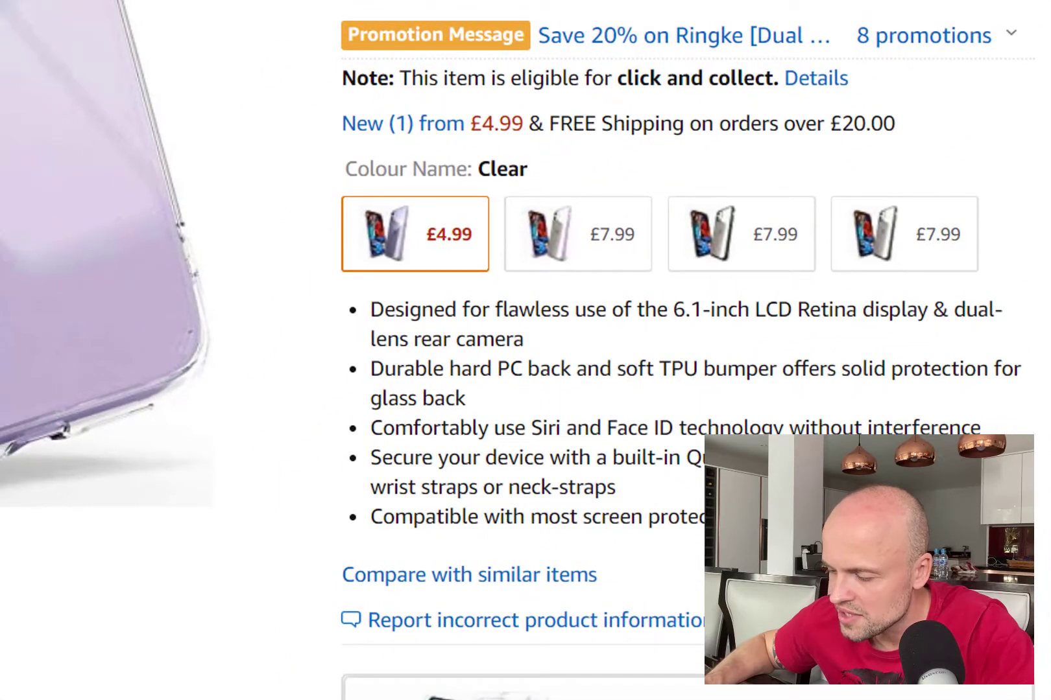
{"action": "left_click_drag", "start_coordinate": [779, 517], "coordinate": [369, 428]}
{"action": "left_click_drag", "start_coordinate": [459, 347], "coordinate": [376, 300]}
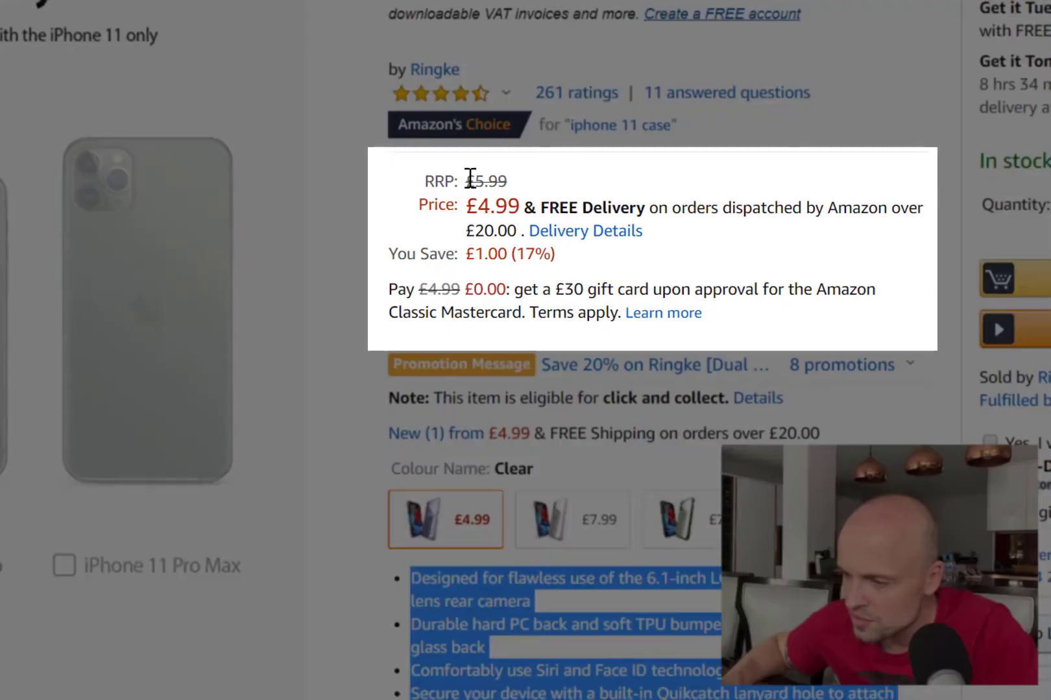
{"action": "double_click", "coordinate": [509, 180]}
{"action": "left_click_drag", "start_coordinate": [467, 206], "coordinate": [507, 206]}
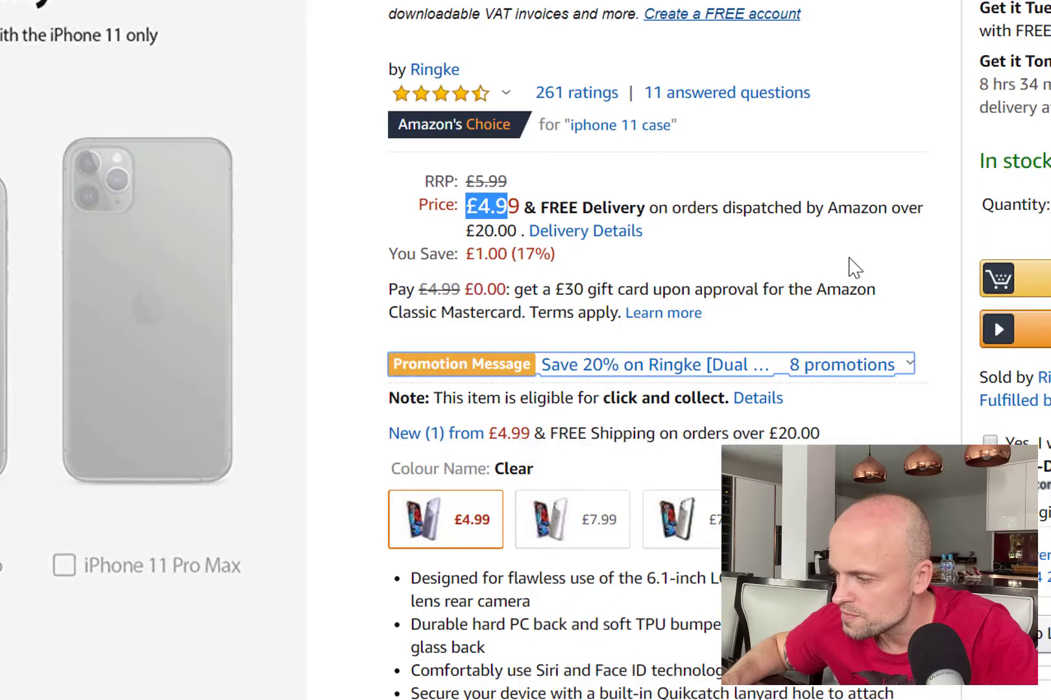
Look through the rest of the Ringke listing down to its Product Description images and comparison table.
{"action": "scroll", "coordinate": [853, 272], "scroll_direction": "down", "scroll_amount": 15}
{"action": "scroll", "coordinate": [876, 286], "scroll_direction": "down", "scroll_amount": 13}
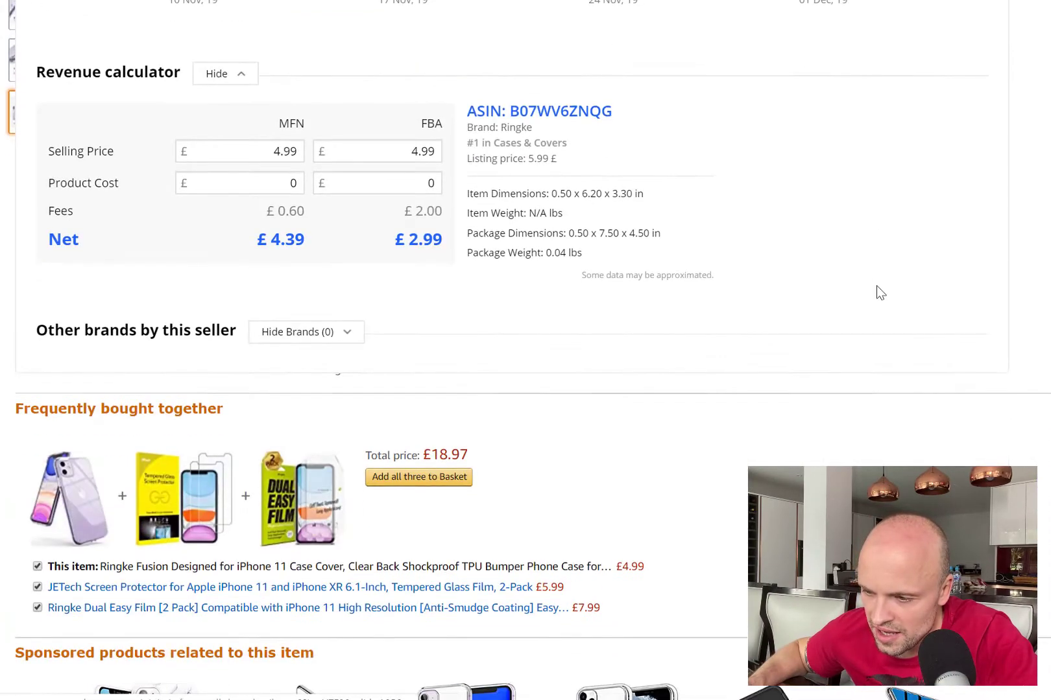
{"action": "scroll", "coordinate": [873, 285], "scroll_direction": "down", "scroll_amount": 14}
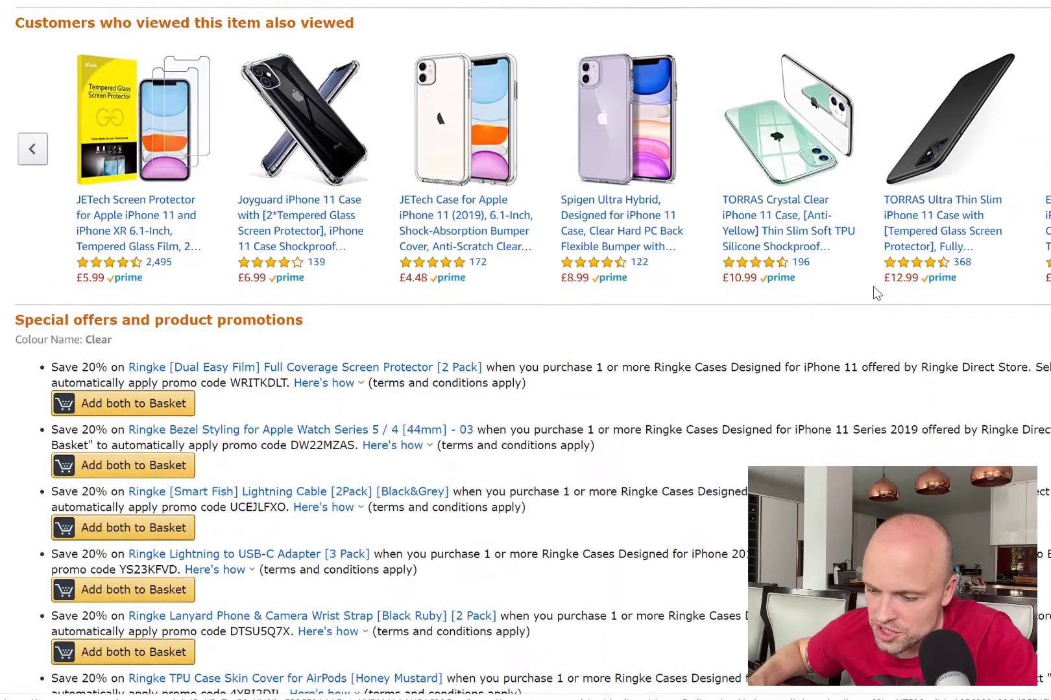
{"action": "scroll", "coordinate": [873, 285], "scroll_direction": "down", "scroll_amount": 13}
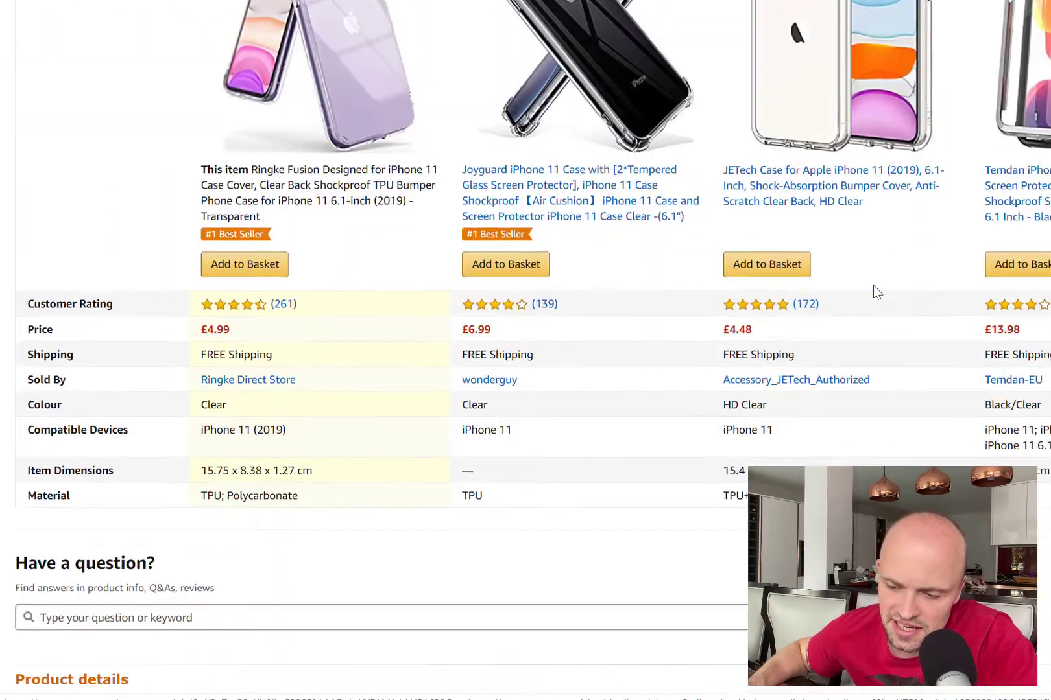
{"action": "scroll", "coordinate": [874, 289], "scroll_direction": "down", "scroll_amount": 8}
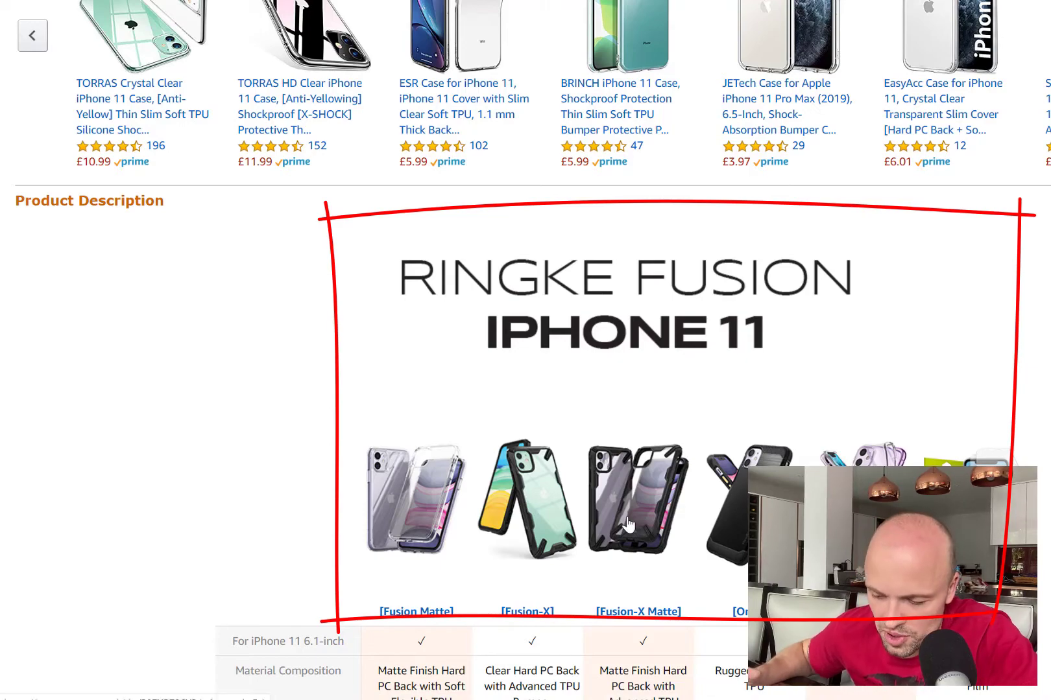
{"action": "scroll", "coordinate": [628, 524], "scroll_direction": "down", "scroll_amount": 3}
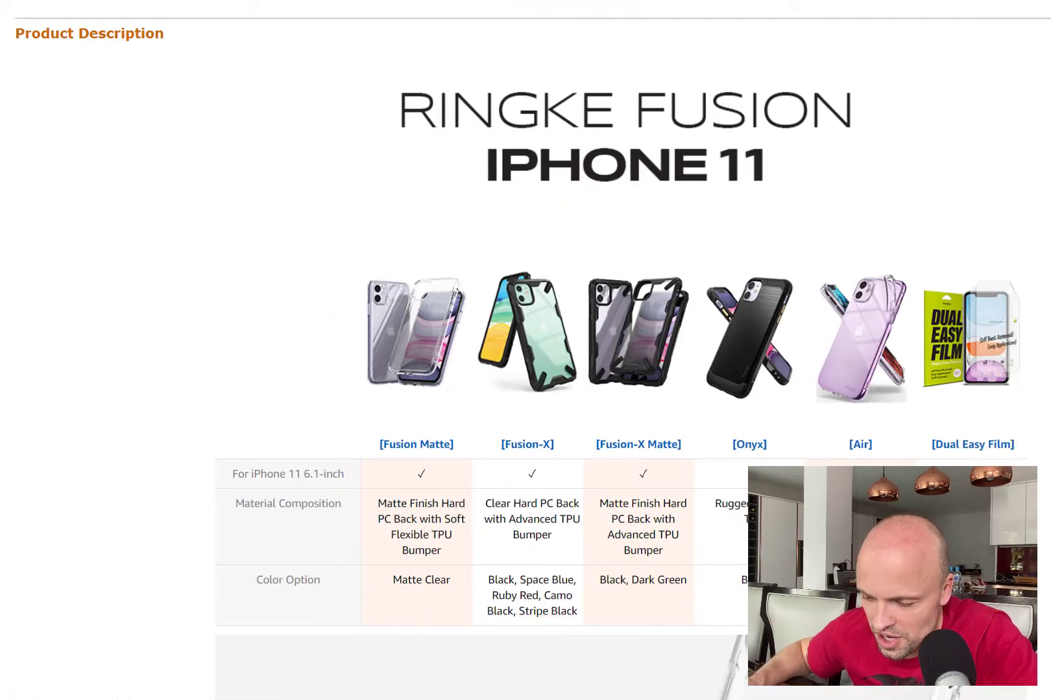
Return to the start of the listing, review its price and bullet points, and display the main product image.
{"action": "scroll", "coordinate": [526, 350], "scroll_direction": "up", "scroll_amount": 20}
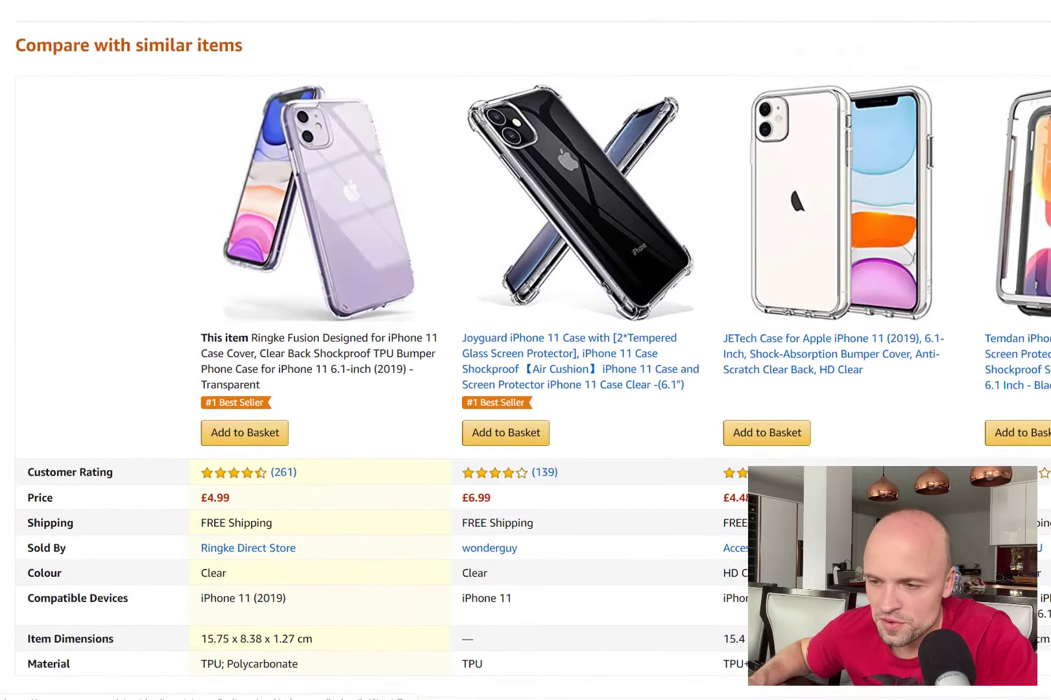
{"action": "scroll", "coordinate": [525, 351], "scroll_direction": "up", "scroll_amount": 20}
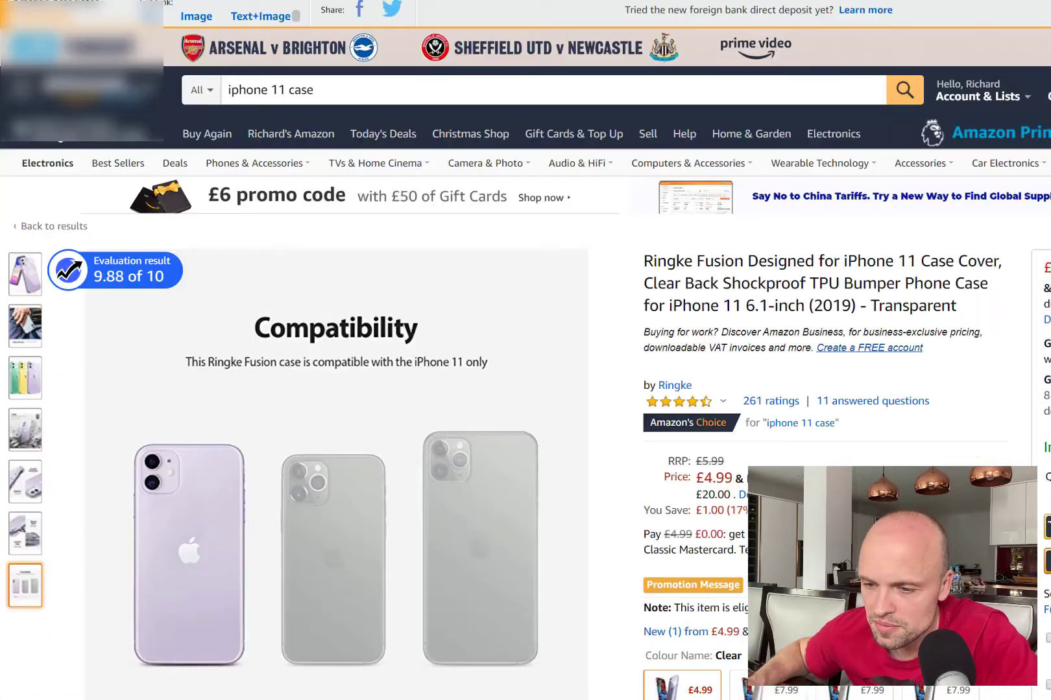
{"action": "scroll", "coordinate": [962, 410], "scroll_direction": "down", "scroll_amount": 4}
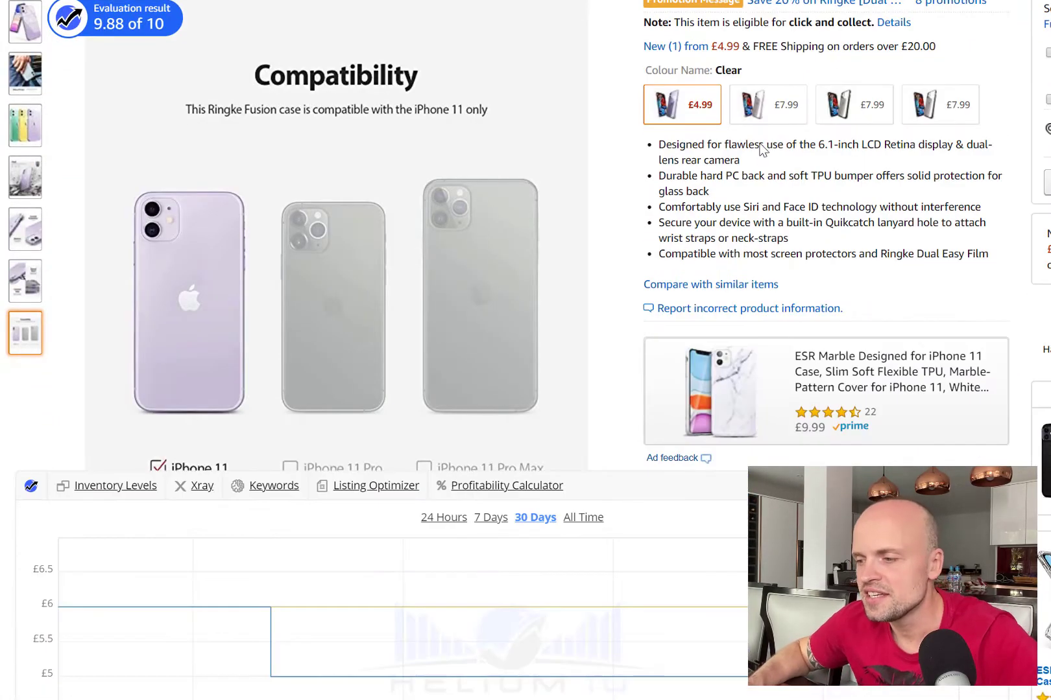
{"action": "scroll", "coordinate": [930, 289], "scroll_direction": "up", "scroll_amount": 3}
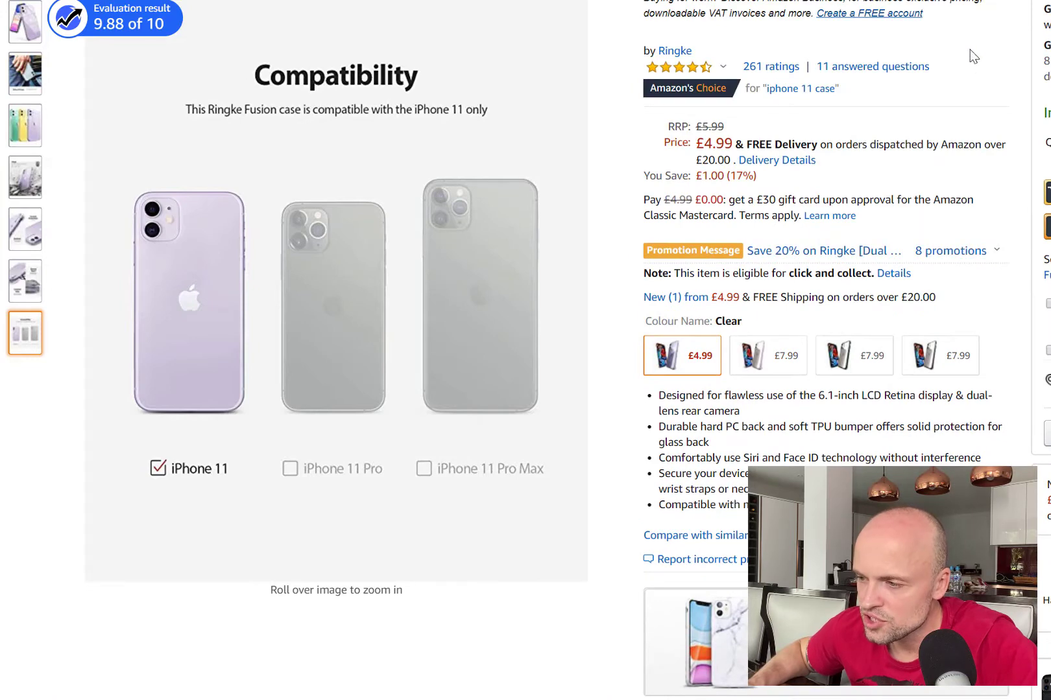
{"action": "scroll", "coordinate": [972, 57], "scroll_direction": "up", "scroll_amount": 3}
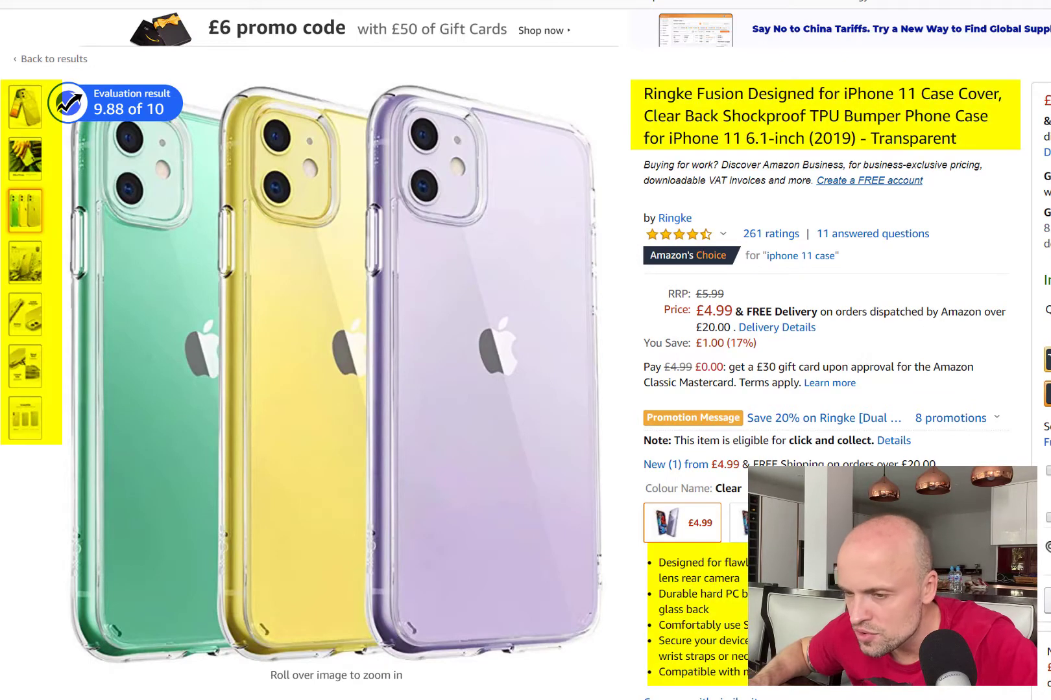
{"action": "left_click", "coordinate": [31, 117]}
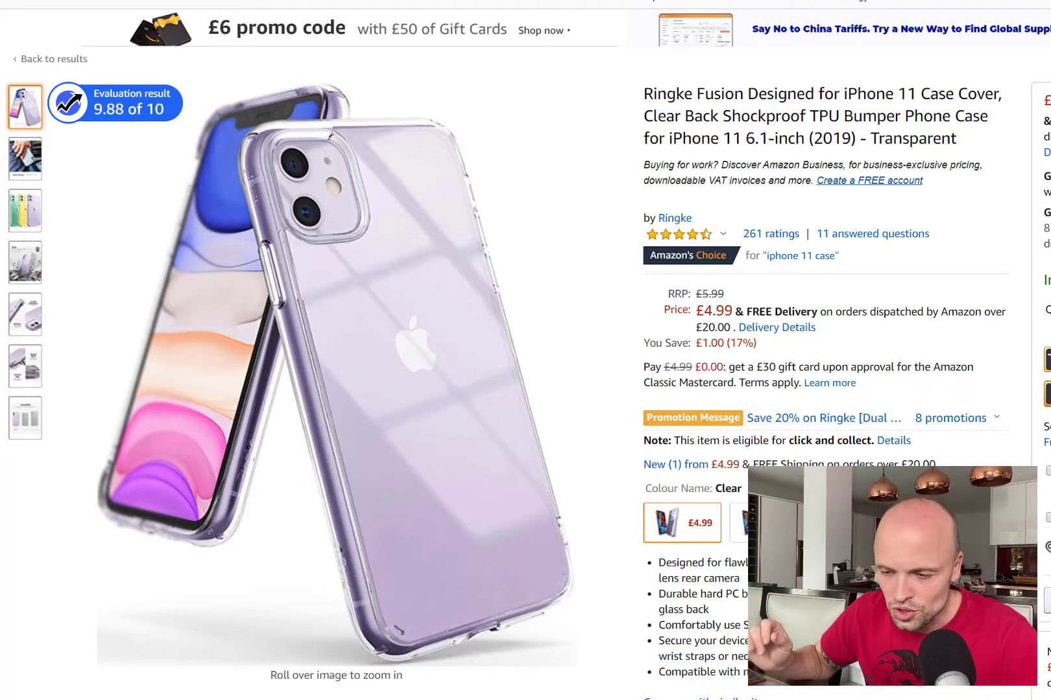
{"action": "scroll", "coordinate": [525, 350], "scroll_direction": "down", "scroll_amount": 1}
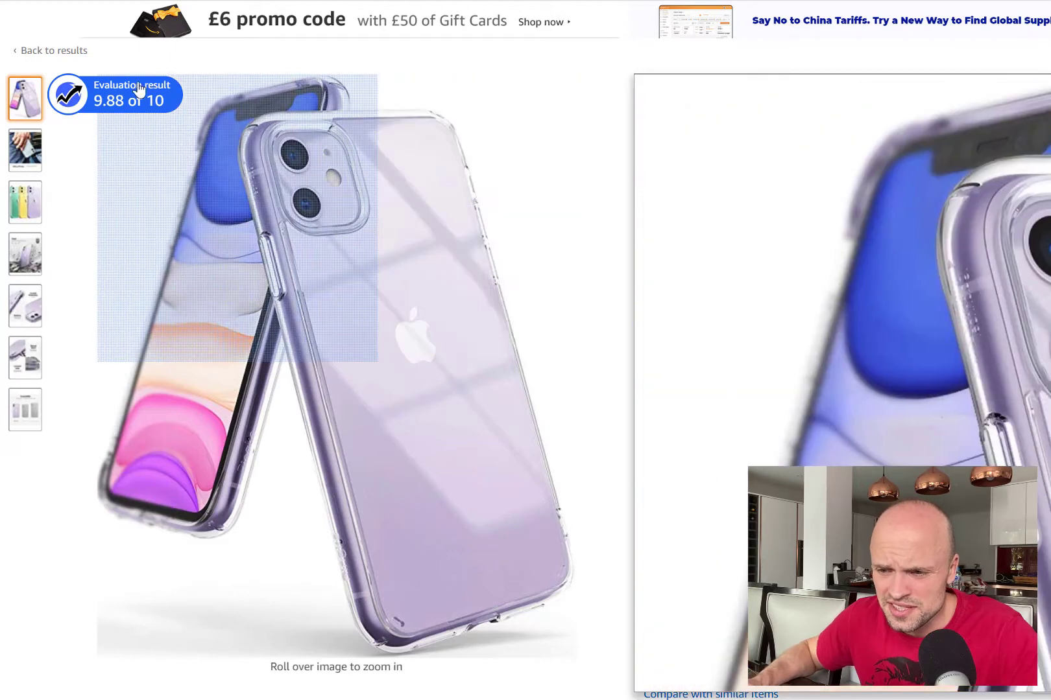
Switch back to Seller Central, check the form's Description fields, and return to the Vital Info section.
{"action": "mouse_move", "coordinate": [114, 100]}
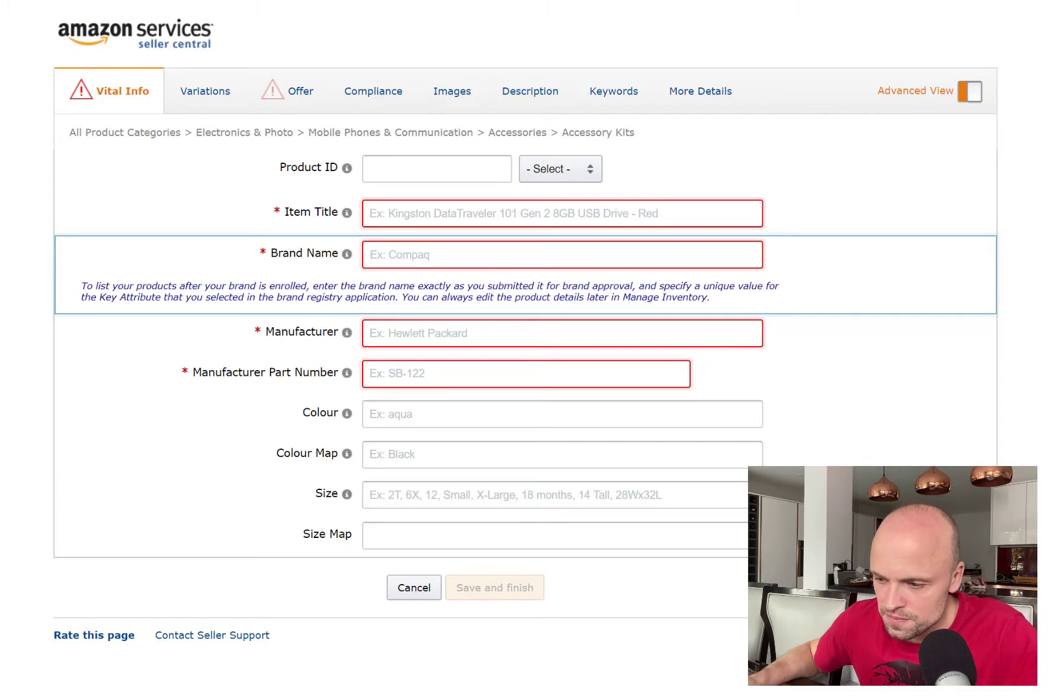
{"action": "left_click", "coordinate": [522, 93]}
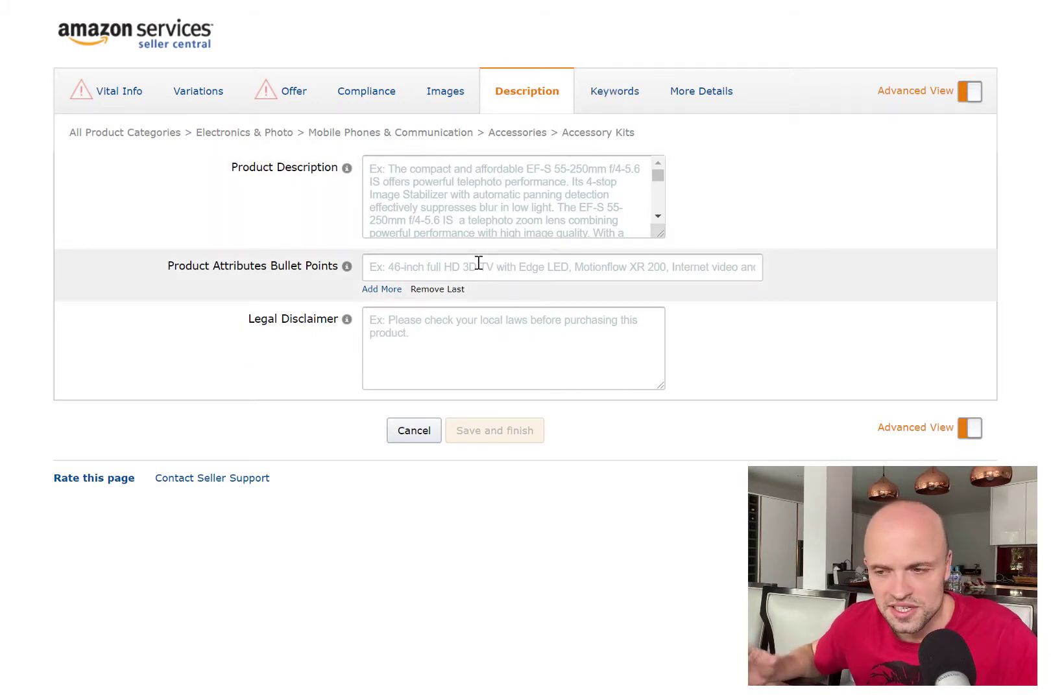
{"action": "left_click", "coordinate": [129, 94]}
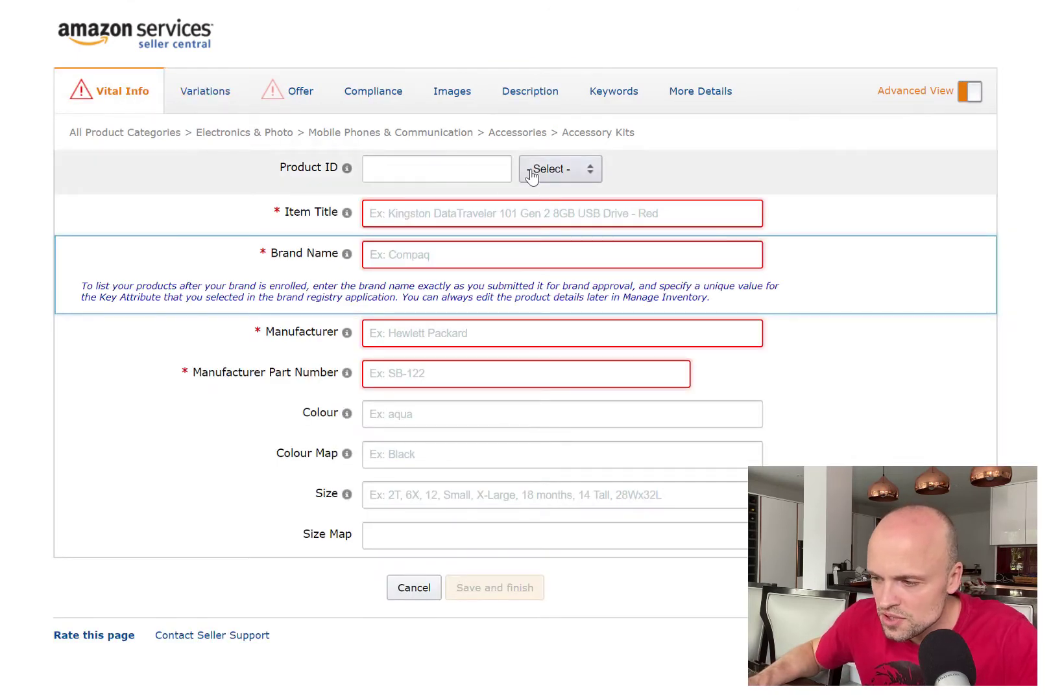
Review the available Product ID types and search the web in a new tab for "upc for amazon uk".
{"action": "left_click", "coordinate": [586, 172]}
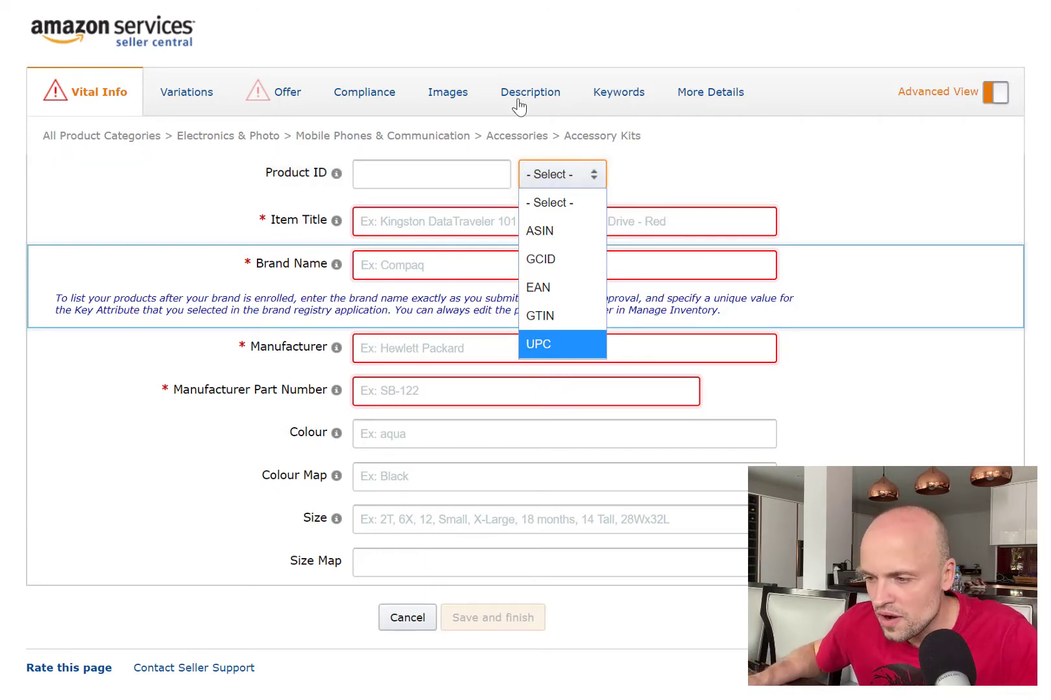
{"action": "left_click", "coordinate": [493, 184]}
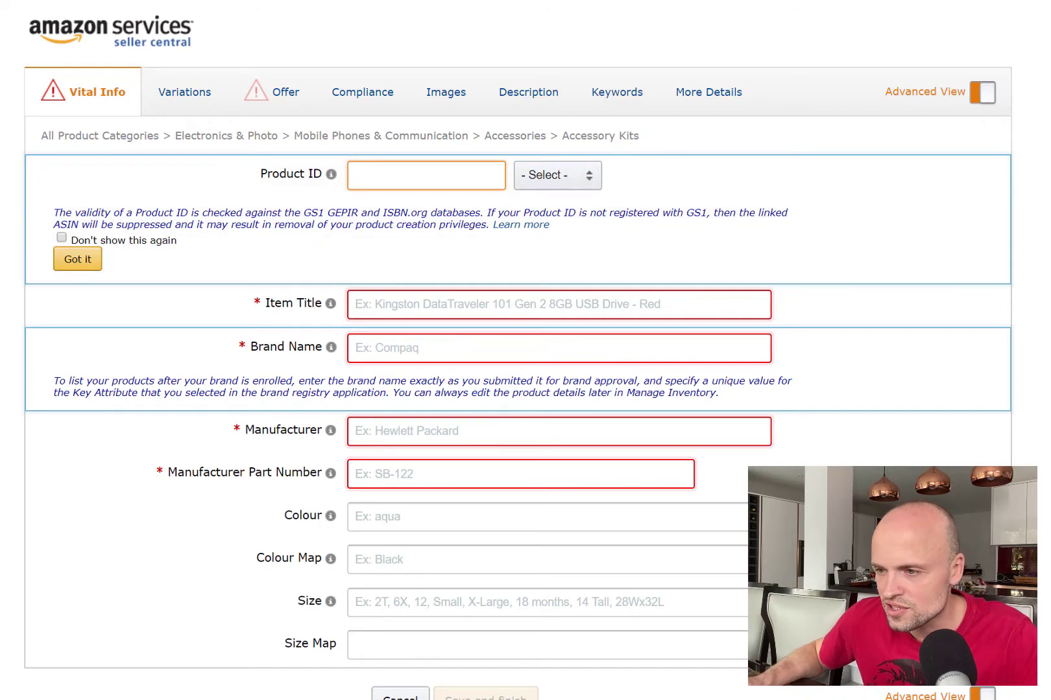
{"action": "key", "text": "ctrl+t"}
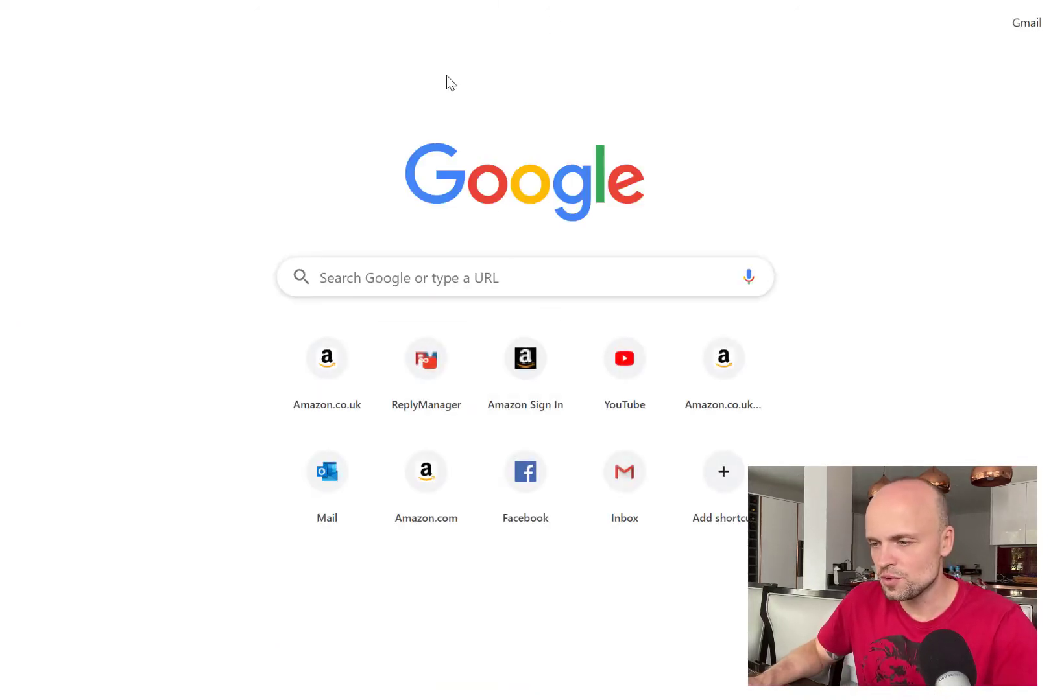
{"action": "type", "text": "upc for "}
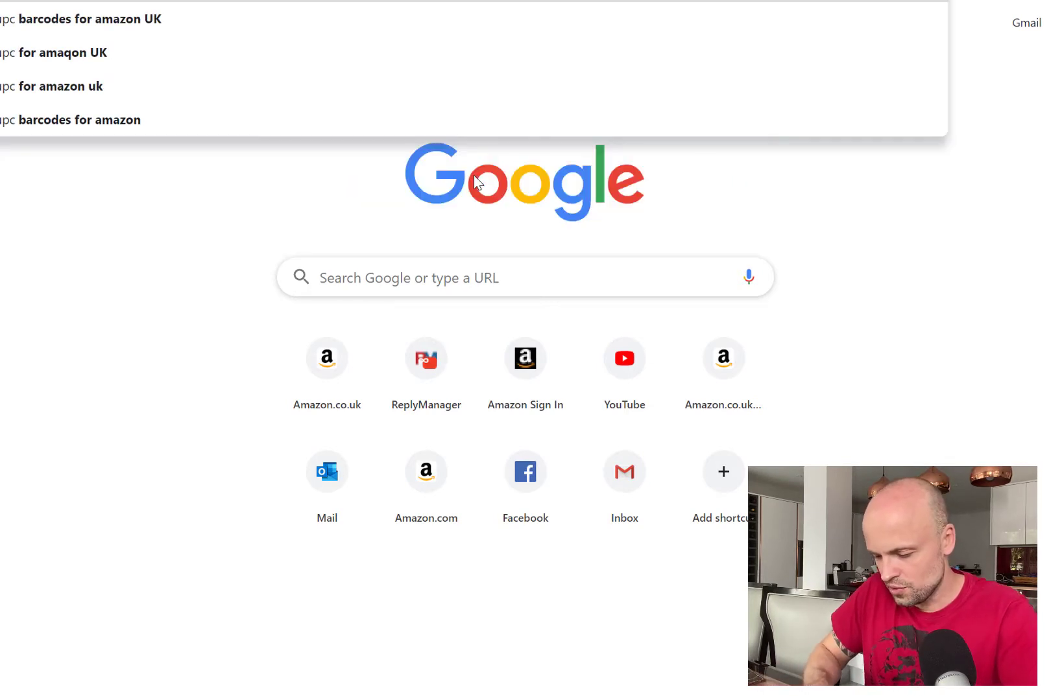
{"action": "type", "text": "ama"}
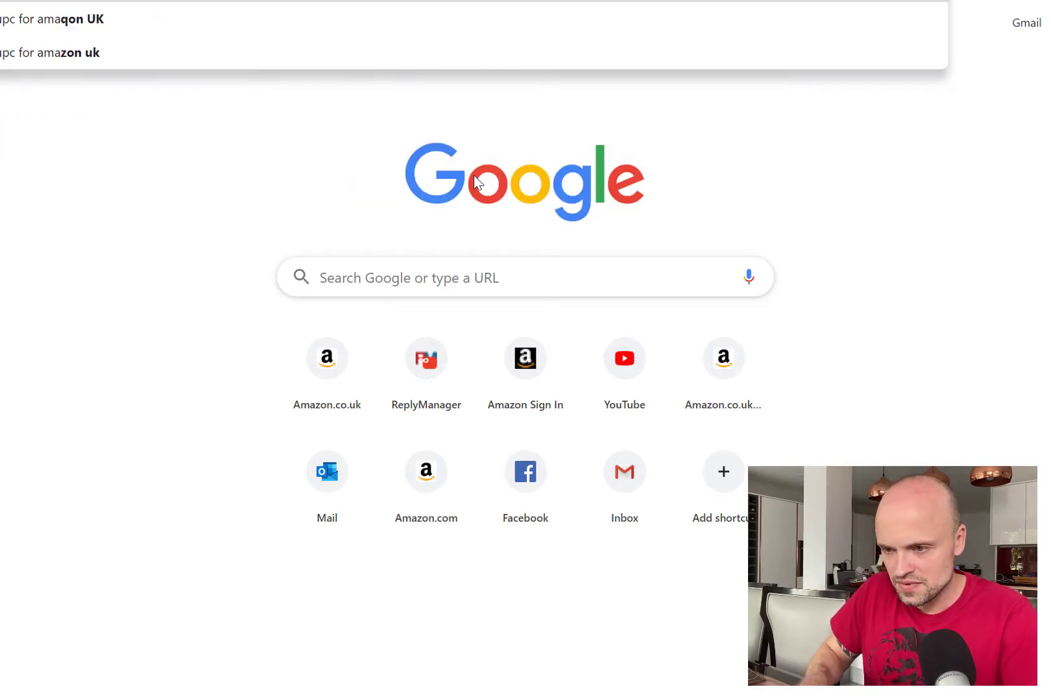
{"action": "type", "text": "zon uk"}
{"action": "key", "text": "Return"}
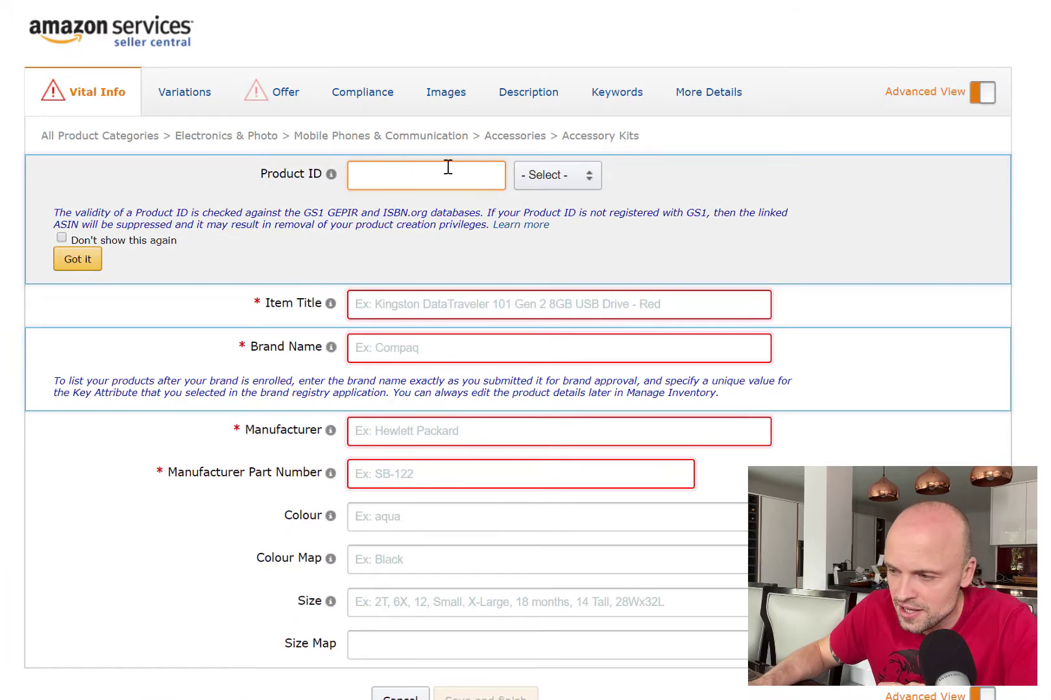
Set the Brand Name to caseOver and copy it into the Manufacturer field.
{"action": "left_click", "coordinate": [524, 303]}
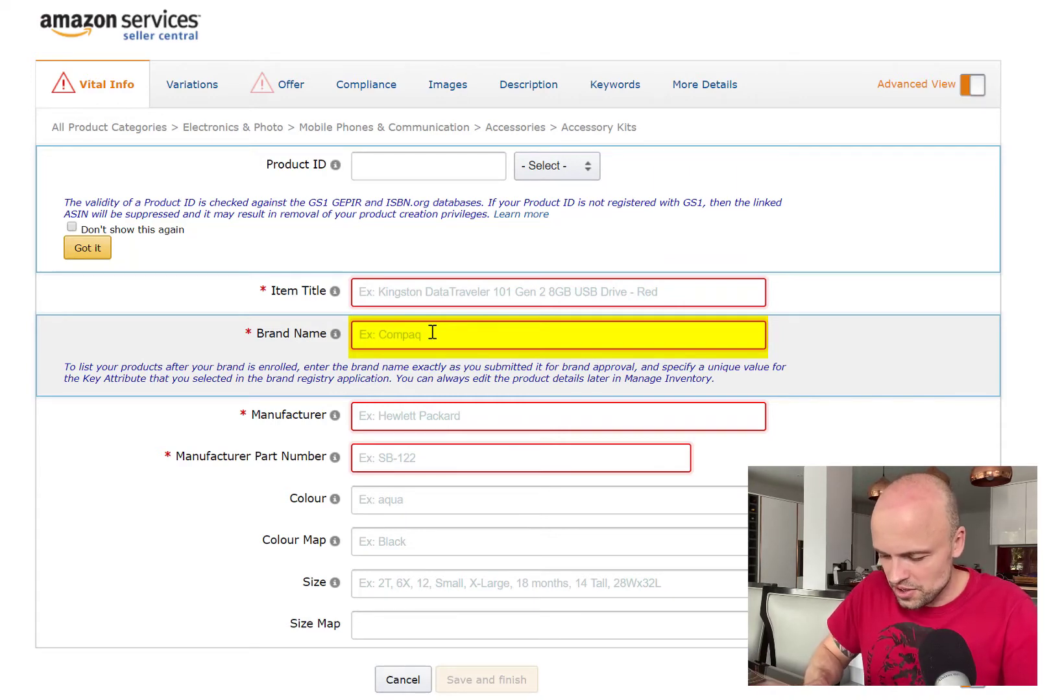
{"action": "left_click", "coordinate": [432, 332]}
{"action": "type", "text": "case"}
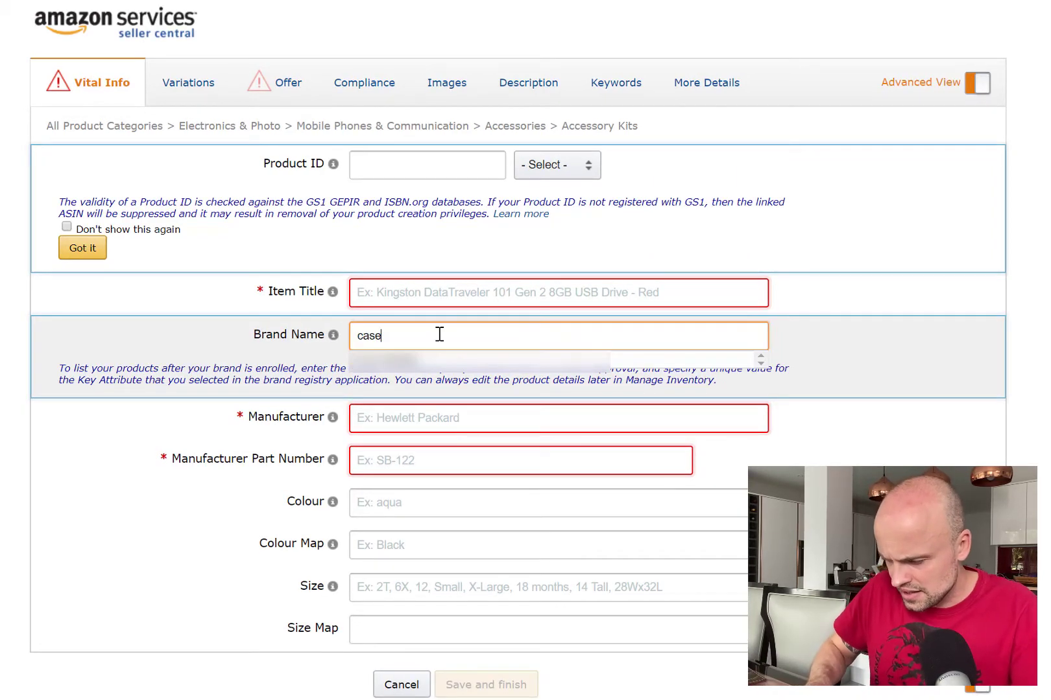
{"action": "type", "text": "Over"}
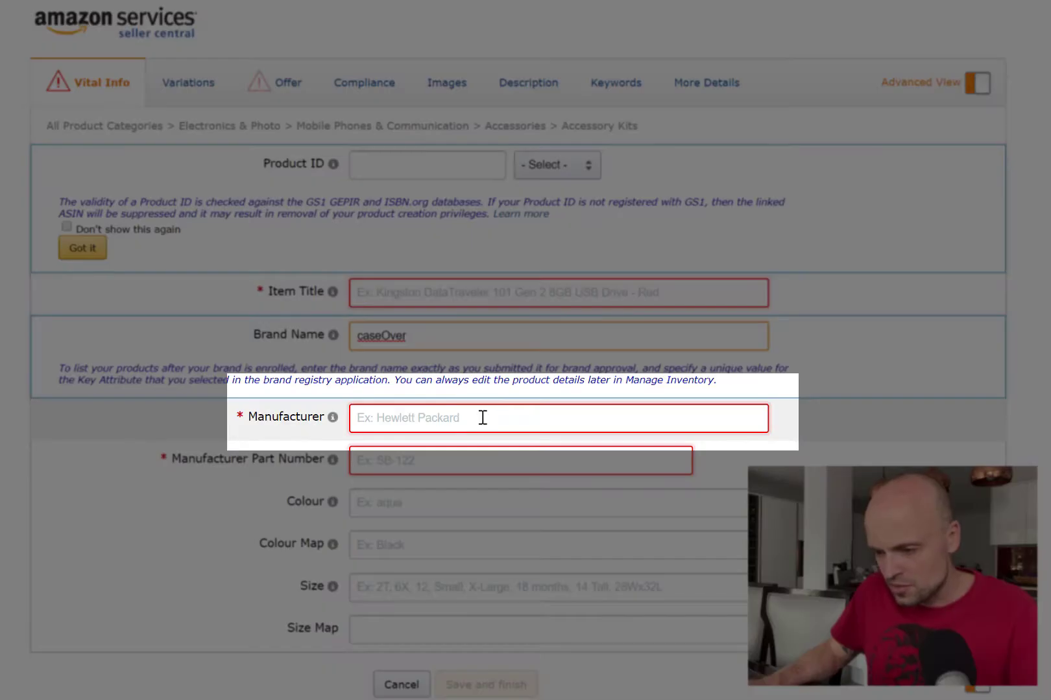
{"action": "left_click_drag", "start_coordinate": [456, 327], "coordinate": [243, 337]}
{"action": "key", "text": "super+c"}
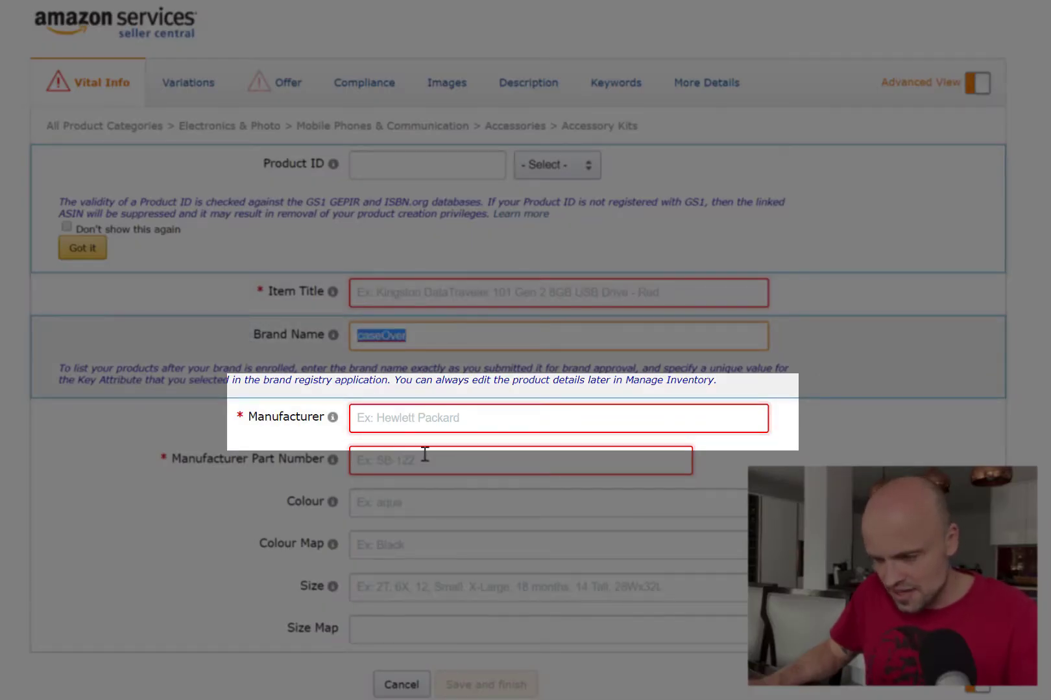
{"action": "left_click", "coordinate": [460, 421]}
{"action": "key", "text": "super+v"}
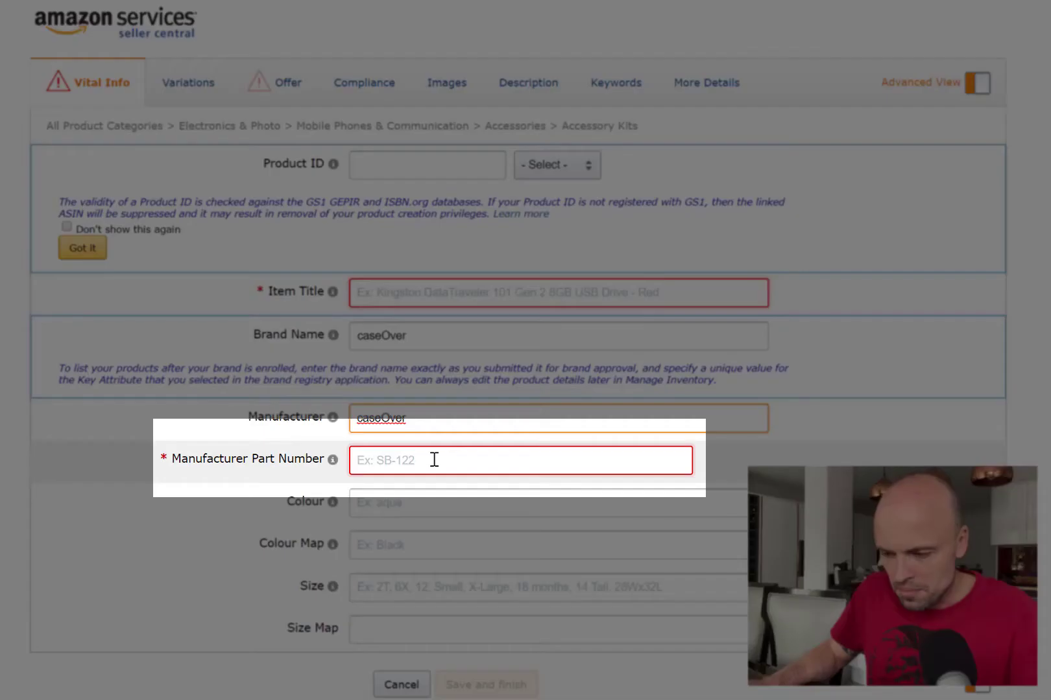
Set the Manufacturer Part Number to CO-i11-TPU-Clear-0001.
{"action": "left_click", "coordinate": [434, 459]}
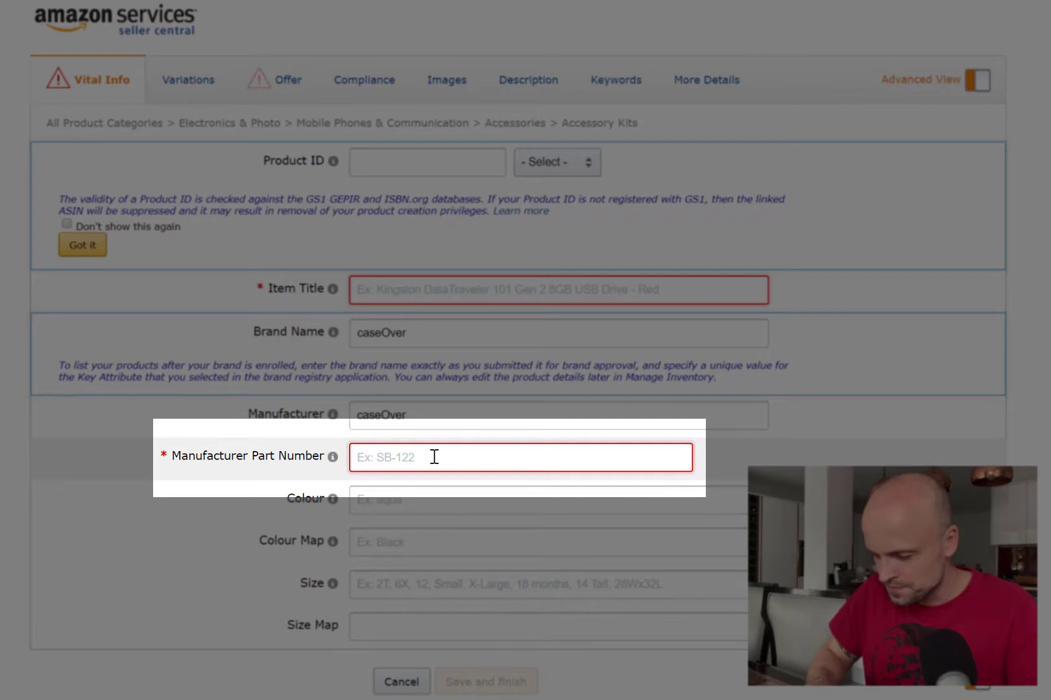
{"action": "type", "text": "co"}
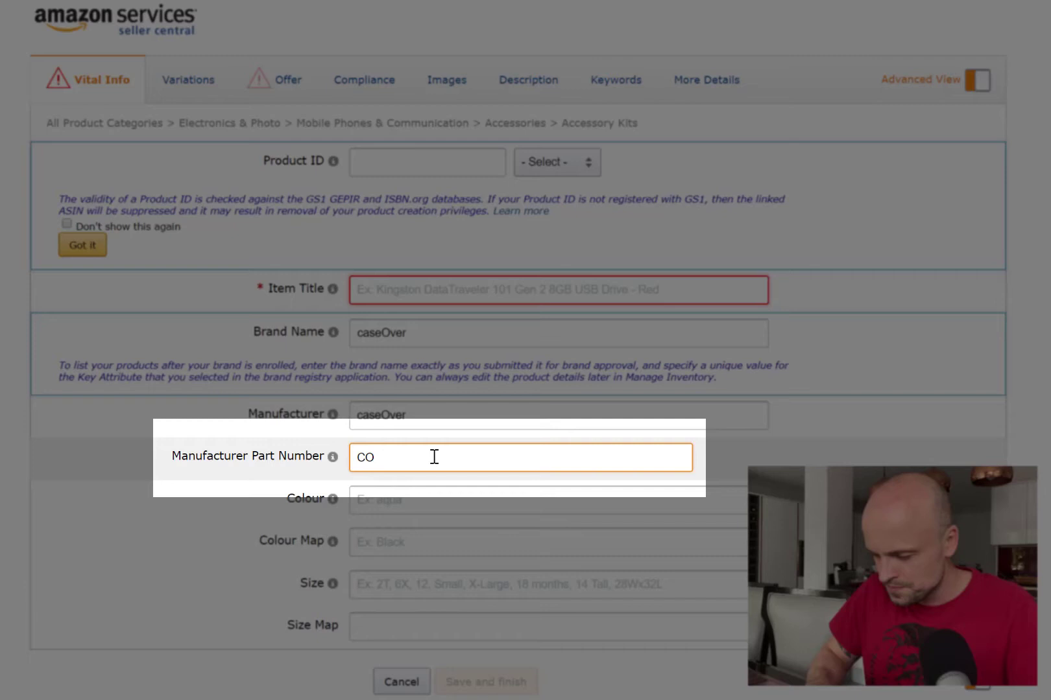
{"action": "type", "text": "-"}
{"action": "type", "text": "i11-"}
{"action": "type", "text": "TPU-Clear-0001"}
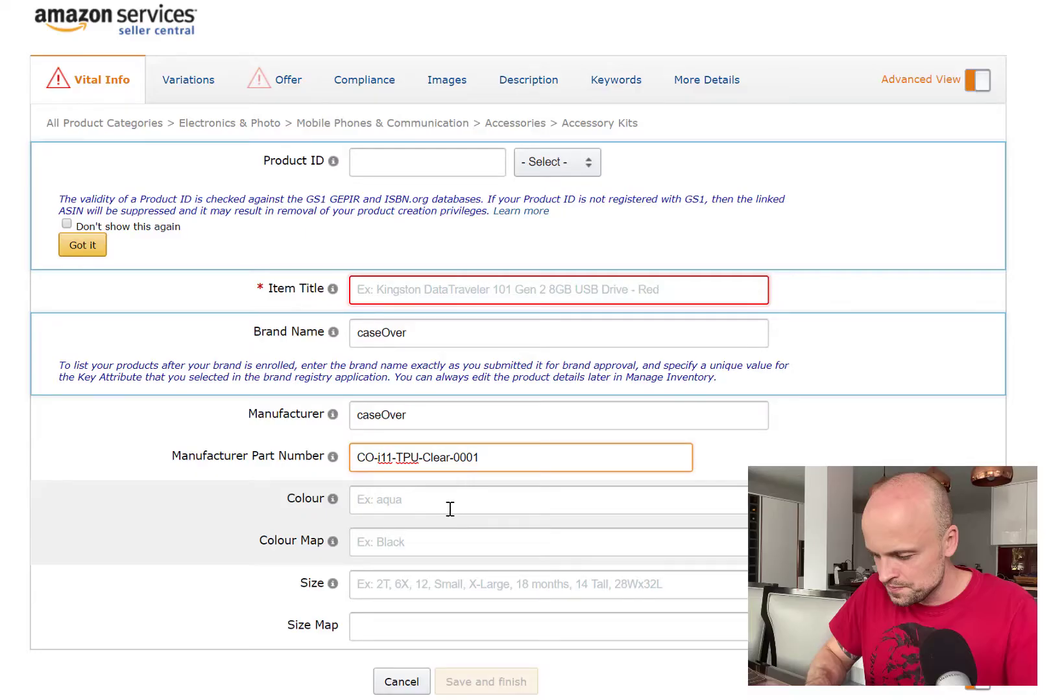
Set the Colour to Clear and the Colour Map to Transparent.
{"action": "left_click", "coordinate": [447, 510]}
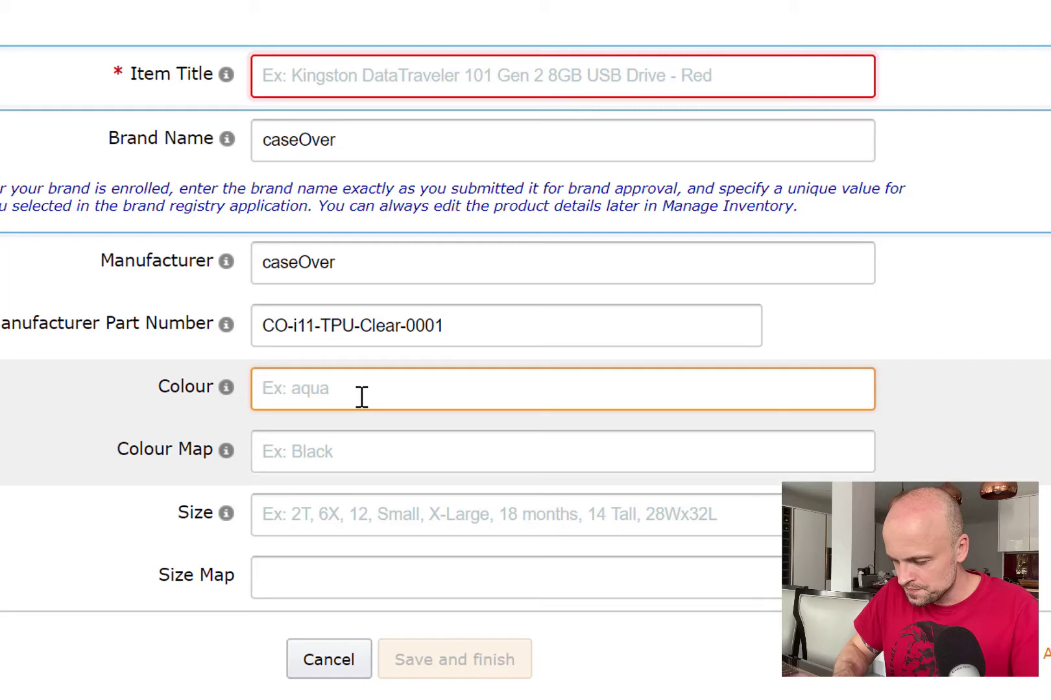
{"action": "type", "text": "Clear"}
{"action": "left_click", "coordinate": [330, 454]}
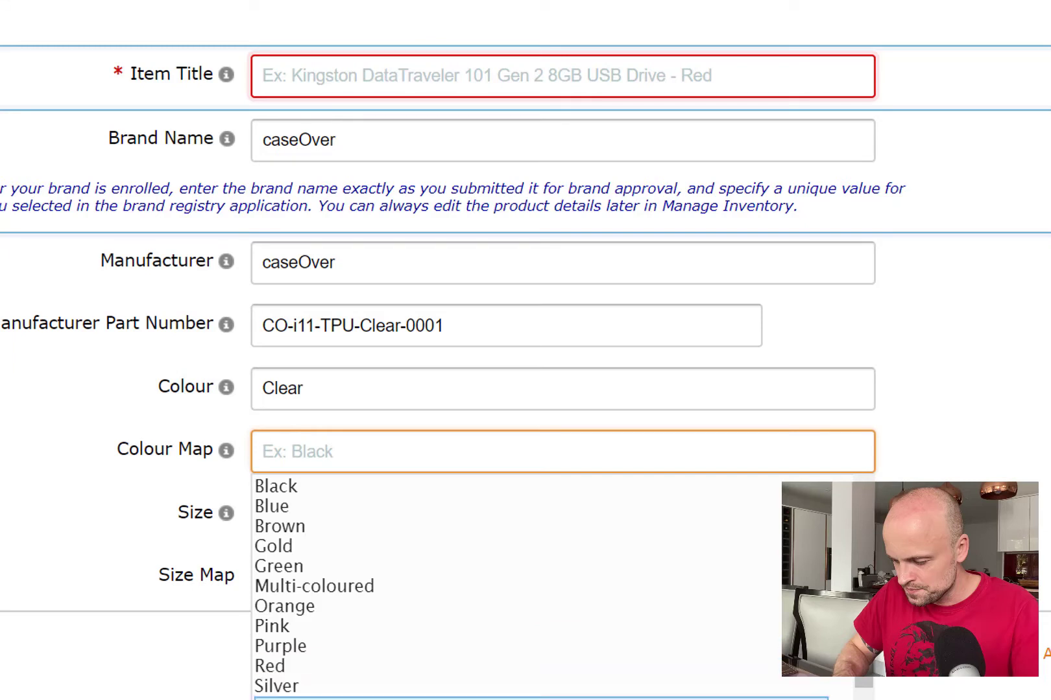
{"action": "left_click", "coordinate": [298, 699]}
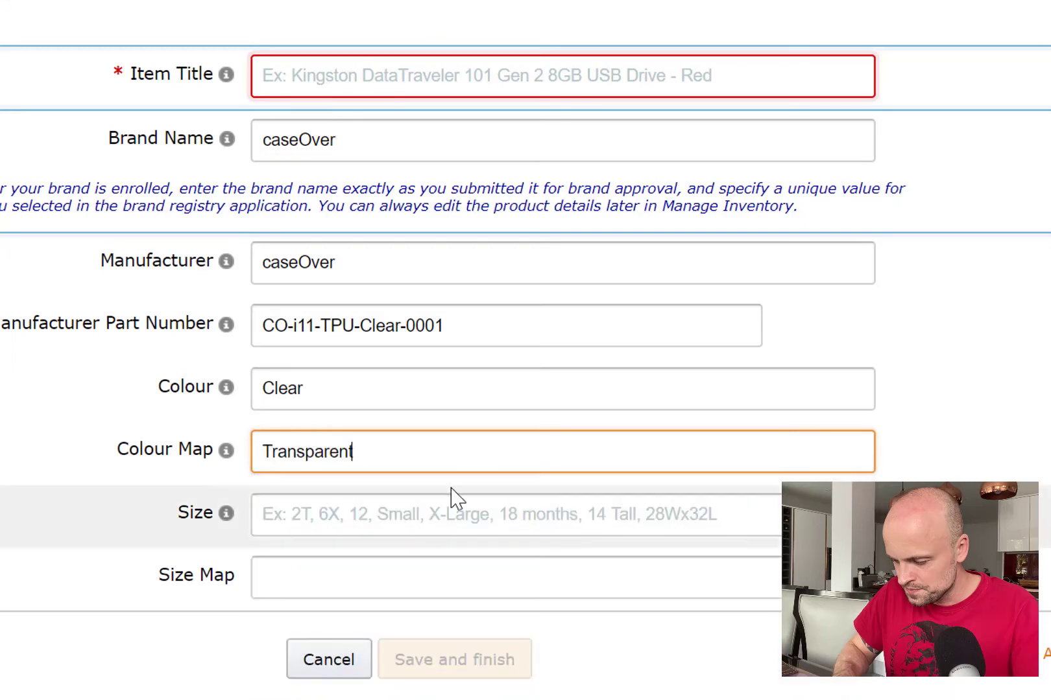
{"action": "left_click_drag", "start_coordinate": [378, 453], "coordinate": [218, 445]}
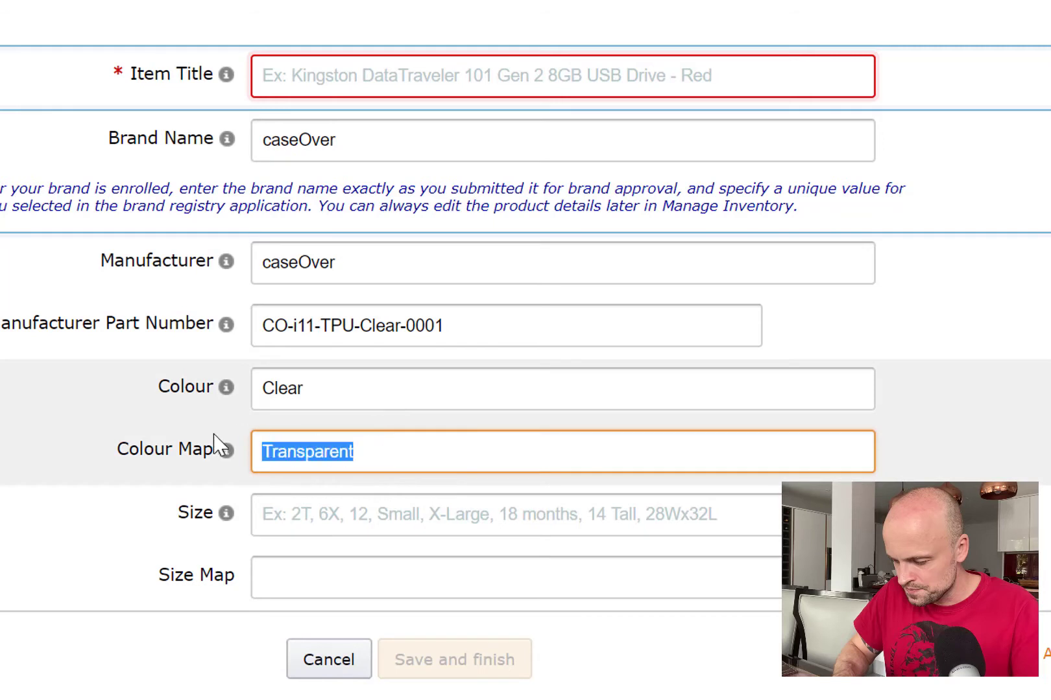
{"action": "key", "text": "BackSpace"}
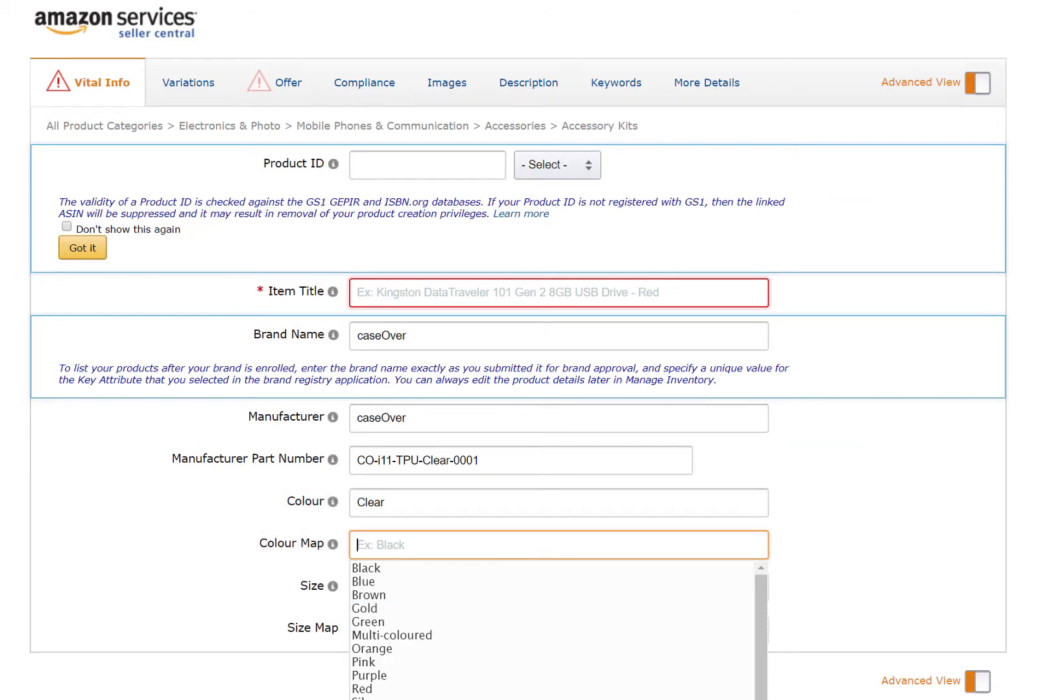
{"action": "left_click", "coordinate": [439, 698]}
Examine the Variation Theme options in the Variations section, leaving the theme unselected, and recheck the Vital Info entries.
{"action": "left_click", "coordinate": [205, 96]}
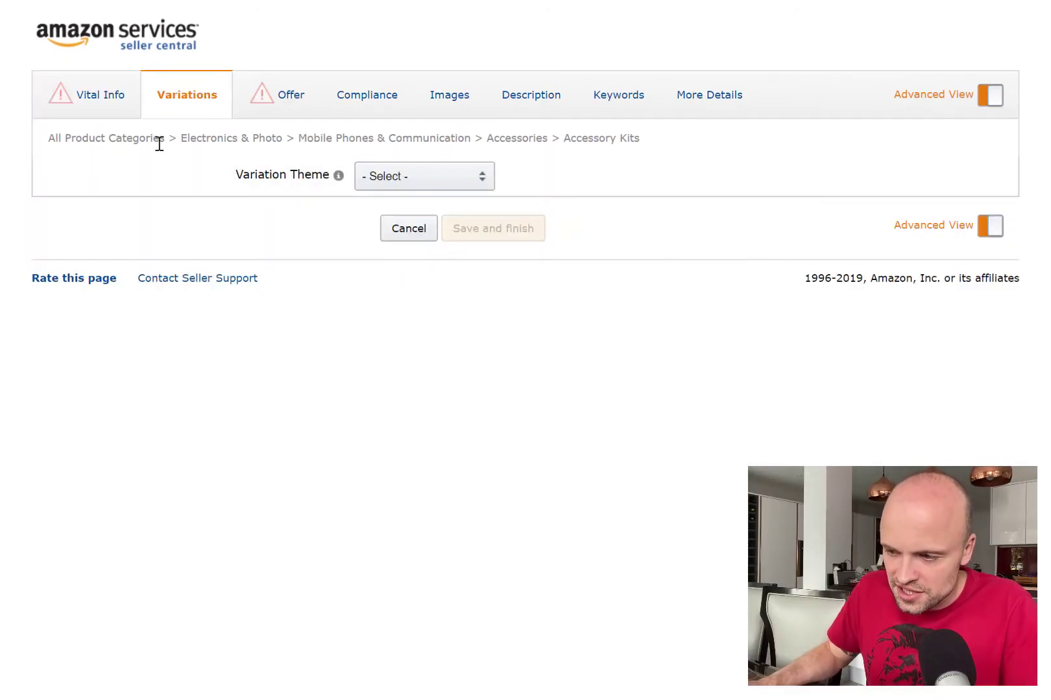
{"action": "left_click", "coordinate": [482, 184]}
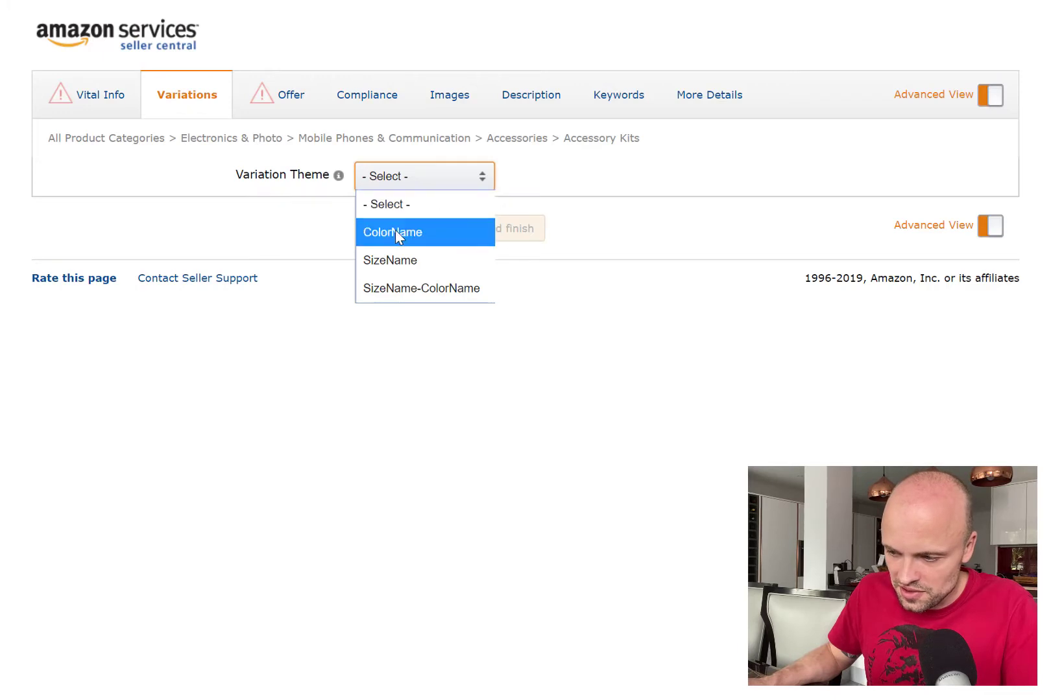
{"action": "key", "text": "Up"}
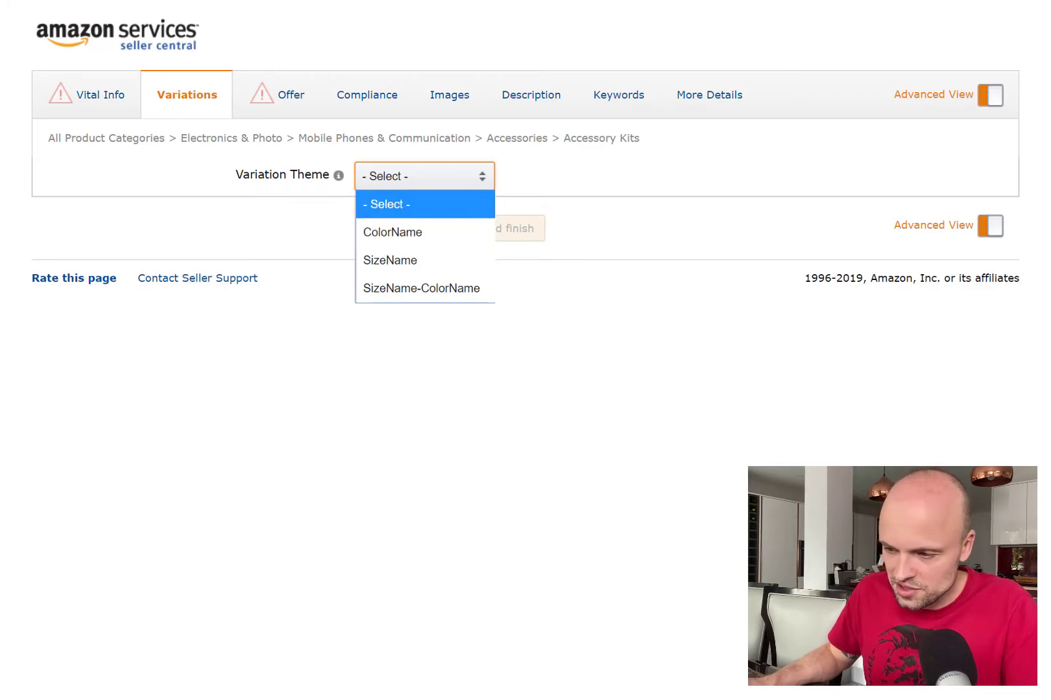
{"action": "key", "text": "Return"}
{"action": "left_click", "coordinate": [612, 44]}
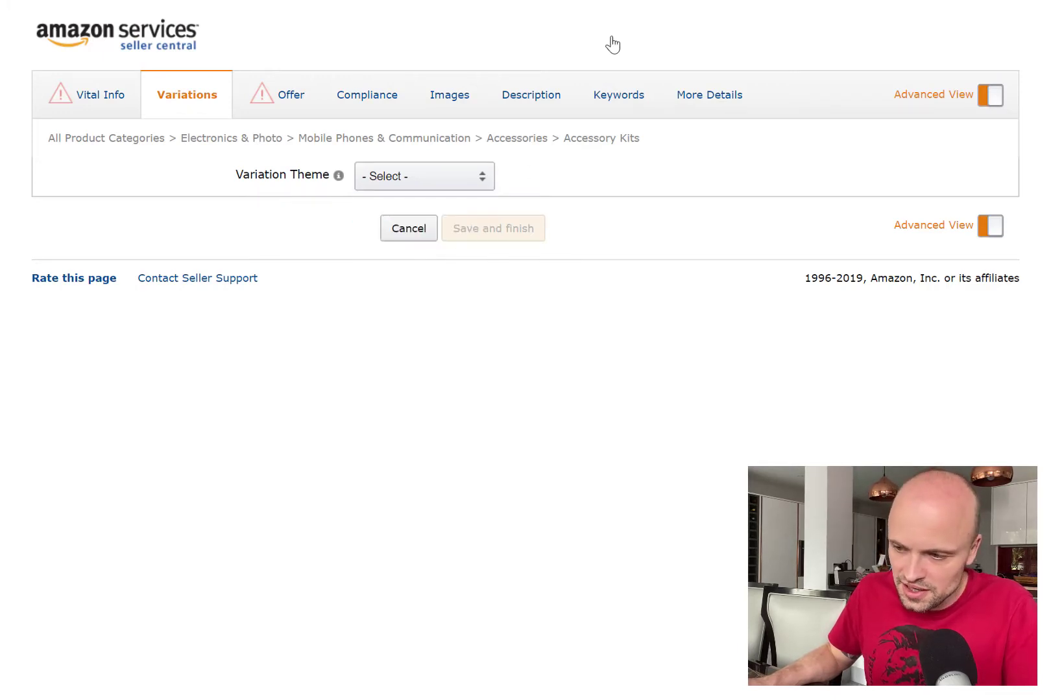
{"action": "left_click", "coordinate": [109, 97]}
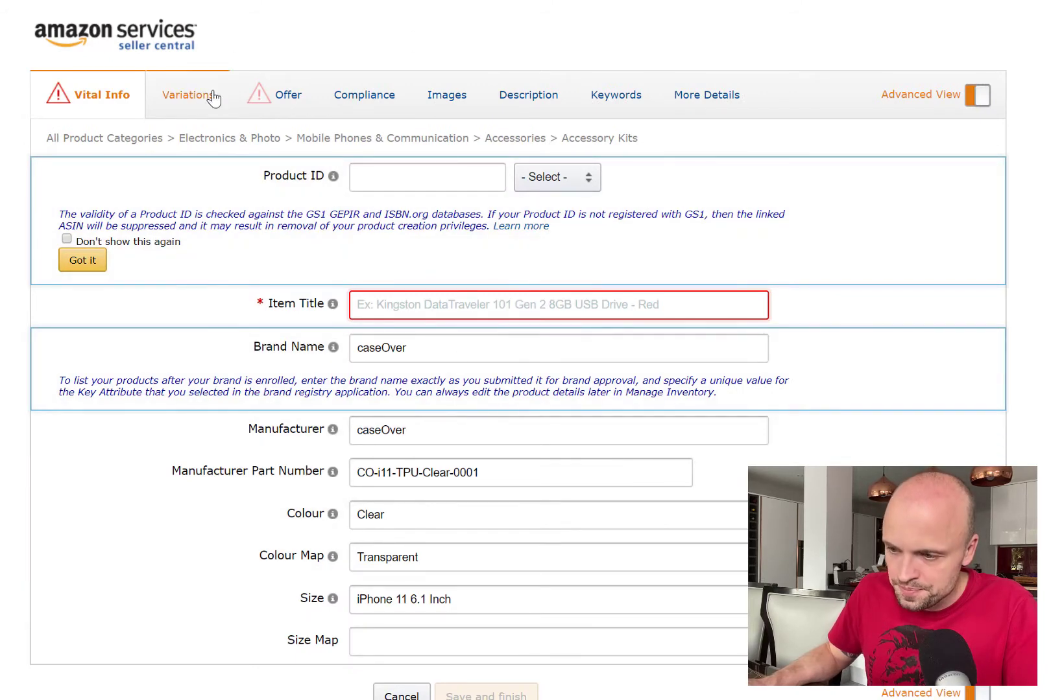
{"action": "left_click", "coordinate": [177, 97]}
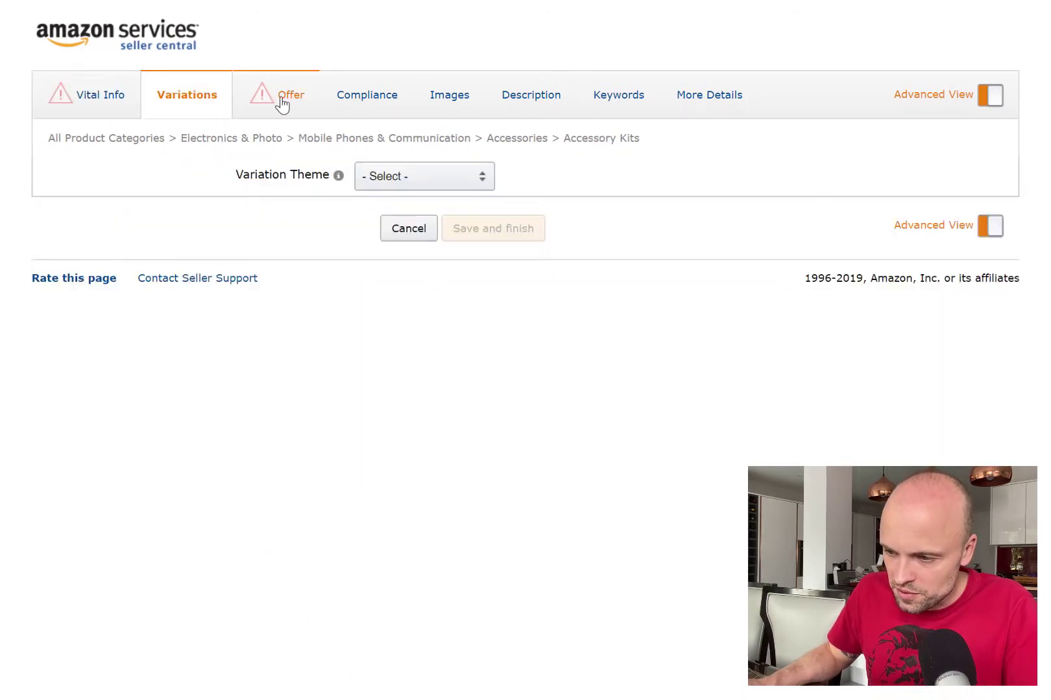
Open the Offer section's Your price field, and compare competing iPhone 11 case prices in the Amazon search results.
{"action": "left_click", "coordinate": [280, 103]}
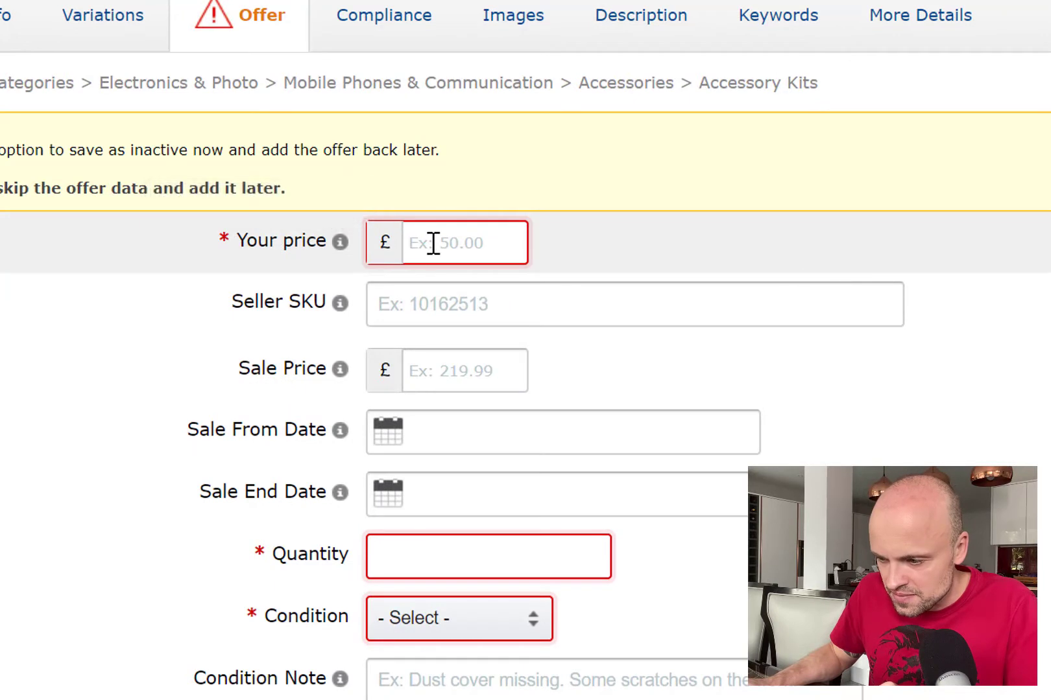
{"action": "left_click", "coordinate": [433, 245]}
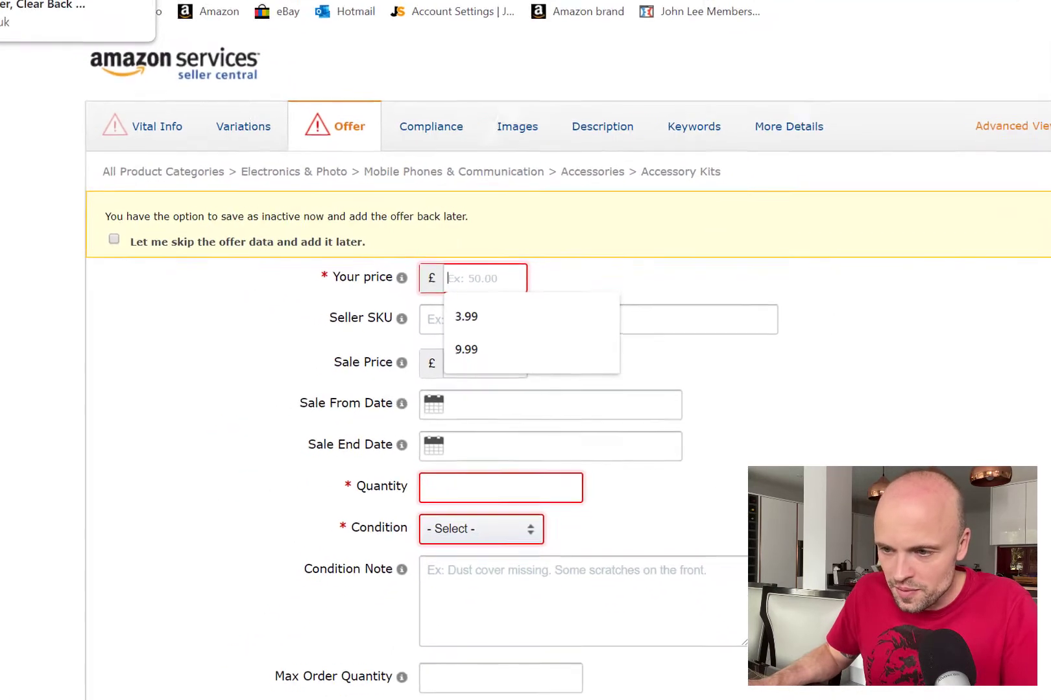
{"action": "left_click", "coordinate": [25, 1]}
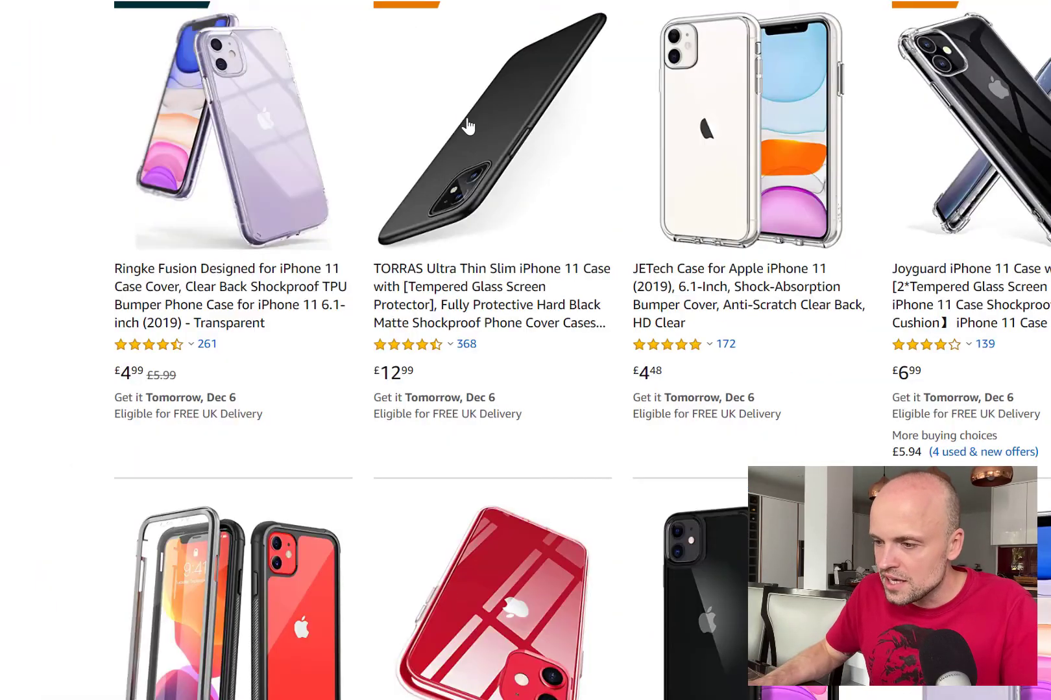
{"action": "scroll", "coordinate": [470, 127], "scroll_direction": "up", "scroll_amount": 4}
{"action": "scroll", "coordinate": [470, 127], "scroll_direction": "up", "scroll_amount": 5}
{"action": "scroll", "coordinate": [495, 150], "scroll_direction": "down", "scroll_amount": 8}
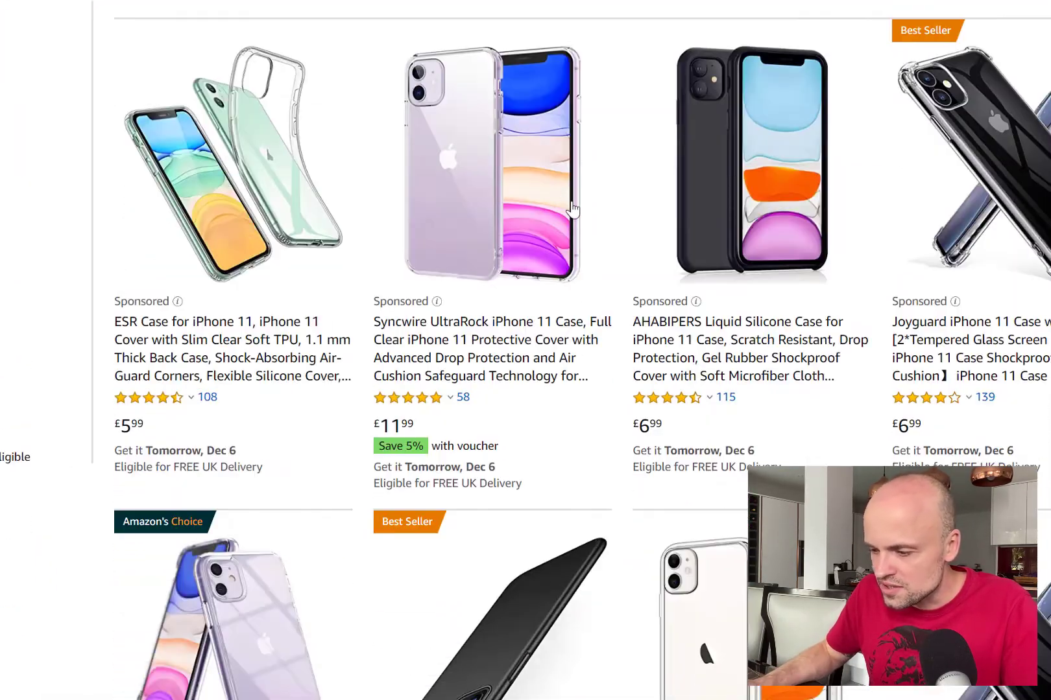
{"action": "scroll", "coordinate": [572, 201], "scroll_direction": "down", "scroll_amount": 8}
{"action": "scroll", "coordinate": [573, 201], "scroll_direction": "up", "scroll_amount": 6}
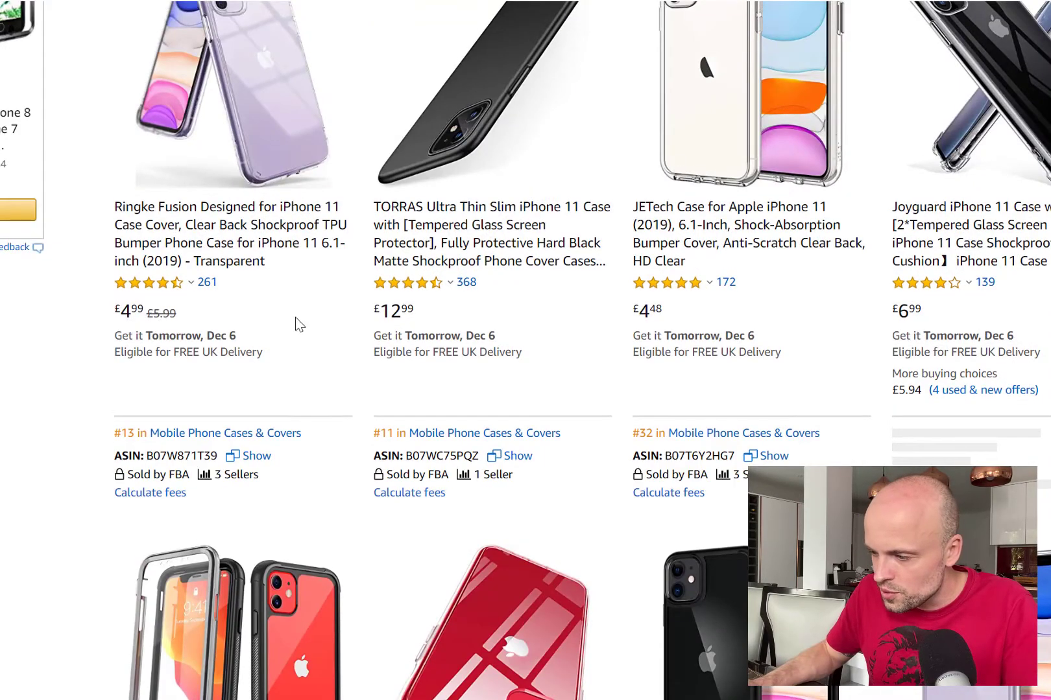
{"action": "scroll", "coordinate": [762, 352], "scroll_direction": "down", "scroll_amount": 10}
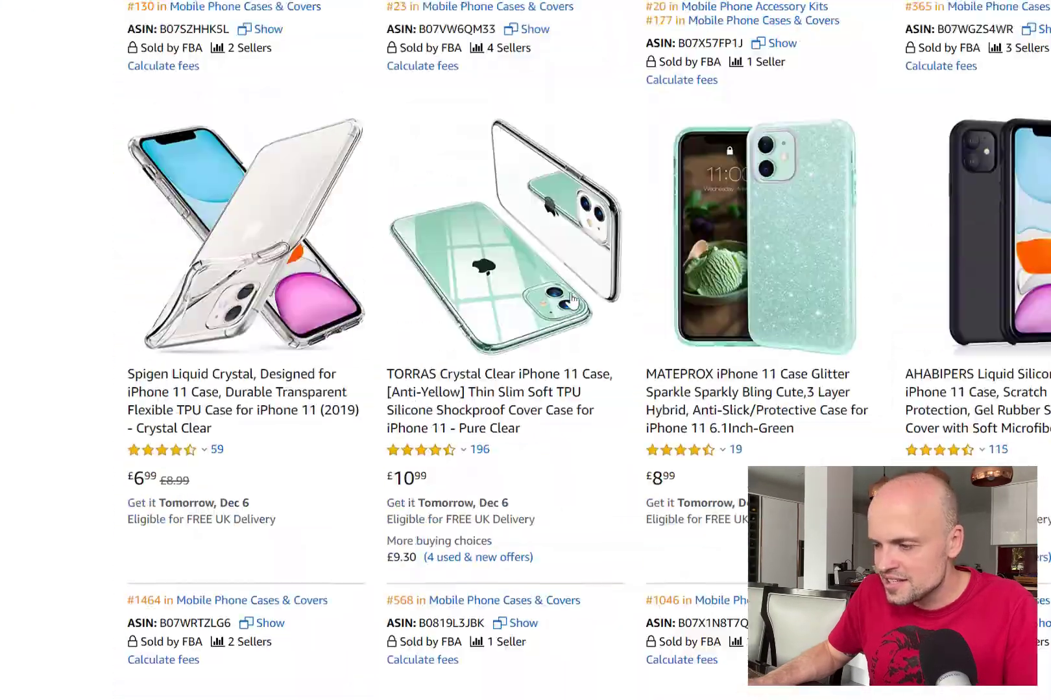
{"action": "scroll", "coordinate": [551, 312], "scroll_direction": "up", "scroll_amount": 12}
{"action": "scroll", "coordinate": [563, 311], "scroll_direction": "up", "scroll_amount": 10}
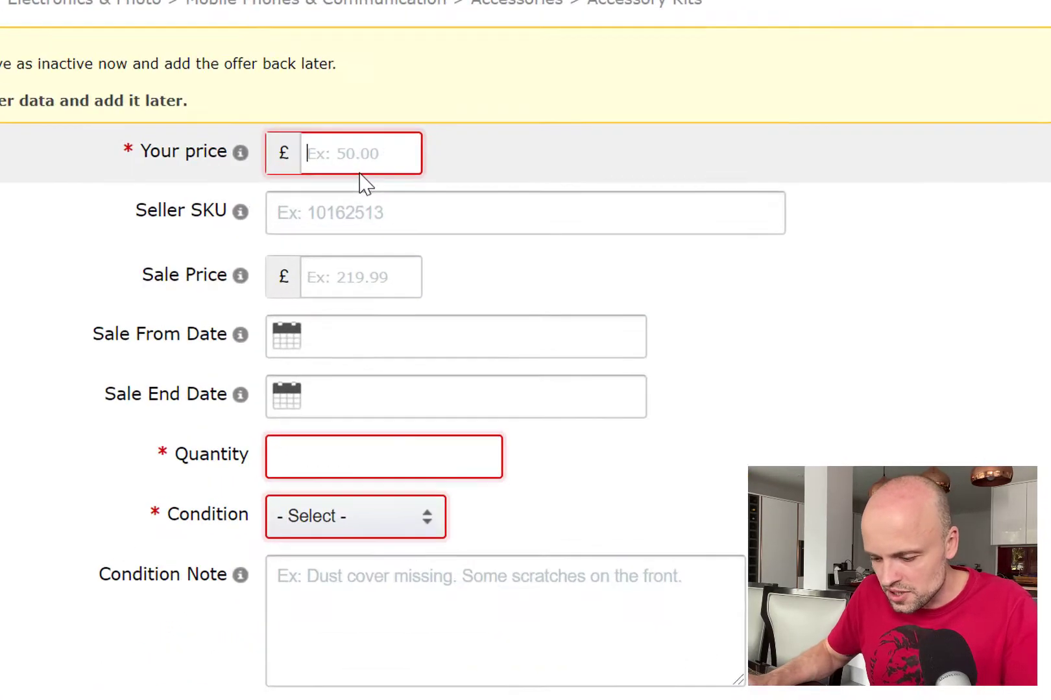
Set Your price to £13.99 in the offer and return to the Vital Info section.
{"action": "type", "text": "13"}
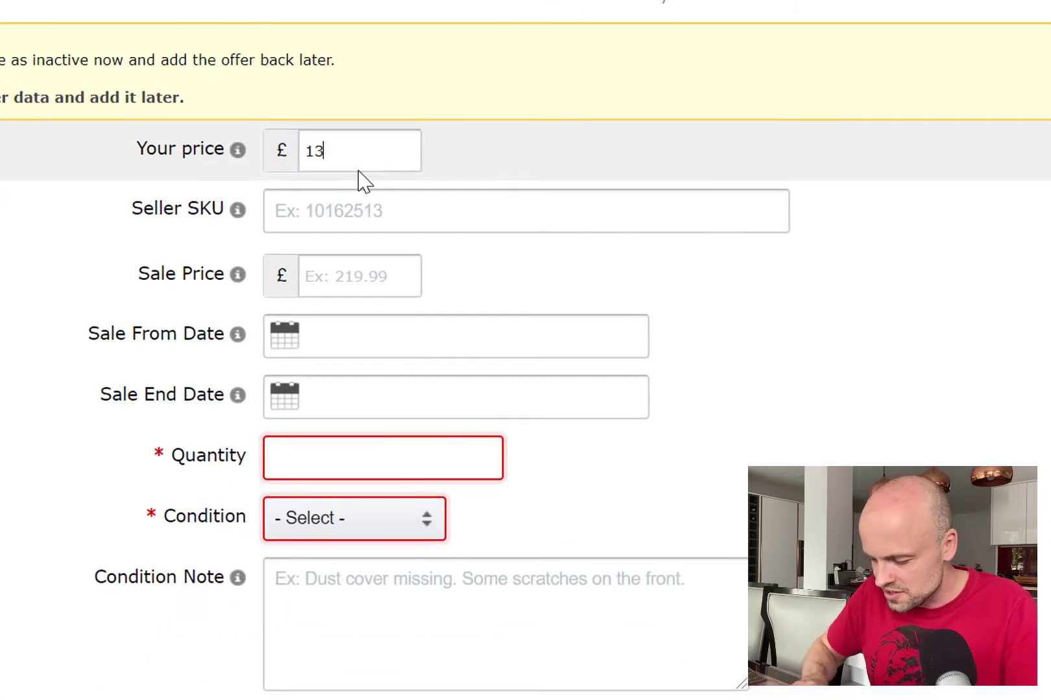
{"action": "type", "text": ".99"}
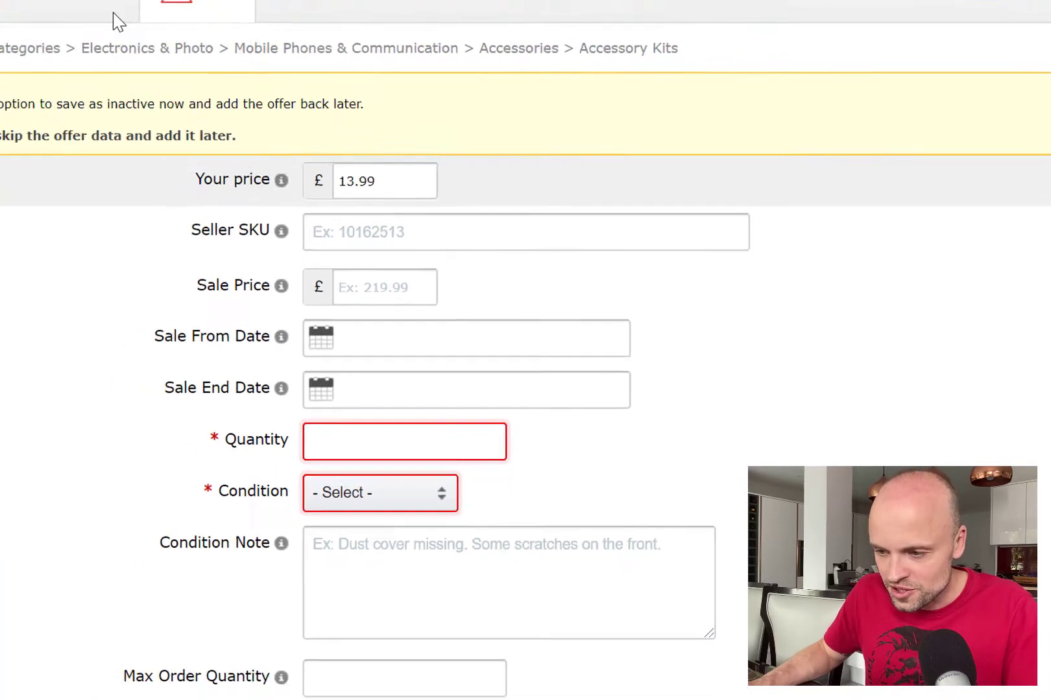
{"action": "left_click", "coordinate": [101, 83]}
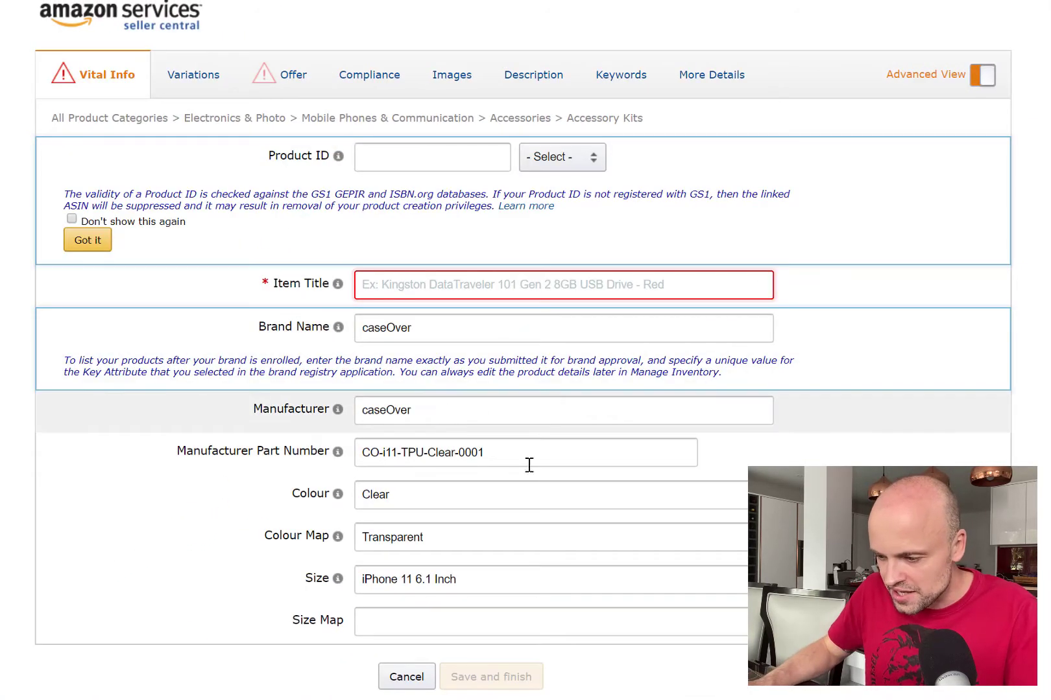
Copy the Manufacturer Part Number CO-i11-TPU-Clear-0001 from Vital Info into the offer's Seller SKU.
{"action": "left_click_drag", "start_coordinate": [540, 454], "coordinate": [296, 428]}
{"action": "key", "text": "ctrl+c"}
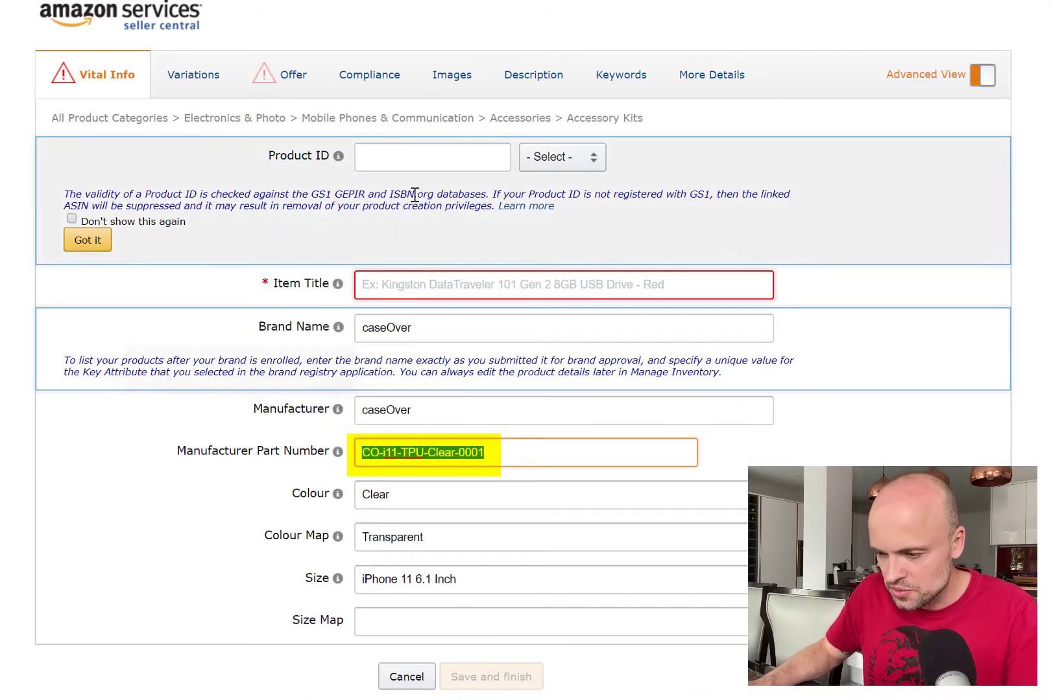
{"action": "left_click", "coordinate": [289, 75]}
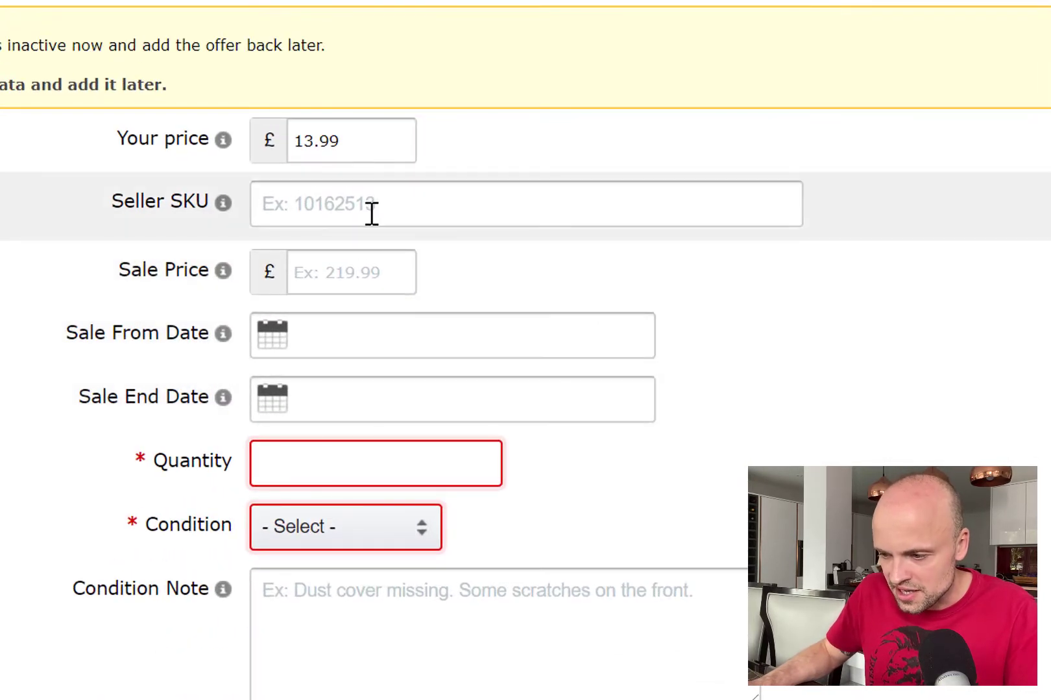
{"action": "left_click", "coordinate": [407, 201]}
{"action": "key", "text": "ctrl+v"}
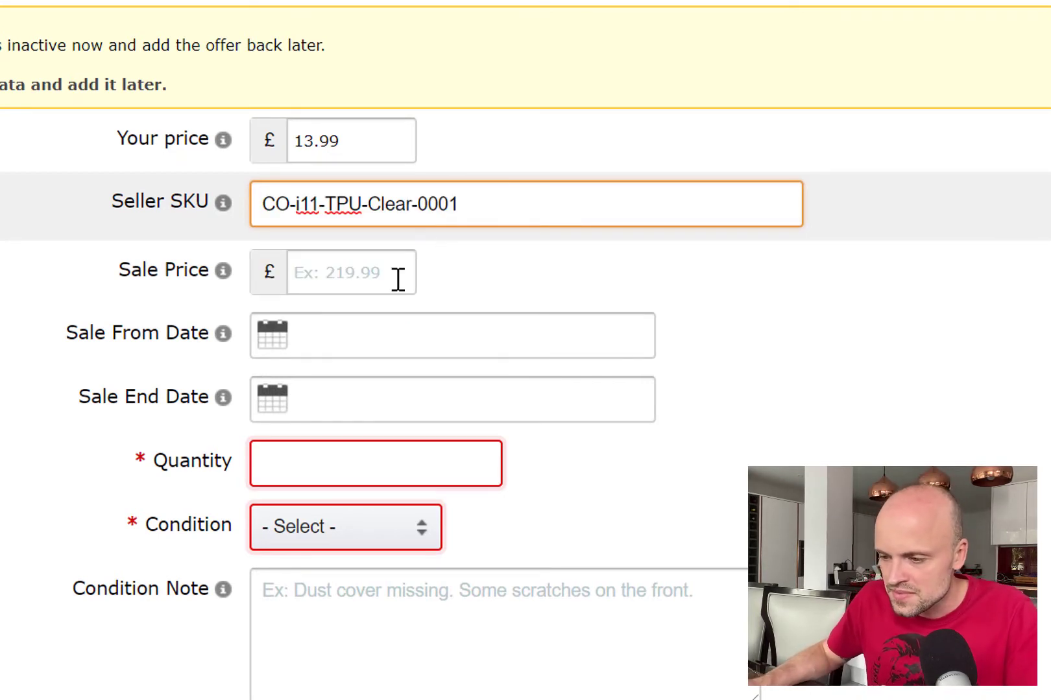
Review competing iPhone 11 case prices in the Amazon search results as reference for the Sale Price.
{"action": "left_click", "coordinate": [365, 277]}
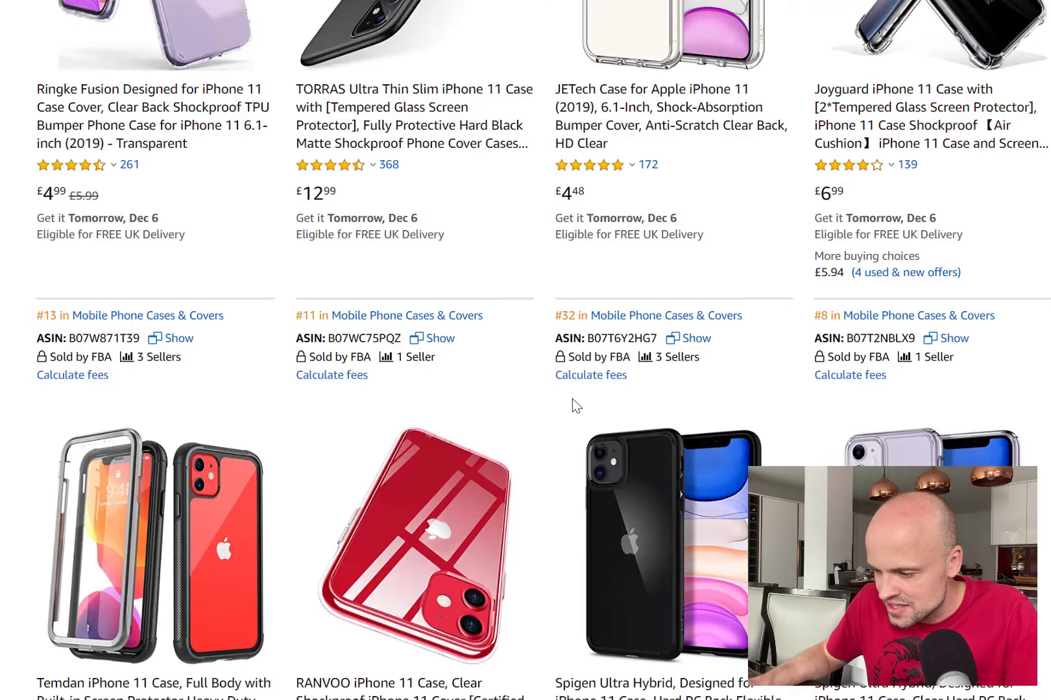
{"action": "scroll", "coordinate": [573, 405], "scroll_direction": "down", "scroll_amount": 2}
{"action": "scroll", "coordinate": [622, 483], "scroll_direction": "down", "scroll_amount": 3}
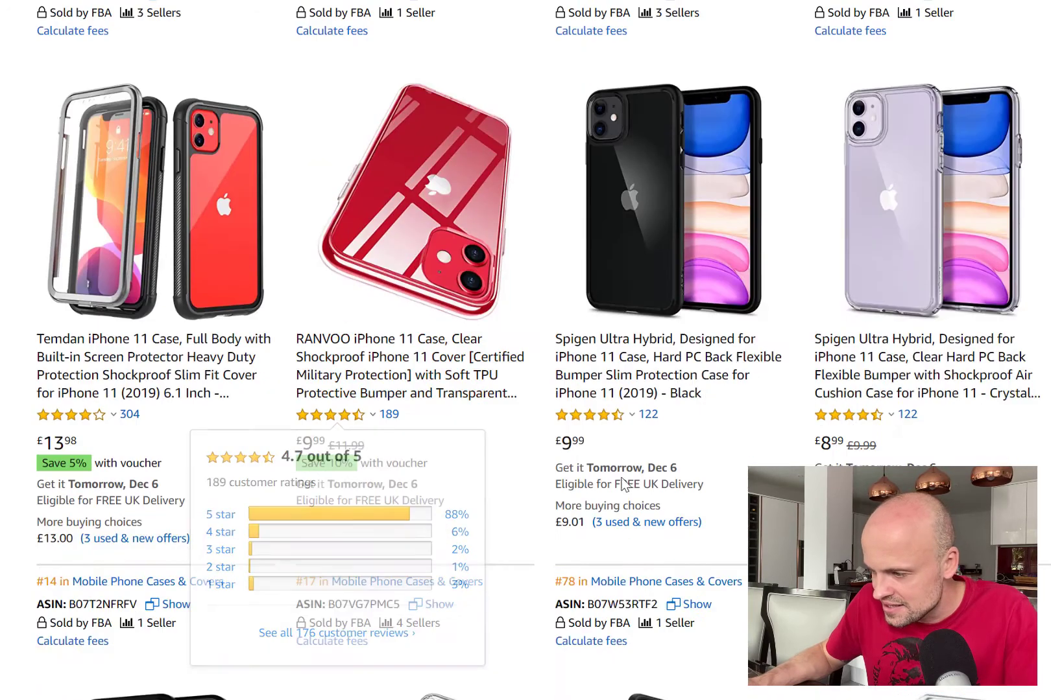
{"action": "scroll", "coordinate": [720, 476], "scroll_direction": "down", "scroll_amount": 5}
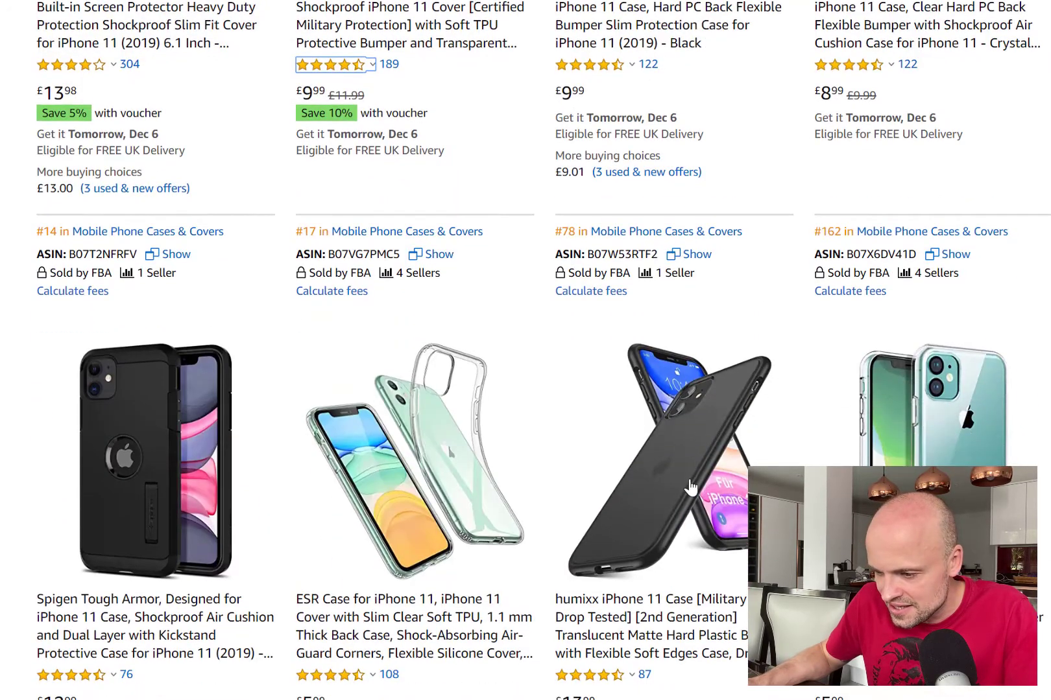
{"action": "scroll", "coordinate": [691, 486], "scroll_direction": "up", "scroll_amount": 15}
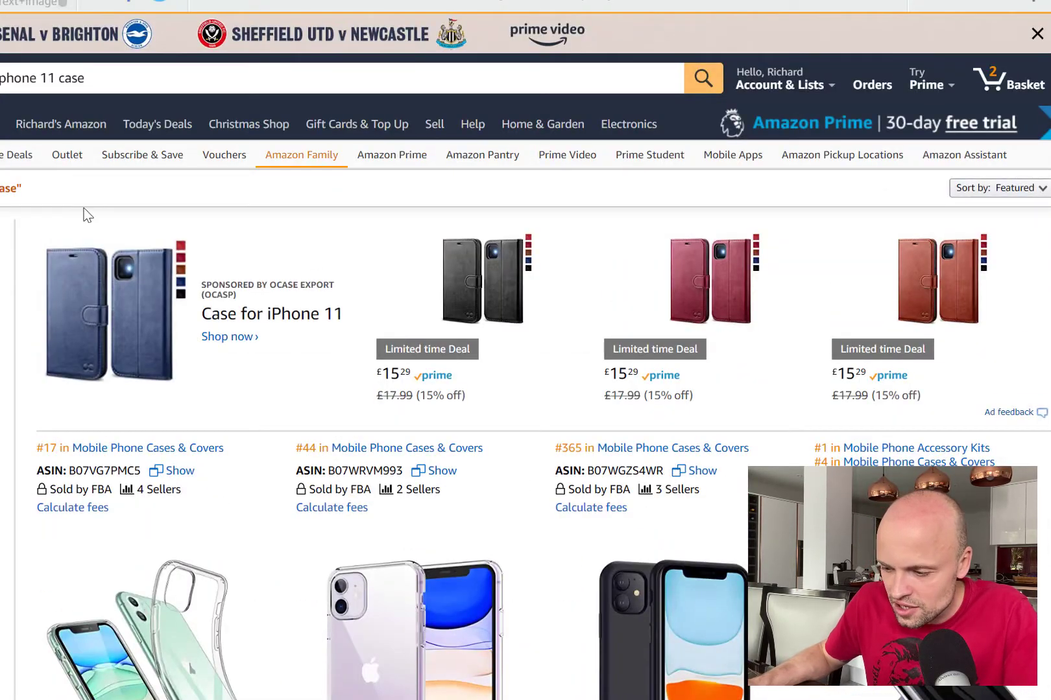
{"action": "scroll", "coordinate": [328, 256], "scroll_direction": "down", "scroll_amount": 6}
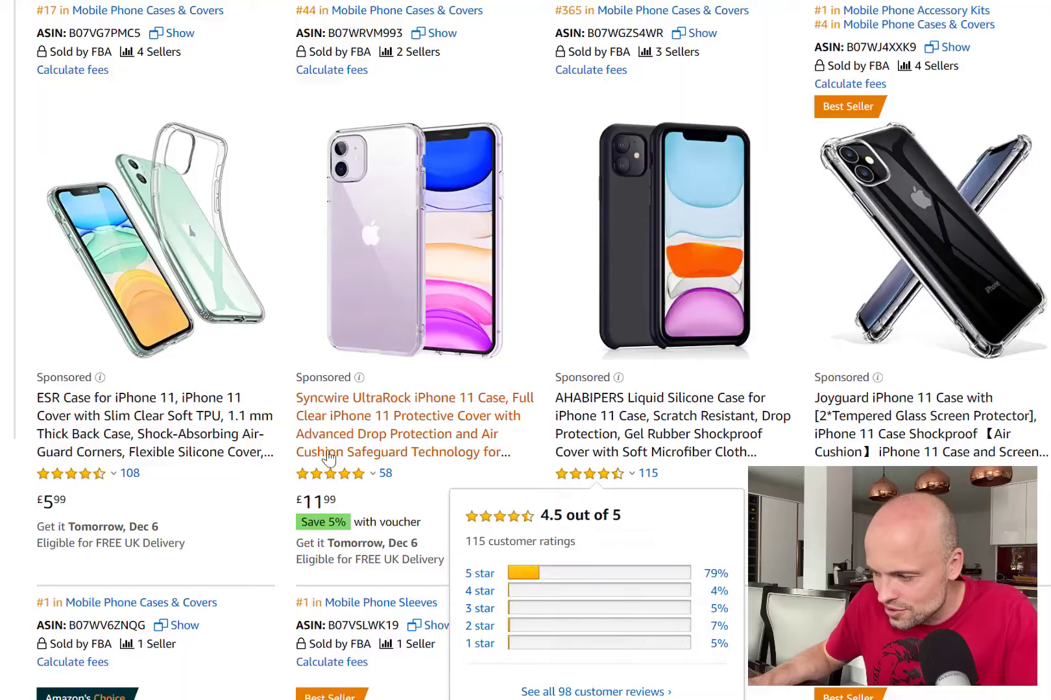
{"action": "scroll", "coordinate": [233, 370], "scroll_direction": "up", "scroll_amount": 6}
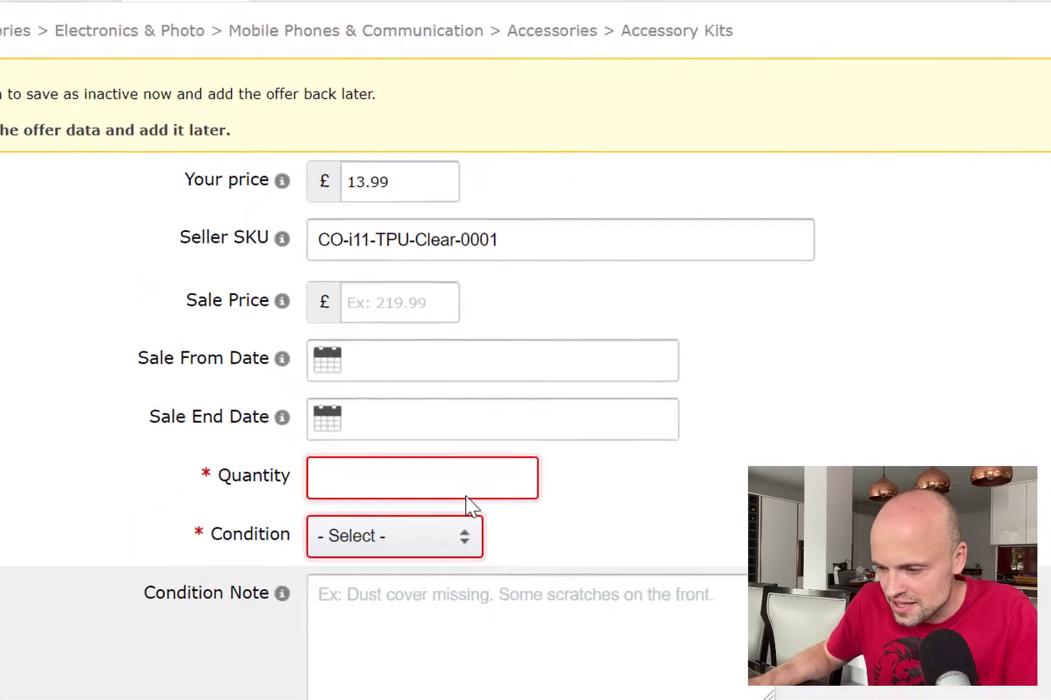
Set the Sale Price to £6.99 and the Sale From Date to 05/12/2019.
{"action": "left_click", "coordinate": [400, 434]}
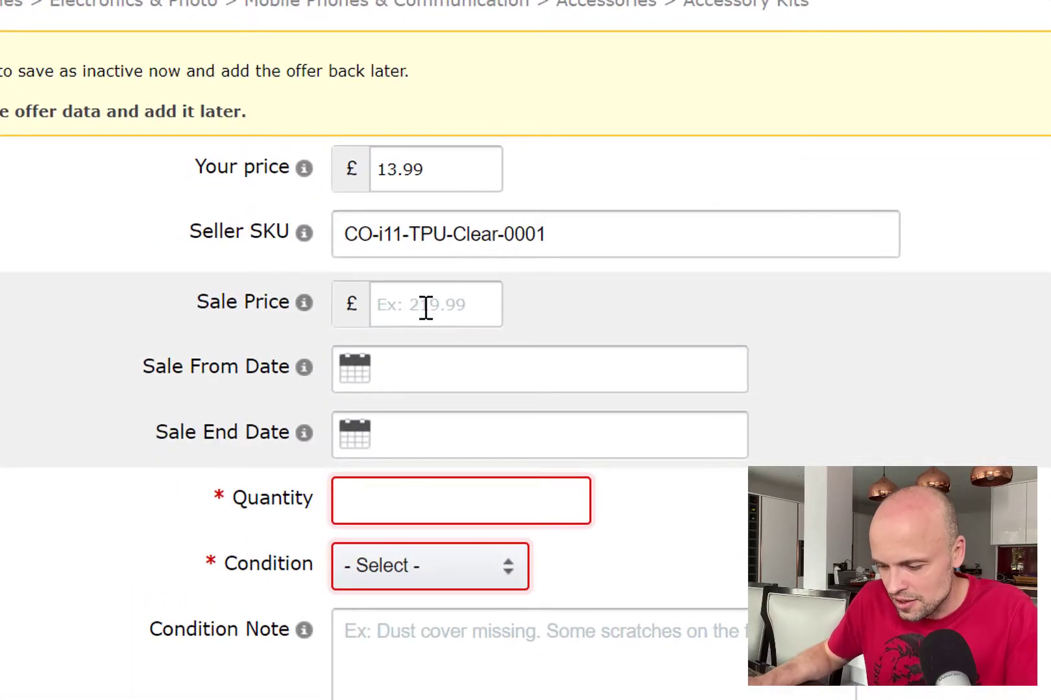
{"action": "type", "text": "6.0"}
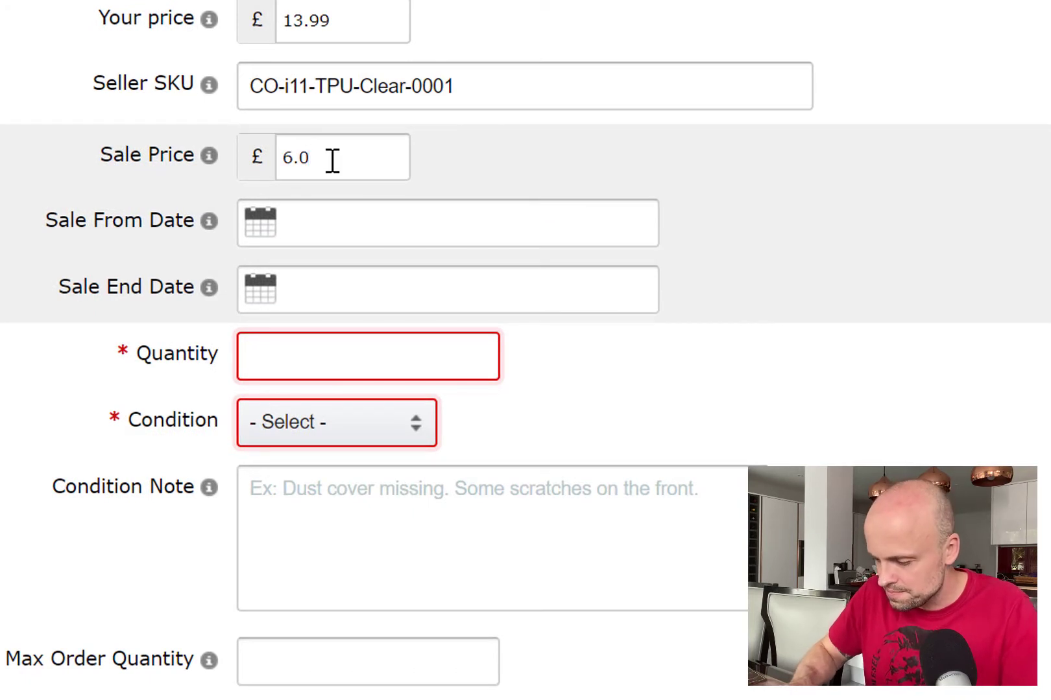
{"action": "type", "text": "9"}
{"action": "left_click", "coordinate": [302, 223]}
{"action": "left_click", "coordinate": [444, 349]}
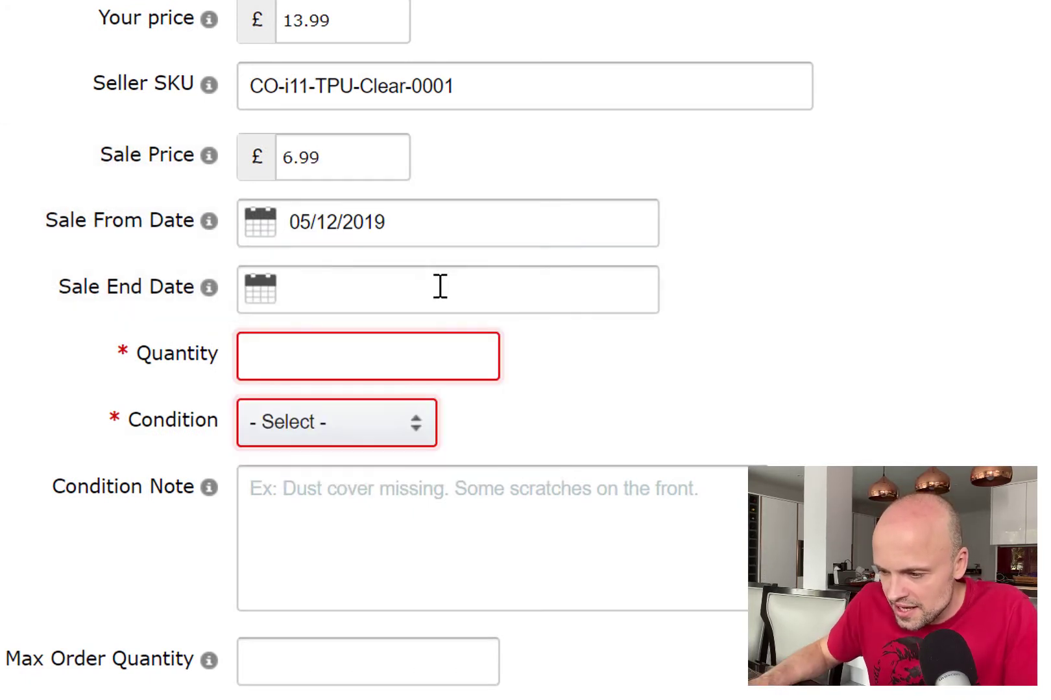
Set the Sale End Date to 01/01/2023.
{"action": "left_click", "coordinate": [441, 286]}
{"action": "left_click", "coordinate": [541, 342]}
{"action": "left_click", "coordinate": [541, 342]}
{"action": "left_click", "coordinate": [541, 343]}
{"action": "left_click", "coordinate": [541, 343]}
{"action": "left_click", "coordinate": [541, 342]}
{"action": "left_click", "coordinate": [541, 342]}
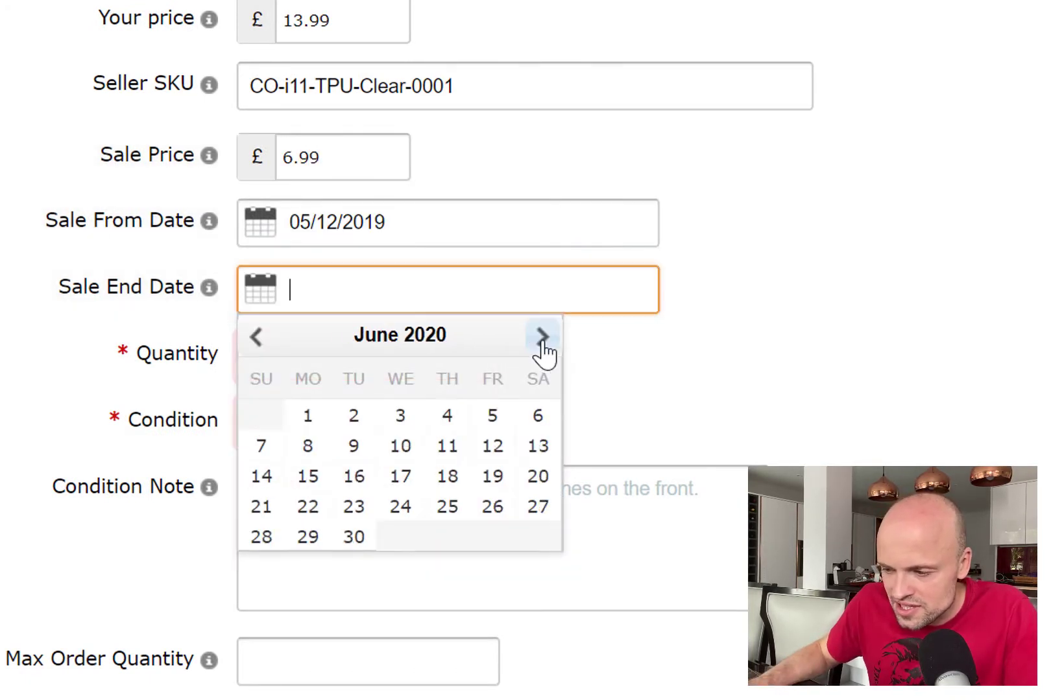
{"action": "triple_click", "coordinate": [541, 342]}
{"action": "triple_click", "coordinate": [541, 343]}
{"action": "triple_click", "coordinate": [541, 343]}
{"action": "left_click", "coordinate": [541, 343]}
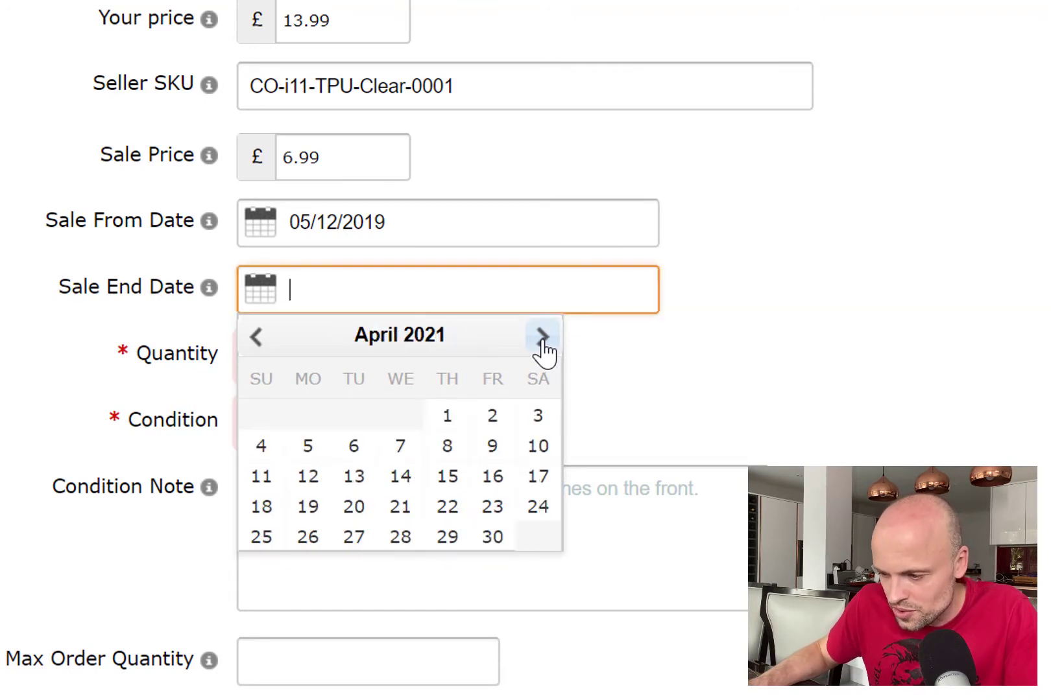
{"action": "triple_click", "coordinate": [540, 337]}
{"action": "triple_click", "coordinate": [541, 337]}
{"action": "triple_click", "coordinate": [541, 337]}
{"action": "triple_click", "coordinate": [541, 337]}
{"action": "triple_click", "coordinate": [541, 337]}
{"action": "triple_click", "coordinate": [541, 337]}
{"action": "triple_click", "coordinate": [541, 338]}
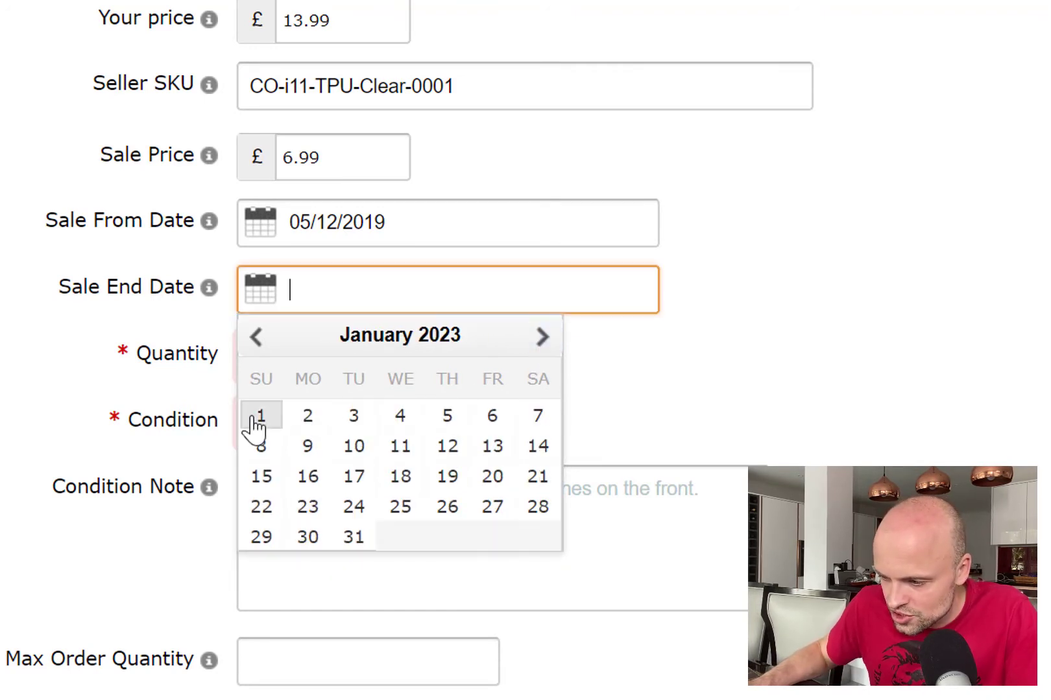
{"action": "left_click", "coordinate": [257, 418]}
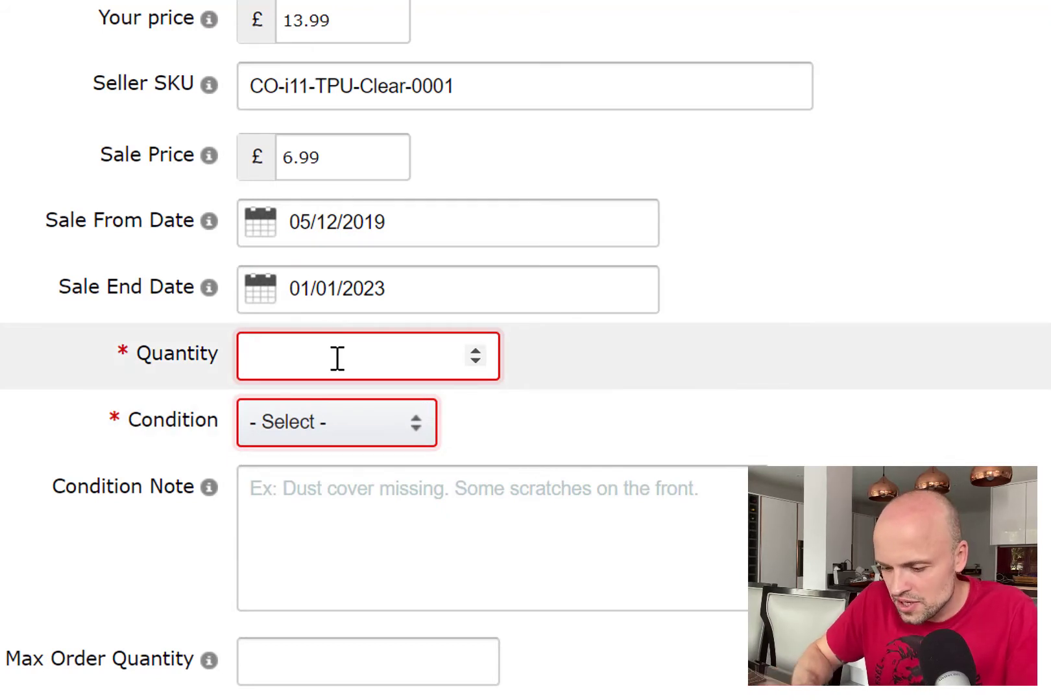
Set the offer's Quantity to 100 and its Condition to New.
{"action": "type", "text": "0"}
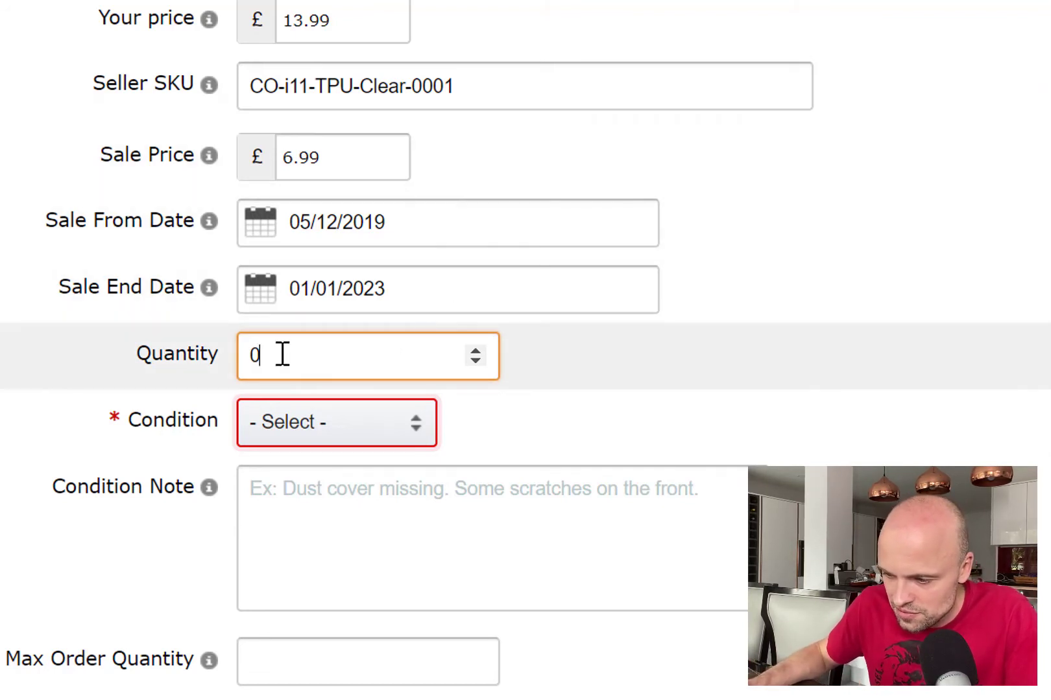
{"action": "double_click", "coordinate": [245, 353]}
{"action": "type", "text": "1"}
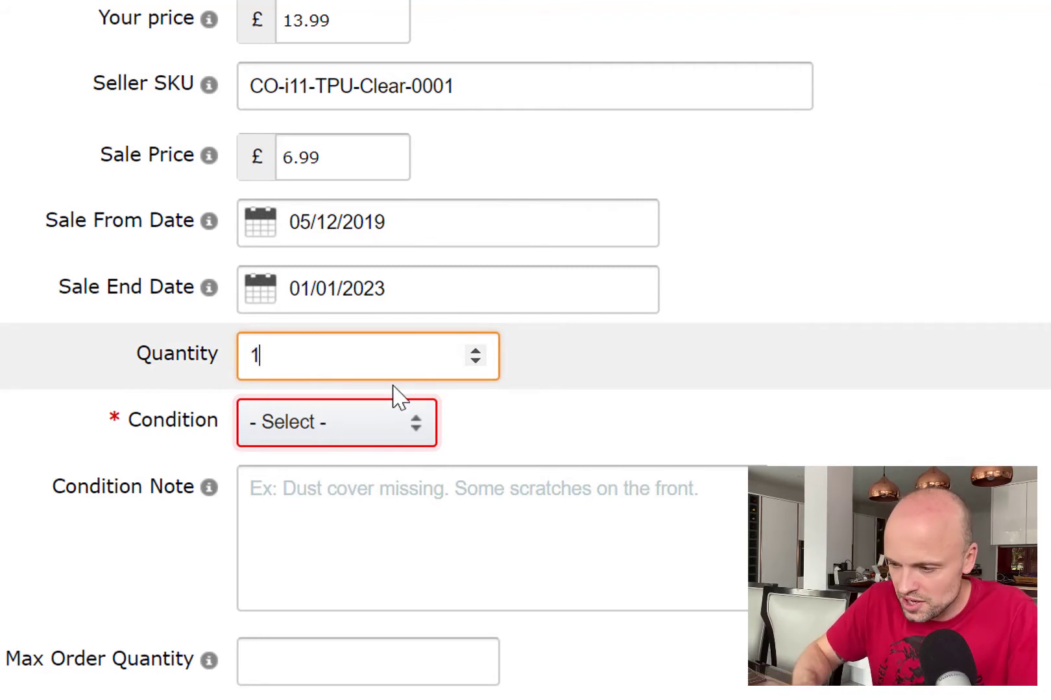
{"action": "type", "text": "00"}
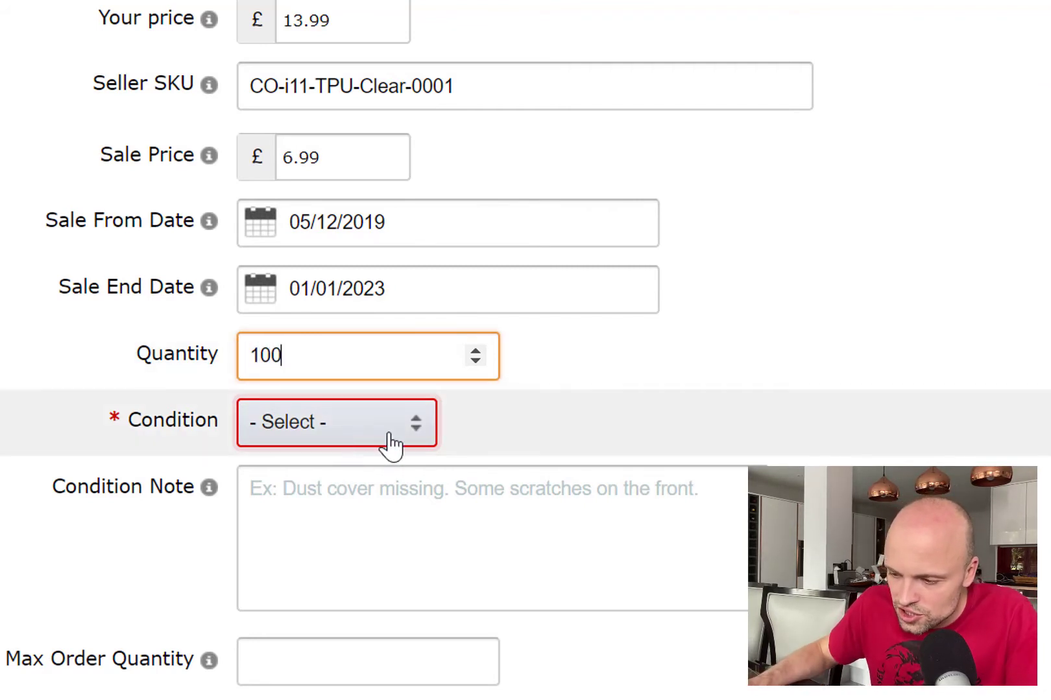
{"action": "left_click", "coordinate": [391, 443]}
{"action": "left_click", "coordinate": [344, 517]}
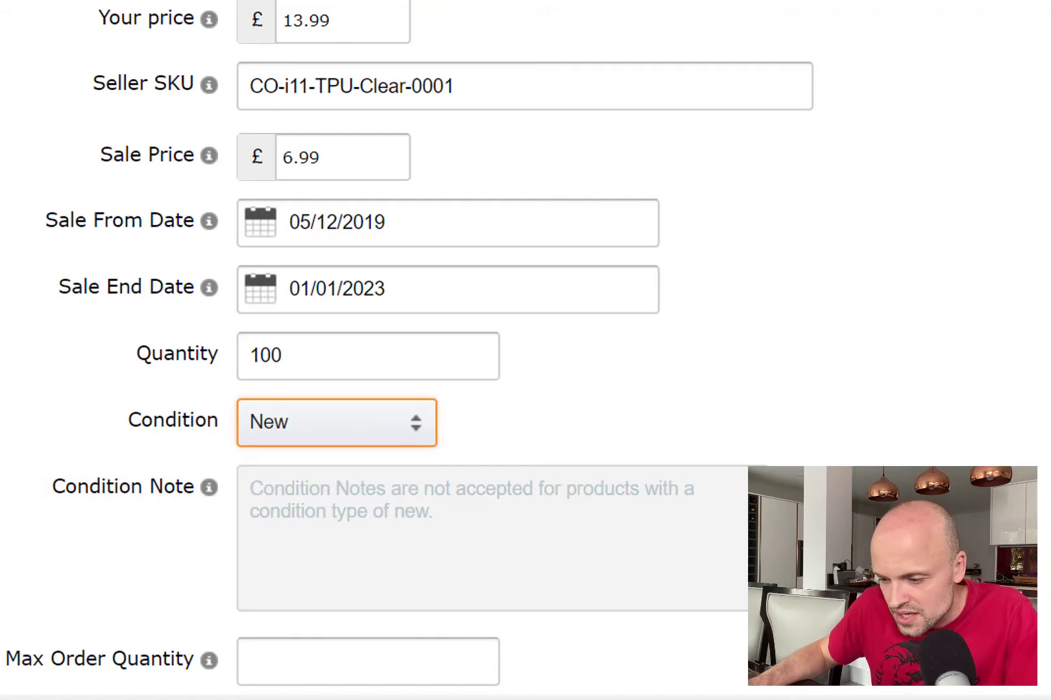
Set the offer's Max Order Quantity to 3.
{"action": "scroll", "coordinate": [305, 539], "scroll_direction": "down", "scroll_amount": 8}
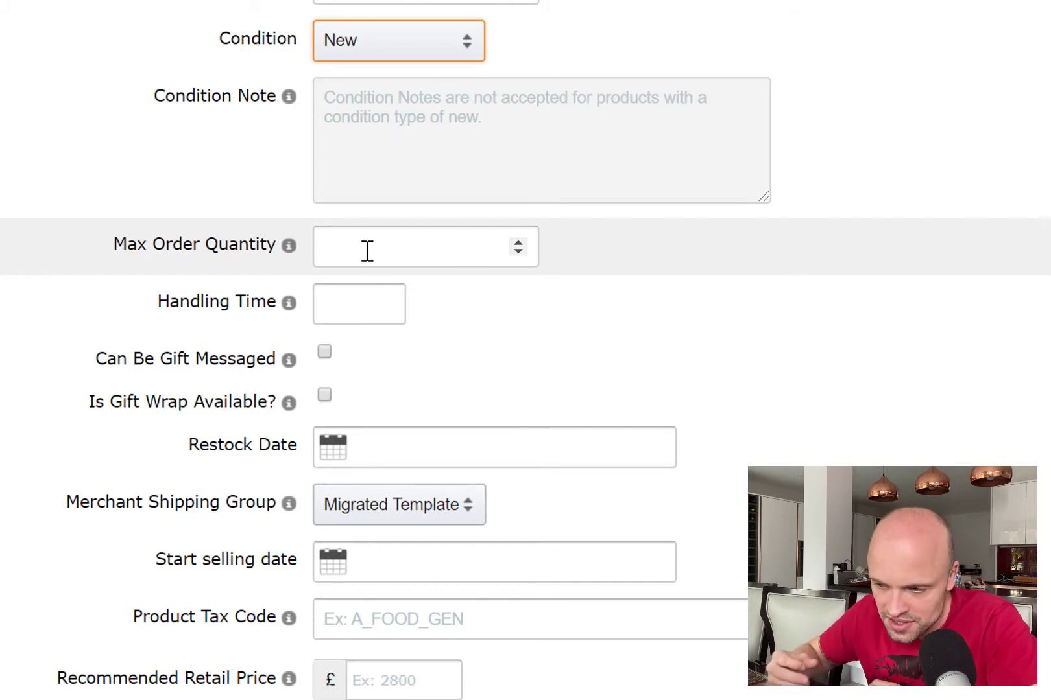
{"action": "left_click", "coordinate": [367, 251]}
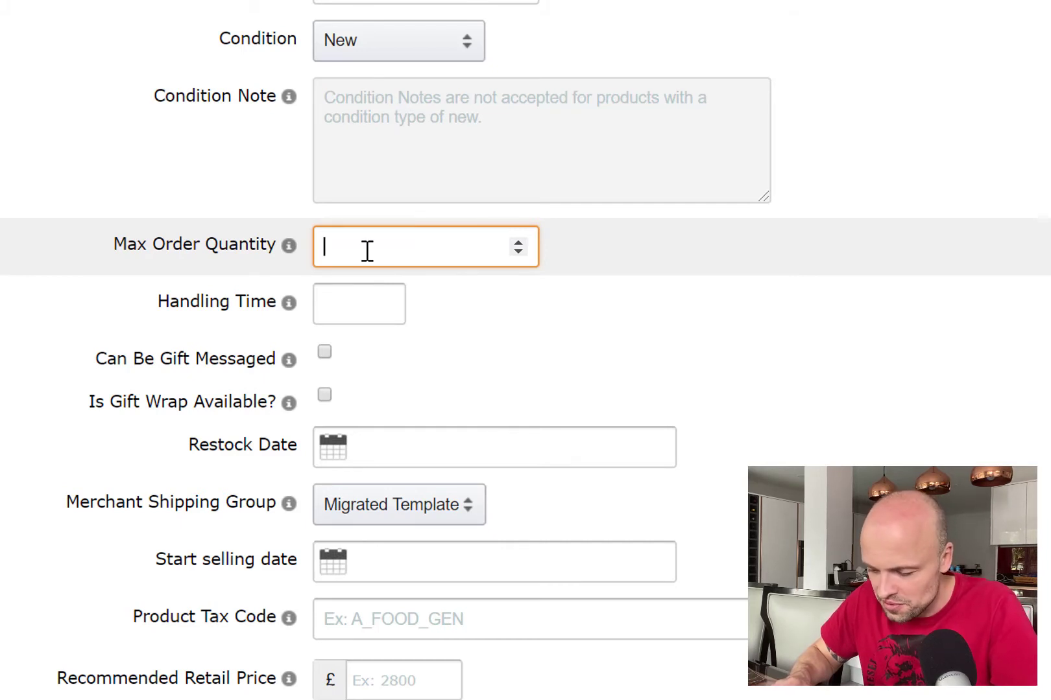
{"action": "type", "text": "3"}
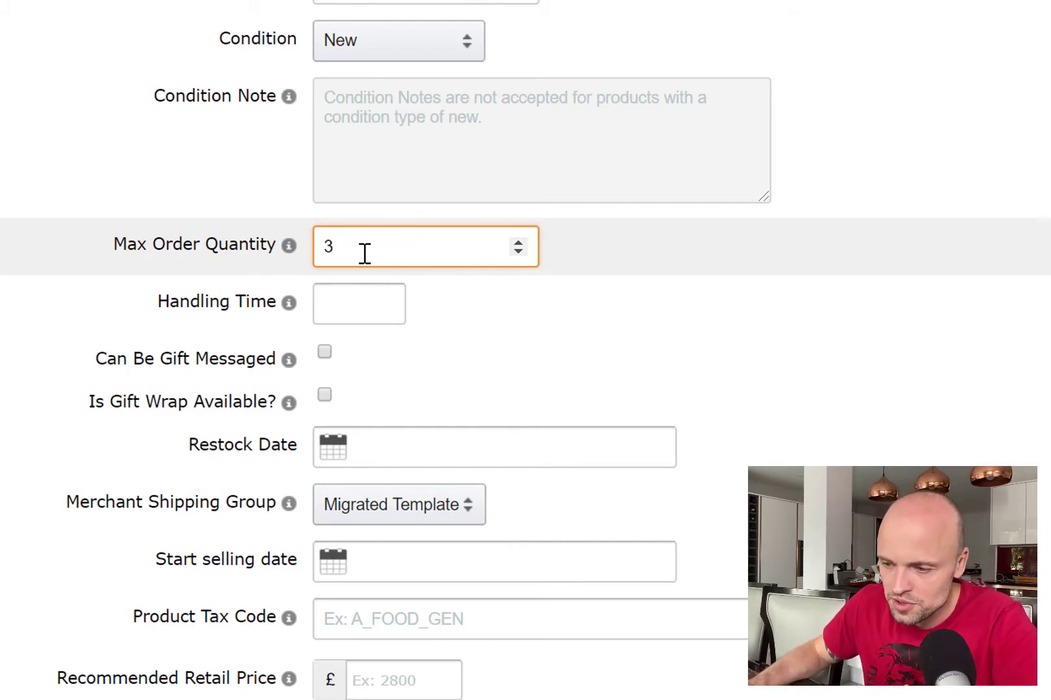
Set the Handling Time to 1 and enable both gift messages and gift wrap for the item.
{"action": "left_click", "coordinate": [371, 303]}
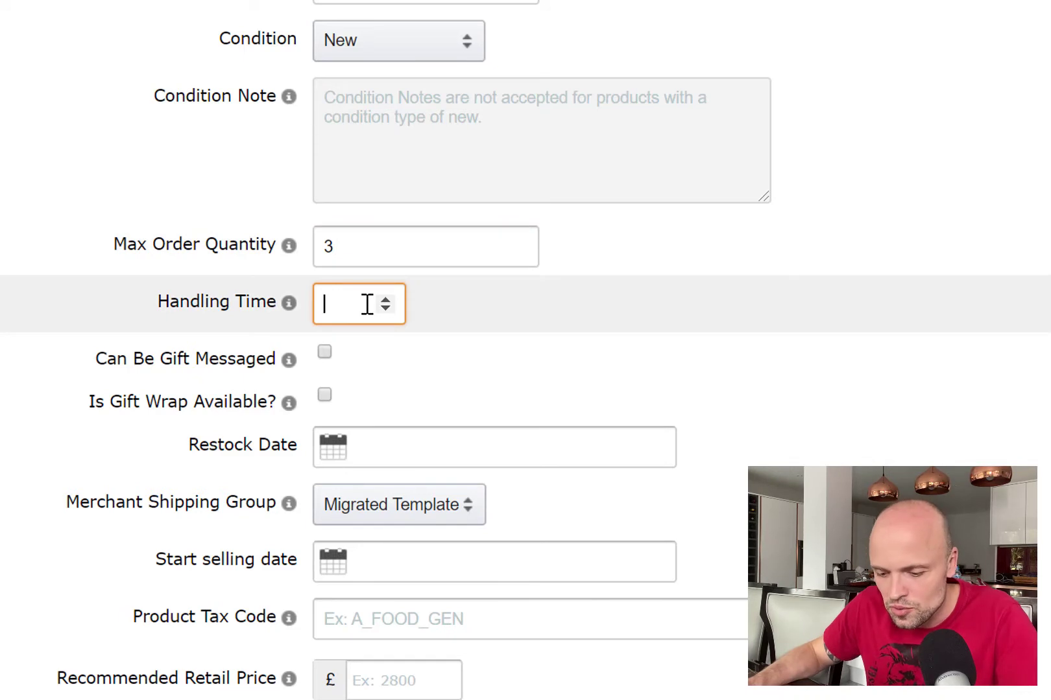
{"action": "type", "text": "1"}
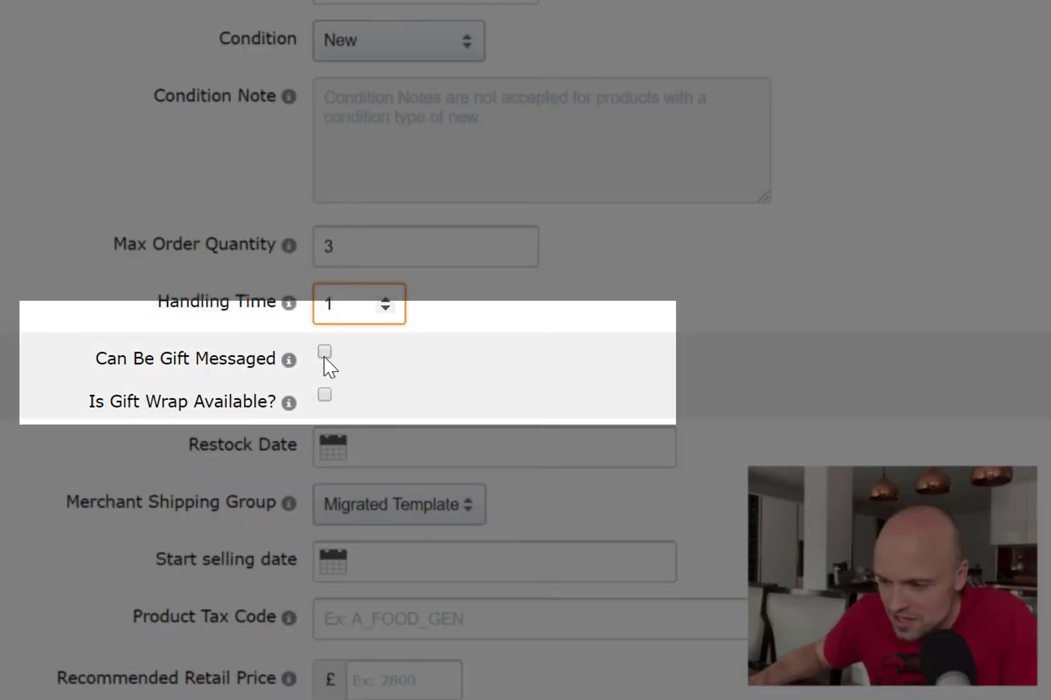
{"action": "left_click", "coordinate": [324, 352]}
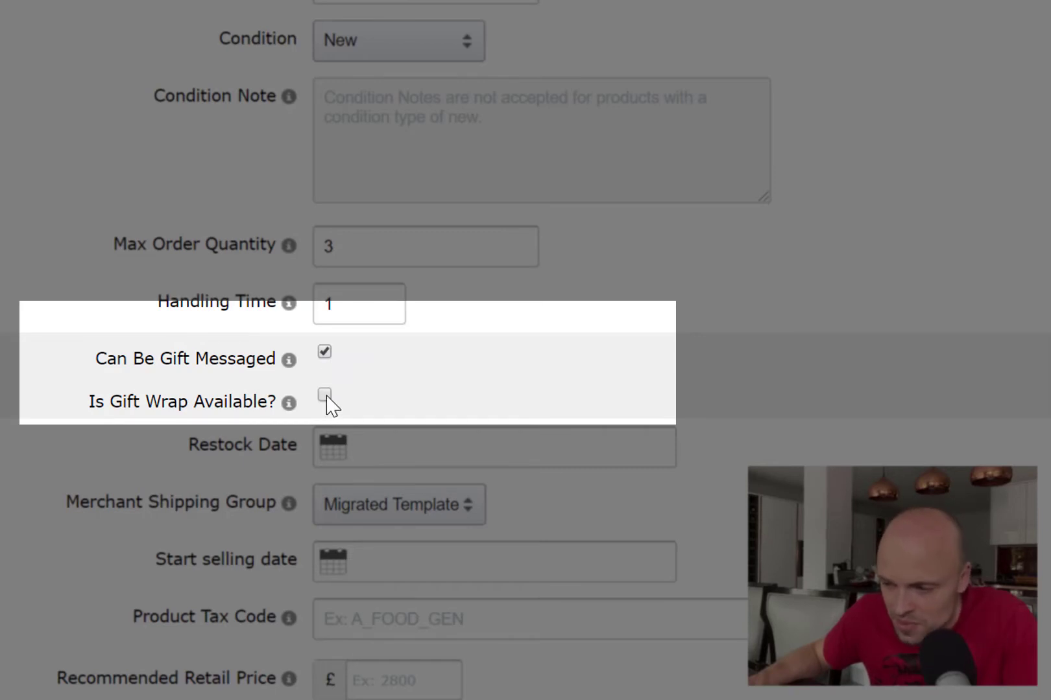
{"action": "left_click", "coordinate": [326, 396]}
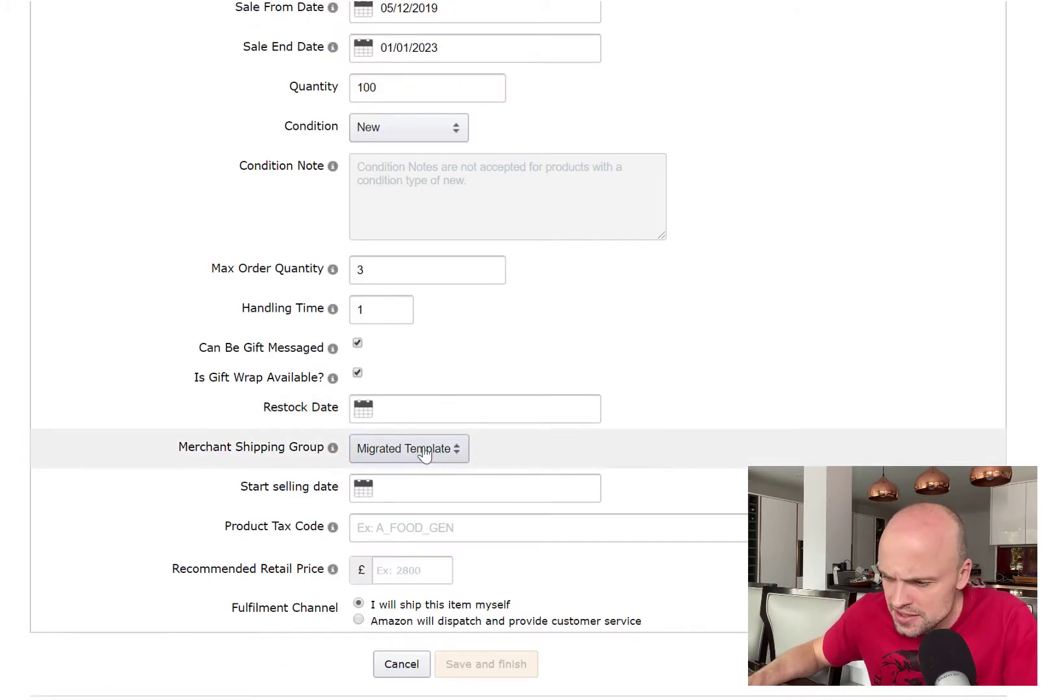
Set the Start selling date to 05/12/2019 and the Recommended Retail Price to £14.99.
{"action": "left_click", "coordinate": [452, 490]}
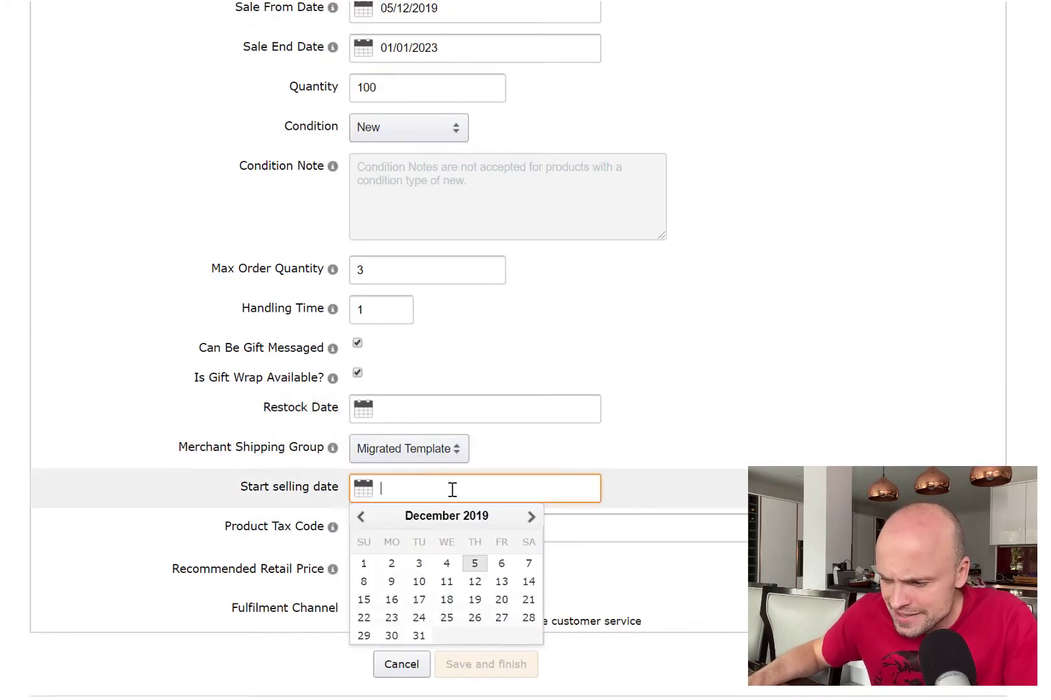
{"action": "left_click", "coordinate": [474, 563]}
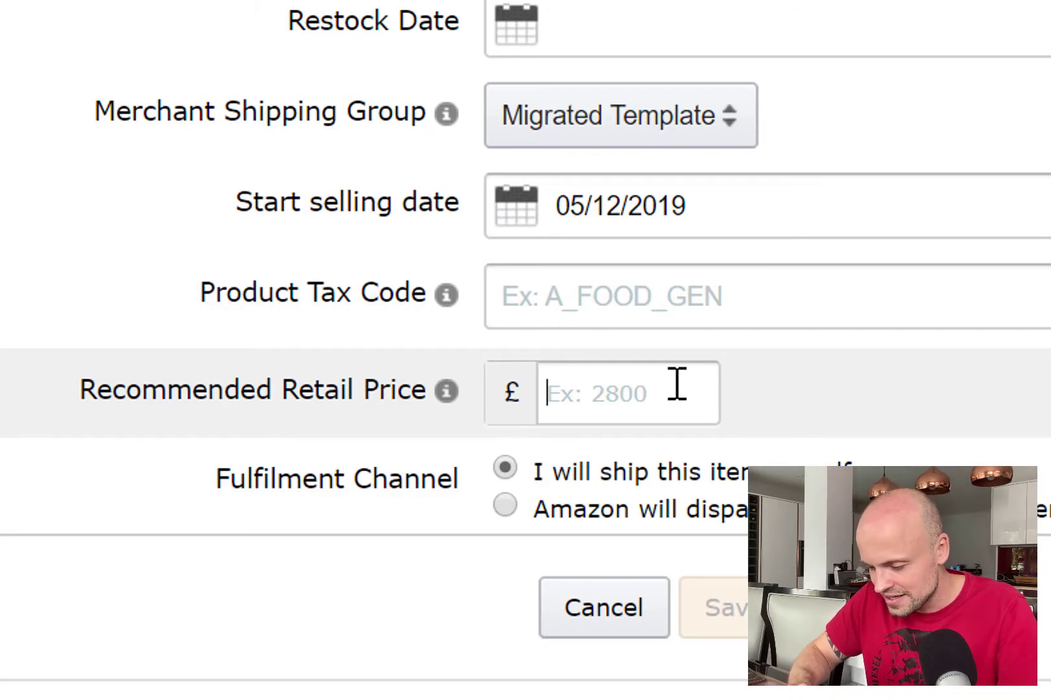
{"action": "type", "text": "14.99"}
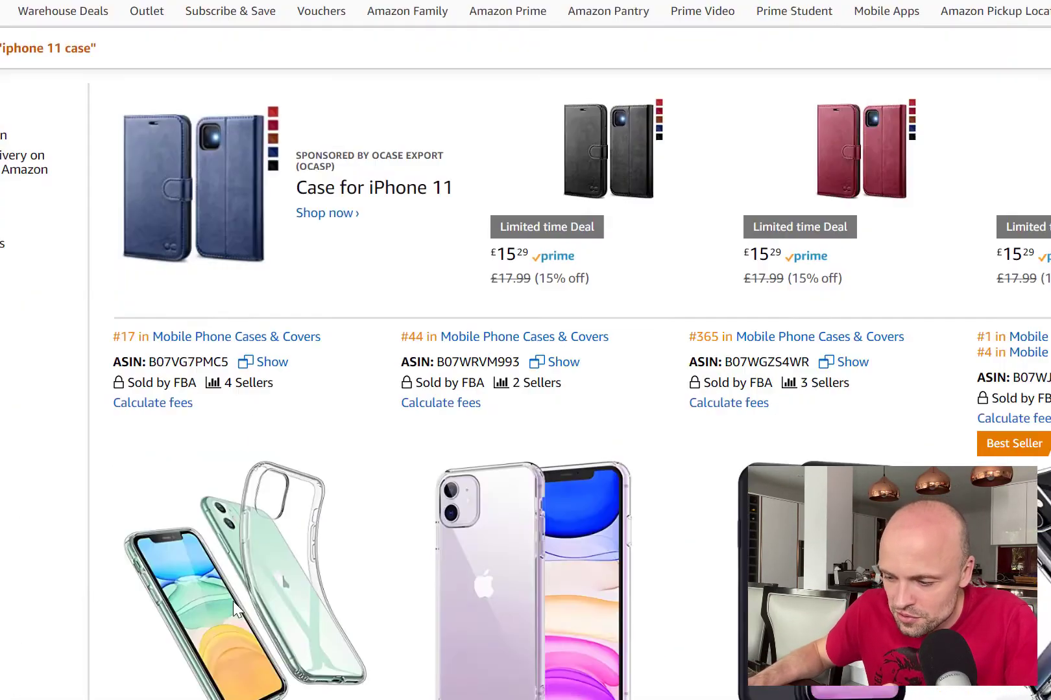
Examine how the RRP is displayed against the selling price on the Ringke Fusion iPhone 11 case listing.
{"action": "scroll", "coordinate": [233, 601], "scroll_direction": "down", "scroll_amount": 10}
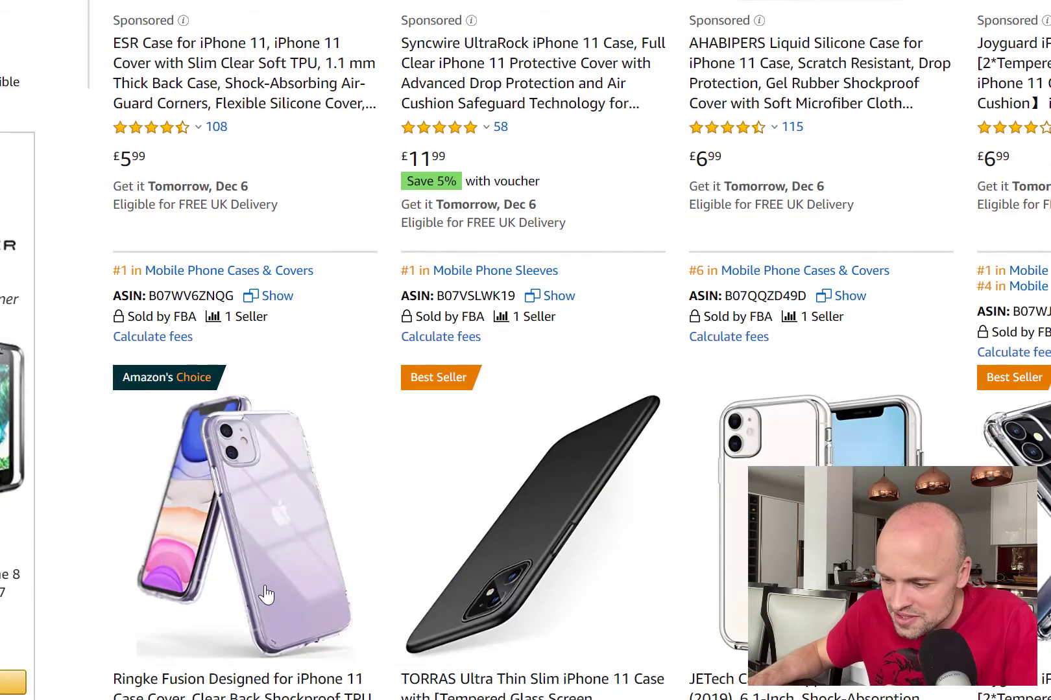
{"action": "left_click", "coordinate": [265, 594]}
{"action": "scroll", "coordinate": [575, 520], "scroll_direction": "down", "scroll_amount": 3}
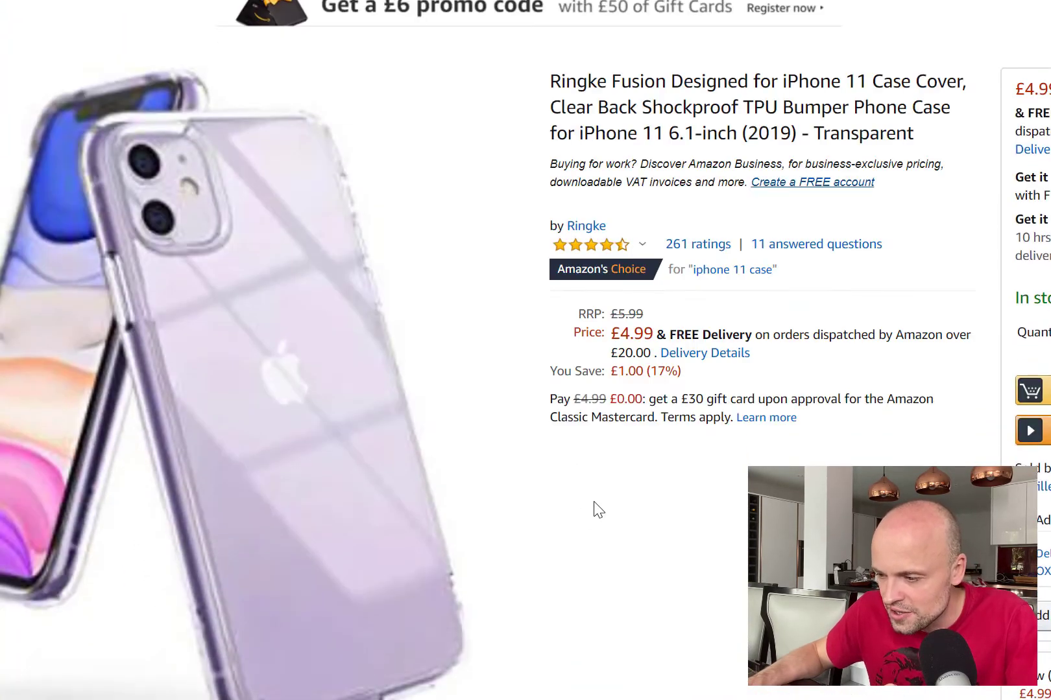
{"action": "scroll", "coordinate": [596, 509], "scroll_direction": "down", "scroll_amount": 7}
{"action": "scroll", "coordinate": [750, 129], "scroll_direction": "up", "scroll_amount": 10}
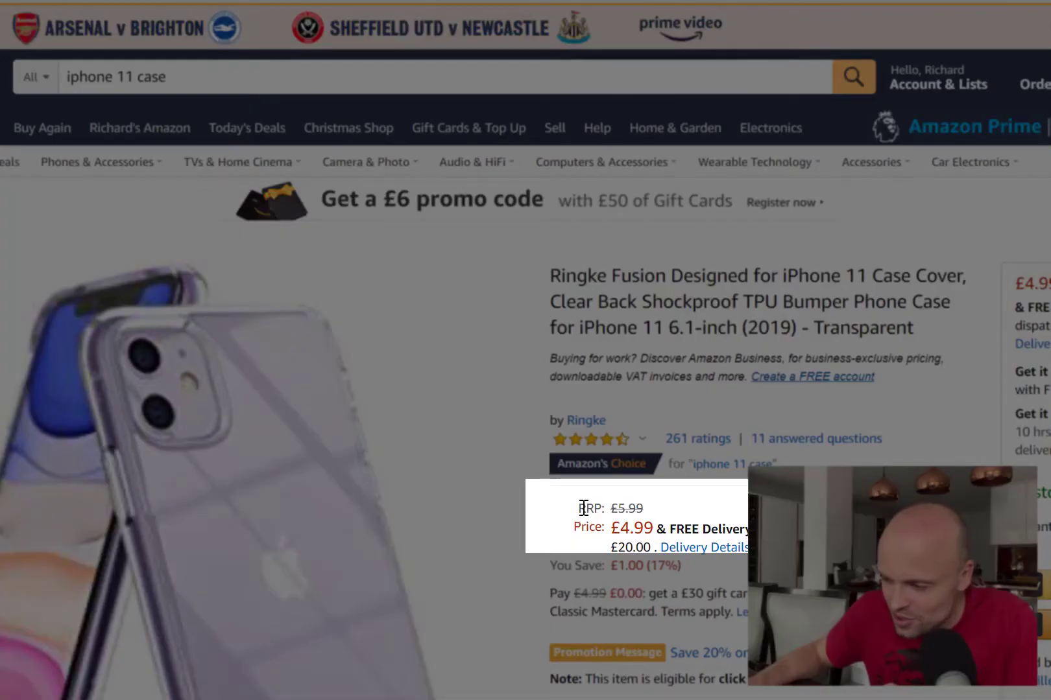
{"action": "left_click_drag", "start_coordinate": [579, 507], "coordinate": [658, 505]}
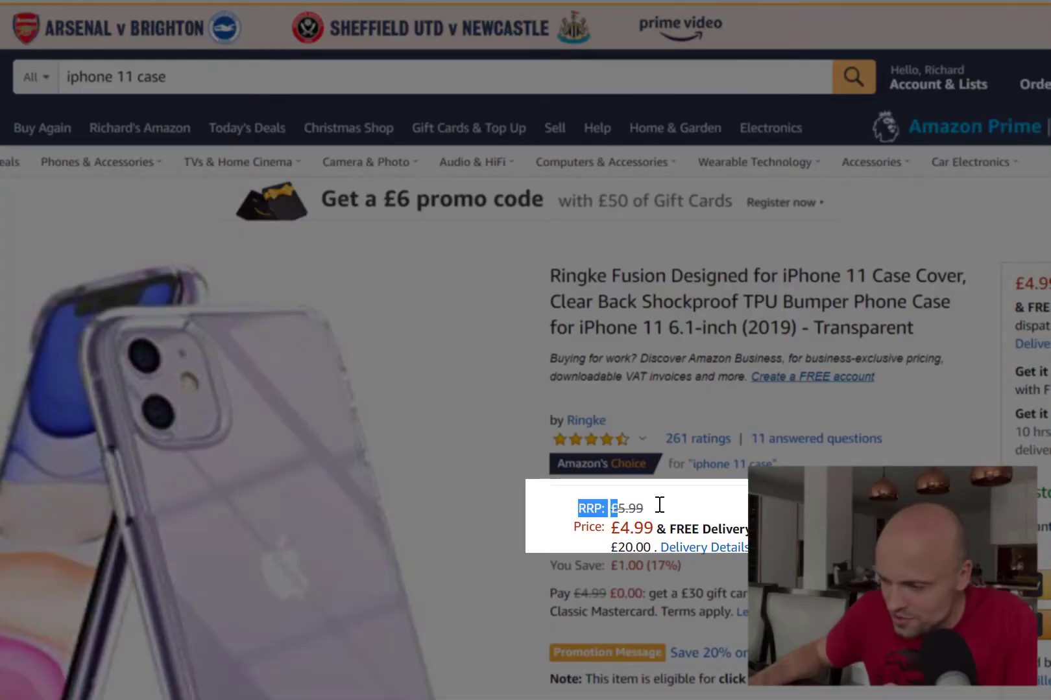
{"action": "left_click", "coordinate": [640, 517]}
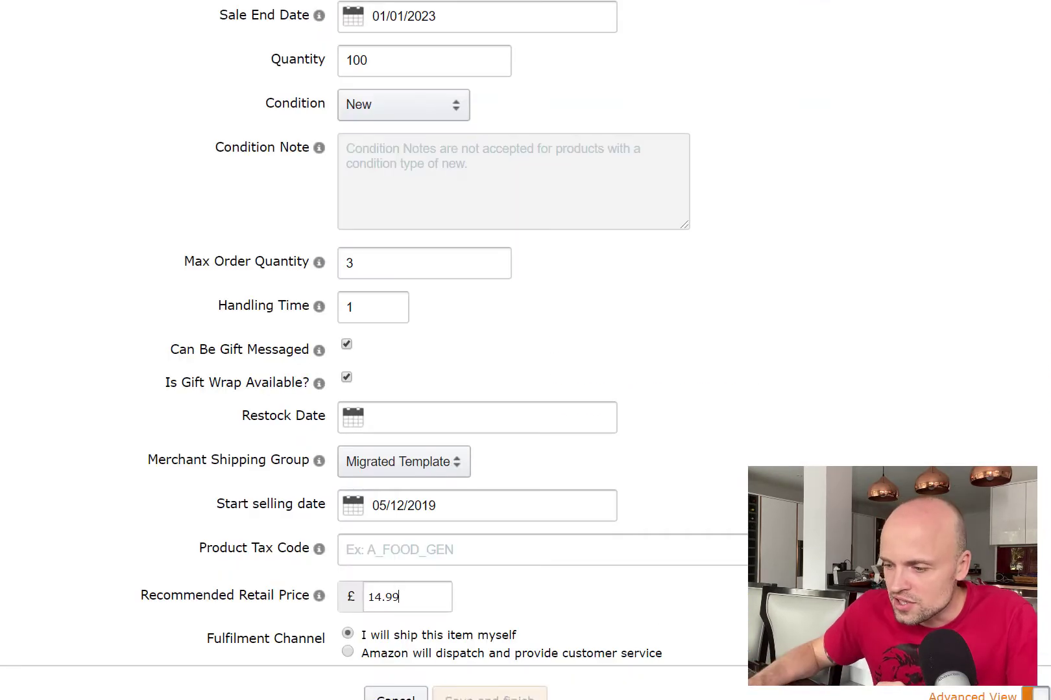
Review the listing's compliance fields for weight, batteries and dangerous goods, and open its product images section.
{"action": "scroll", "coordinate": [721, 415], "scroll_direction": "up", "scroll_amount": 6}
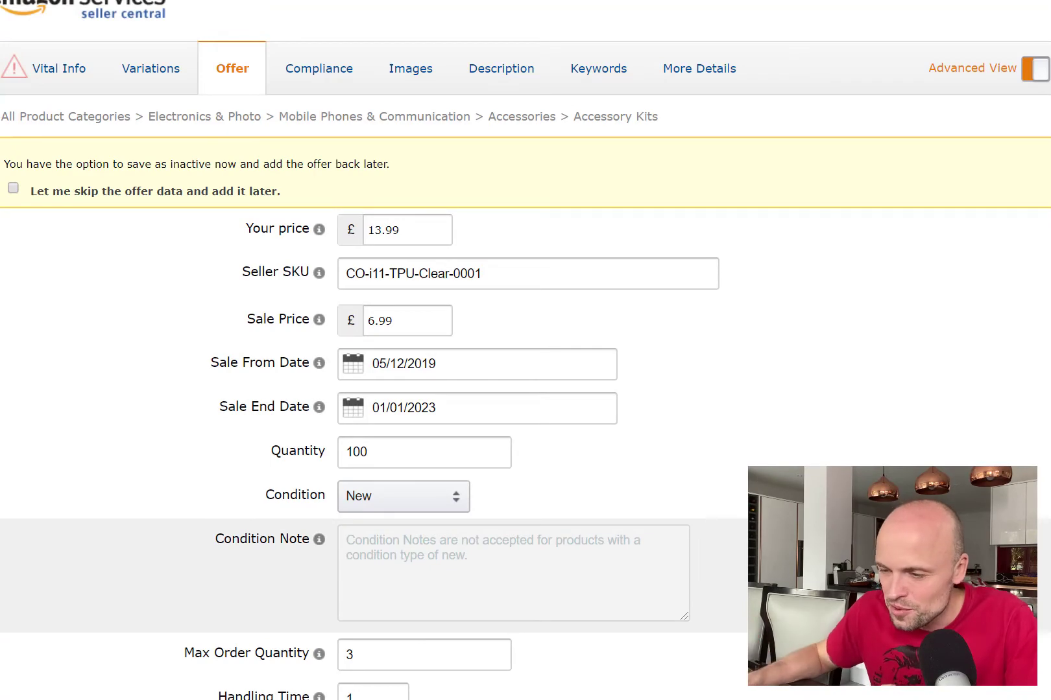
{"action": "left_click", "coordinate": [350, 86]}
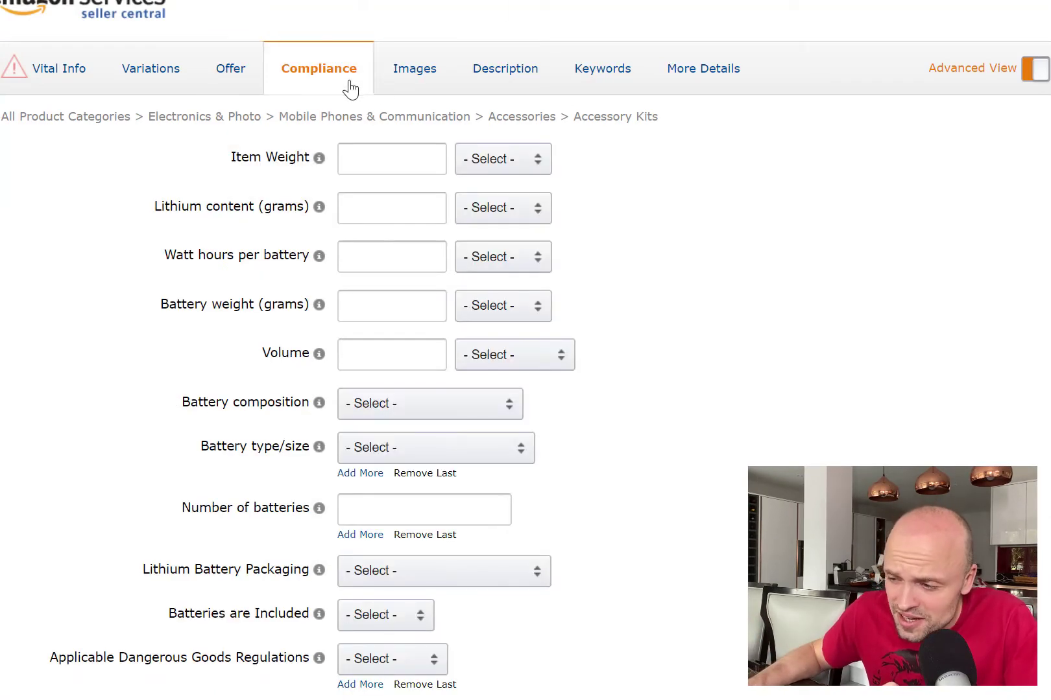
{"action": "scroll", "coordinate": [607, 444], "scroll_direction": "down", "scroll_amount": 6}
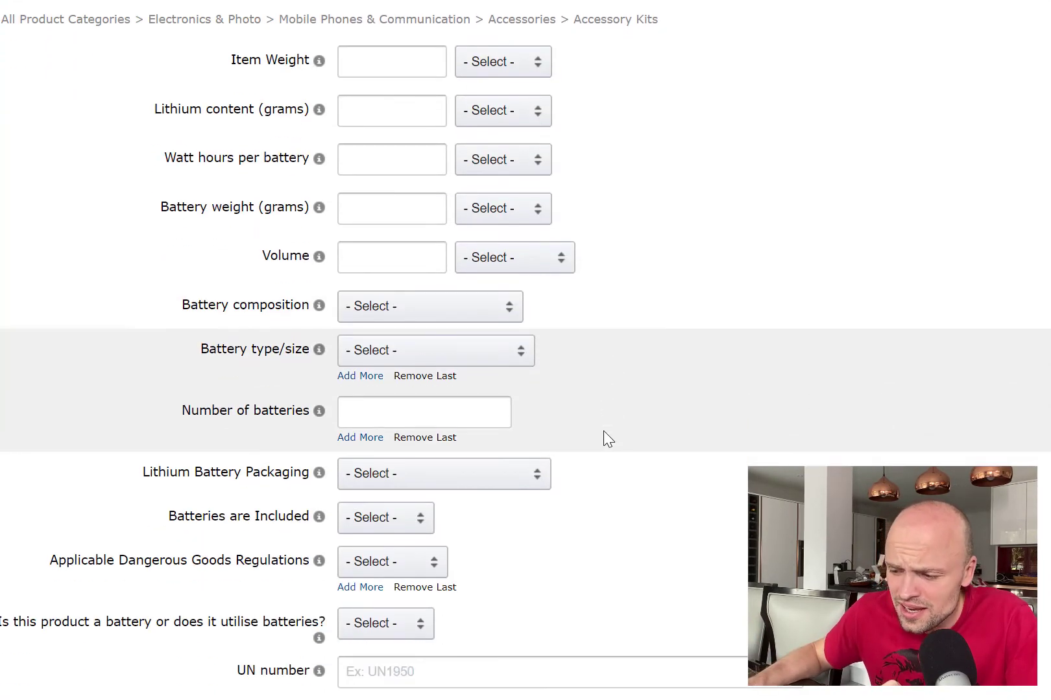
{"action": "scroll", "coordinate": [616, 444], "scroll_direction": "up", "scroll_amount": 6}
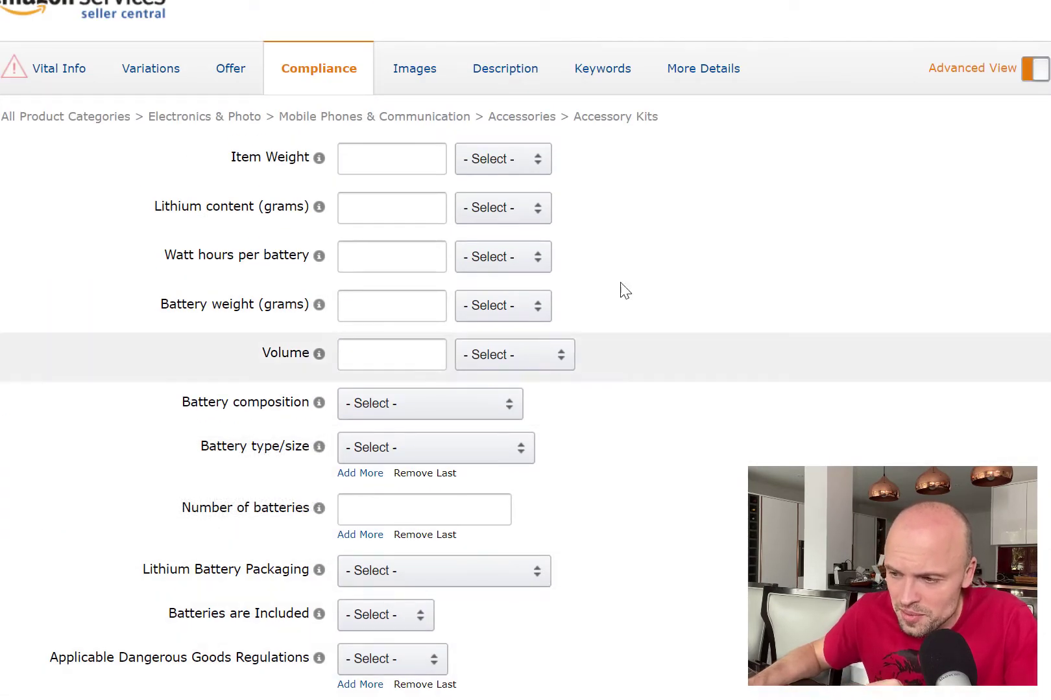
{"action": "left_click", "coordinate": [415, 68]}
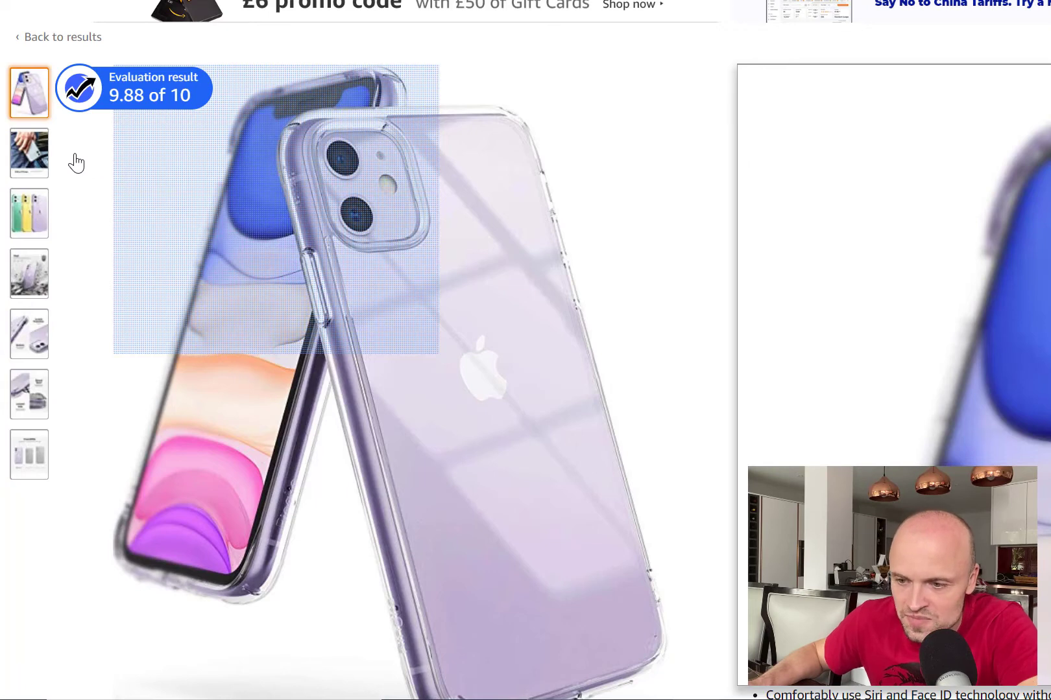
Examine the Ringke Fusion iPhone 11 listing's gallery images, including the enlarged Compatibility and Perfect Fit pictures, and close the enlarged view.
{"action": "mouse_move", "coordinate": [29, 159]}
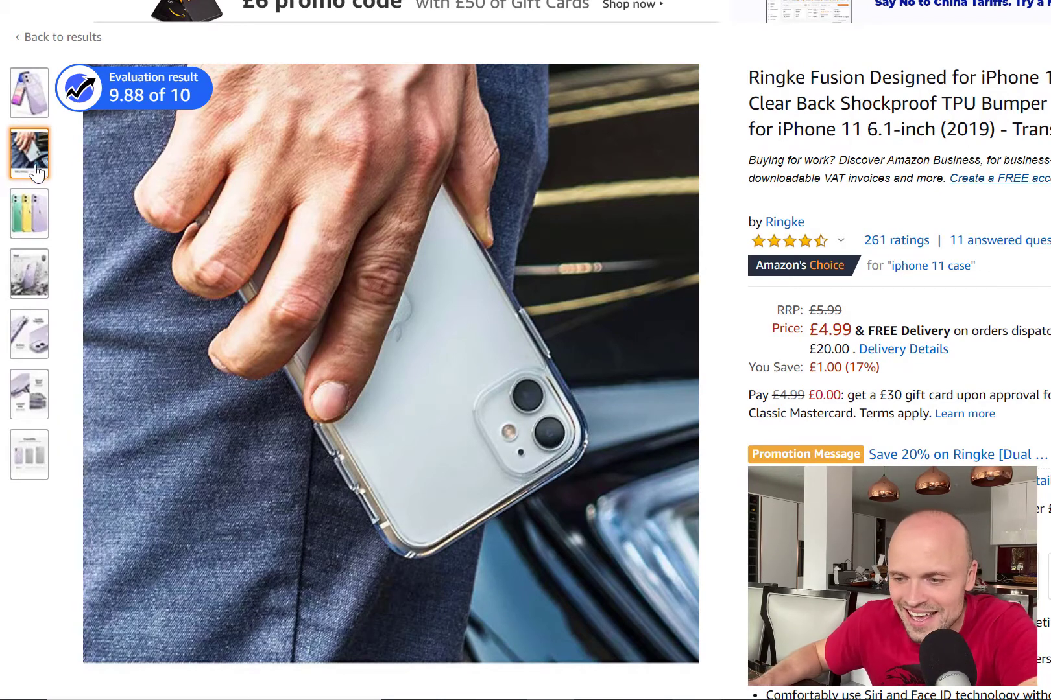
{"action": "mouse_move", "coordinate": [40, 213]}
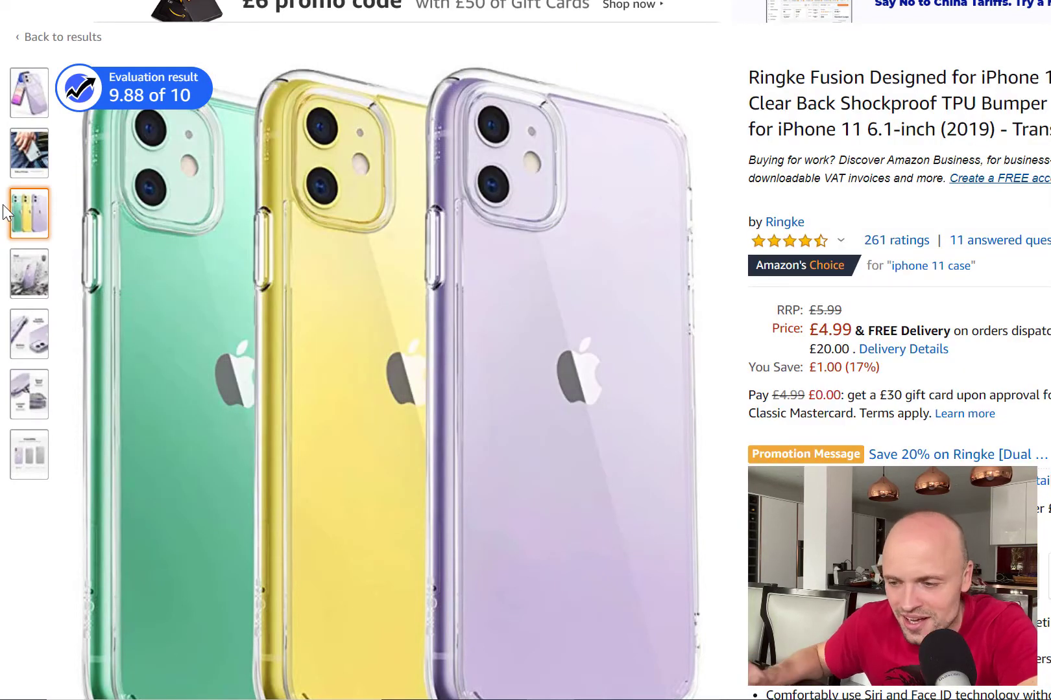
{"action": "mouse_move", "coordinate": [29, 276]}
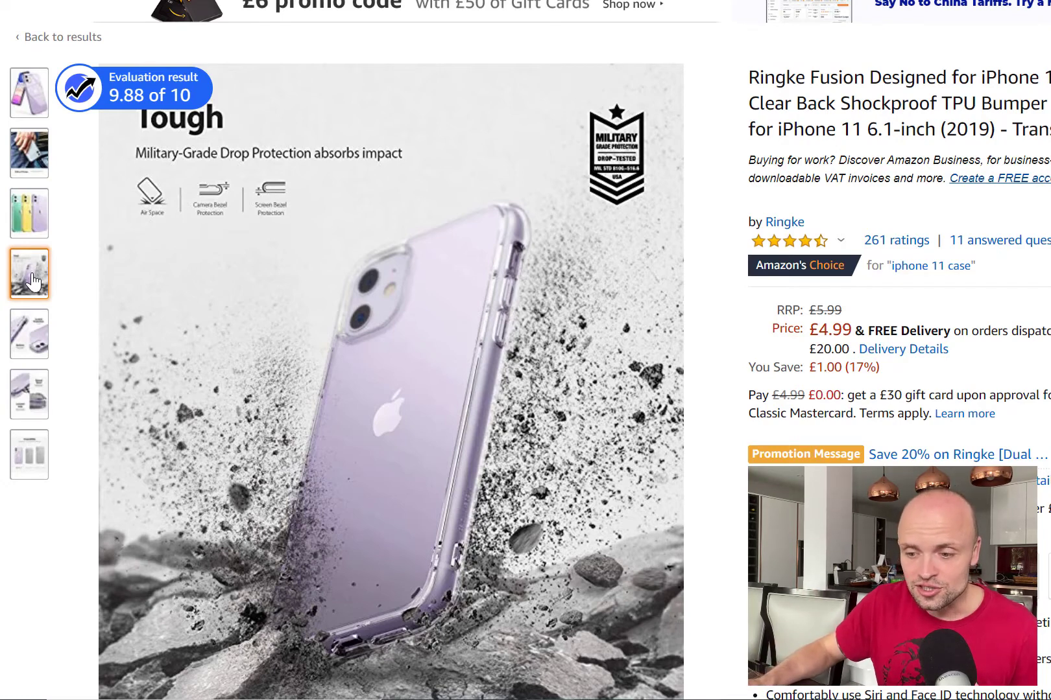
{"action": "mouse_move", "coordinate": [29, 336]}
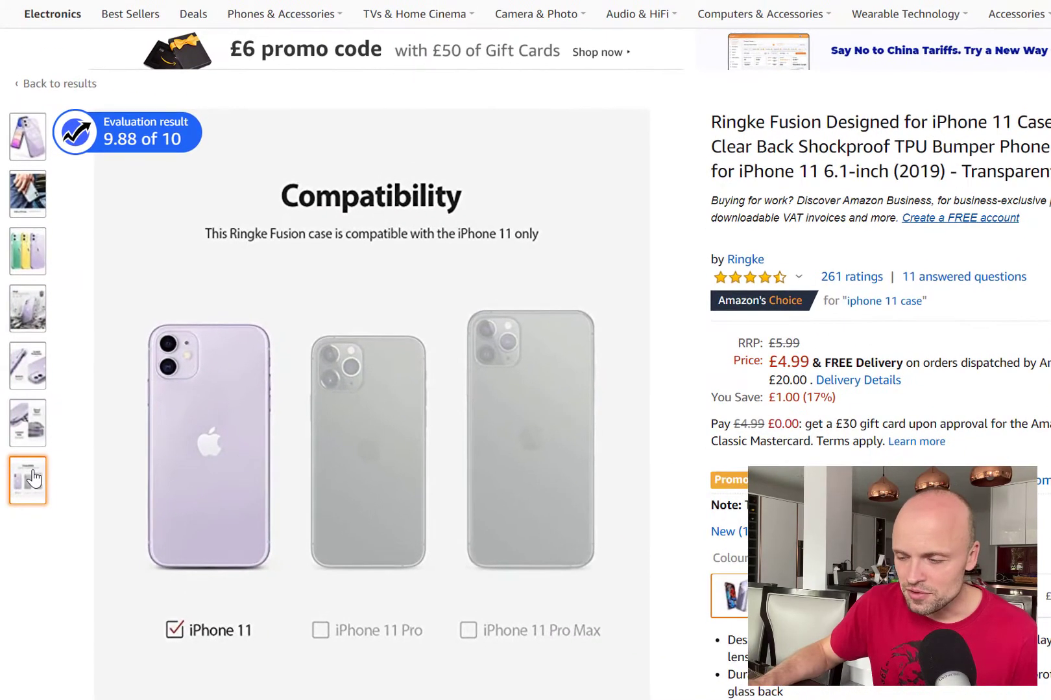
{"action": "left_click", "coordinate": [228, 447]}
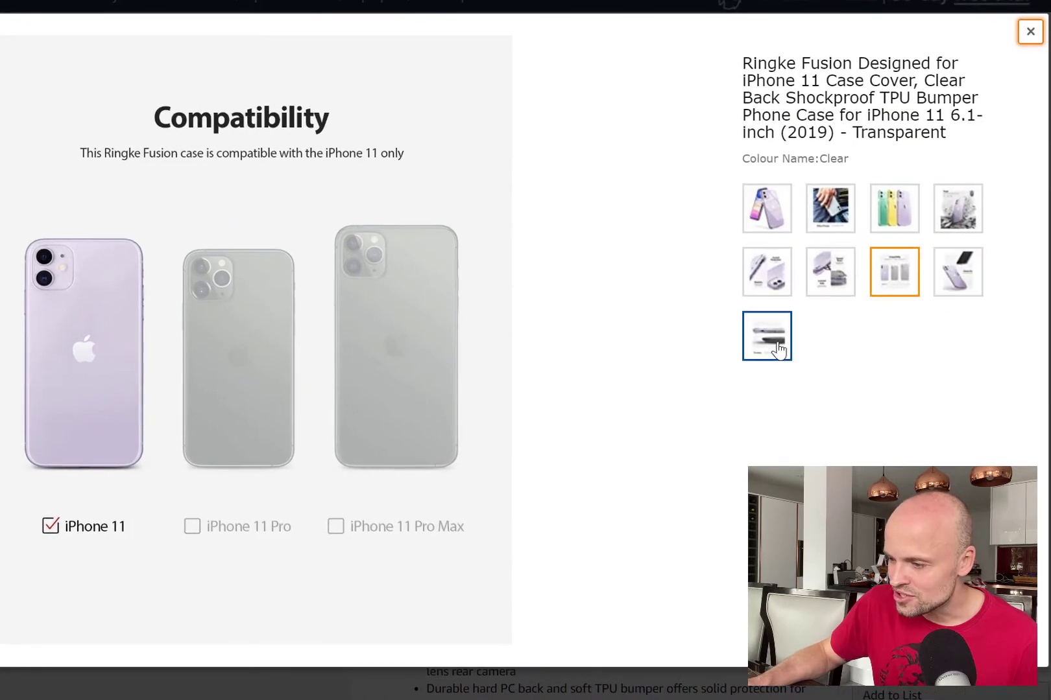
{"action": "left_click", "coordinate": [992, 332]}
{"action": "left_click", "coordinate": [963, 274]}
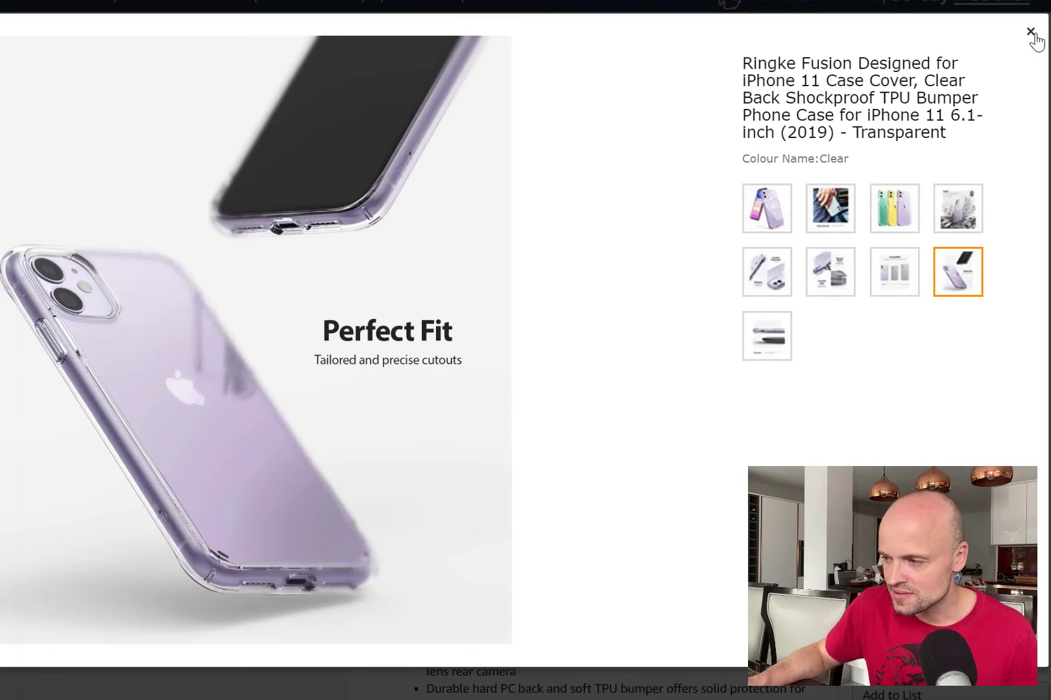
{"action": "left_click", "coordinate": [1031, 32]}
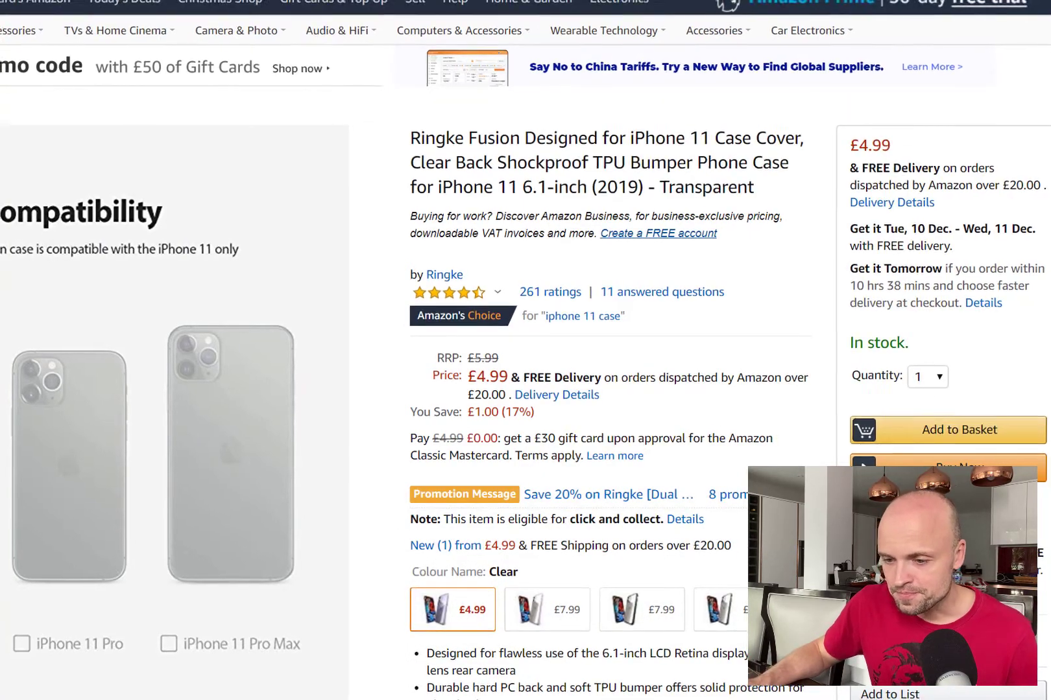
Compare the main images of competing iPhone 11 cases in the search results with the new listing's product image requirements and slots.
{"action": "key", "text": "alt+Left"}
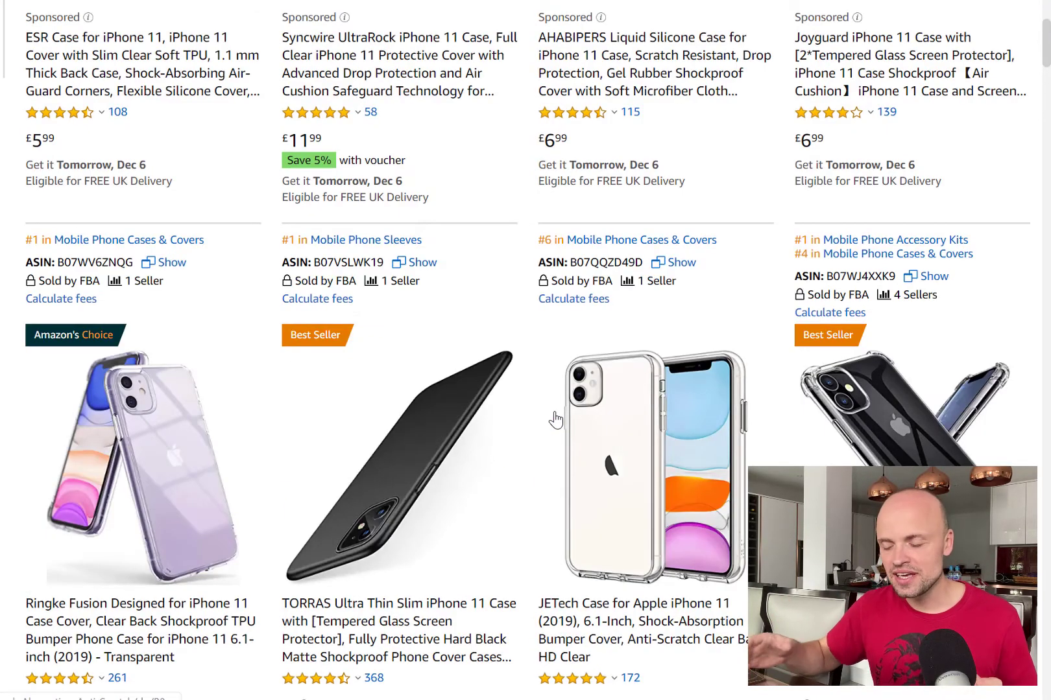
{"action": "scroll", "coordinate": [648, 324], "scroll_direction": "up", "scroll_amount": 6}
{"action": "scroll", "coordinate": [676, 275], "scroll_direction": "up", "scroll_amount": 5}
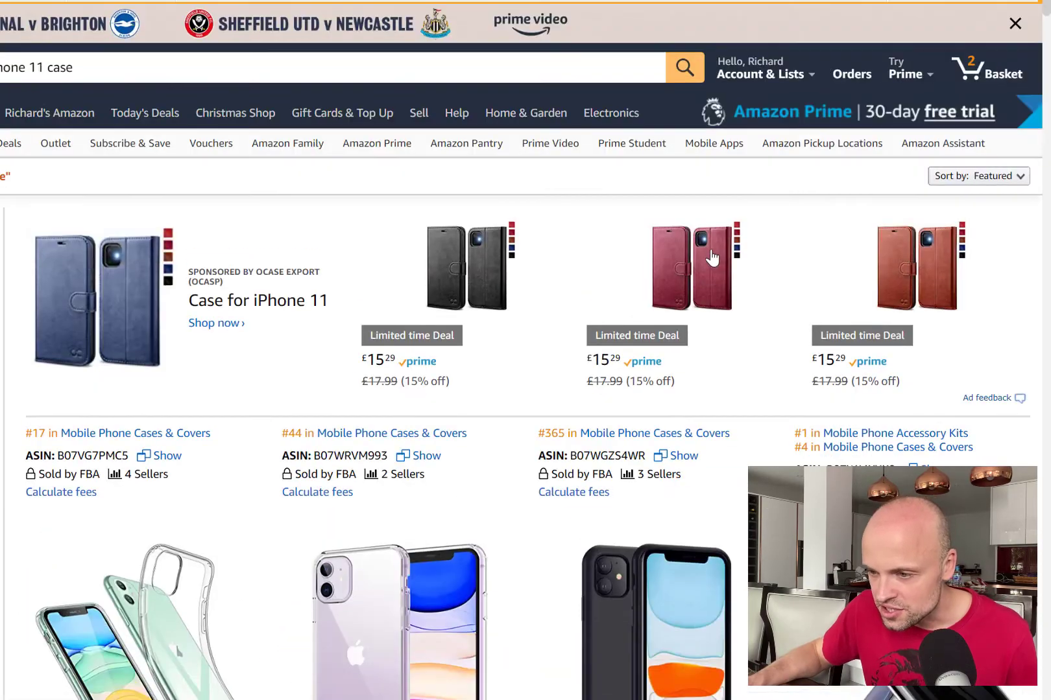
{"action": "scroll", "coordinate": [952, 376], "scroll_direction": "down", "scroll_amount": 6}
{"action": "scroll", "coordinate": [912, 407], "scroll_direction": "down", "scroll_amount": 1}
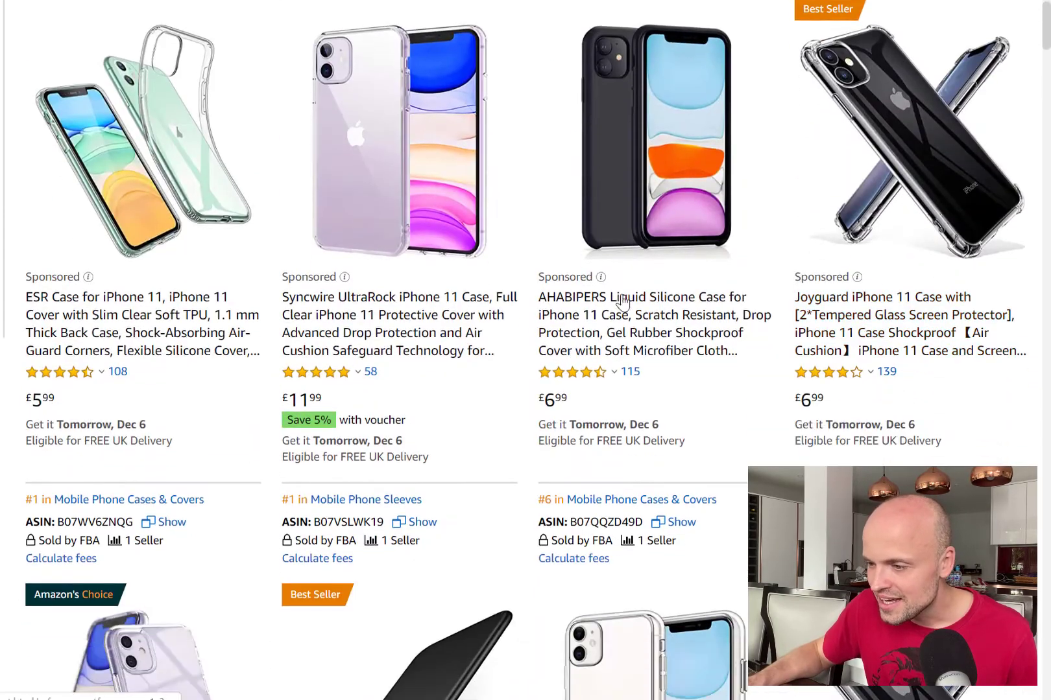
{"action": "scroll", "coordinate": [830, 426], "scroll_direction": "down", "scroll_amount": 4}
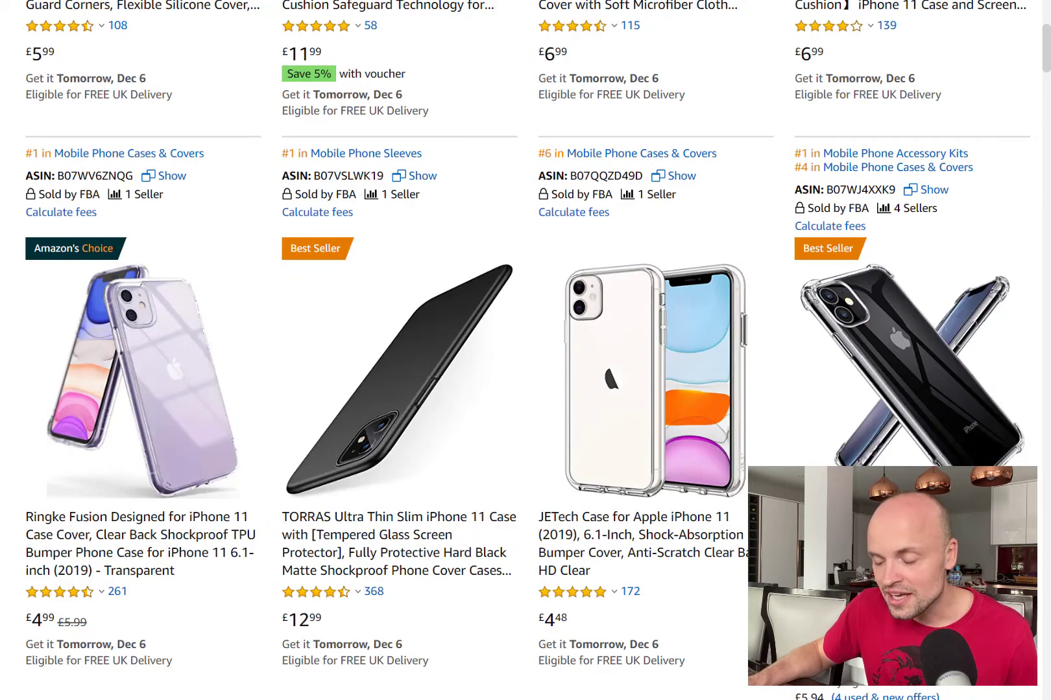
{"action": "scroll", "coordinate": [519, 350], "scroll_direction": "down", "scroll_amount": 9}
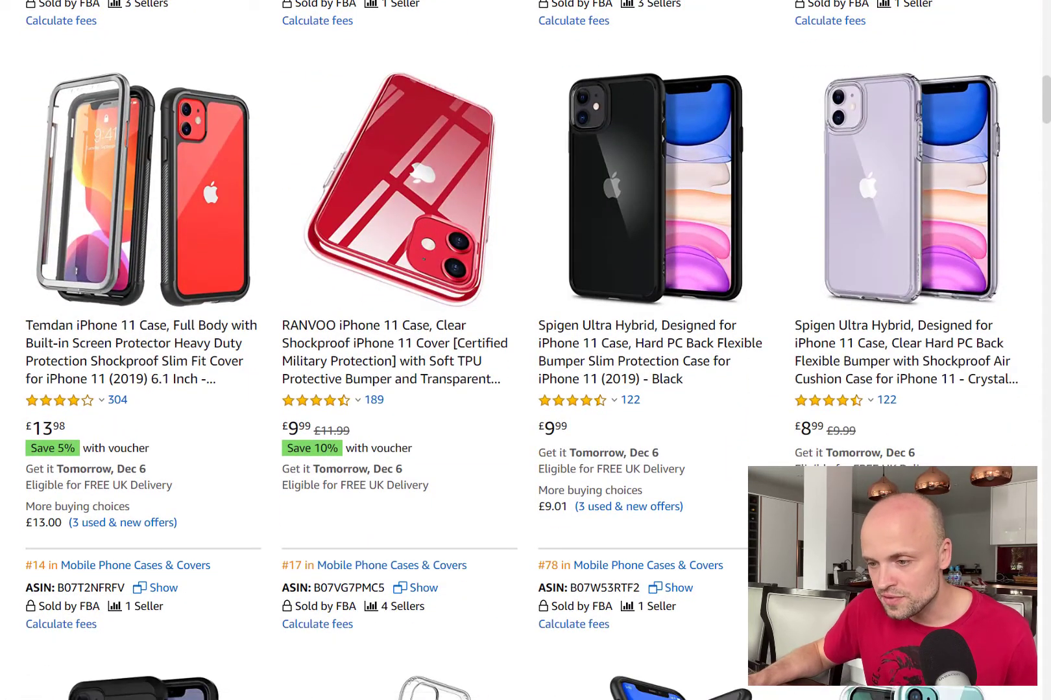
{"action": "scroll", "coordinate": [519, 351], "scroll_direction": "down", "scroll_amount": 10}
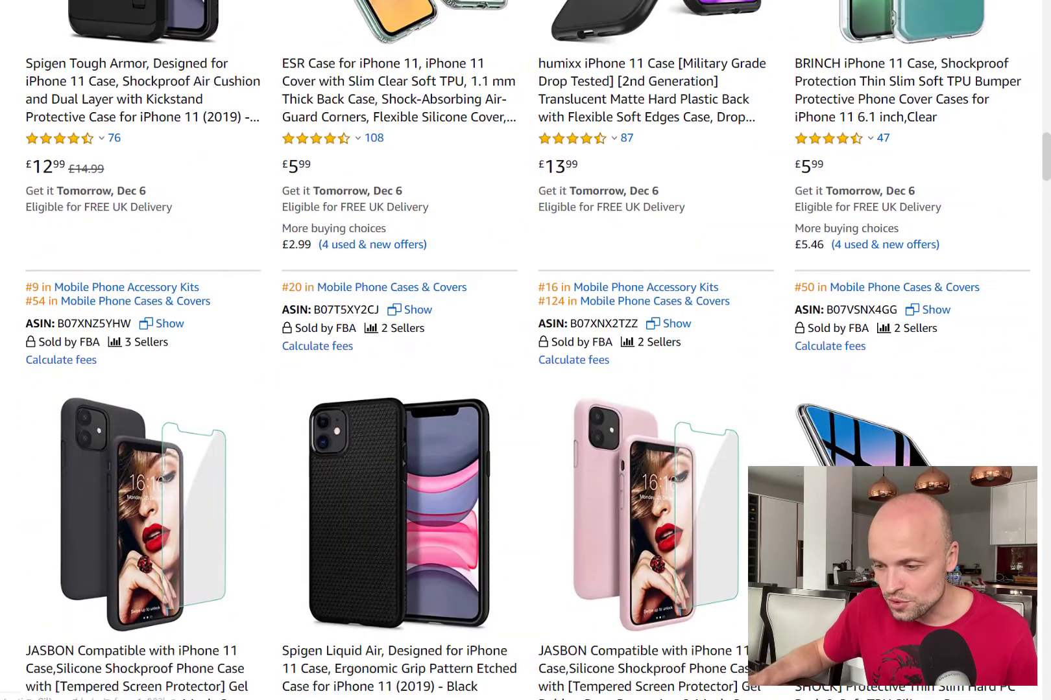
{"action": "scroll", "coordinate": [519, 351], "scroll_direction": "down", "scroll_amount": 1}
{"action": "scroll", "coordinate": [519, 350], "scroll_direction": "down", "scroll_amount": 2}
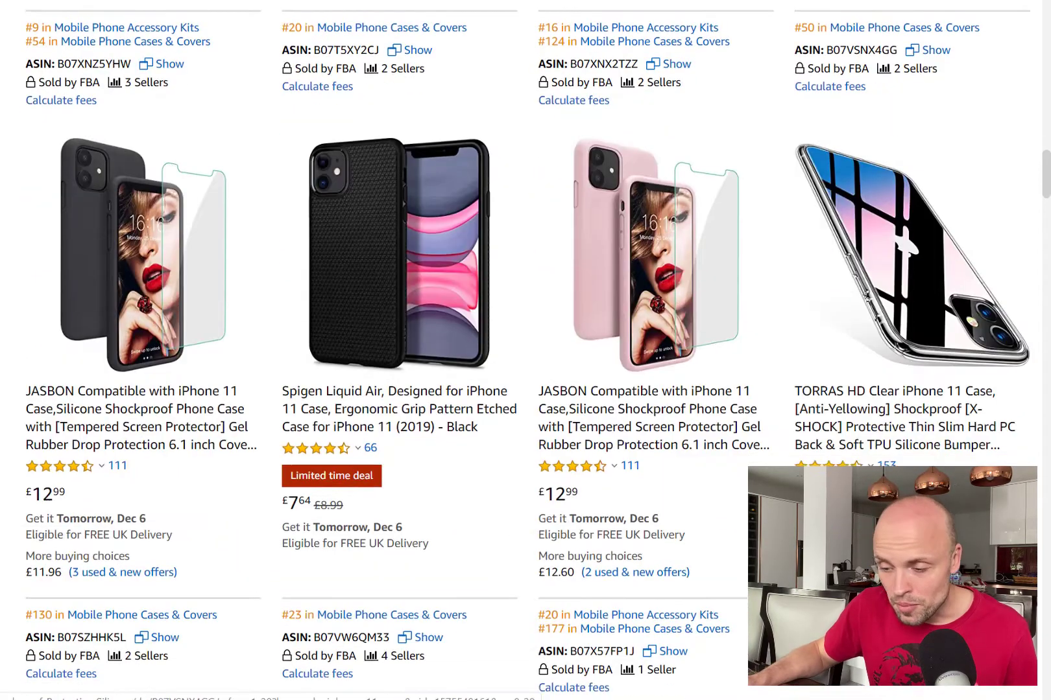
{"action": "scroll", "coordinate": [519, 350], "scroll_direction": "up", "scroll_amount": 1}
{"action": "scroll", "coordinate": [519, 350], "scroll_direction": "up", "scroll_amount": 3}
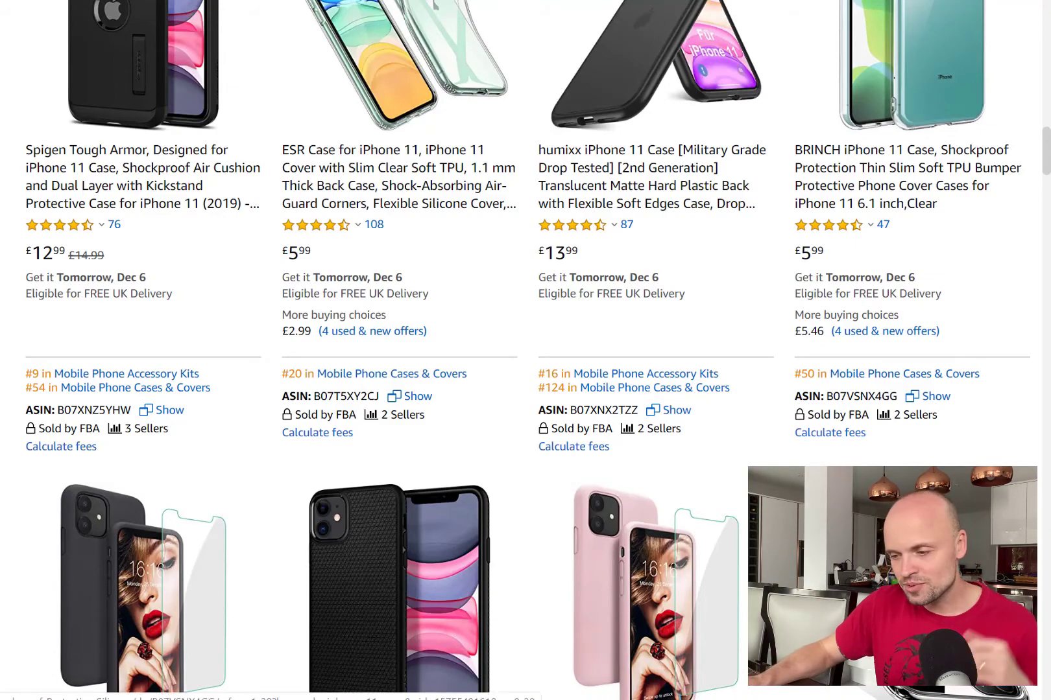
{"action": "scroll", "coordinate": [834, 465], "scroll_direction": "up", "scroll_amount": 3}
{"action": "scroll", "coordinate": [519, 350], "scroll_direction": "up", "scroll_amount": 14}
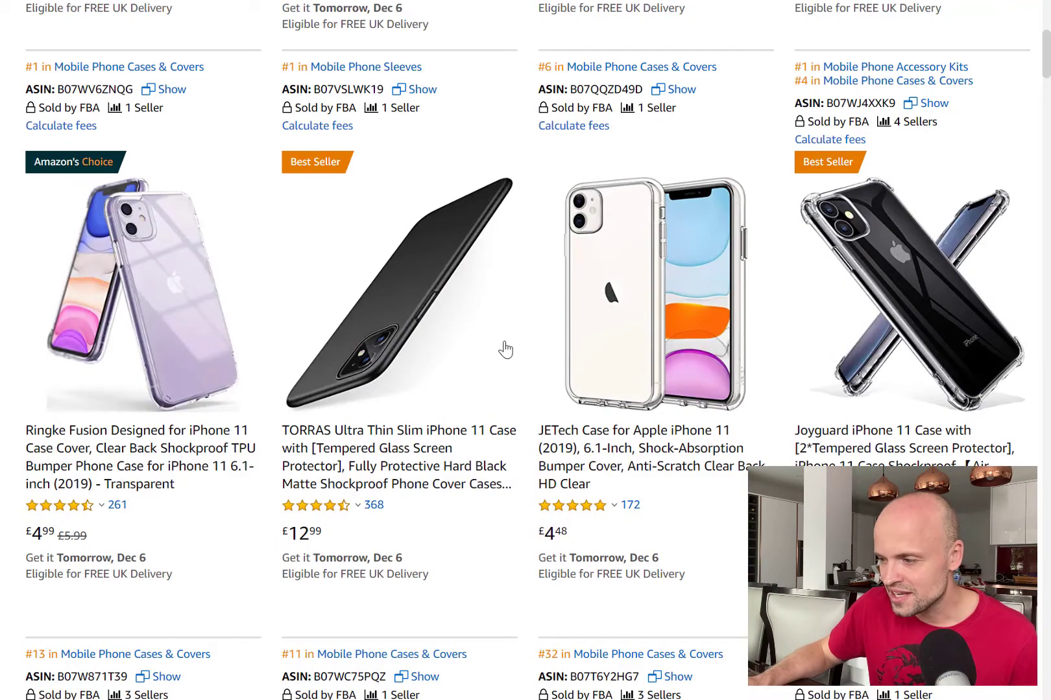
{"action": "scroll", "coordinate": [501, 350], "scroll_direction": "up", "scroll_amount": 2}
{"action": "scroll", "coordinate": [496, 364], "scroll_direction": "up", "scroll_amount": 4}
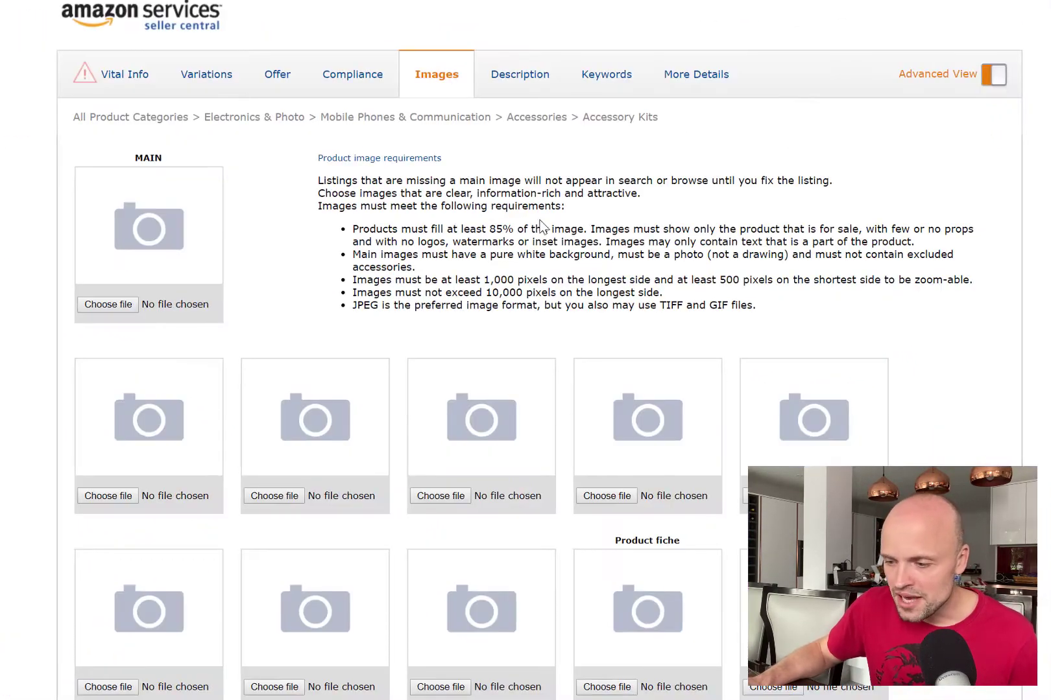
{"action": "scroll", "coordinate": [745, 311], "scroll_direction": "down", "scroll_amount": 1}
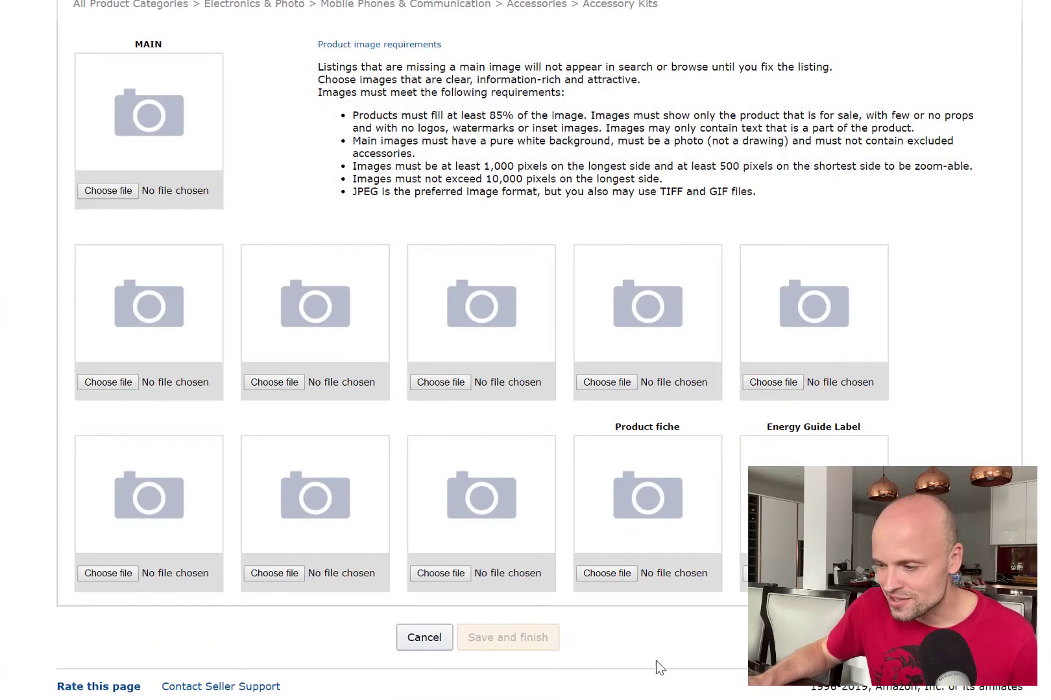
{"action": "scroll", "coordinate": [493, 434], "scroll_direction": "up", "scroll_amount": 1}
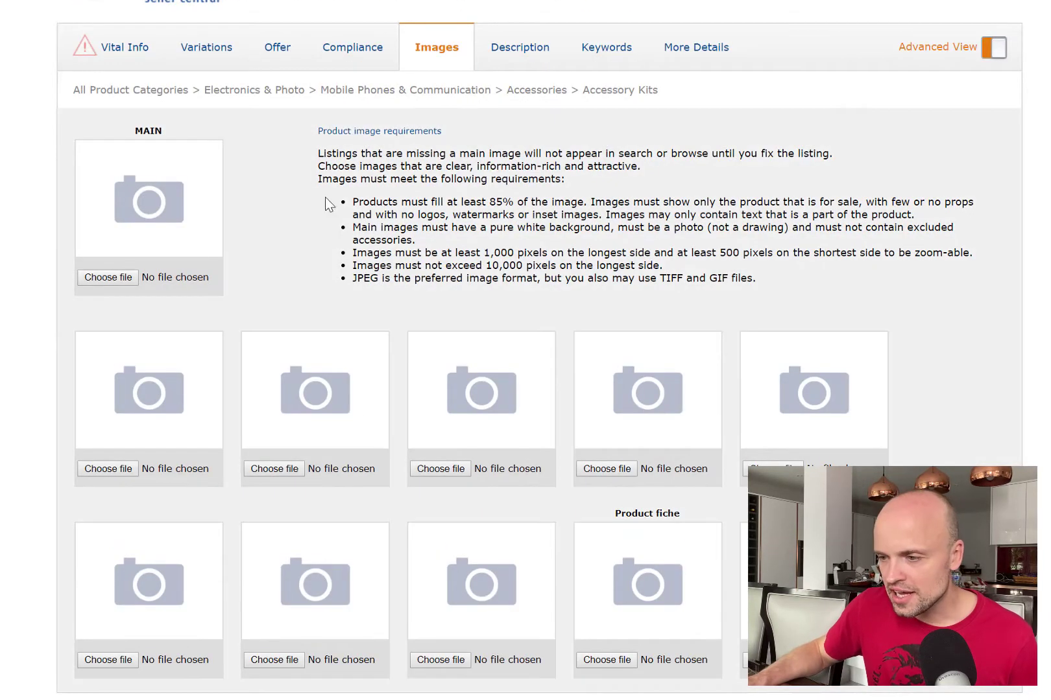
Expand the Product Attributes Bullet Points in the listing's description to five entry fields.
{"action": "left_click", "coordinate": [502, 47]}
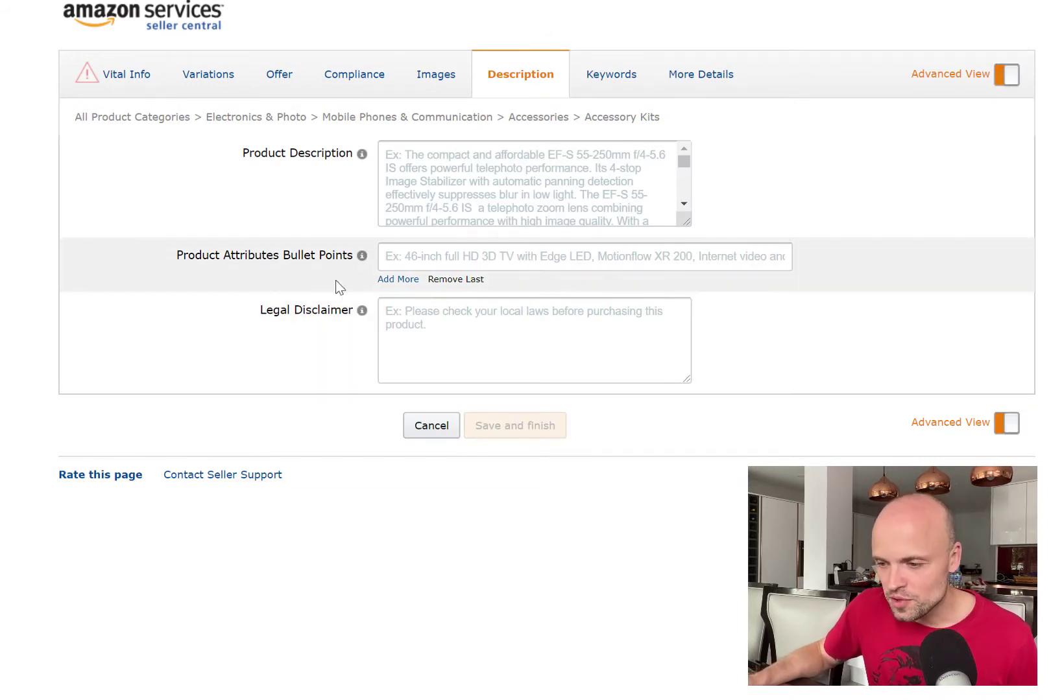
{"action": "left_click", "coordinate": [406, 284]}
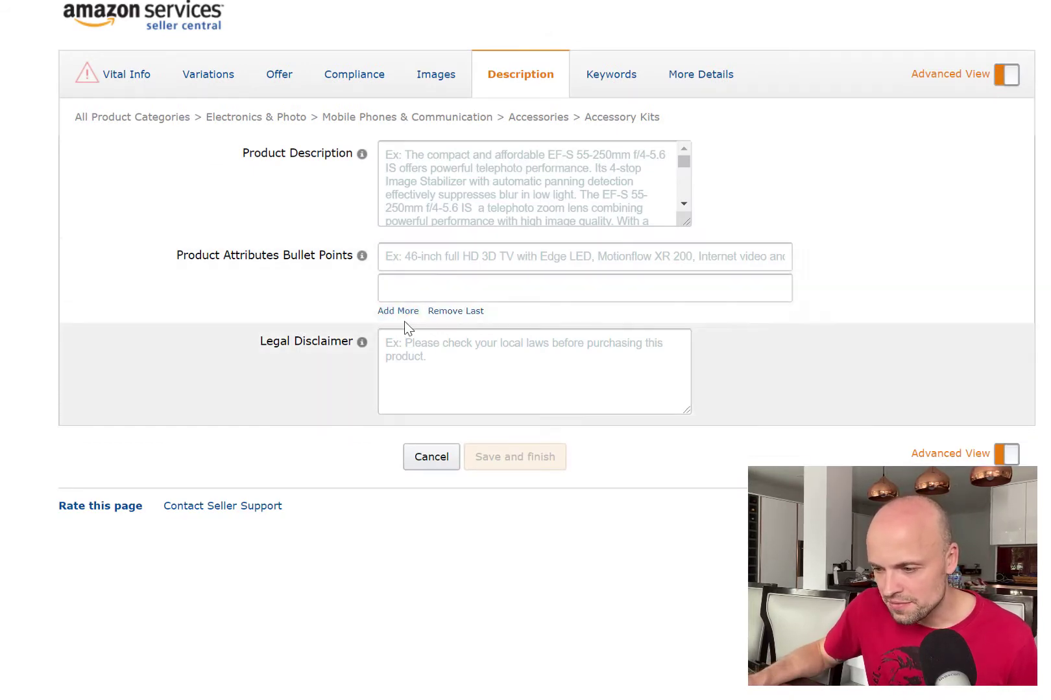
{"action": "left_click", "coordinate": [402, 312]}
{"action": "left_click", "coordinate": [404, 343]}
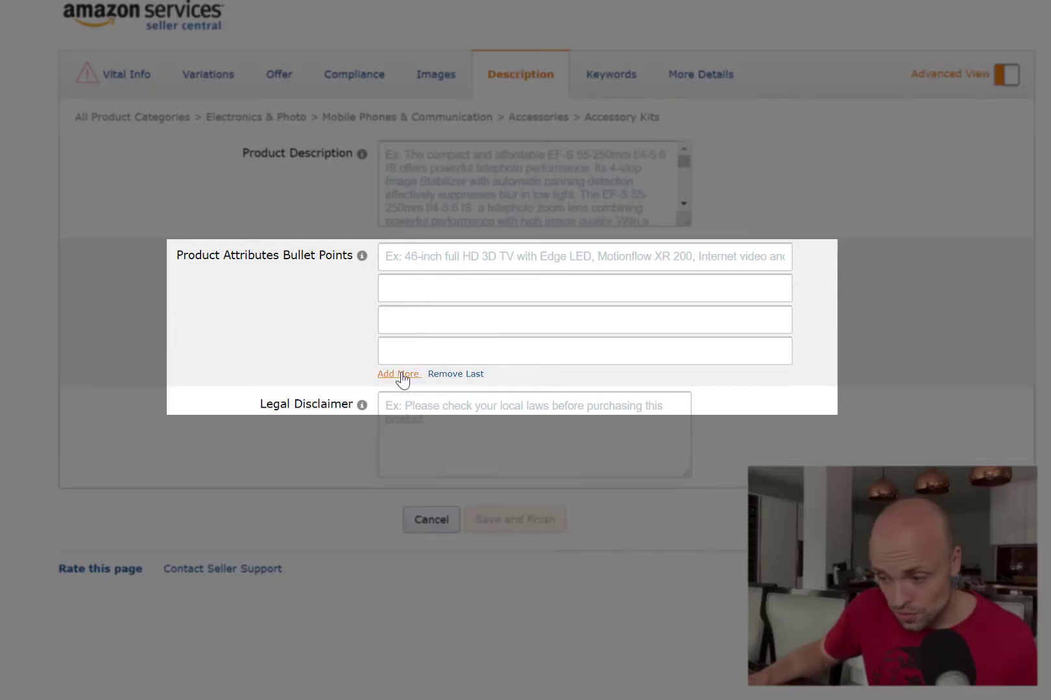
{"action": "left_click", "coordinate": [400, 375]}
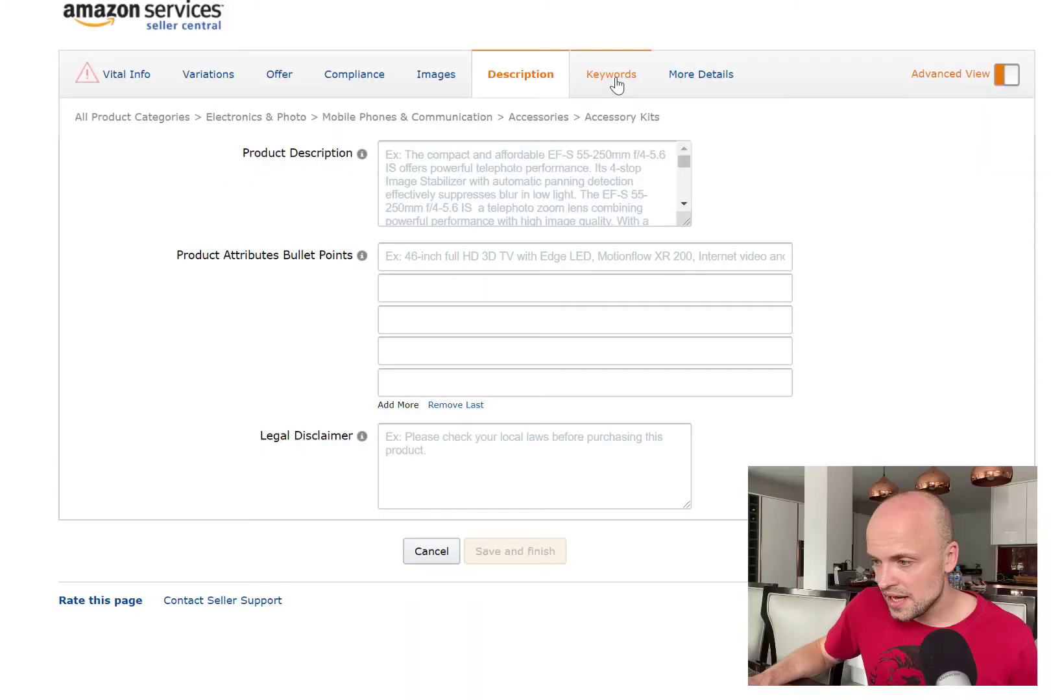
Review the guidance for the listing's Search Terms and return to its product description.
{"action": "left_click", "coordinate": [613, 84]}
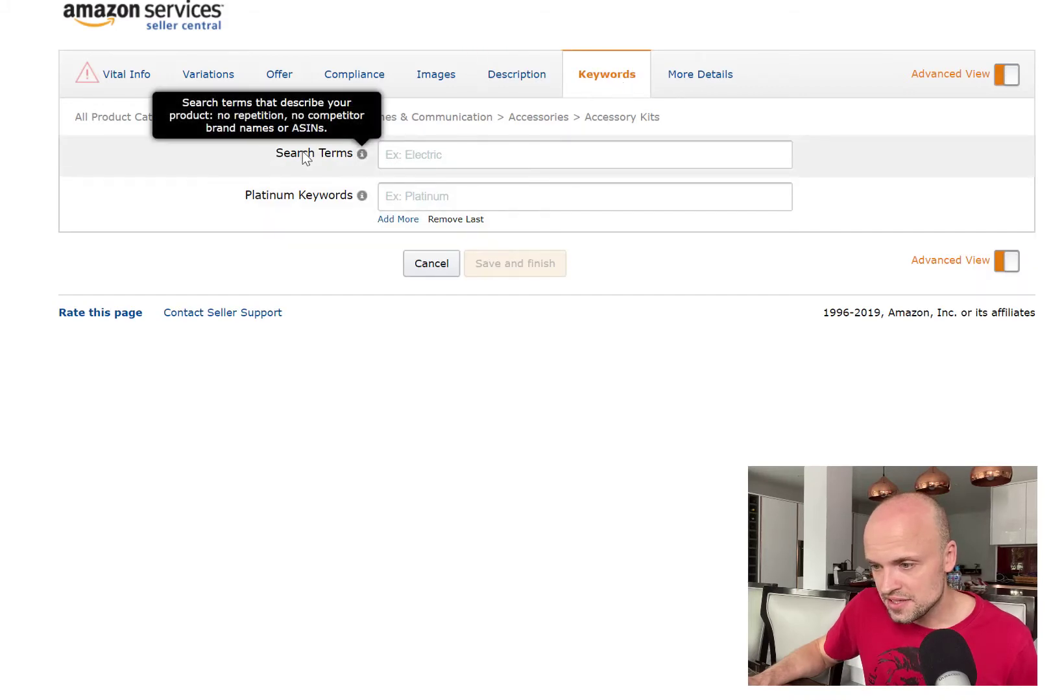
{"action": "left_click", "coordinate": [533, 90]}
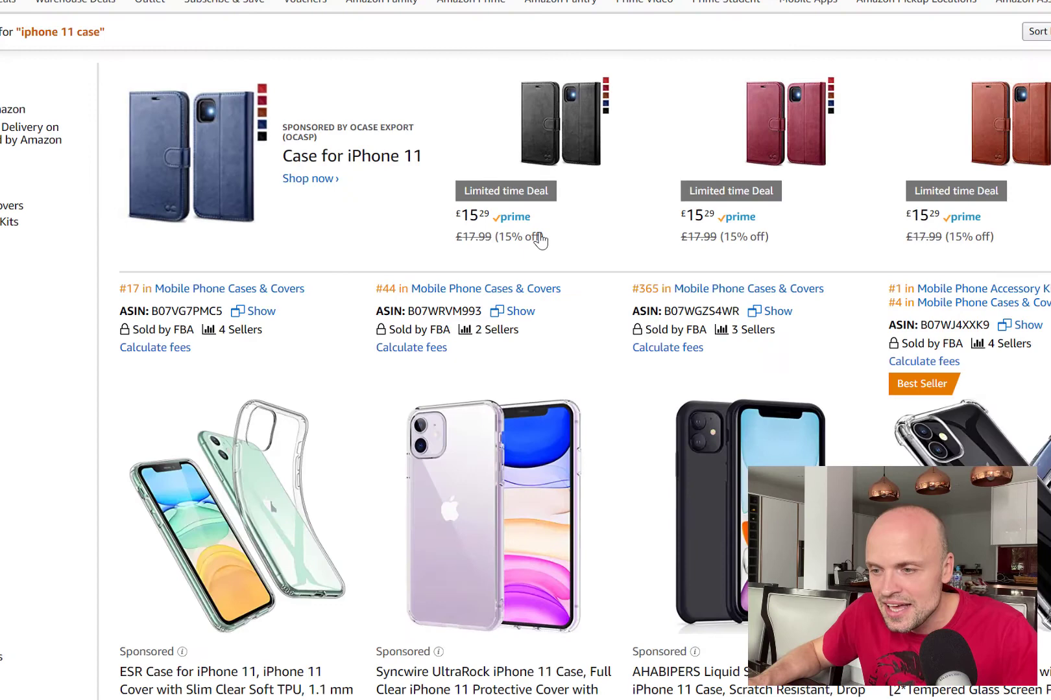
Examine the product titles, prices and sponsored placements among the competing results for "iphone 11 case".
{"action": "scroll", "coordinate": [537, 237], "scroll_direction": "up", "scroll_amount": 3}
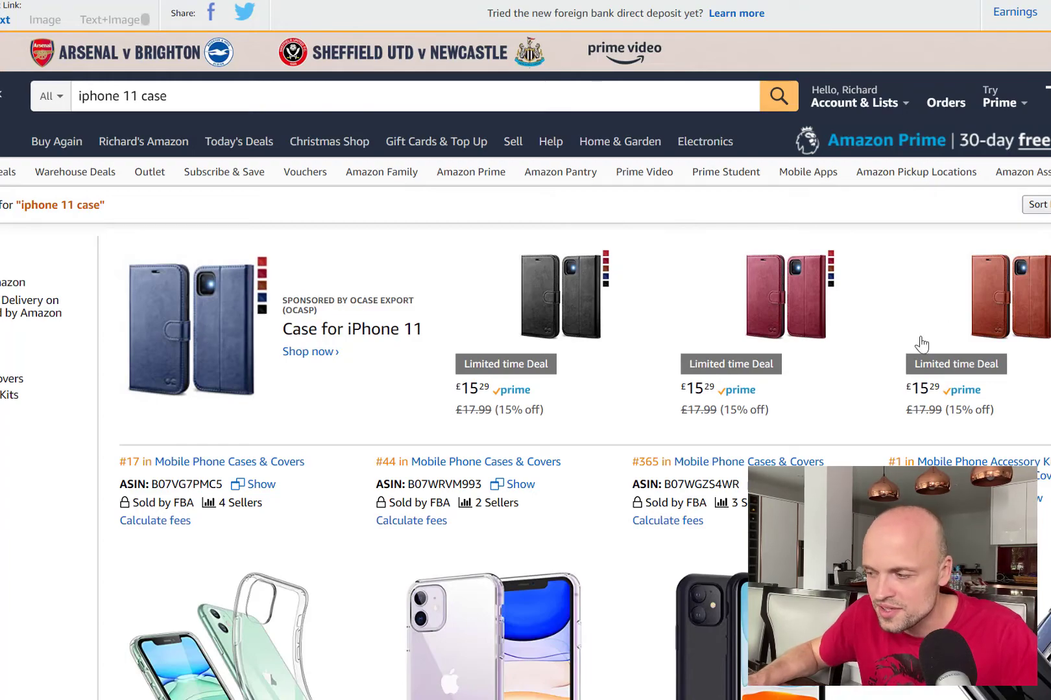
{"action": "scroll", "coordinate": [914, 393], "scroll_direction": "down", "scroll_amount": 10}
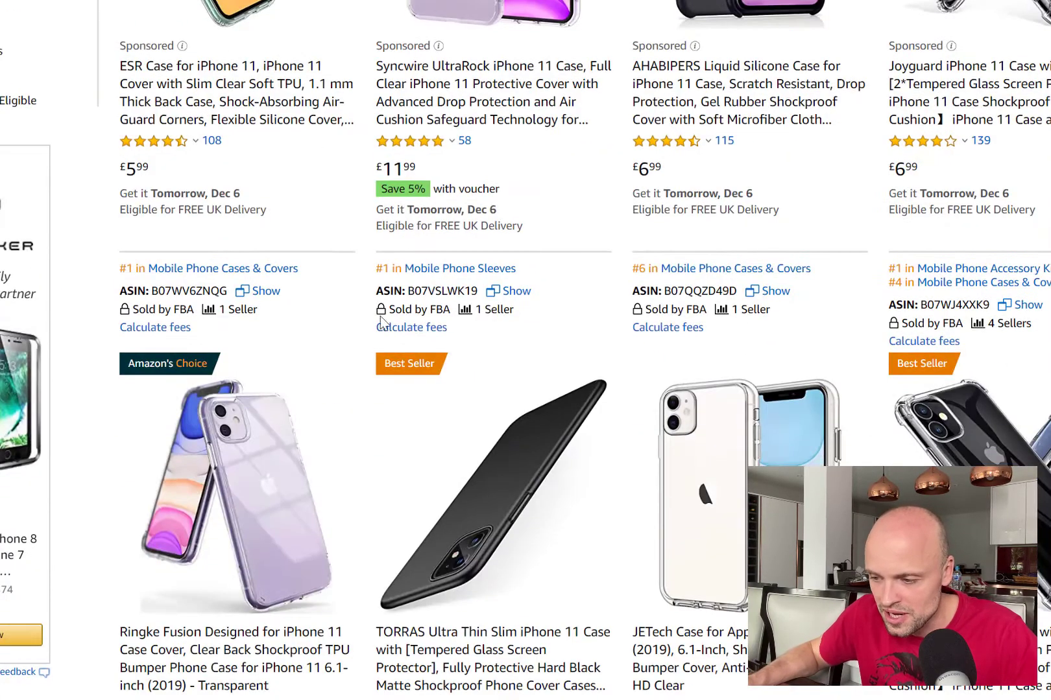
{"action": "scroll", "coordinate": [389, 484], "scroll_direction": "up", "scroll_amount": 10}
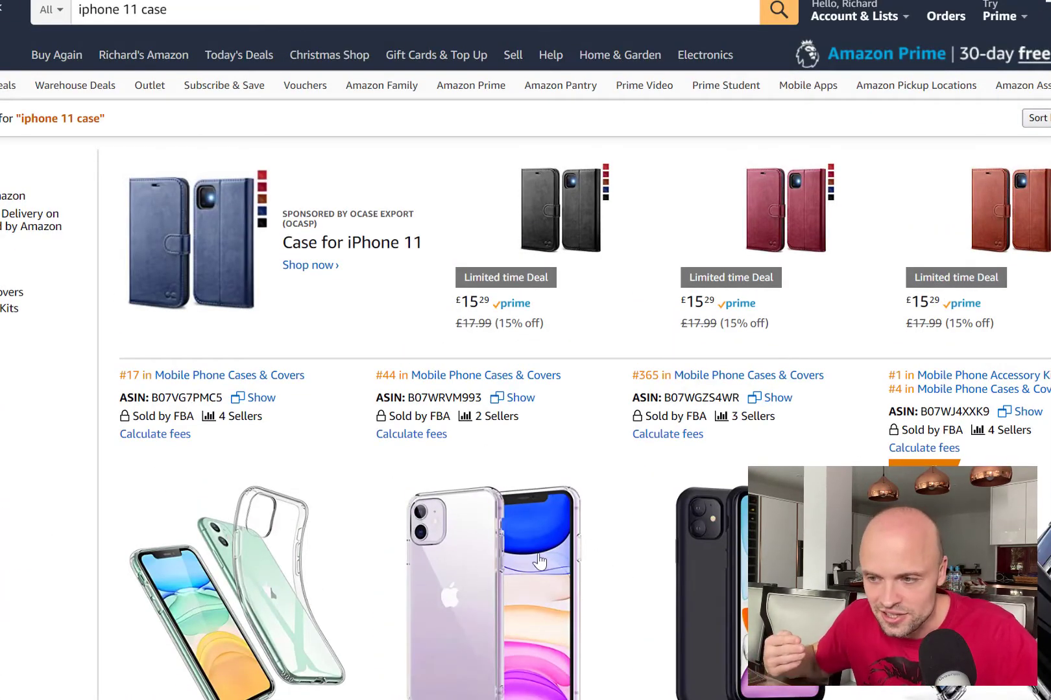
{"action": "scroll", "coordinate": [586, 588], "scroll_direction": "down", "scroll_amount": 3}
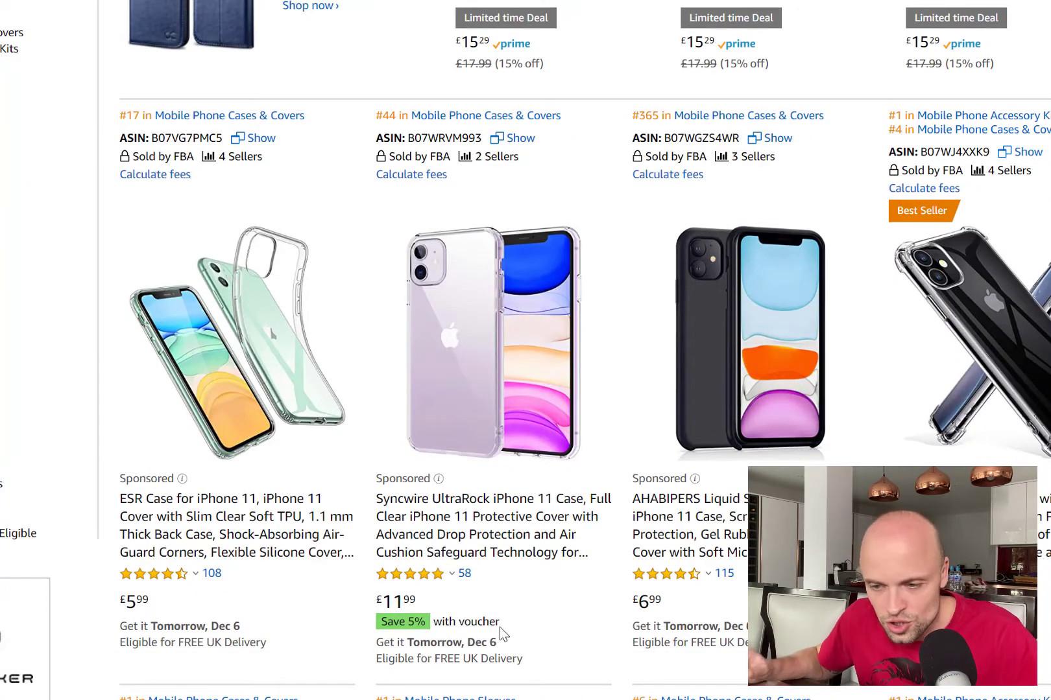
{"action": "scroll", "coordinate": [559, 537], "scroll_direction": "down", "scroll_amount": 1}
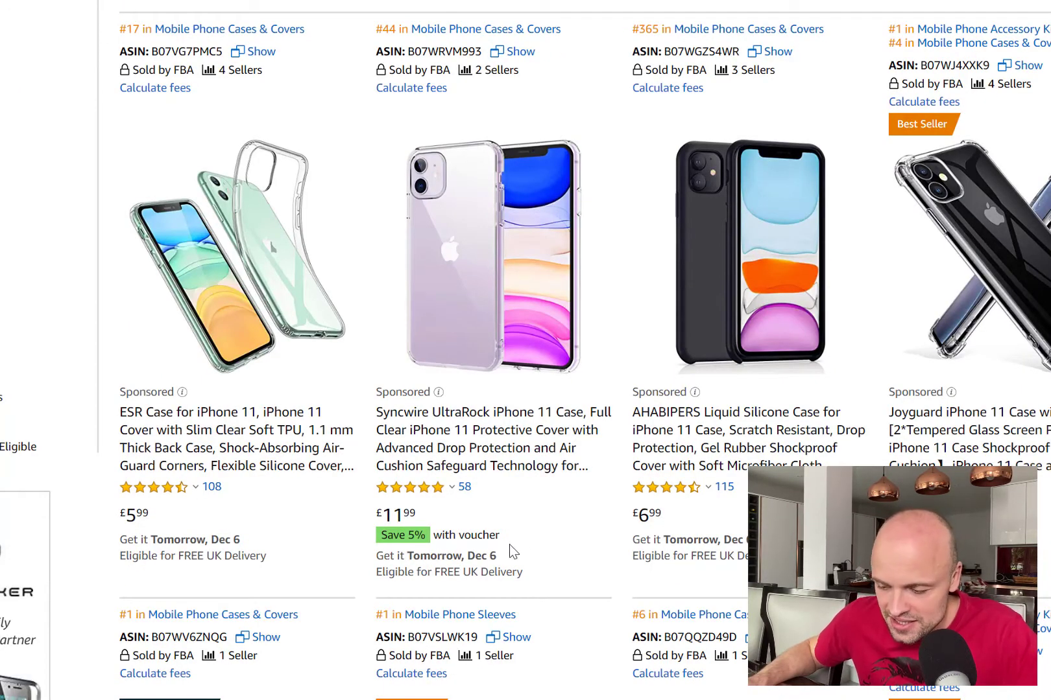
Open the Ringke Fusion iPhone 11 case from the search results and compare its title with the search phrase "iphone 11 case".
{"action": "scroll", "coordinate": [331, 435], "scroll_direction": "down", "scroll_amount": 7}
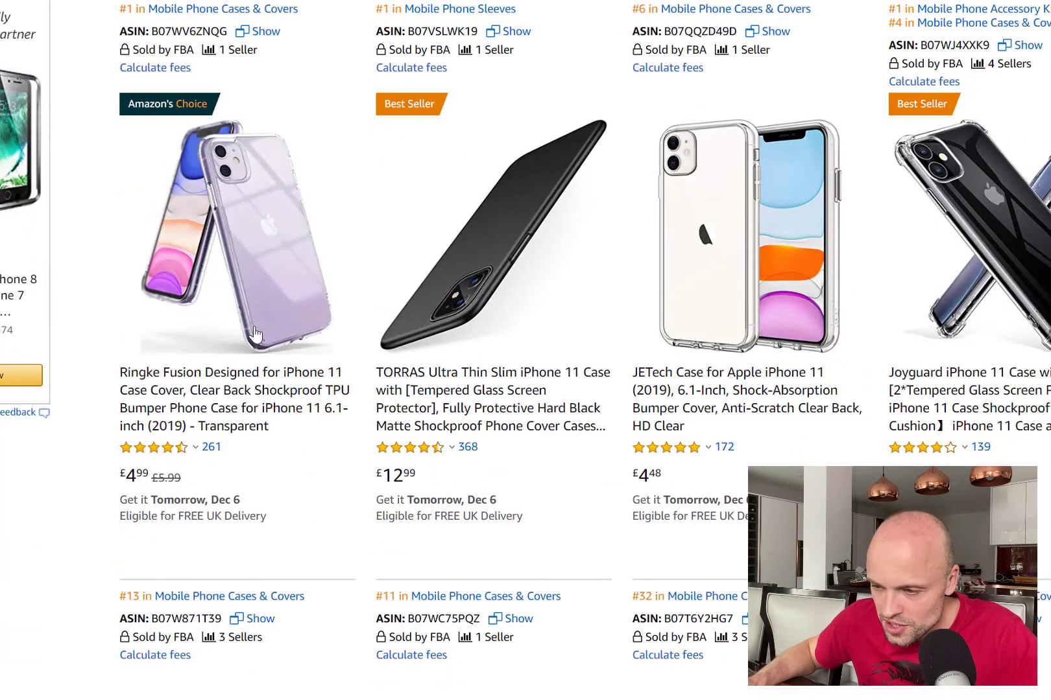
{"action": "left_click", "coordinate": [256, 334]}
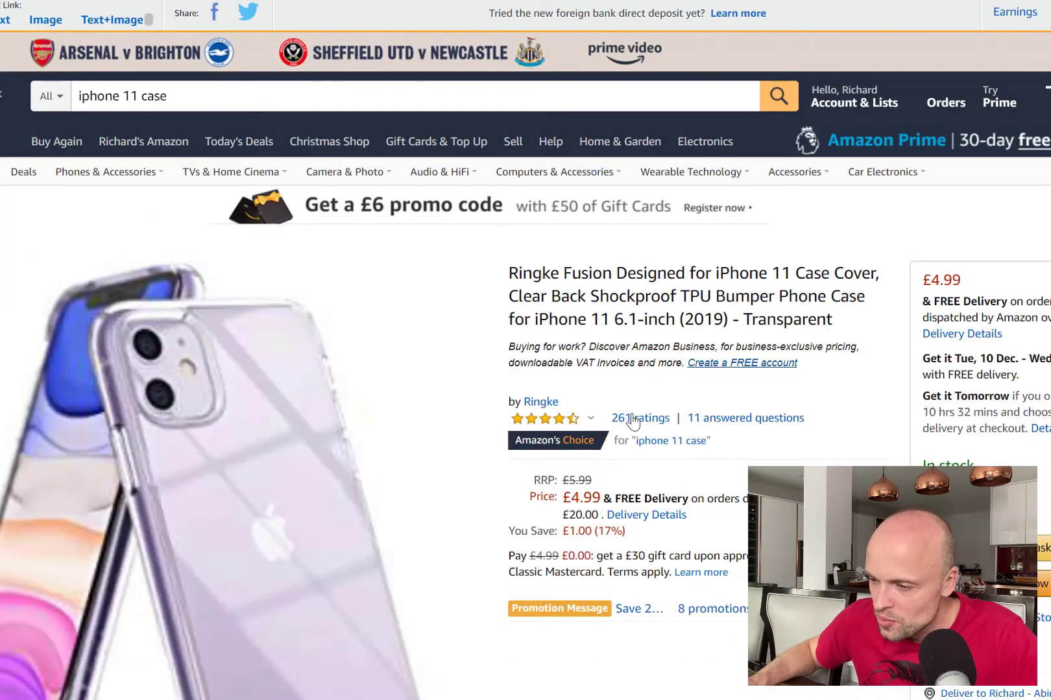
{"action": "left_click_drag", "start_coordinate": [509, 273], "coordinate": [807, 297]}
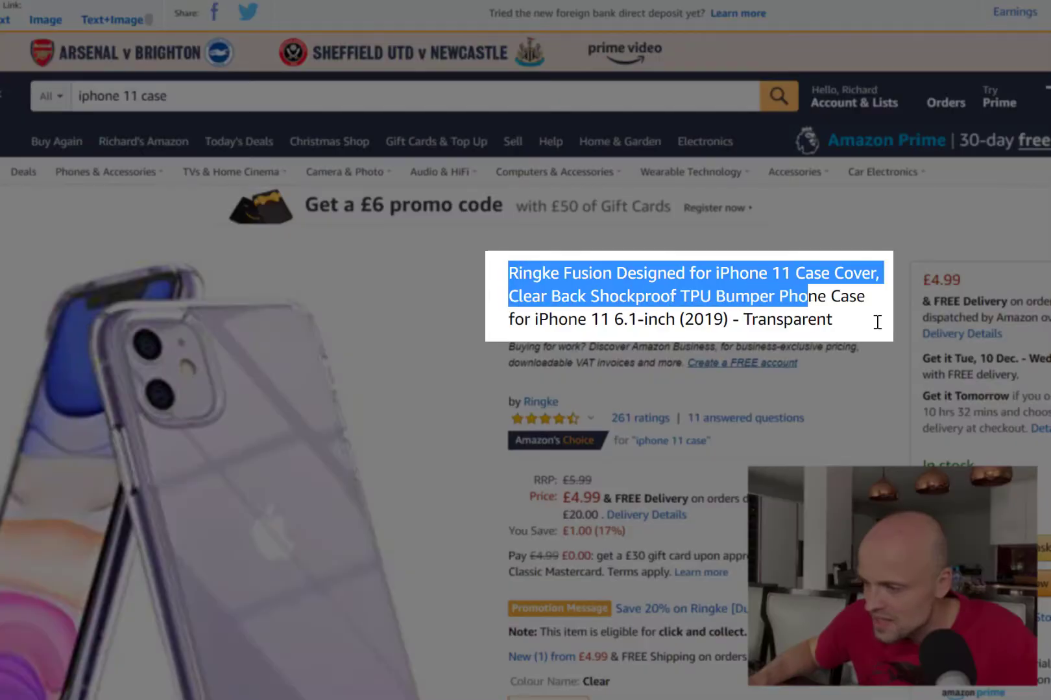
{"action": "left_click_drag", "start_coordinate": [877, 322], "coordinate": [863, 330]}
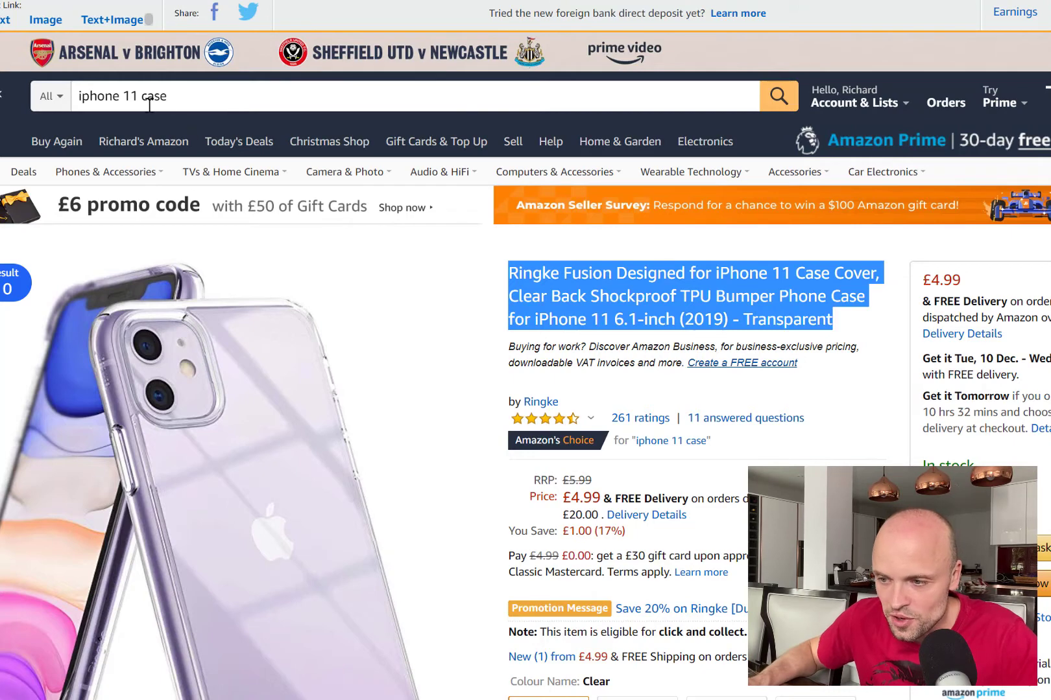
{"action": "left_click_drag", "start_coordinate": [168, 95], "coordinate": [104, 96]}
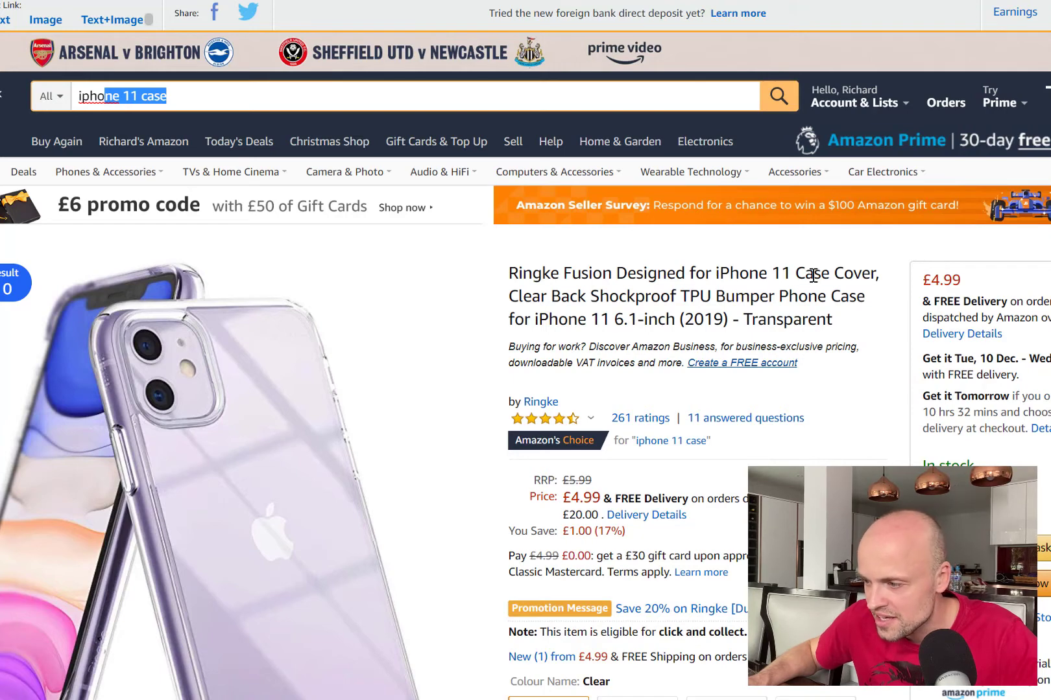
{"action": "left_click_drag", "start_coordinate": [727, 272], "coordinate": [715, 273]}
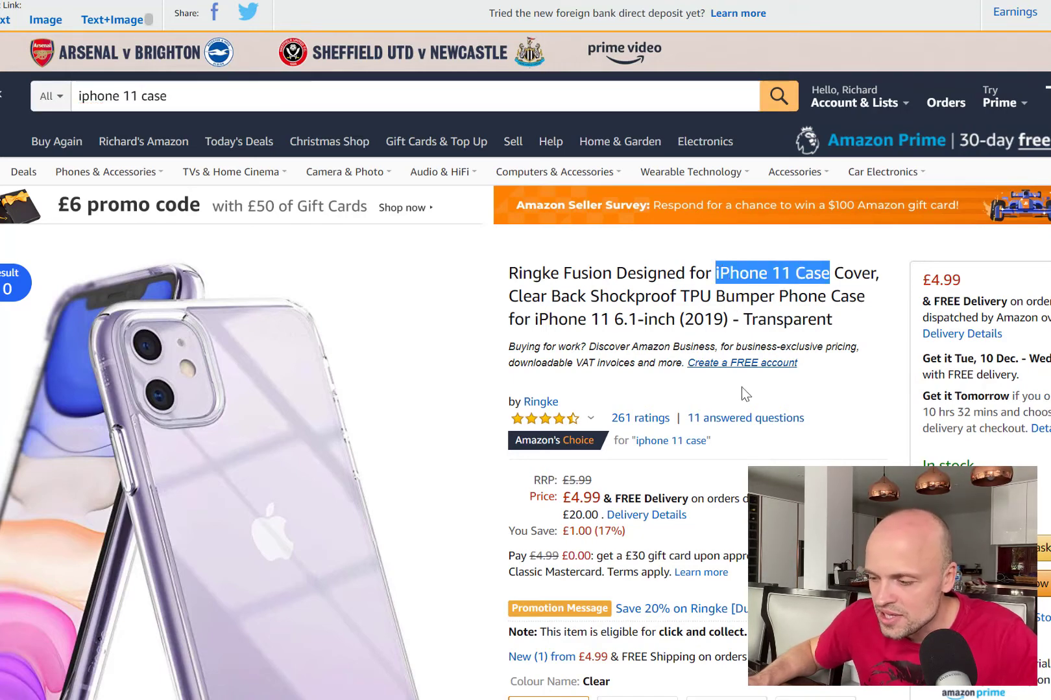
Examine the feature bullet points of the Ringke Fusion listing.
{"action": "scroll", "coordinate": [755, 348], "scroll_direction": "down", "scroll_amount": 2}
{"action": "scroll", "coordinate": [756, 348], "scroll_direction": "down", "scroll_amount": 2}
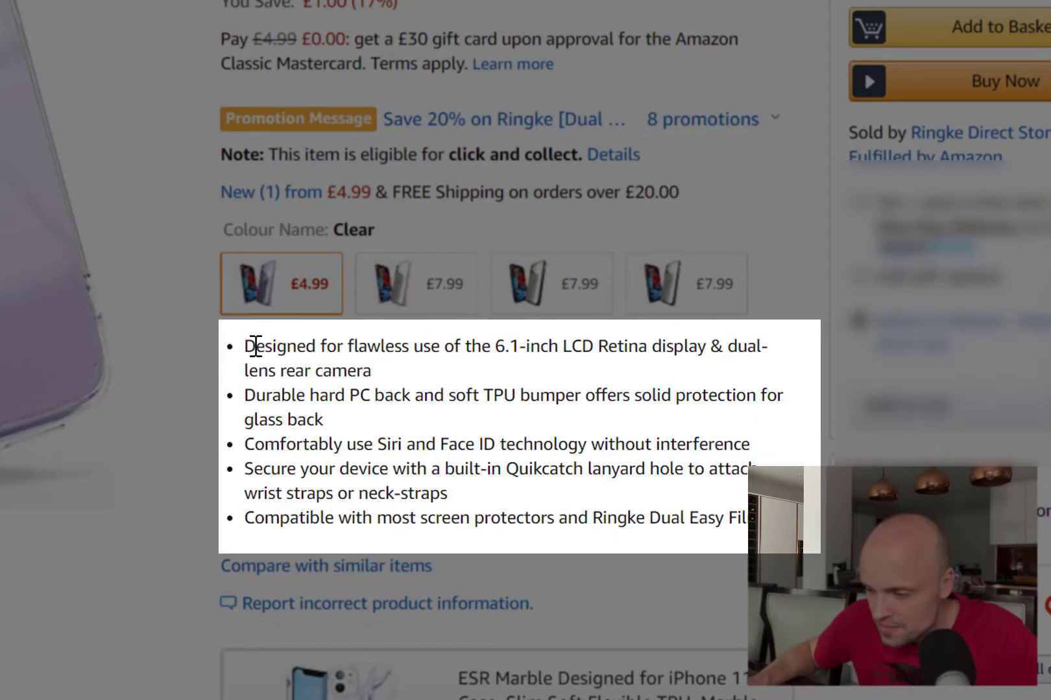
{"action": "left_click_drag", "start_coordinate": [249, 345], "coordinate": [326, 347]}
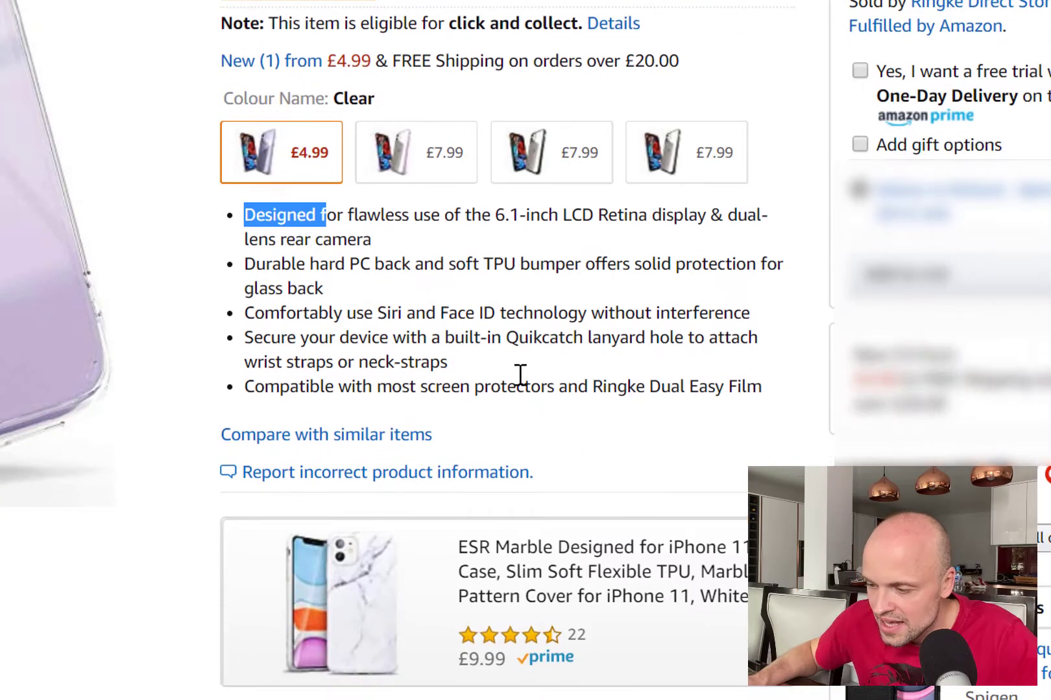
{"action": "scroll", "coordinate": [513, 506], "scroll_direction": "up", "scroll_amount": 3}
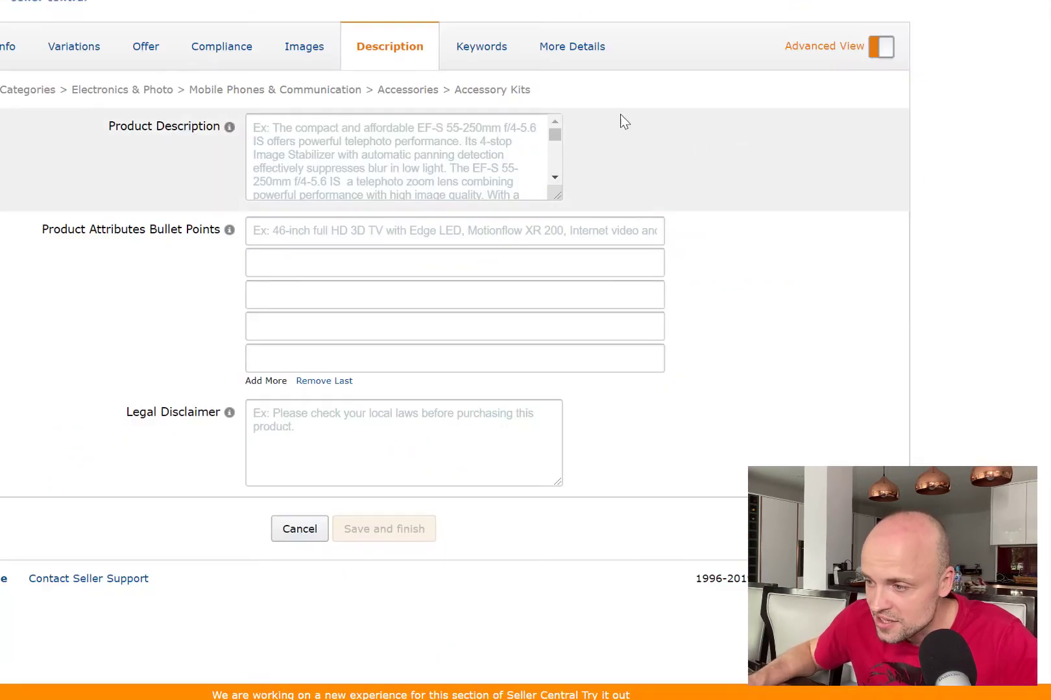
Review the Search Terms field in the new listing's keywords and return to its vital info.
{"action": "left_click", "coordinate": [480, 48]}
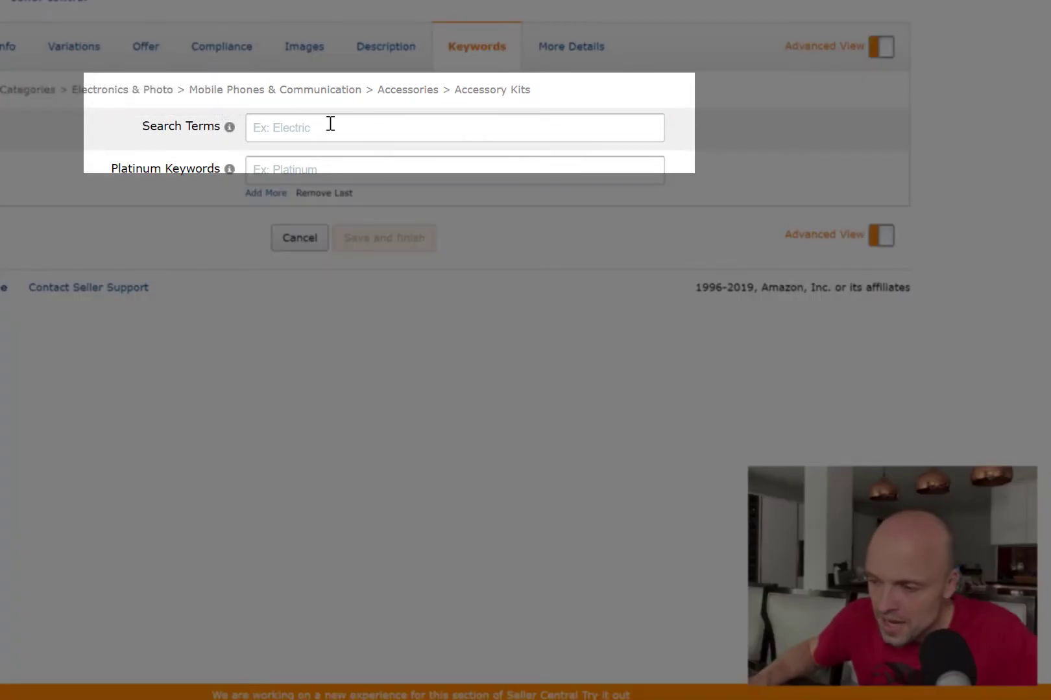
{"action": "left_click", "coordinate": [330, 123]}
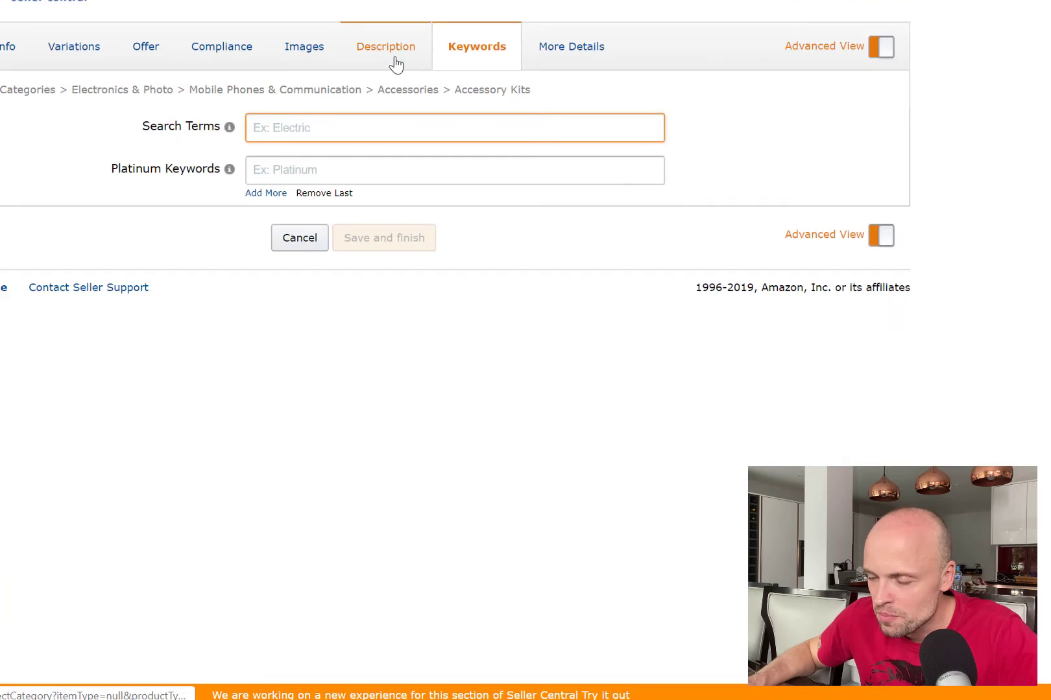
{"action": "left_click", "coordinate": [7, 49]}
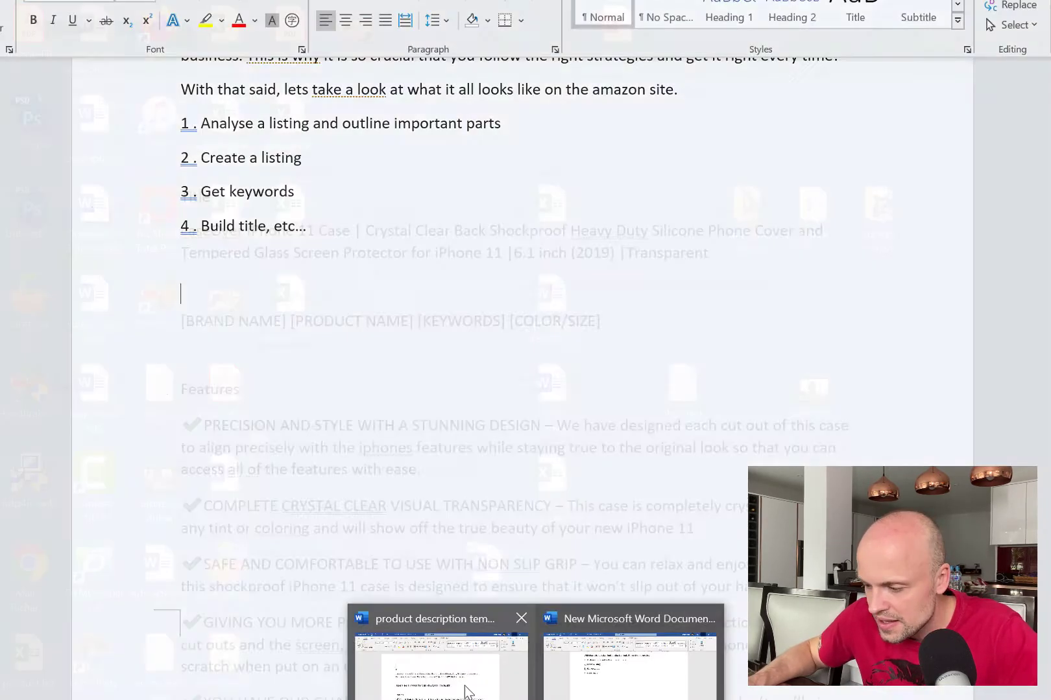
Switch to the product description template in Word and review its title formula of brand name, product name, keywords and color/size.
{"action": "left_click", "coordinate": [467, 689]}
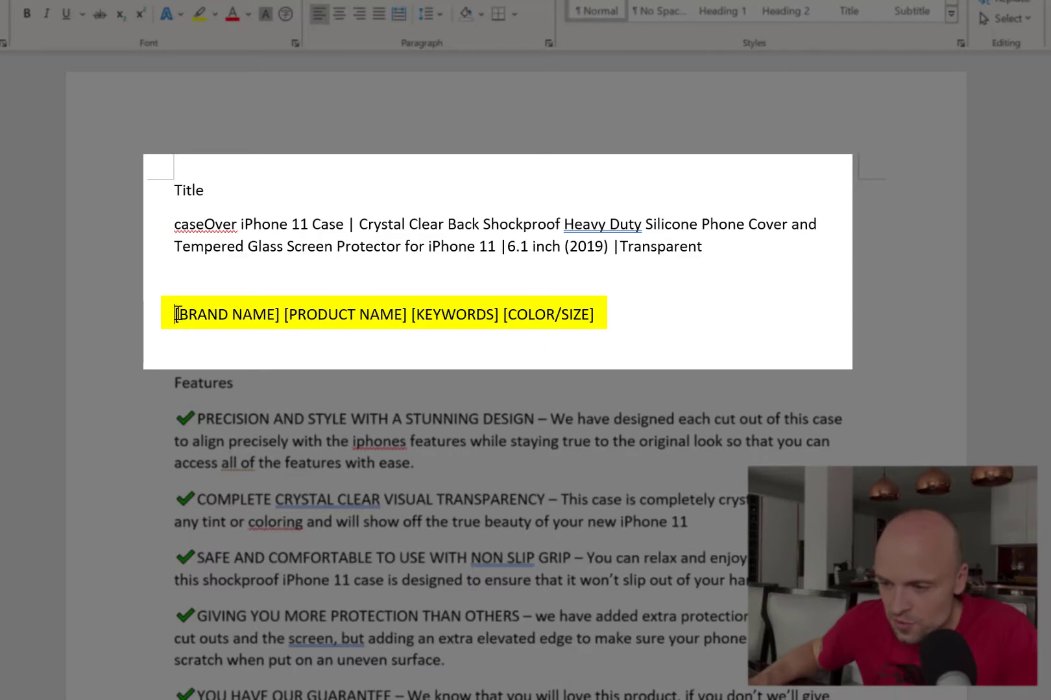
{"action": "left_click_drag", "start_coordinate": [177, 314], "coordinate": [621, 327]}
{"action": "left_click", "coordinate": [620, 327]}
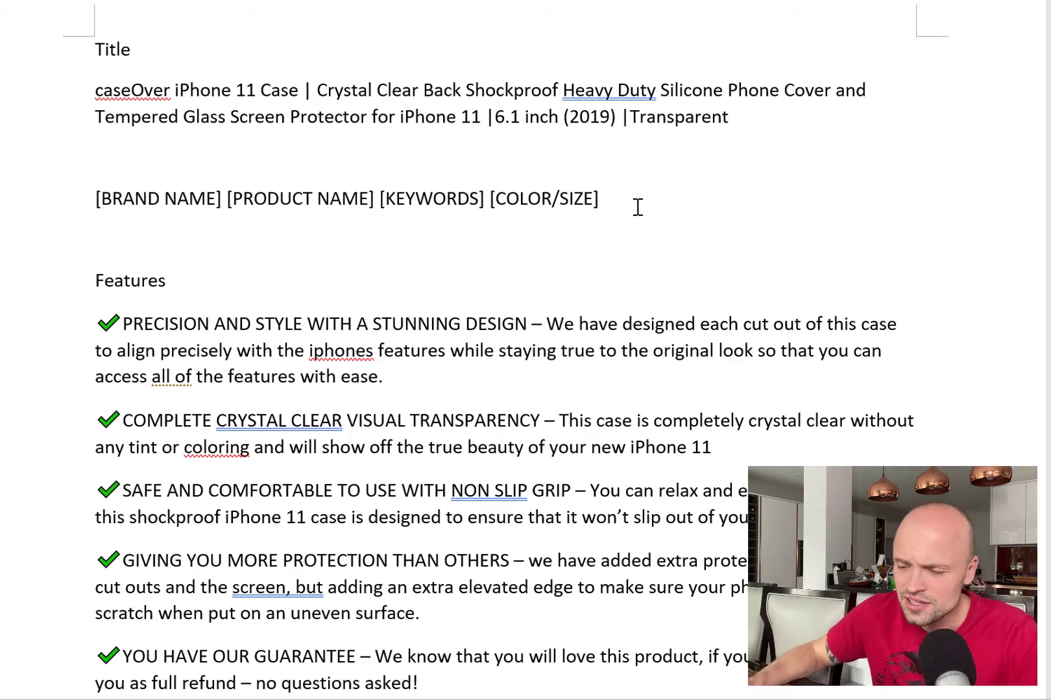
{"action": "scroll", "coordinate": [312, 237], "scroll_direction": "down", "scroll_amount": 1}
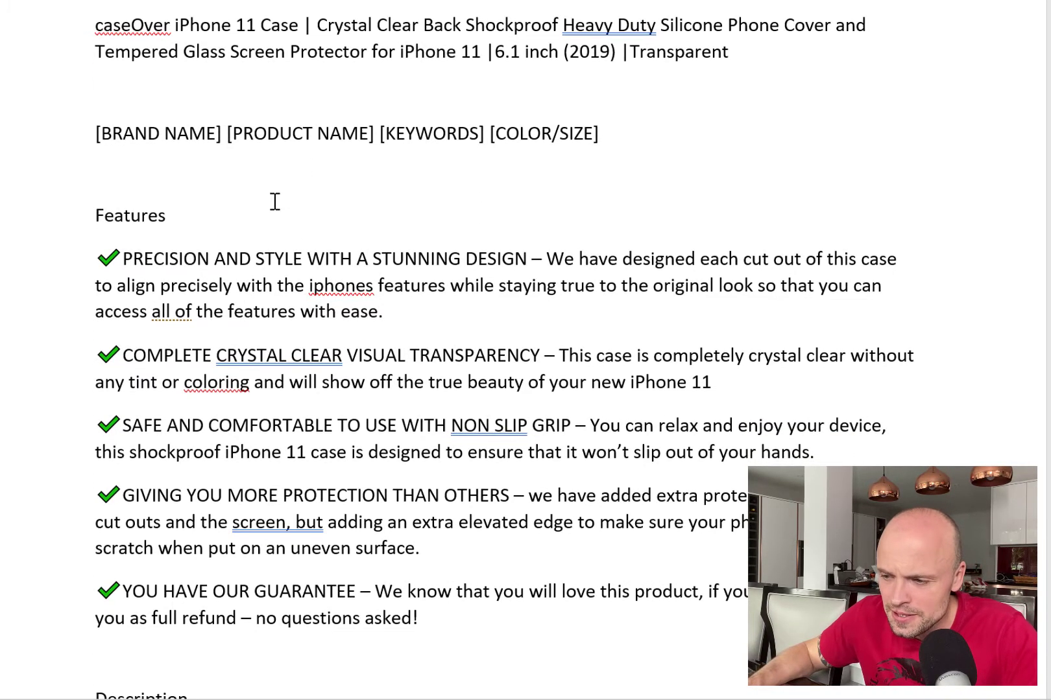
{"action": "left_click_drag", "start_coordinate": [227, 133], "coordinate": [103, 133]}
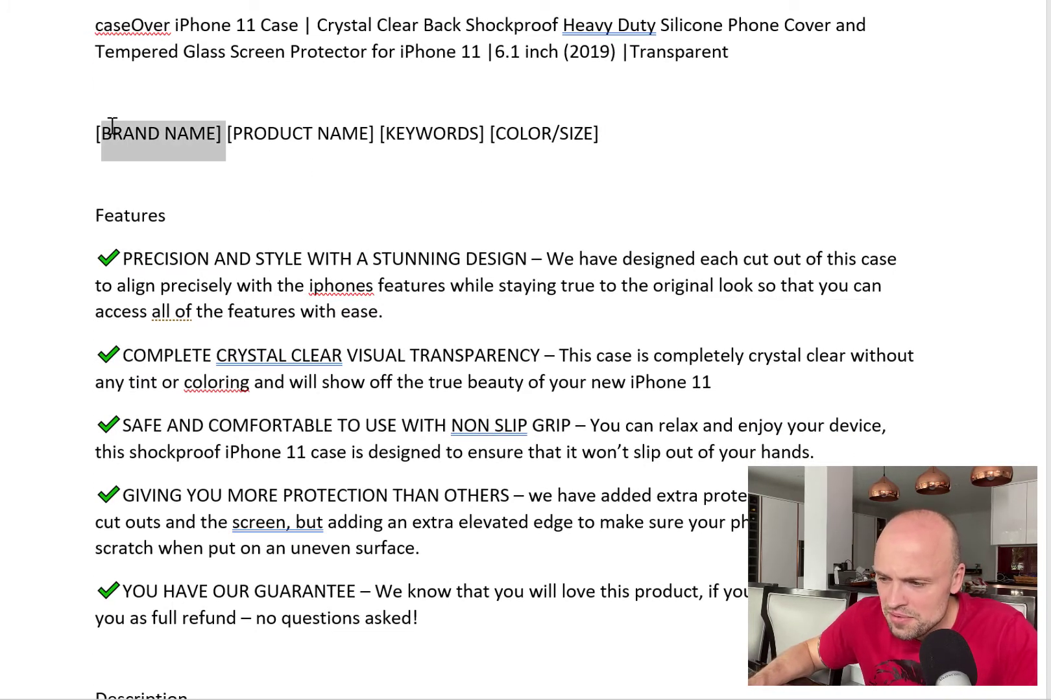
{"action": "left_click_drag", "start_coordinate": [382, 138], "coordinate": [228, 134]}
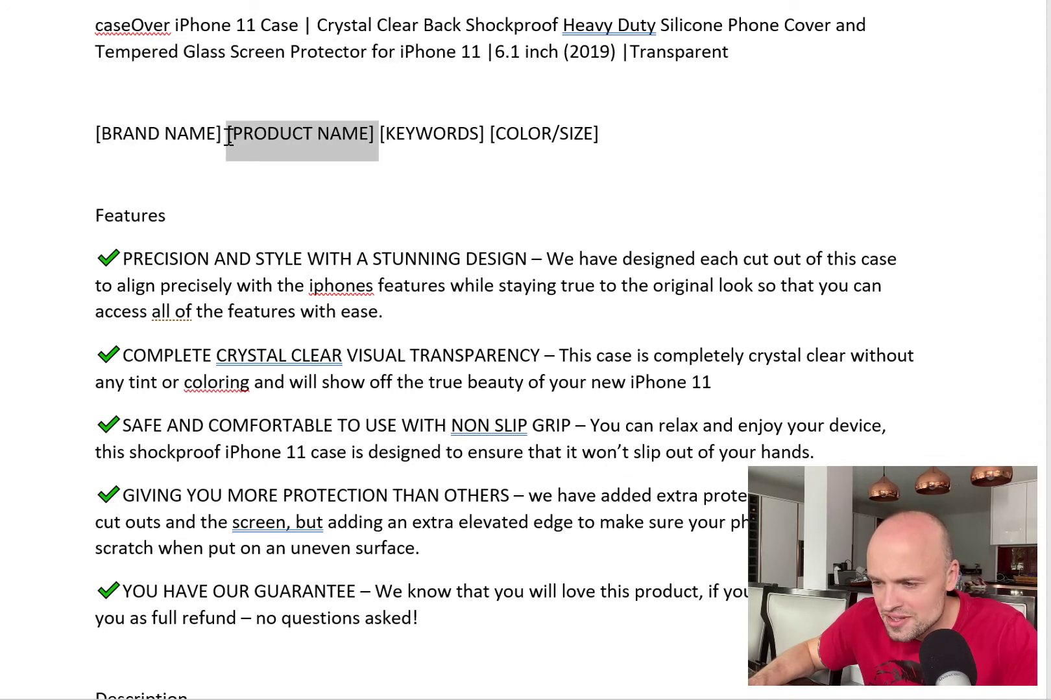
{"action": "left_click", "coordinate": [377, 145]}
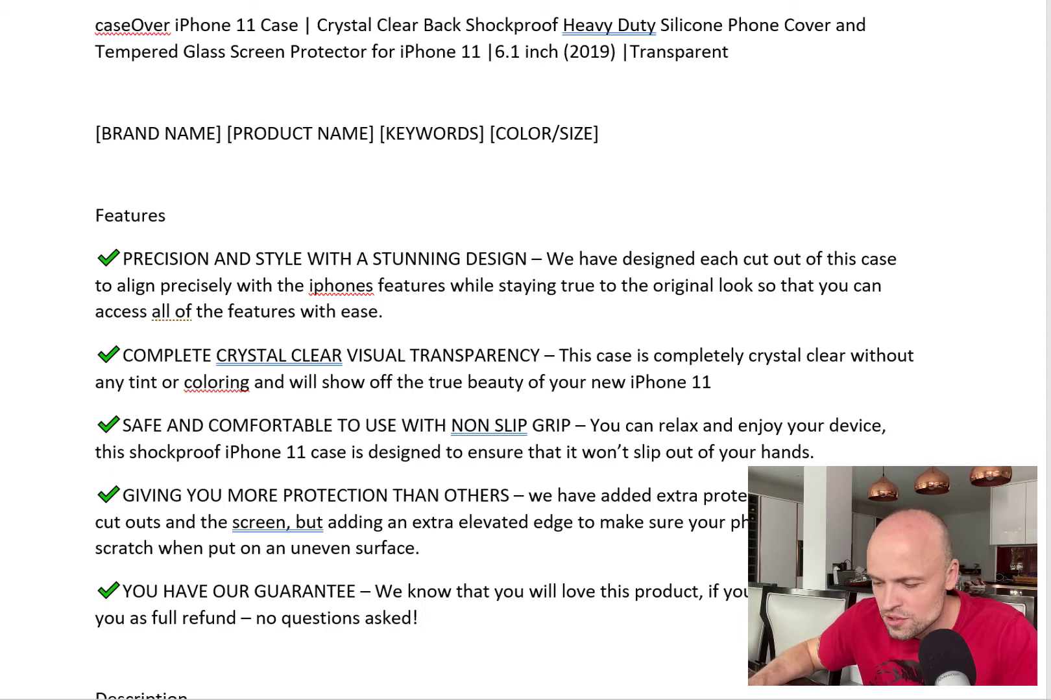
Compare the search phrase on the Ringke page in the browser with the keywords placeholder in the Word template's title formula.
{"action": "left_click", "coordinate": [340, 642]}
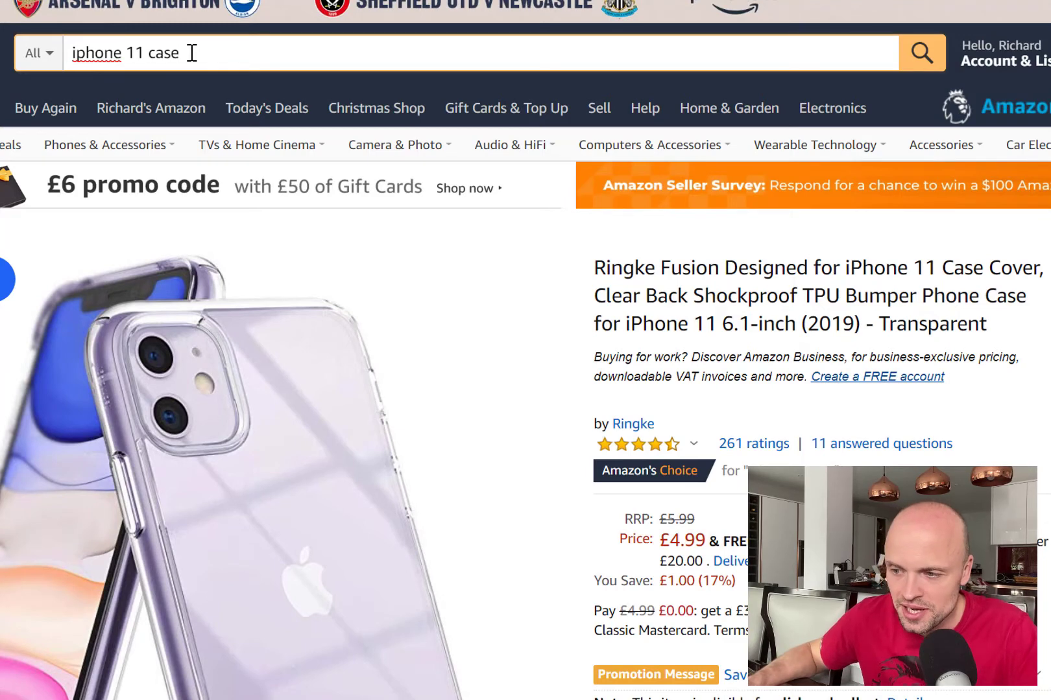
{"action": "left_click_drag", "start_coordinate": [194, 52], "coordinate": [49, 54]}
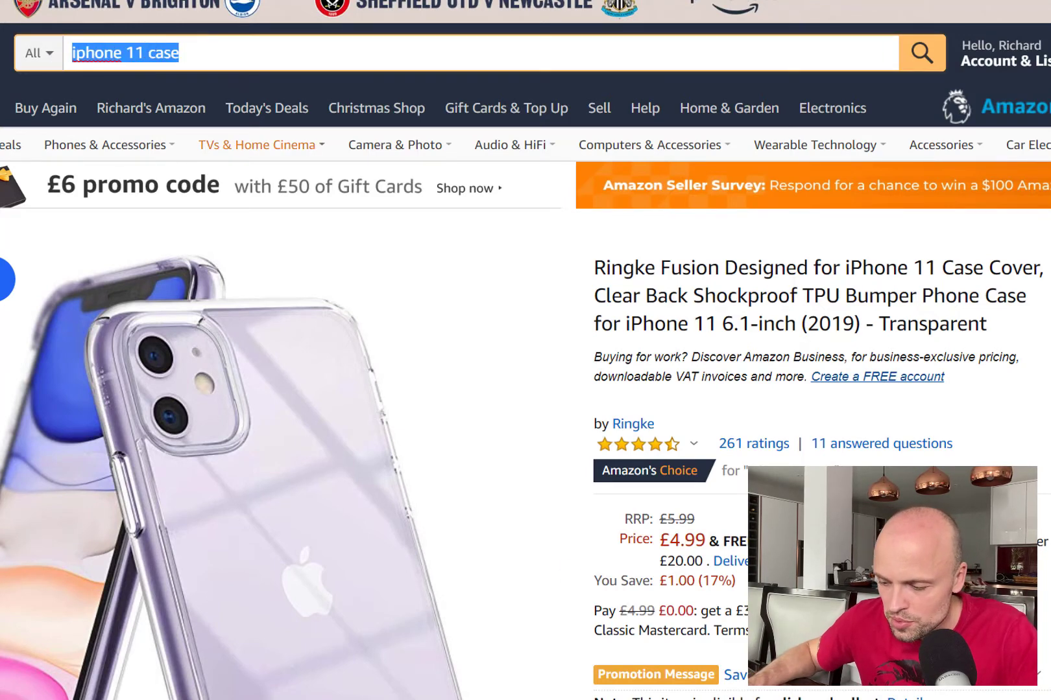
{"action": "mouse_move", "coordinate": [477, 694]}
{"action": "left_click", "coordinate": [477, 655]}
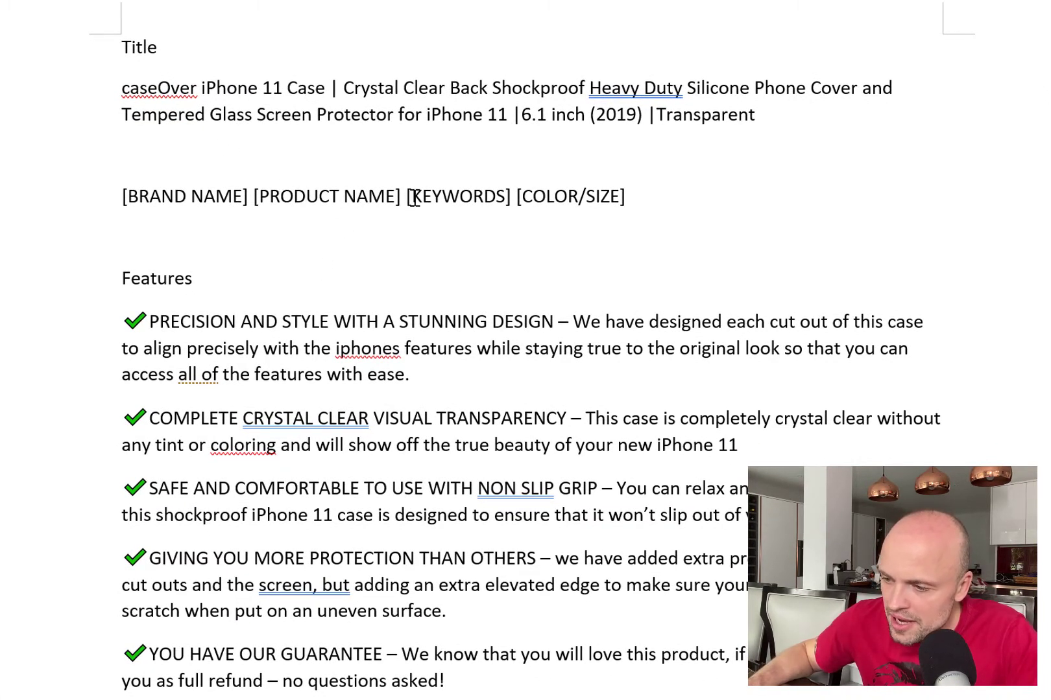
{"action": "left_click_drag", "start_coordinate": [412, 196], "coordinate": [509, 201]}
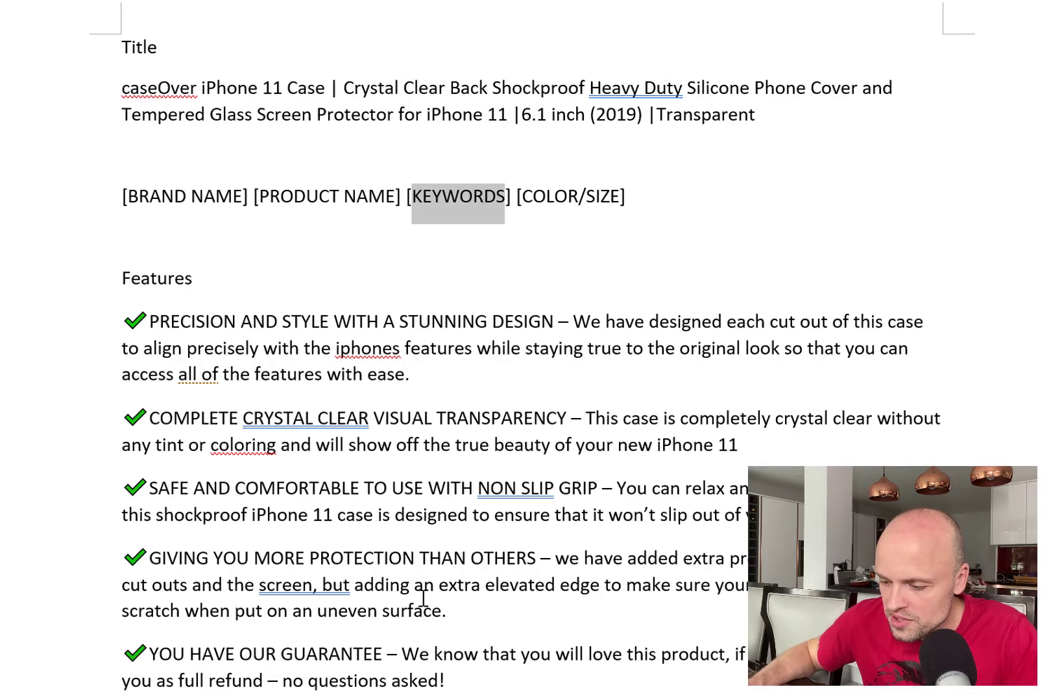
Switch back to the browser and open the tracemyip.org tool for removing duplicate words in a new tab.
{"action": "left_click", "coordinate": [347, 648]}
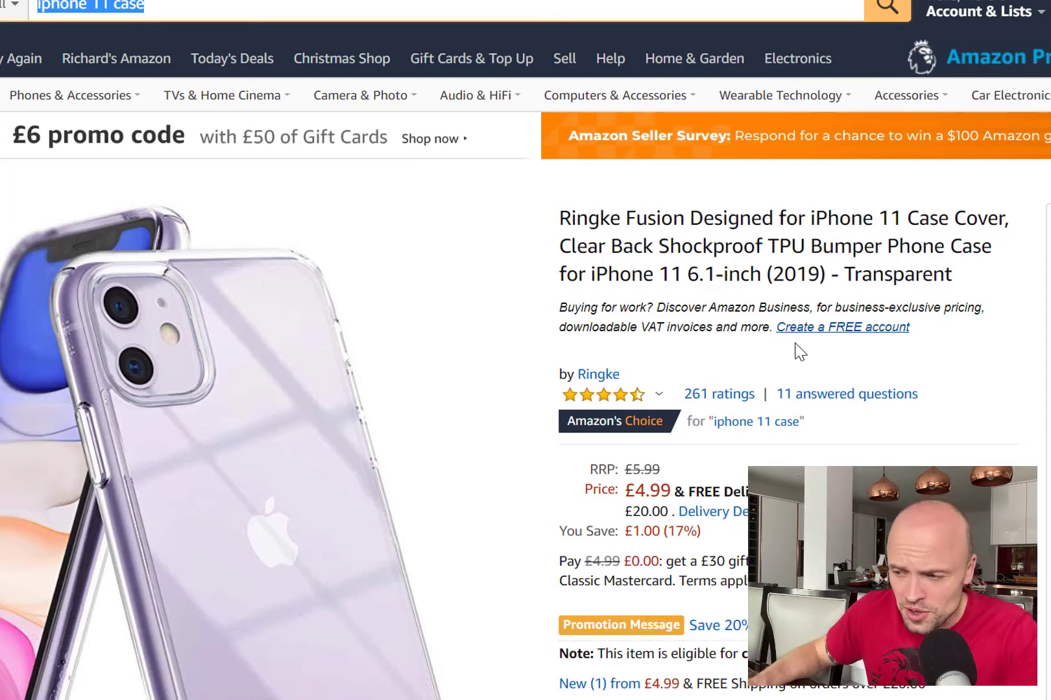
{"action": "left_click", "coordinate": [720, 224]}
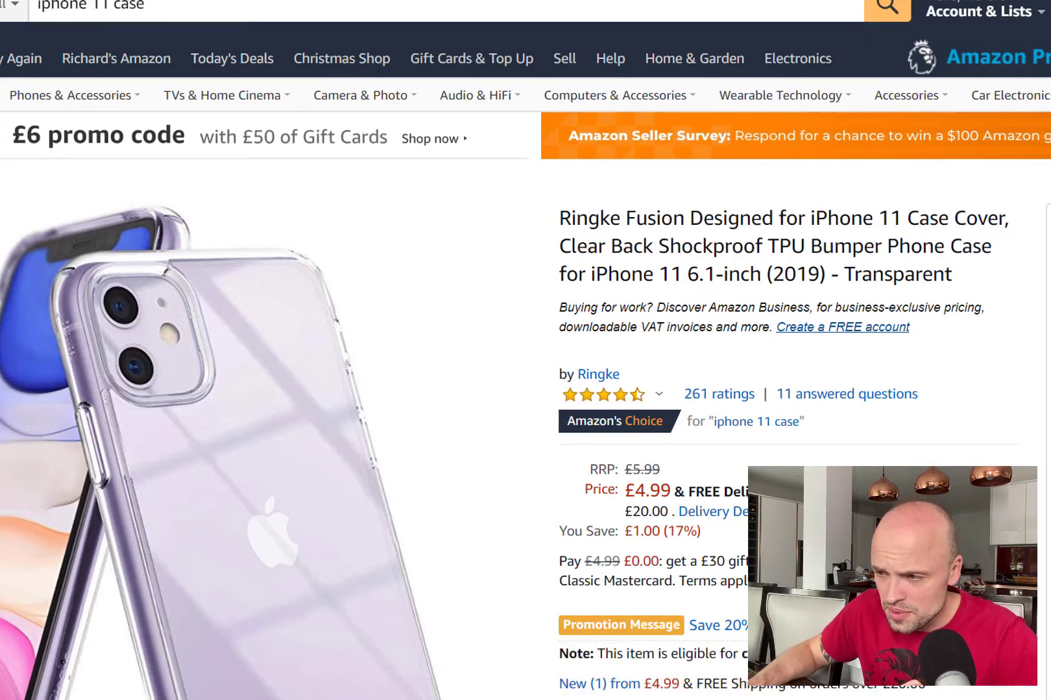
{"action": "key", "text": "ctrl+t"}
{"action": "type", "text": "remove"}
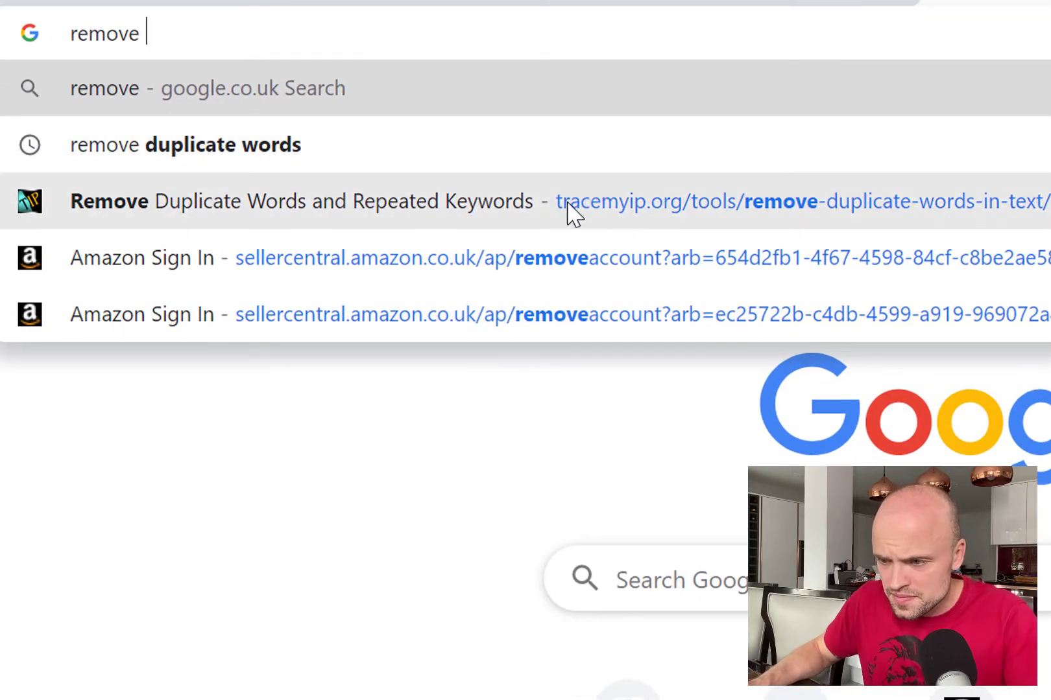
{"action": "left_click", "coordinate": [570, 214]}
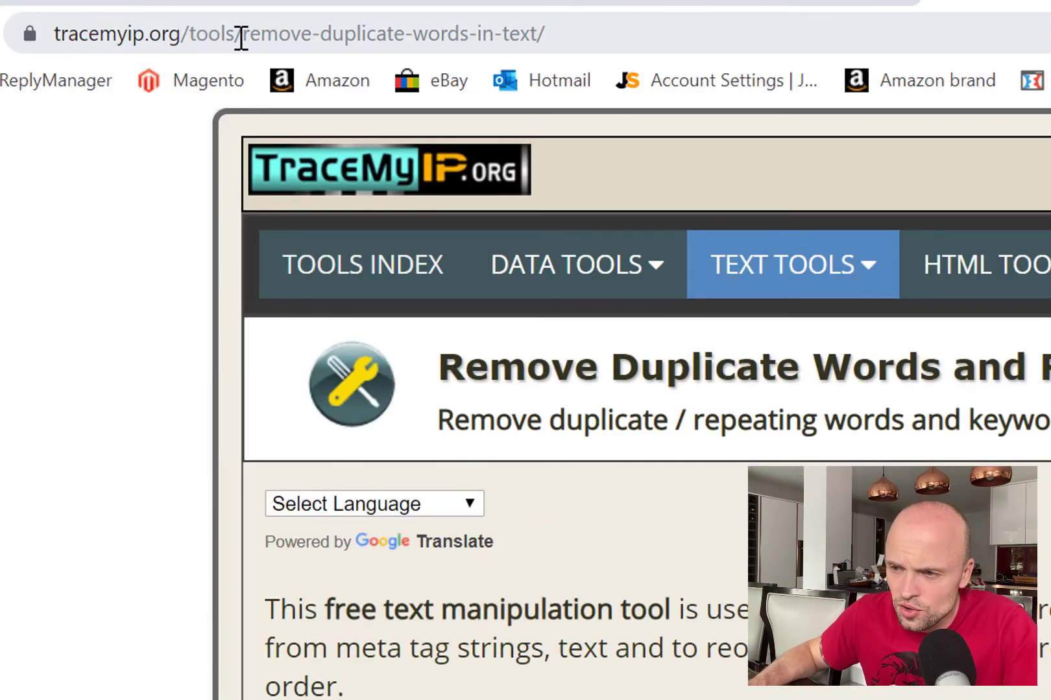
Clear the sample words from the input box of the duplicate word remover.
{"action": "scroll", "coordinate": [632, 402], "scroll_direction": "down", "scroll_amount": 10}
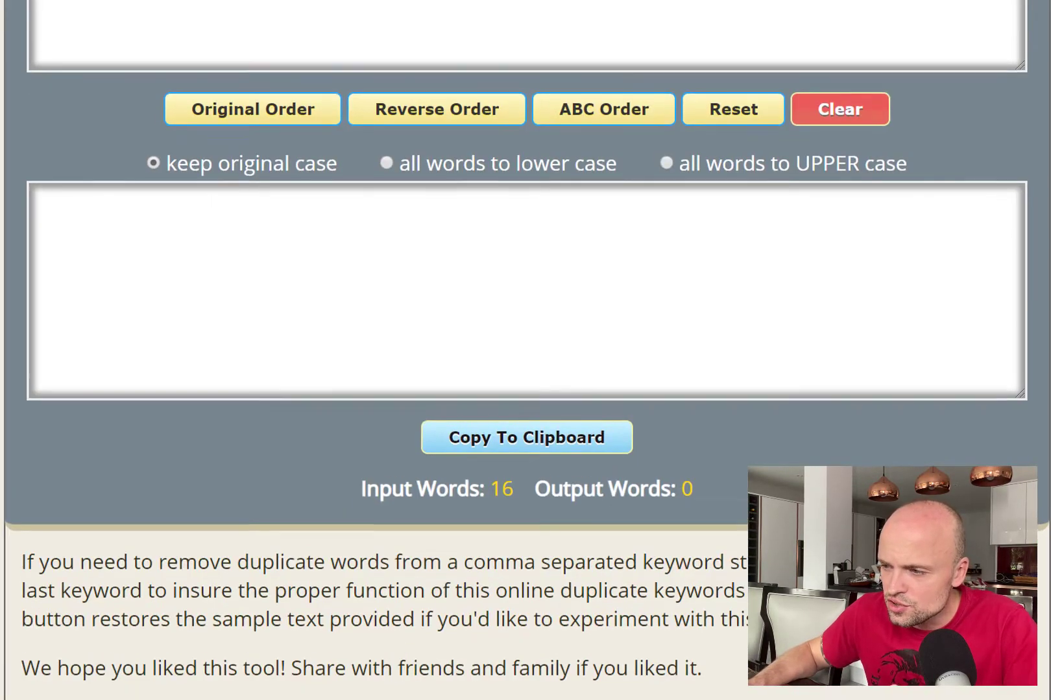
{"action": "scroll", "coordinate": [1001, 340], "scroll_direction": "up", "scroll_amount": 3}
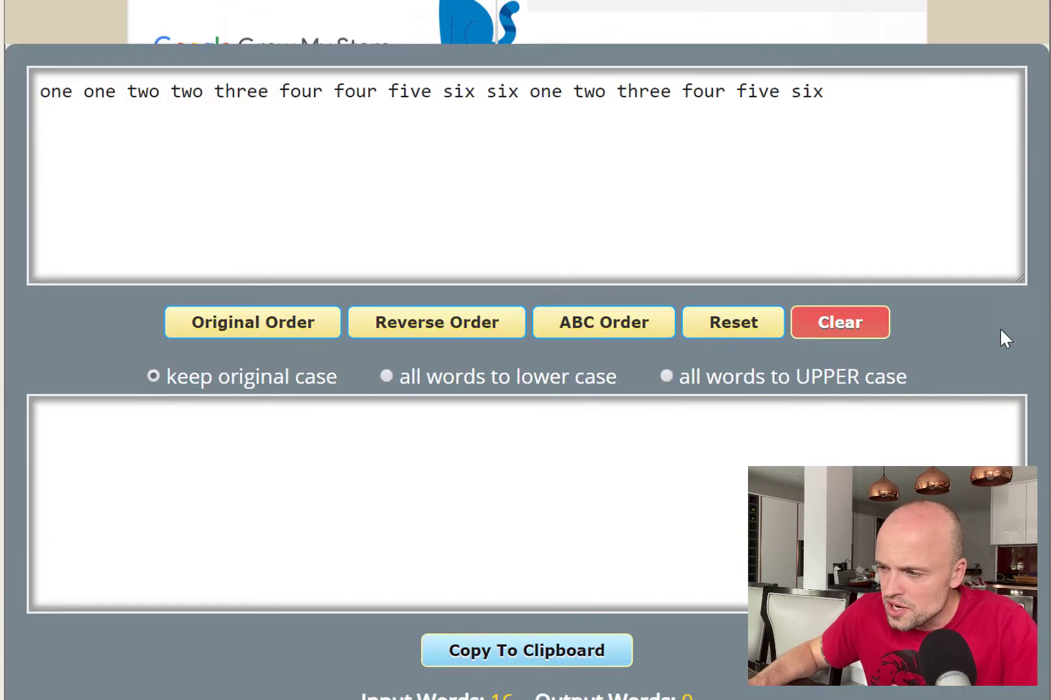
{"action": "triple_click", "coordinate": [864, 103]}
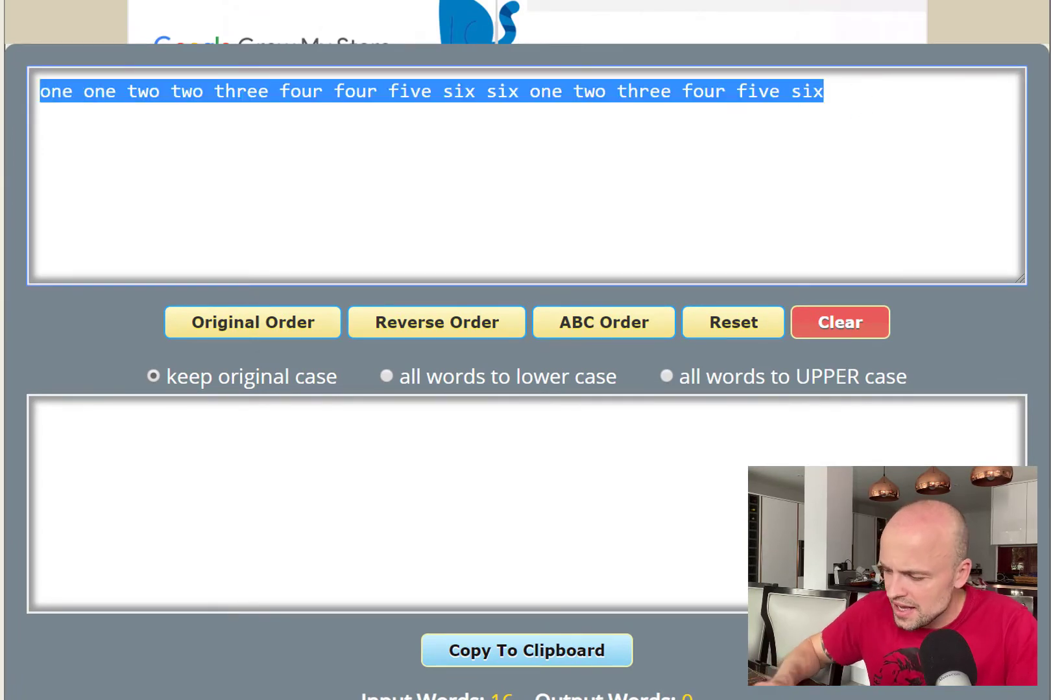
{"action": "key", "text": "BackSpace"}
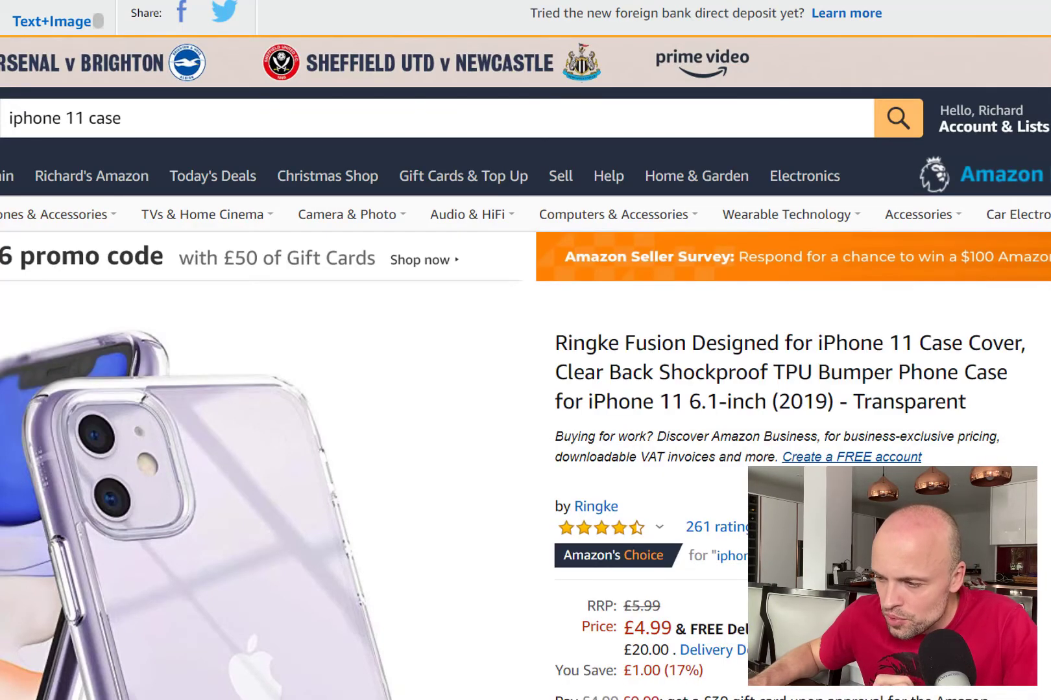
Return to the Ringke Fusion listing and review its title, bullet points and colour options as source text for keywords.
{"action": "scroll", "coordinate": [525, 390], "scroll_direction": "down", "scroll_amount": 1}
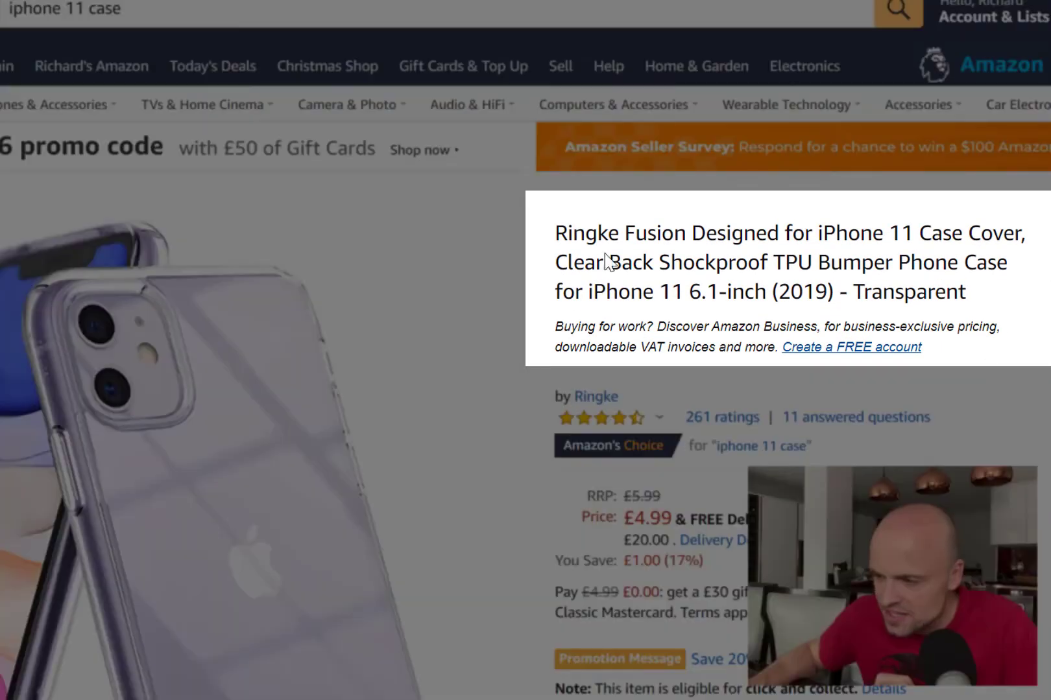
{"action": "left_click_drag", "start_coordinate": [558, 229], "coordinate": [736, 260]}
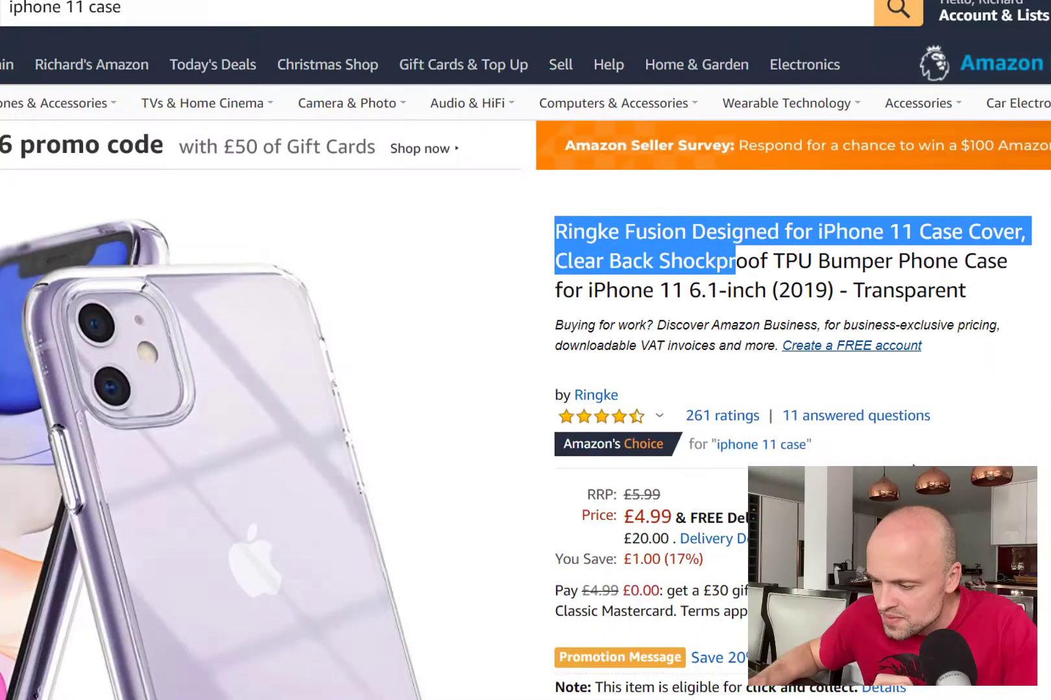
{"action": "scroll", "coordinate": [571, 587], "scroll_direction": "down", "scroll_amount": 5}
{"action": "left_click_drag", "start_coordinate": [560, 434], "coordinate": [618, 498]}
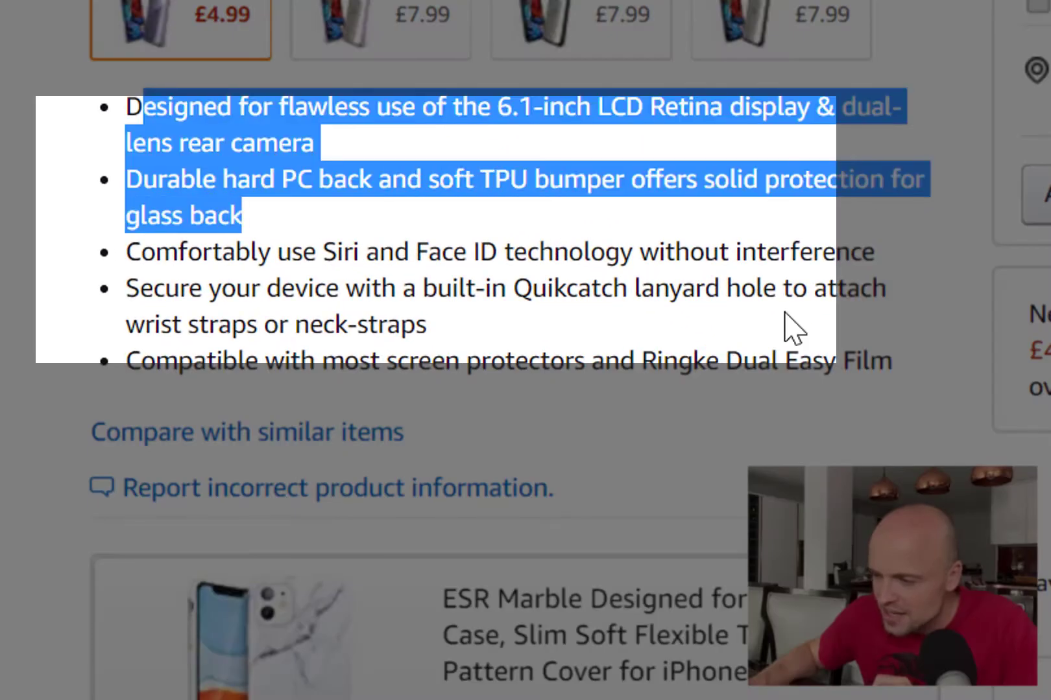
{"action": "left_click", "coordinate": [822, 362]}
{"action": "scroll", "coordinate": [804, 380], "scroll_direction": "up", "scroll_amount": 4}
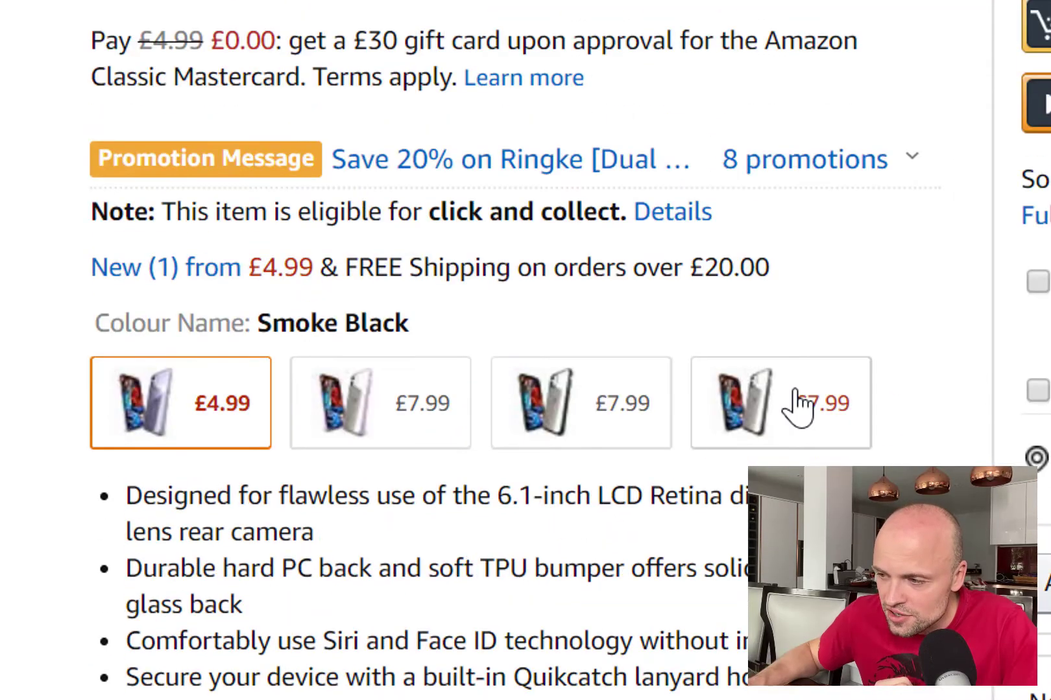
{"action": "scroll", "coordinate": [797, 403], "scroll_direction": "down", "scroll_amount": 1}
{"action": "scroll", "coordinate": [837, 114], "scroll_direction": "down", "scroll_amount": 2}
{"action": "scroll", "coordinate": [905, 168], "scroll_direction": "up", "scroll_amount": 6}
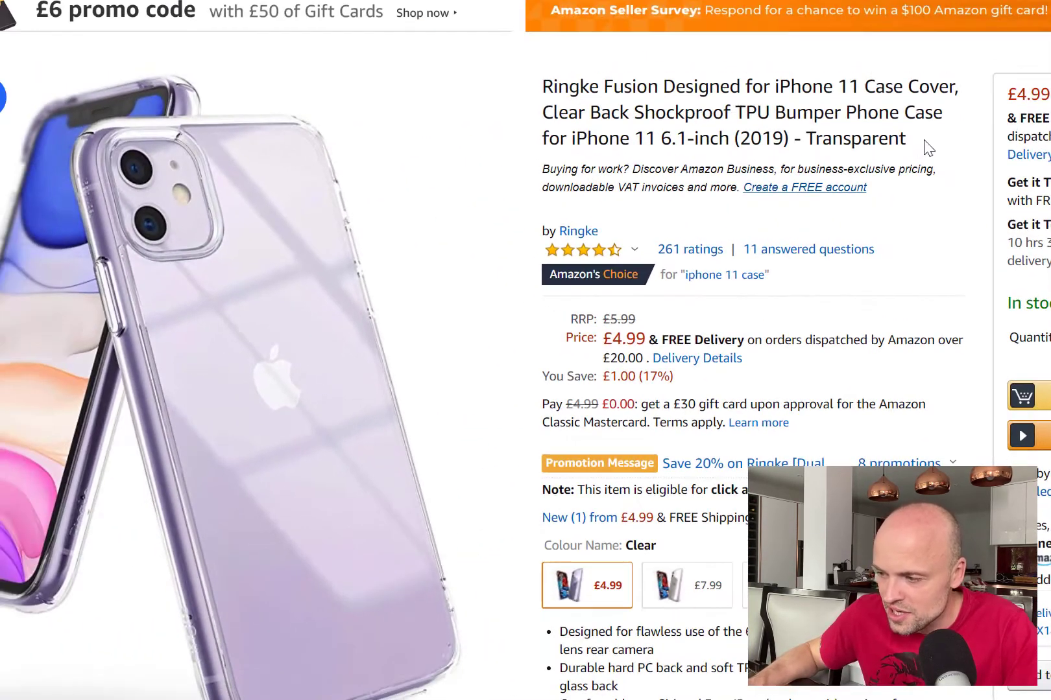
Copy the full Ringke Fusion listing title and paste it into the input box of the duplicate word remover.
{"action": "left_click_drag", "start_coordinate": [915, 134], "coordinate": [556, 82]}
{"action": "key", "text": "ctrl+c"}
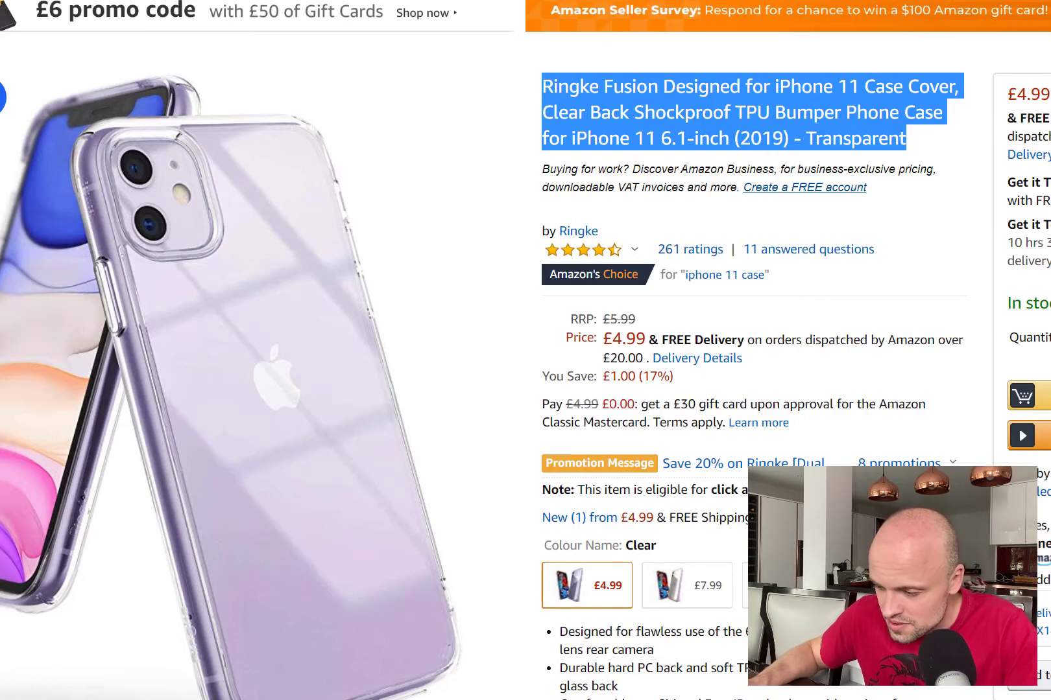
{"action": "key", "text": "ctrl+Tab"}
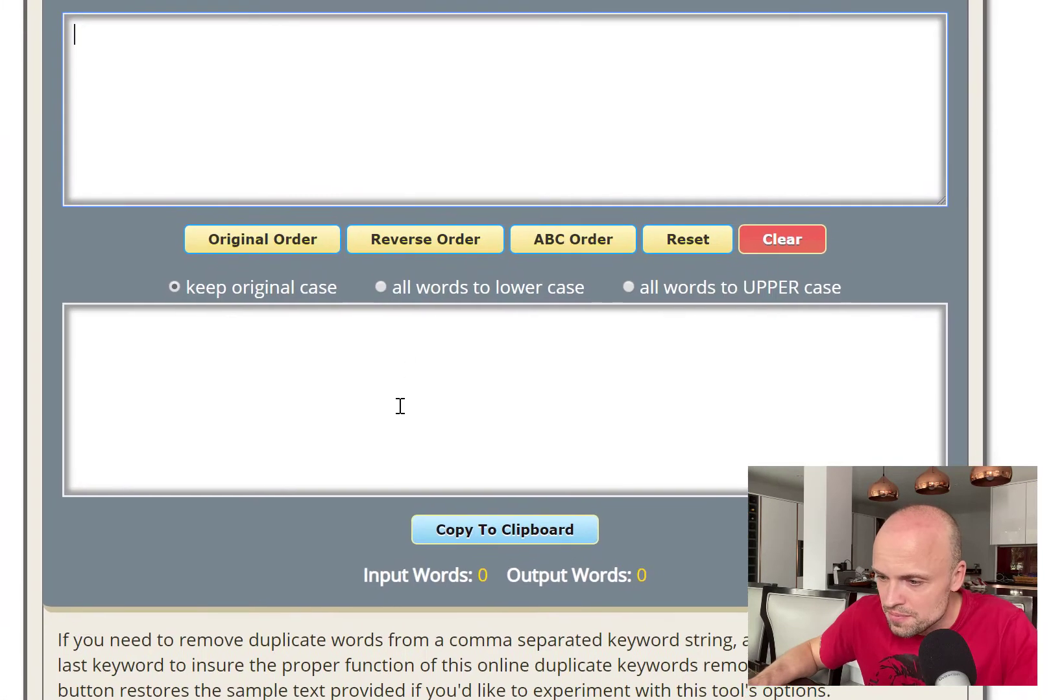
{"action": "key", "text": "ctrl+v"}
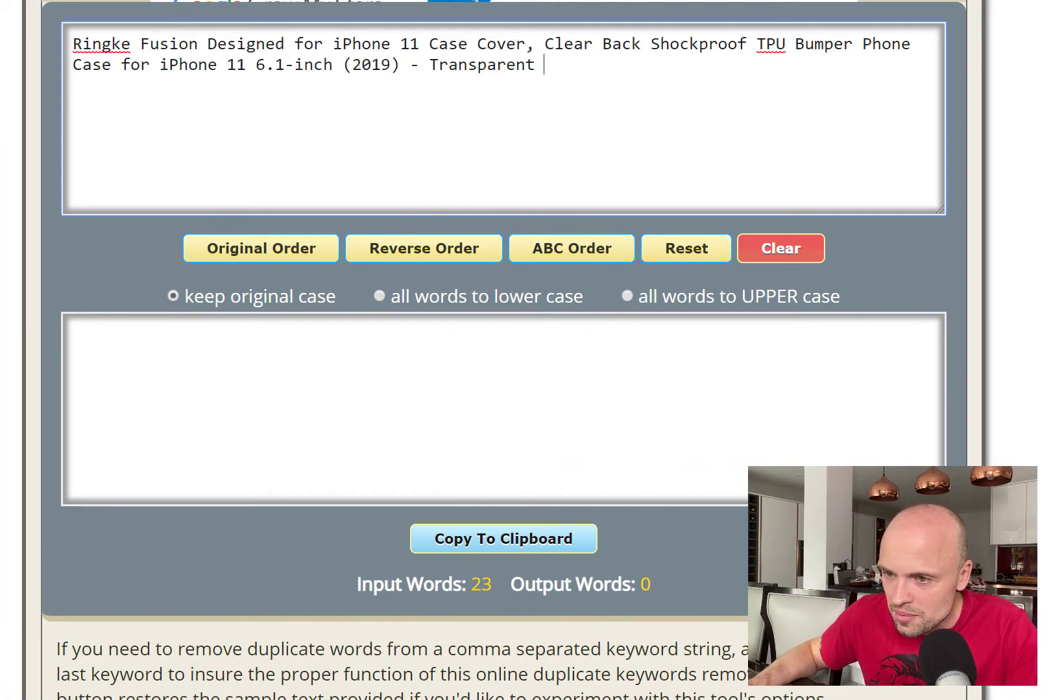
Copy all five Ringke bullet points and append them after the title in the duplicate word remover's input box.
{"action": "key", "text": "ctrl+shift+Tab"}
{"action": "scroll", "coordinate": [203, 431], "scroll_direction": "down", "scroll_amount": 7}
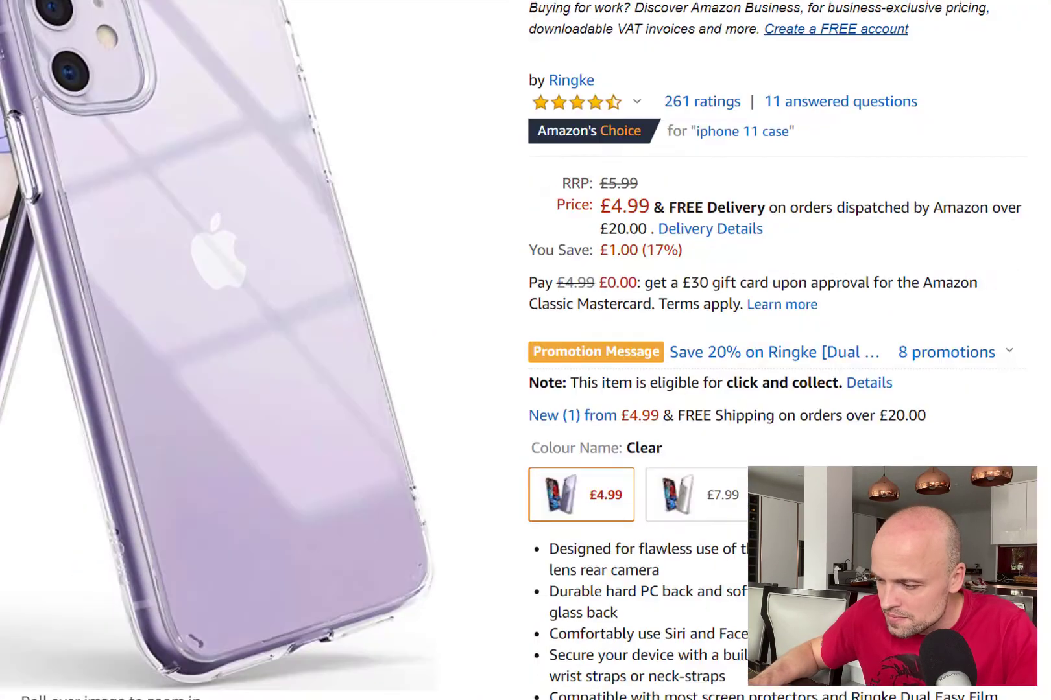
{"action": "left_click_drag", "start_coordinate": [551, 486], "coordinate": [554, 324]}
{"action": "key", "text": "ctrl+c"}
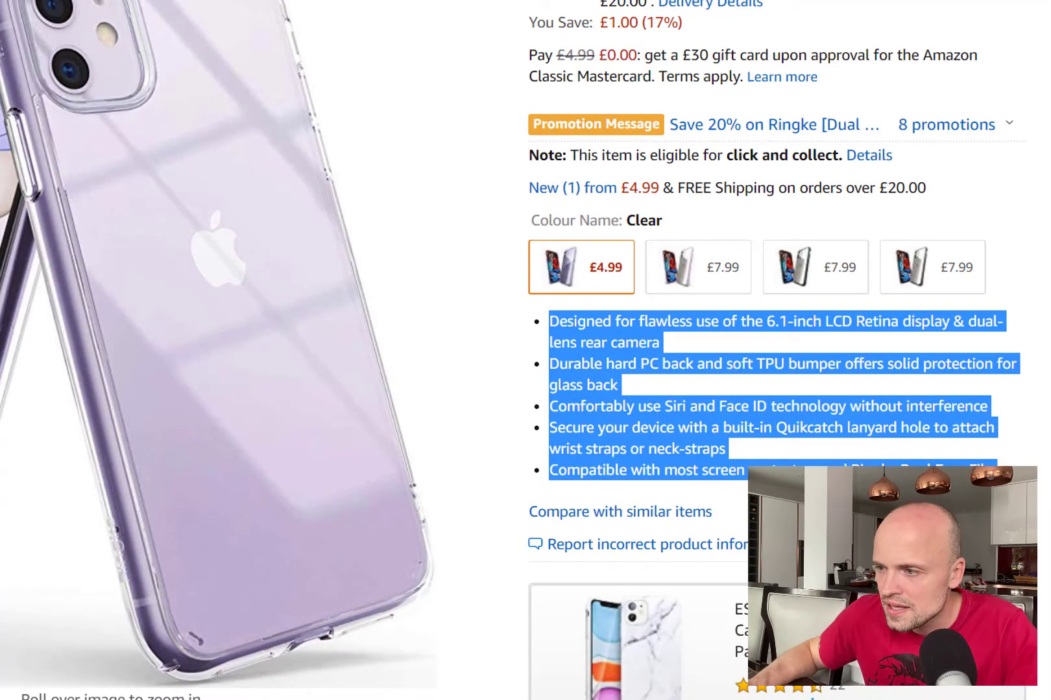
{"action": "key", "text": "ctrl+Tab"}
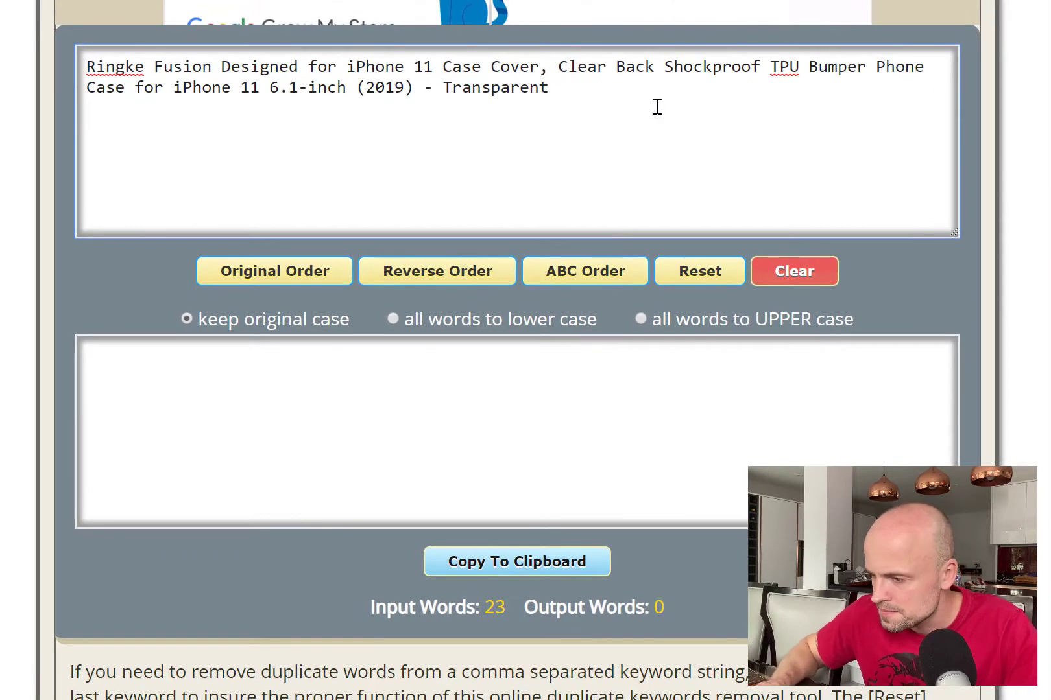
{"action": "key", "text": "ctrl+v"}
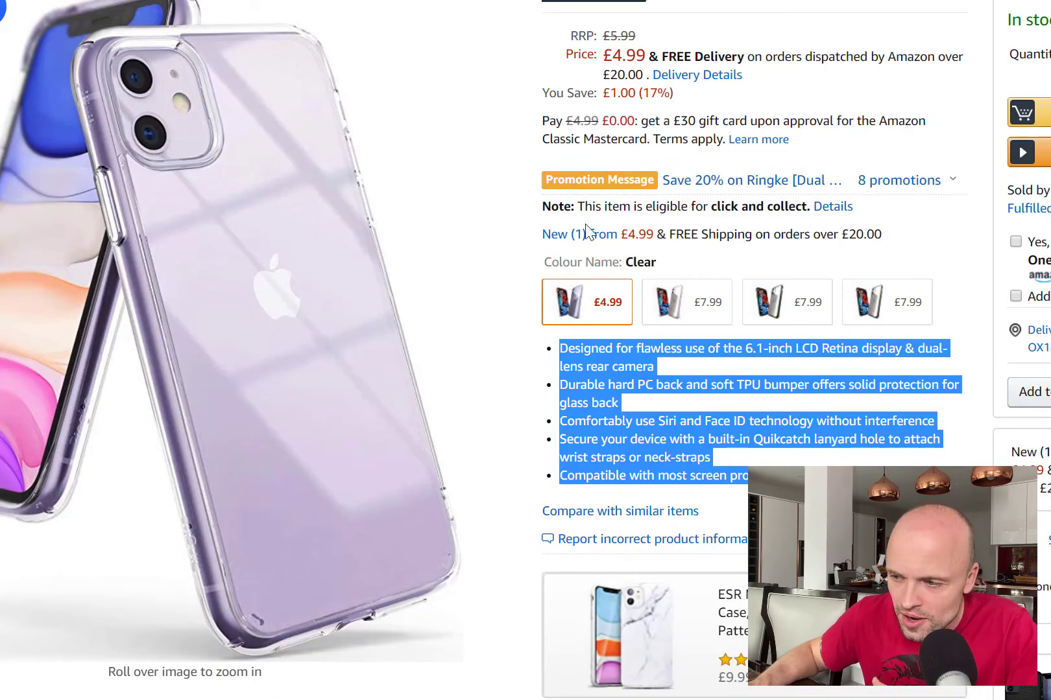
Open the JETech iPhone 11 case listing from the search results and append its title, without the brand name, to the duplicate remover's input.
{"action": "key", "text": "alt+Left"}
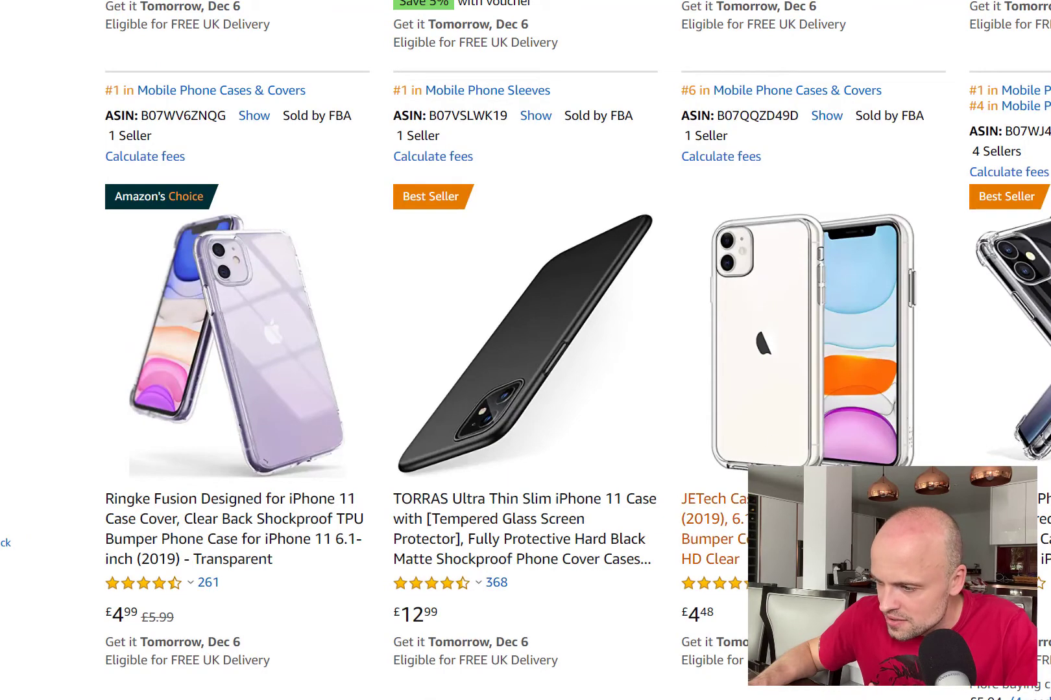
{"action": "left_click", "coordinate": [778, 518]}
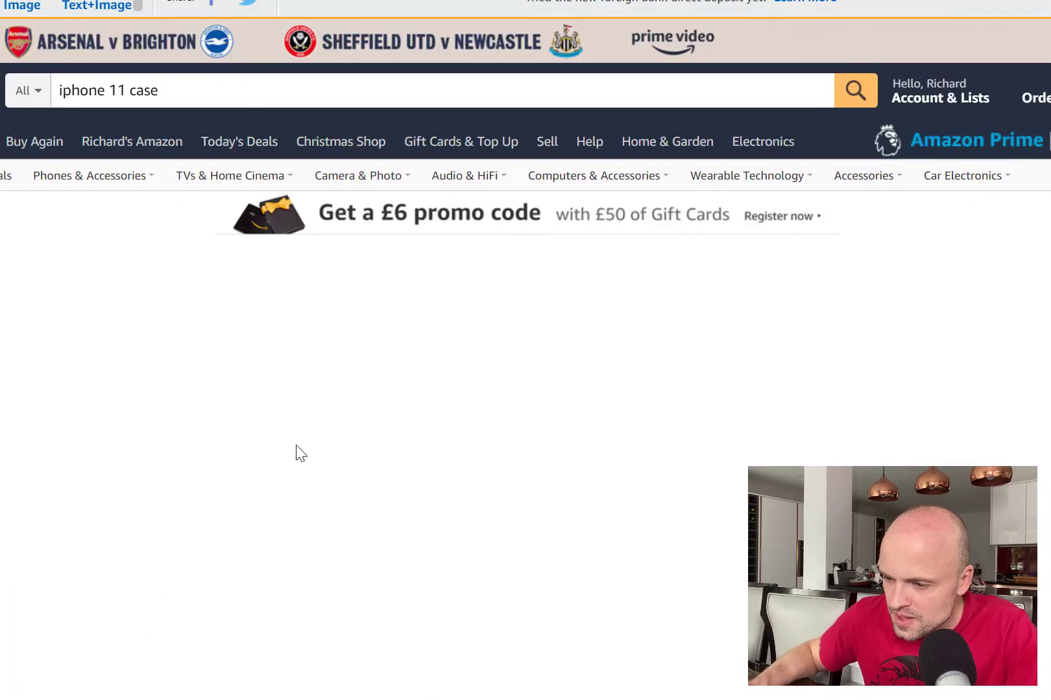
{"action": "left_click_drag", "start_coordinate": [733, 342], "coordinate": [526, 286]}
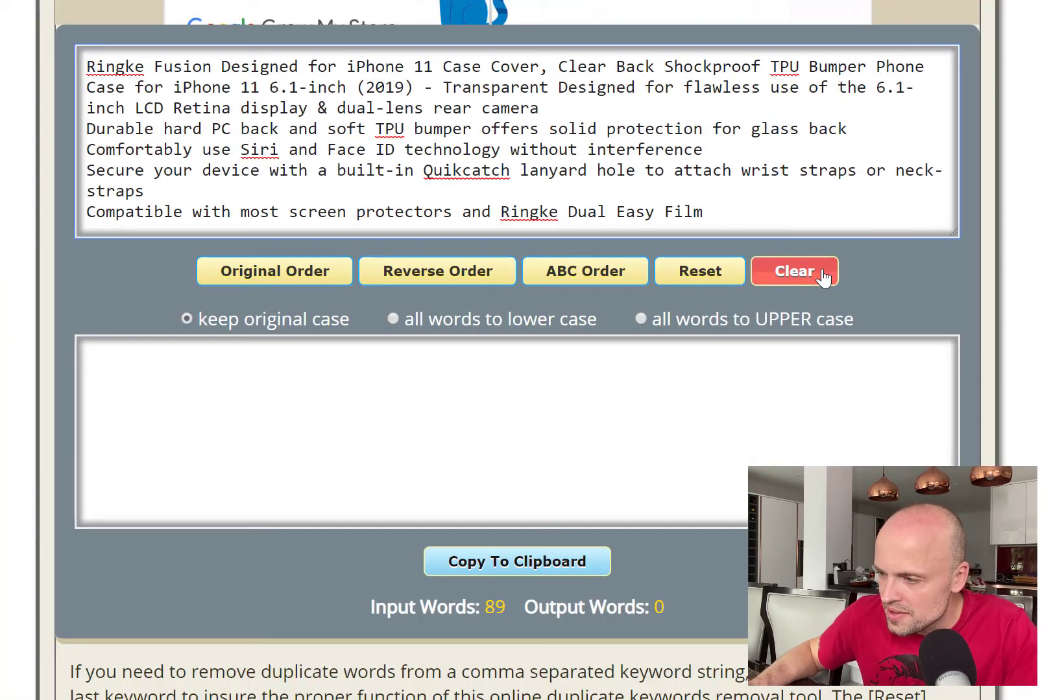
{"action": "type", "text": "Case for Apple iPhone 11 (2019), 6.1-Inch, Shock-Absorption Bumper Cover, Anti-Scratch Clear Back, HD Clear"}
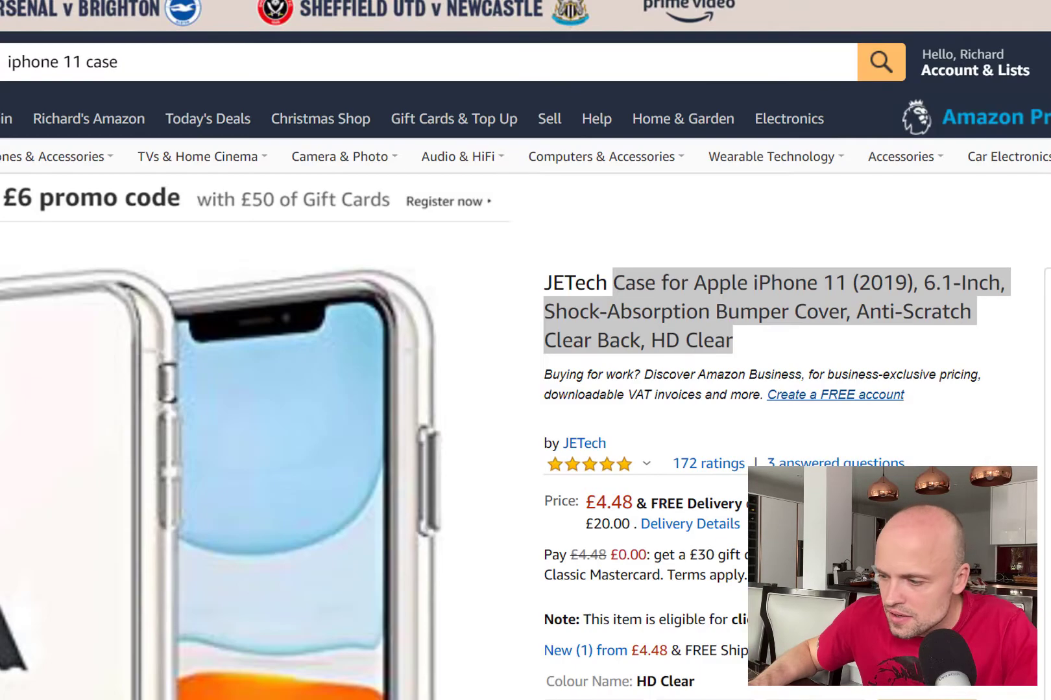
Copy the JETech bullet points and append them to the text in the duplicate word remover.
{"action": "scroll", "coordinate": [600, 626], "scroll_direction": "down", "scroll_amount": 6}
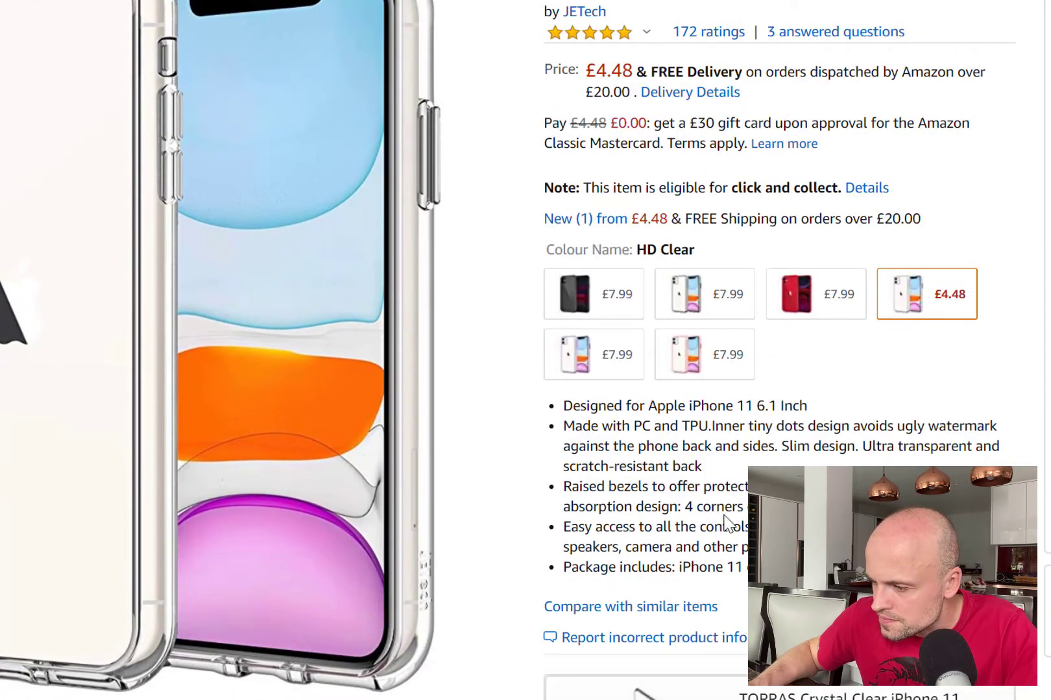
{"action": "left_click_drag", "start_coordinate": [745, 570], "coordinate": [565, 408]}
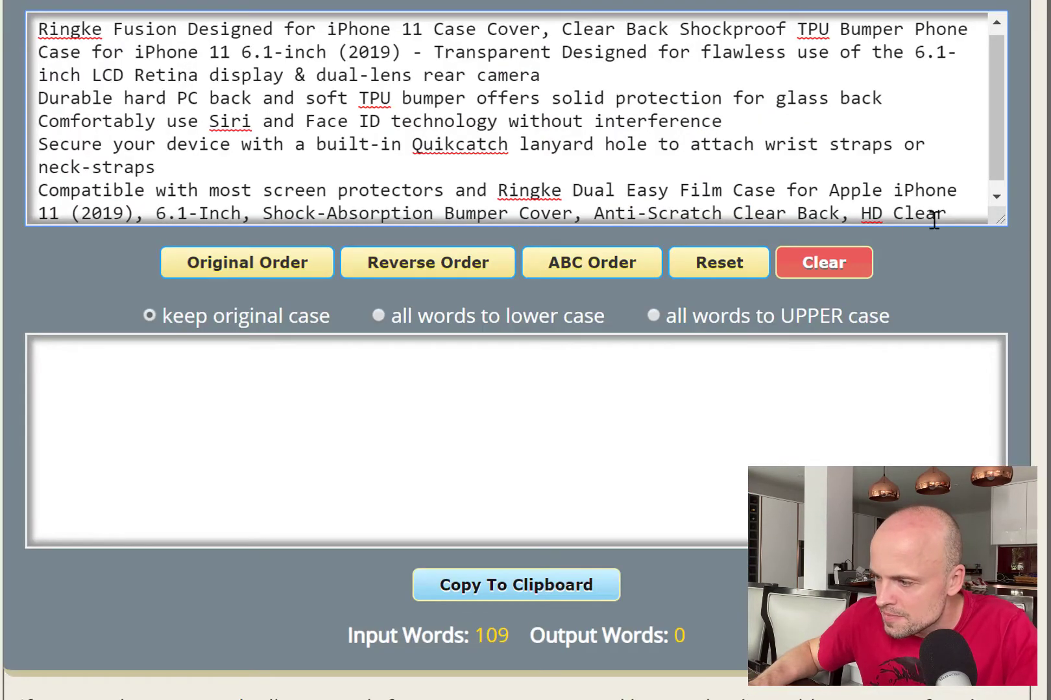
{"action": "left_click", "coordinate": [933, 218]}
{"action": "type", "text": "Designed for Apple iPhone 11 6.1 Inch Made with PC and TPU.Inner tiny dots design avoids ugly watermark against the phone back and sides. Slim design. Ultra transparent and scratch-resistant back Raised bezels to offer protection for screen and camera. Unique shock-absorption design: 4 corners effectively absorb shocks Easy access to all the controls and features; Perfect cutouts for speakers, camera and other ports Package includes: iPhone 11 case, customer service card"}
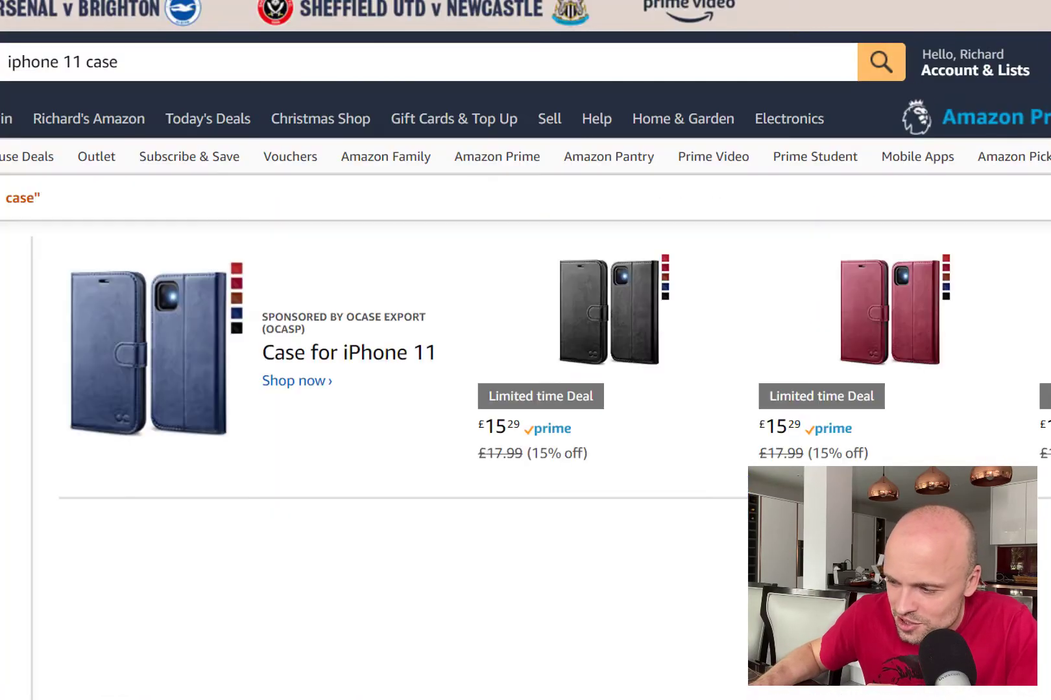
Open the RANVOO clear iPhone 11 case listing from the search results and append its bullet points to the duplicate remover's input.
{"action": "scroll", "coordinate": [609, 610], "scroll_direction": "down", "scroll_amount": 2}
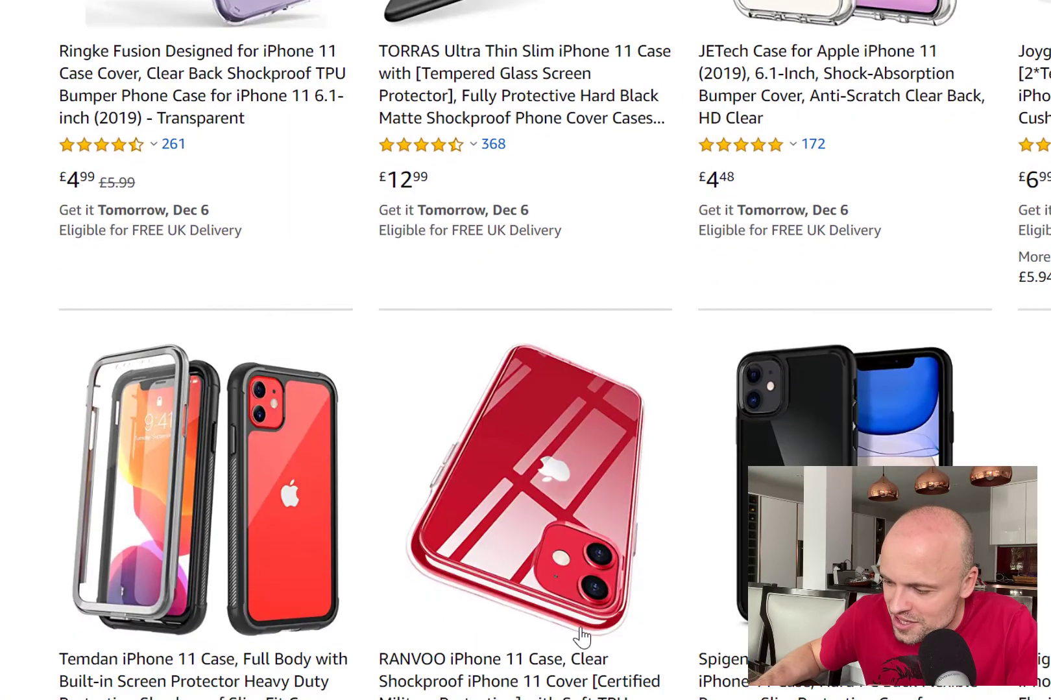
{"action": "left_click", "coordinate": [616, 680]}
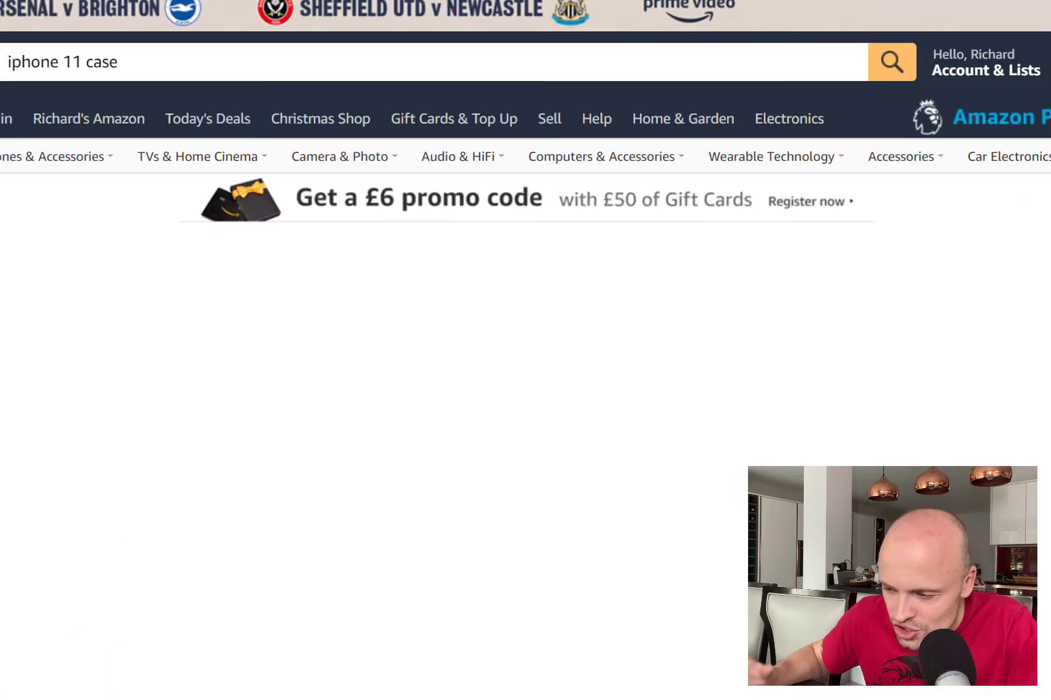
{"action": "scroll", "coordinate": [707, 585], "scroll_direction": "down", "scroll_amount": 5}
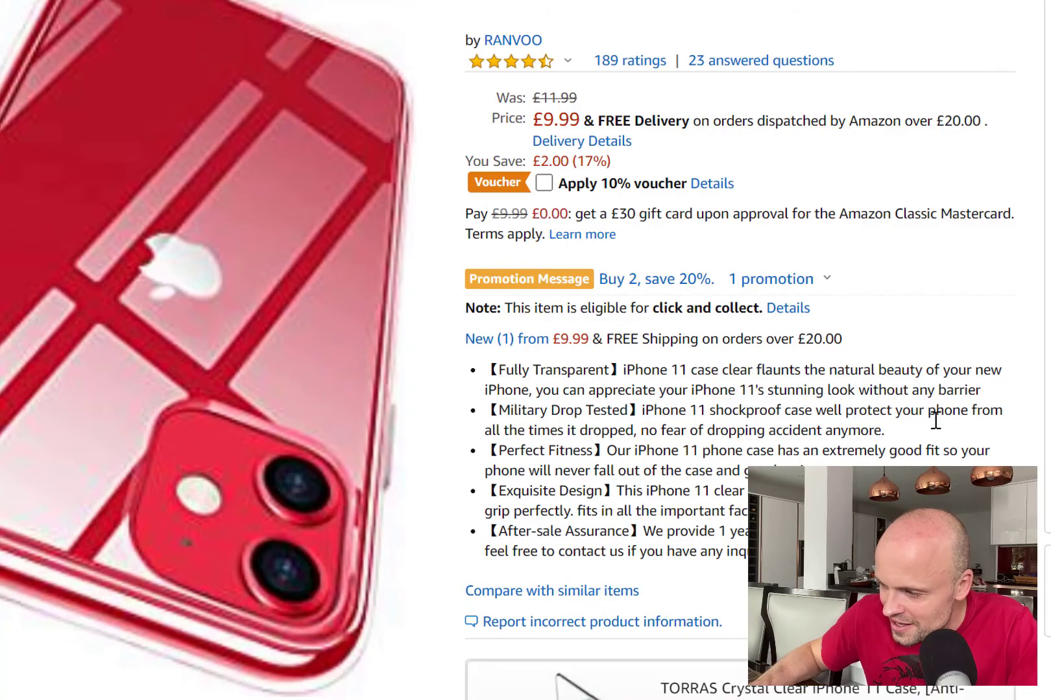
{"action": "left_click_drag", "start_coordinate": [804, 552], "coordinate": [492, 373]}
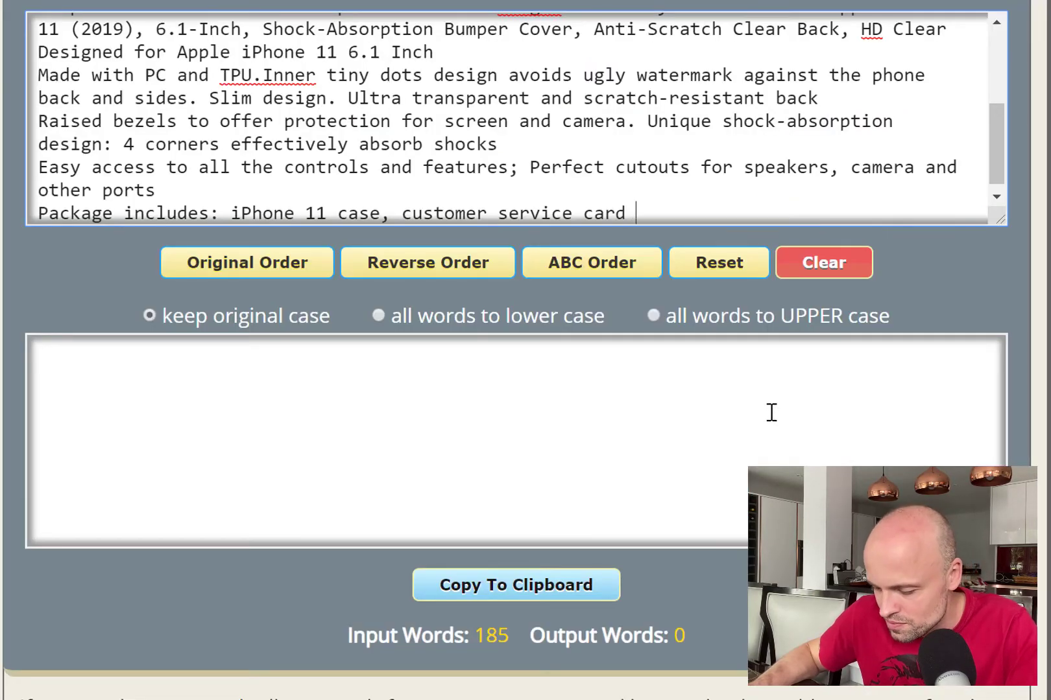
{"action": "key", "text": "ctrl+v"}
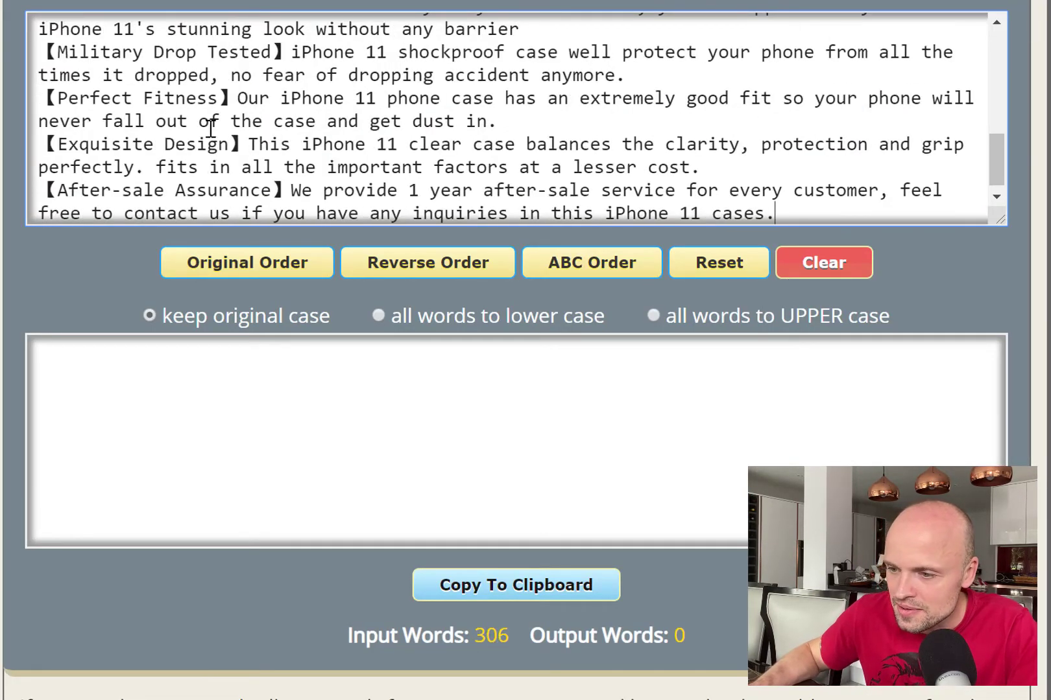
Remove the duplicate words from the combined listing text in original order, keeping the original case, and review the output.
{"action": "left_click", "coordinate": [252, 266]}
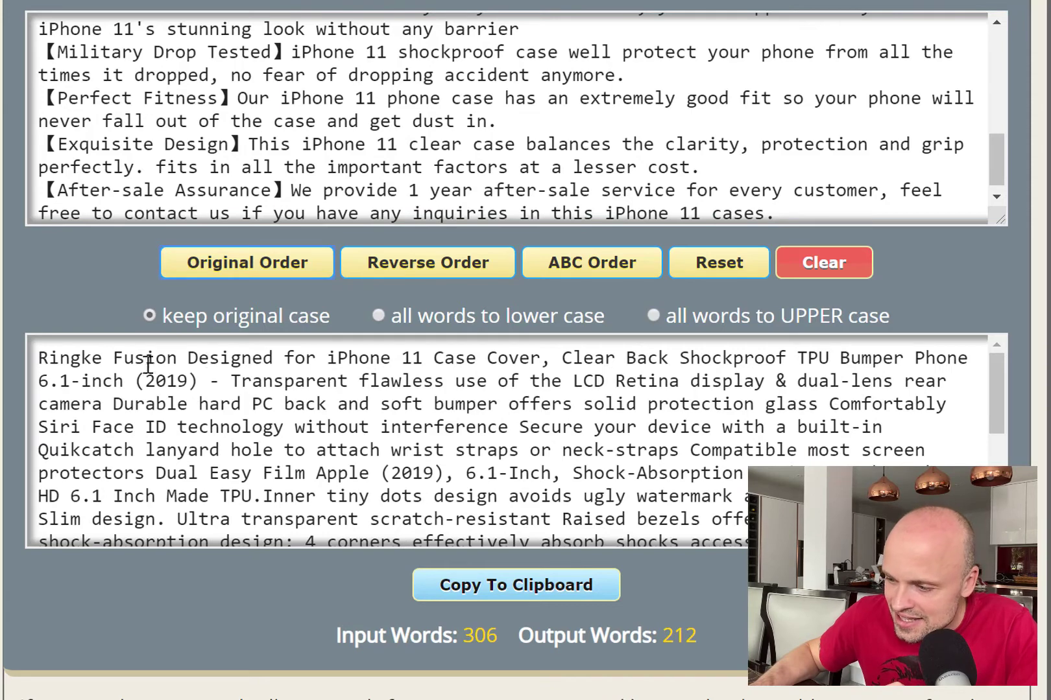
{"action": "scroll", "coordinate": [994, 433], "scroll_direction": "down", "scroll_amount": 4}
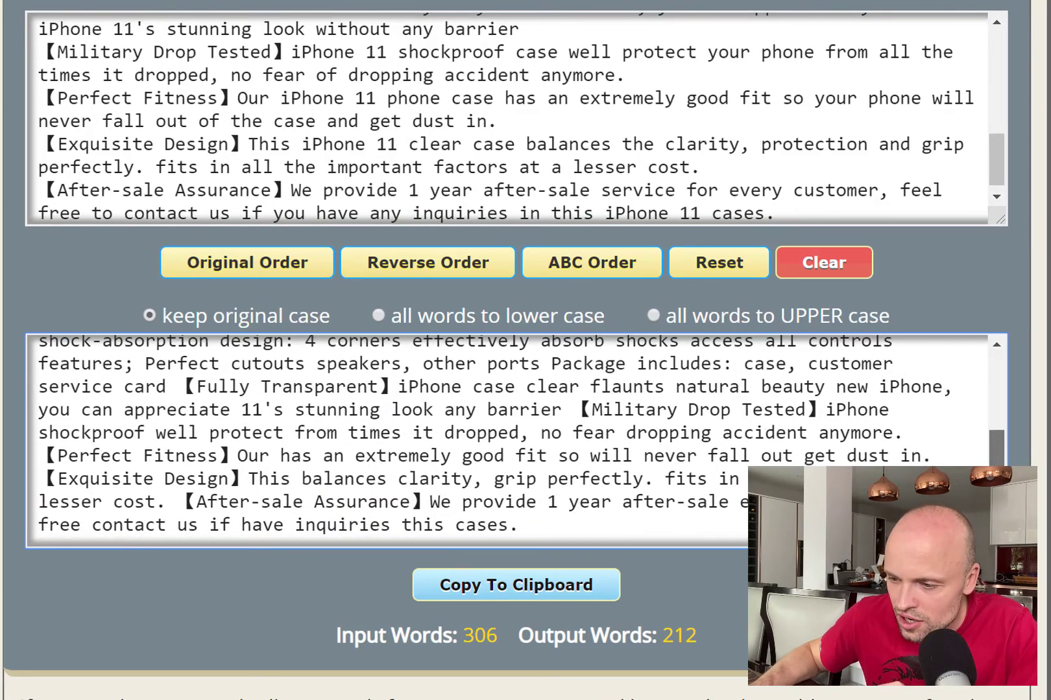
{"action": "scroll", "coordinate": [989, 414], "scroll_direction": "up", "scroll_amount": 5}
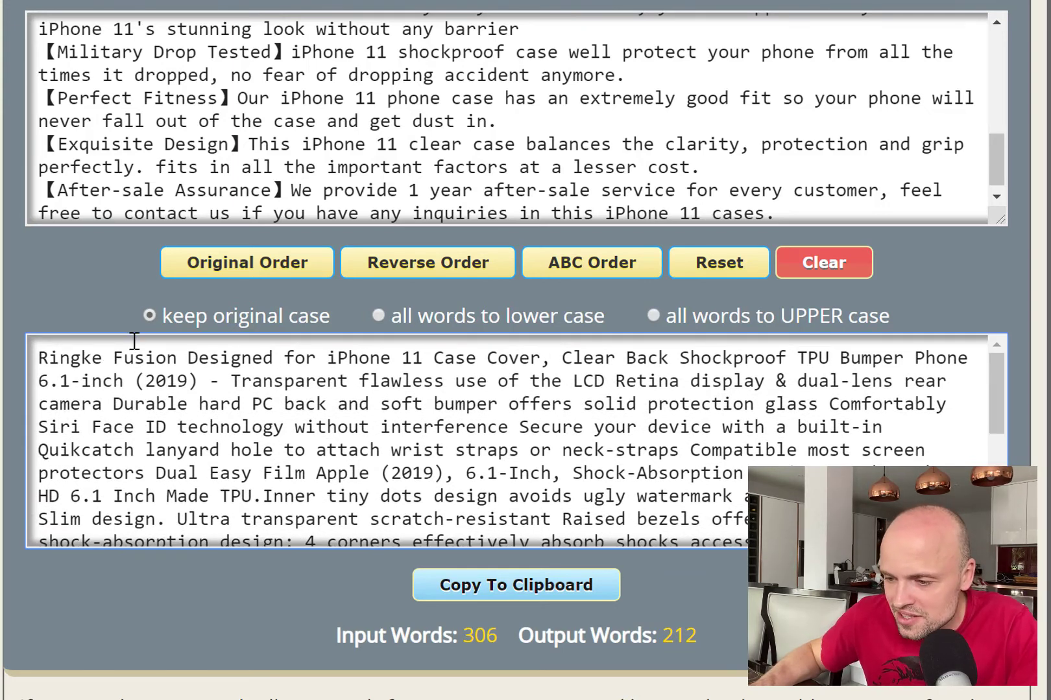
Copy the whole deduplicated word list, switch to the product description document in Word and paste it under the Hidden Keywords heading.
{"action": "key", "text": "ctrl+a"}
{"action": "key", "text": "ctrl+c"}
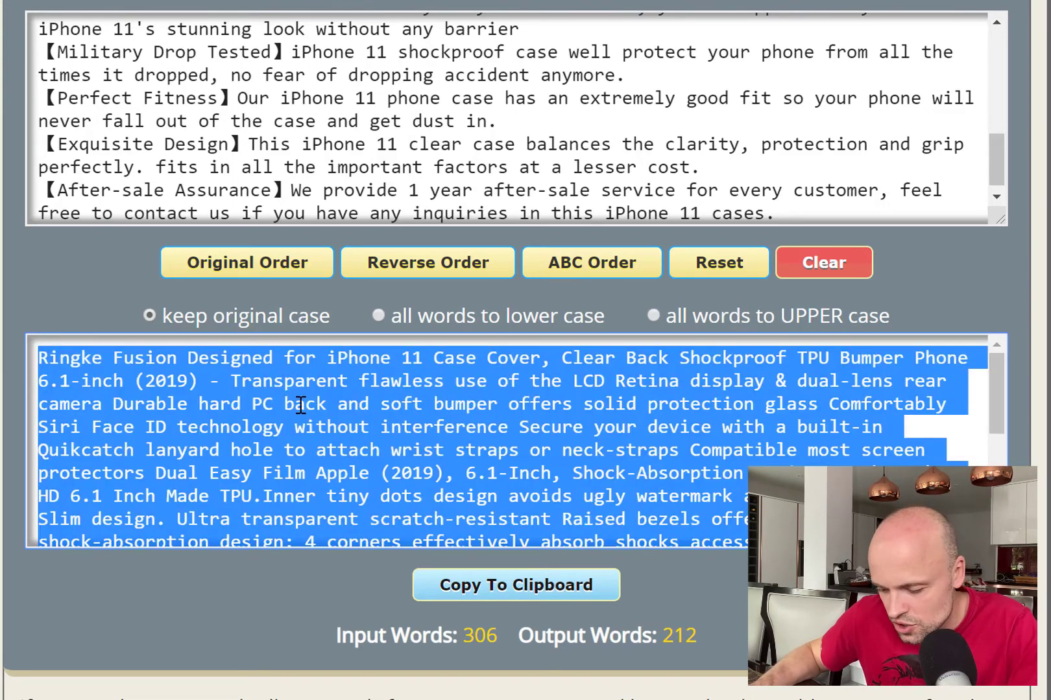
{"action": "left_click", "coordinate": [526, 699]}
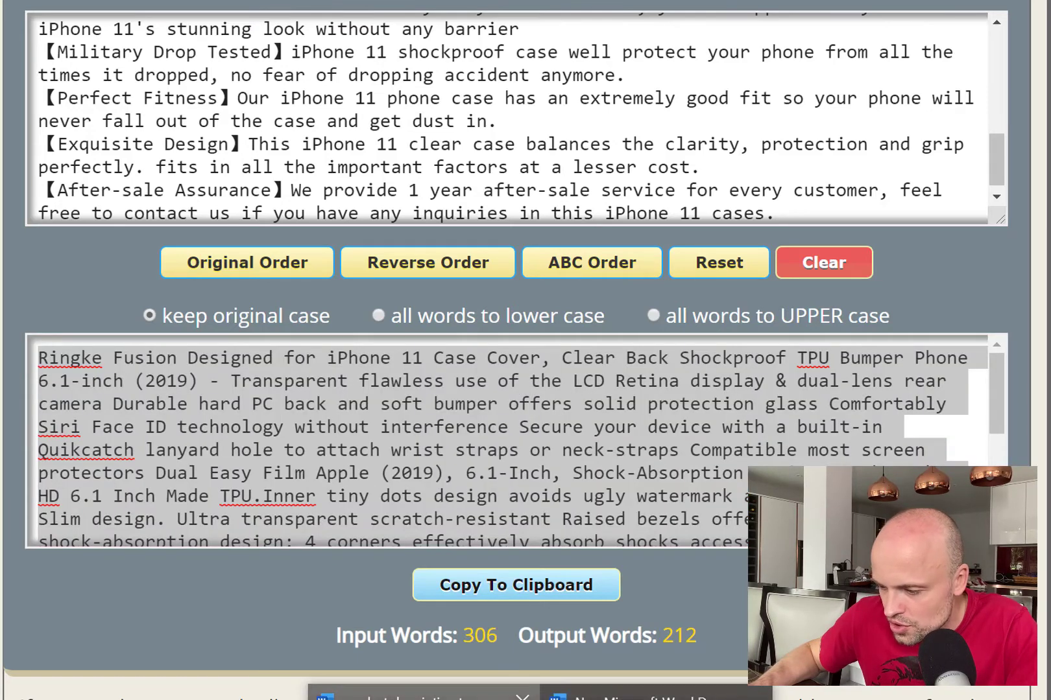
{"action": "left_click", "coordinate": [415, 694]}
{"action": "key", "text": "ctrl+v"}
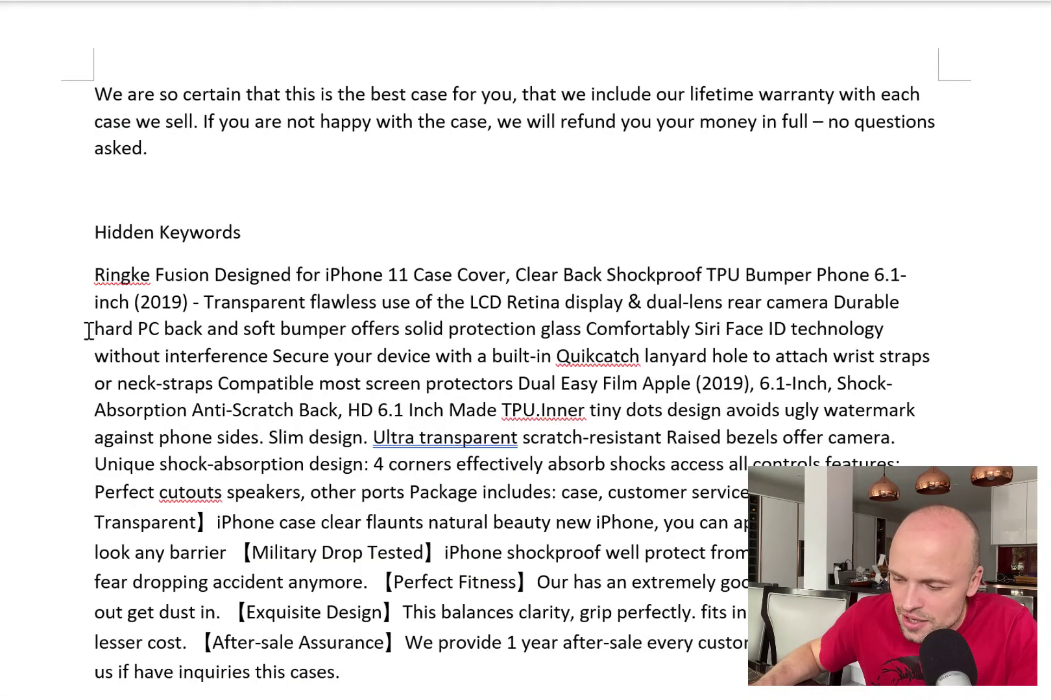
Delete the words "Ringke Fusion Designed for" from the start of the hidden keywords.
{"action": "double_click", "coordinate": [132, 274]}
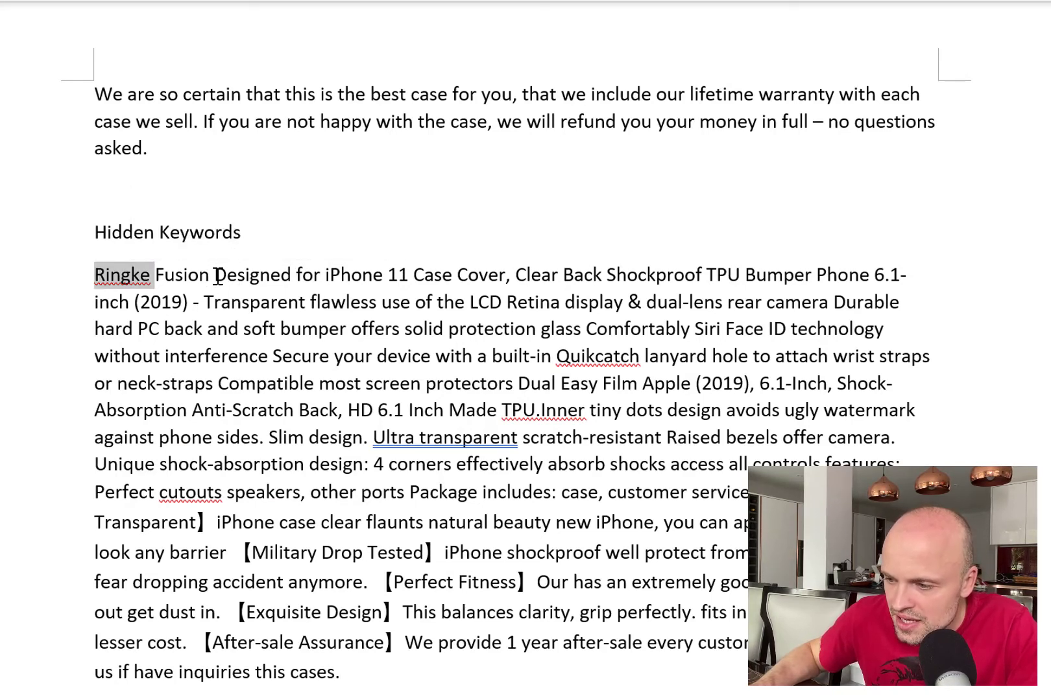
{"action": "left_click", "coordinate": [216, 275]}
{"action": "left_click_drag", "start_coordinate": [324, 275], "coordinate": [94, 272]}
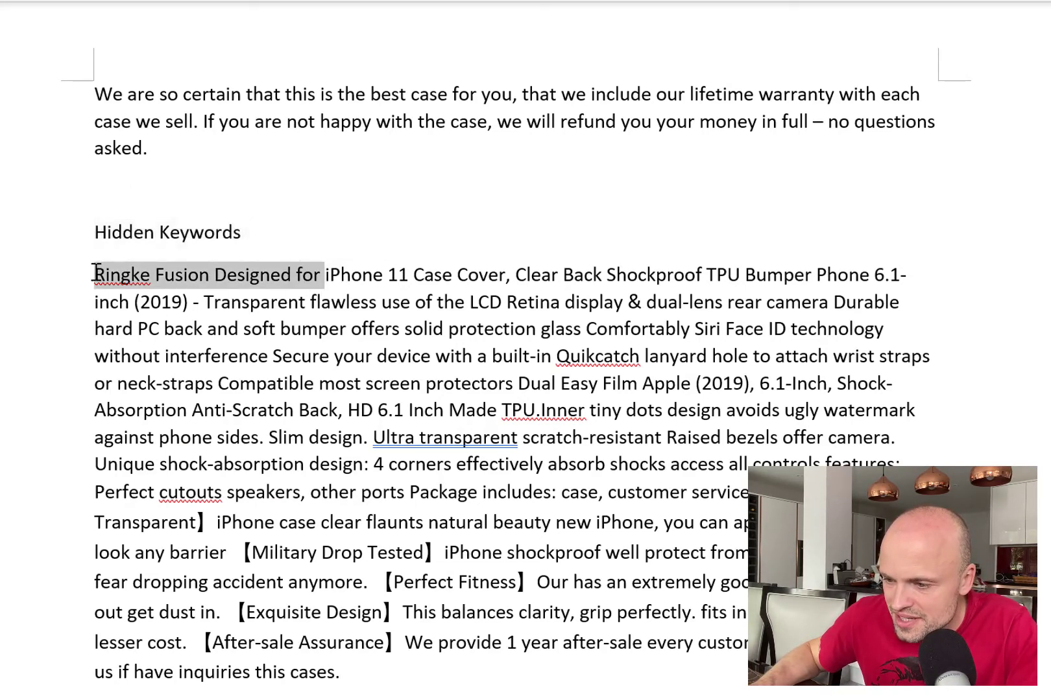
{"action": "key", "text": "Delete"}
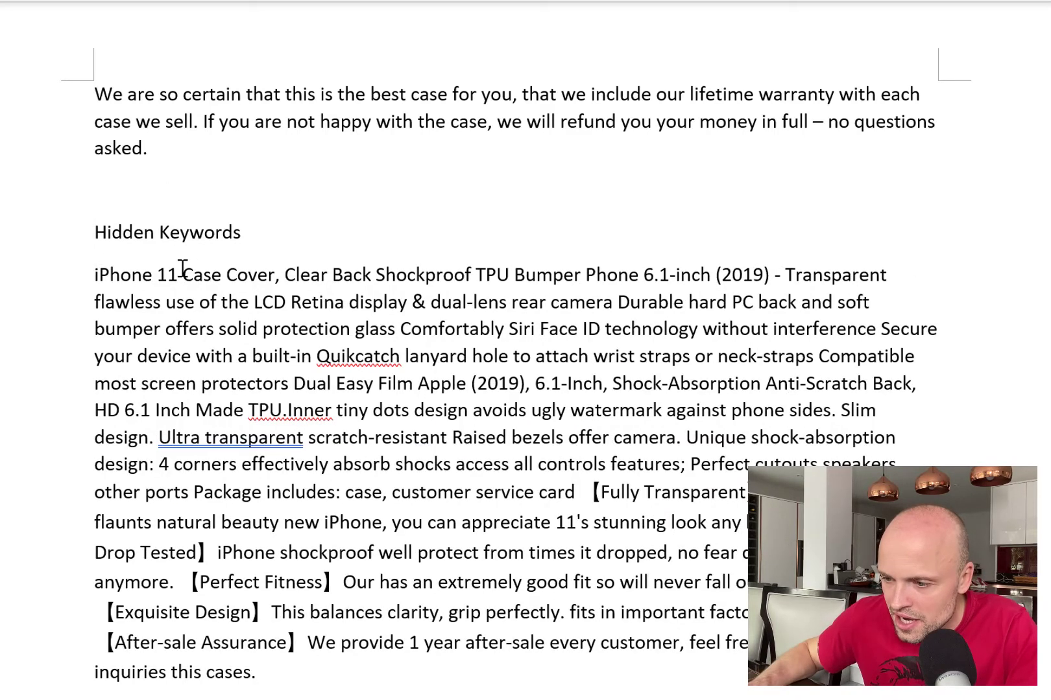
Remove the comma after "Cover", the dash before "Transparent" and the phrase "flawless use of the" from the hidden keywords.
{"action": "left_click", "coordinate": [283, 279]}
{"action": "key", "text": "BackSpace"}
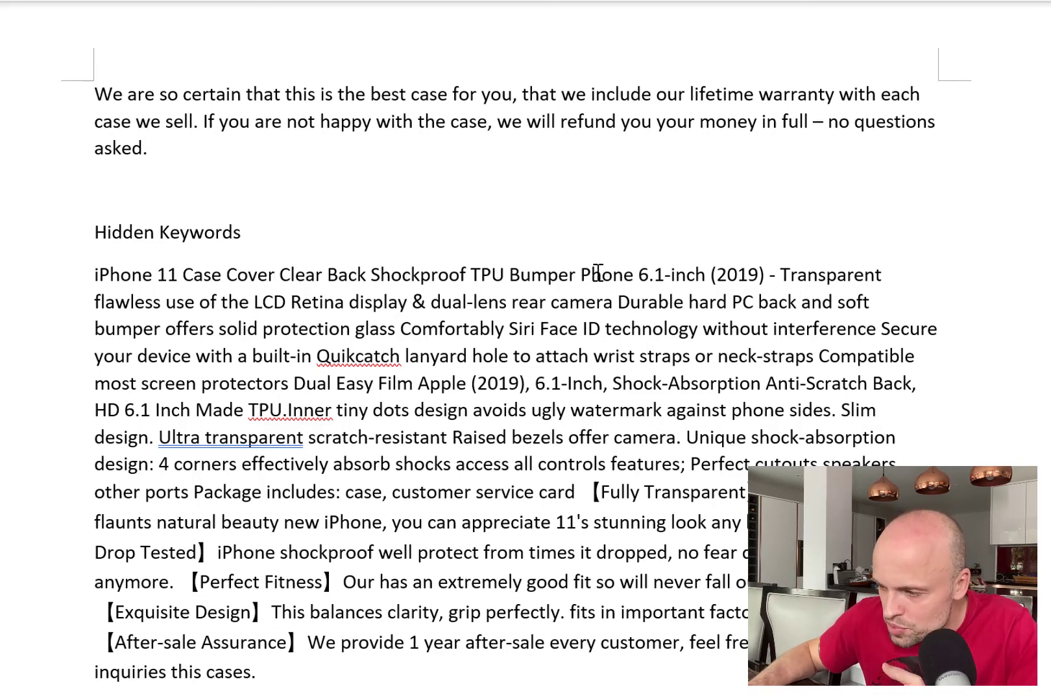
{"action": "left_click", "coordinate": [710, 275]}
{"action": "mouse_move", "coordinate": [768, 274]}
{"action": "left_mouse_down"}
{"action": "mouse_move", "coordinate": [807, 269]}
{"action": "mouse_move", "coordinate": [776, 274]}
{"action": "left_mouse_up"}
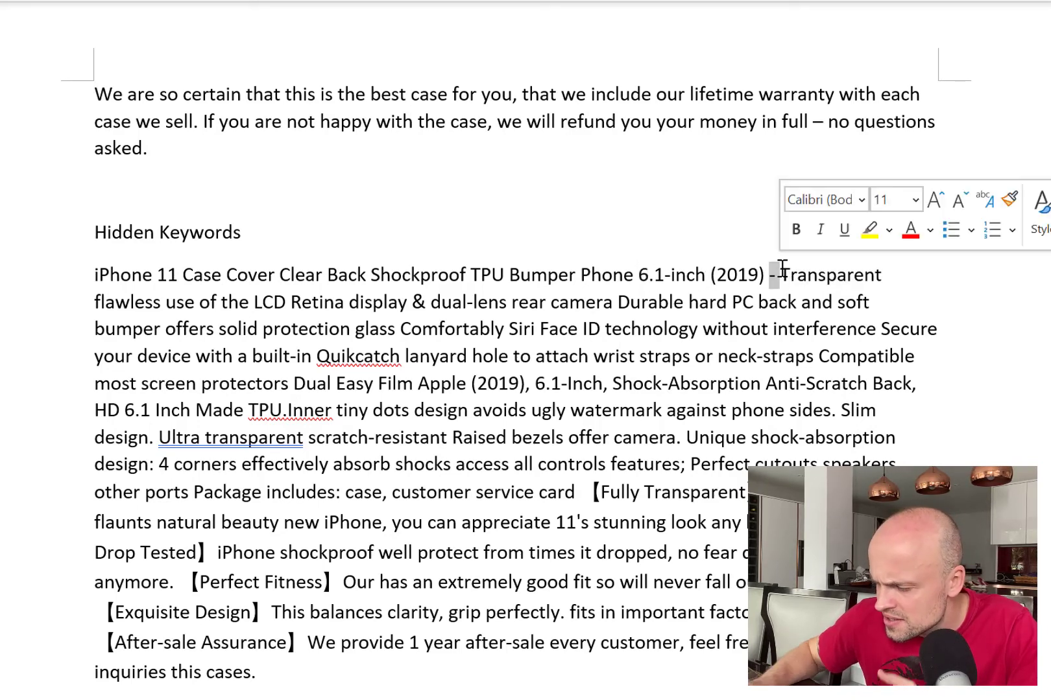
{"action": "key", "text": "BackSpace"}
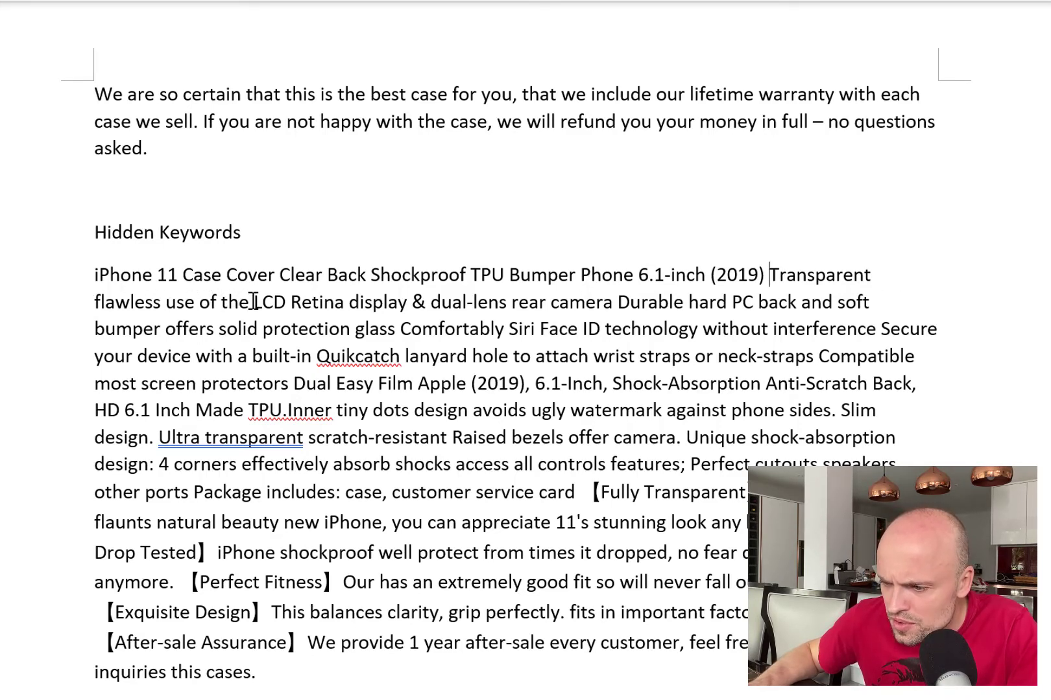
{"action": "left_click_drag", "start_coordinate": [250, 301], "coordinate": [126, 300]}
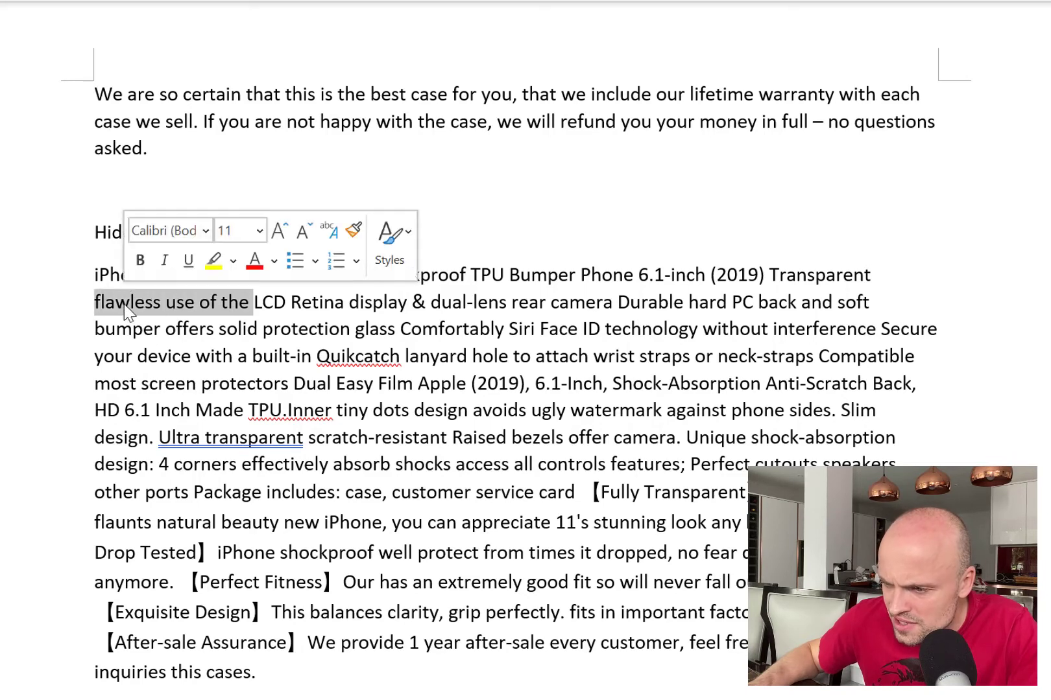
{"action": "key", "text": "BackSpace"}
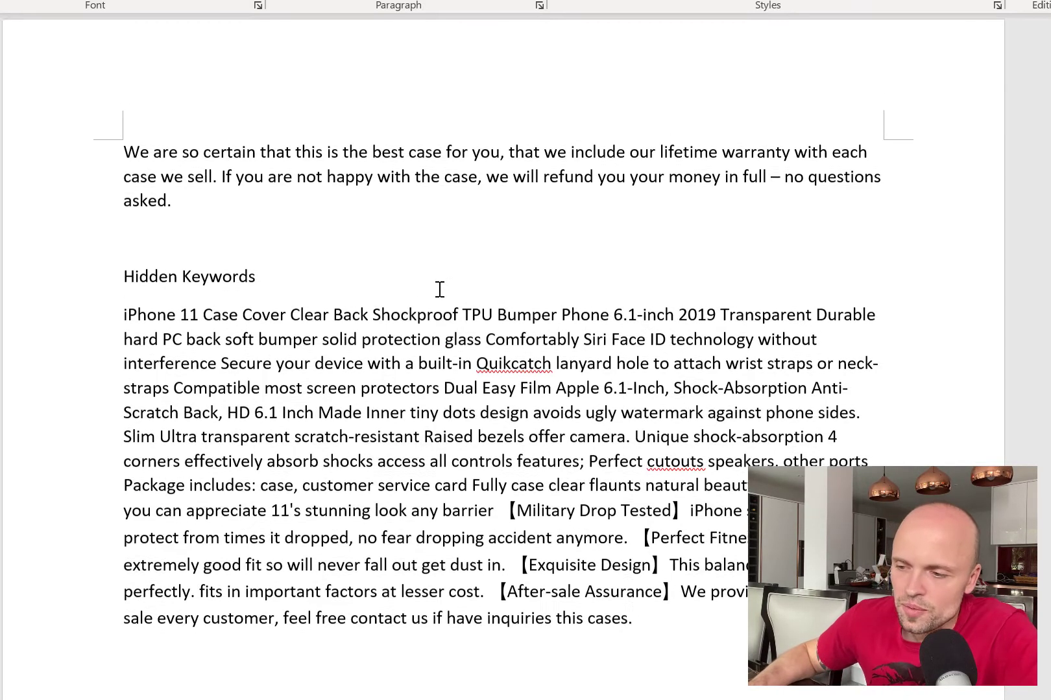
{"action": "scroll", "coordinate": [438, 291], "scroll_direction": "up", "scroll_amount": 2}
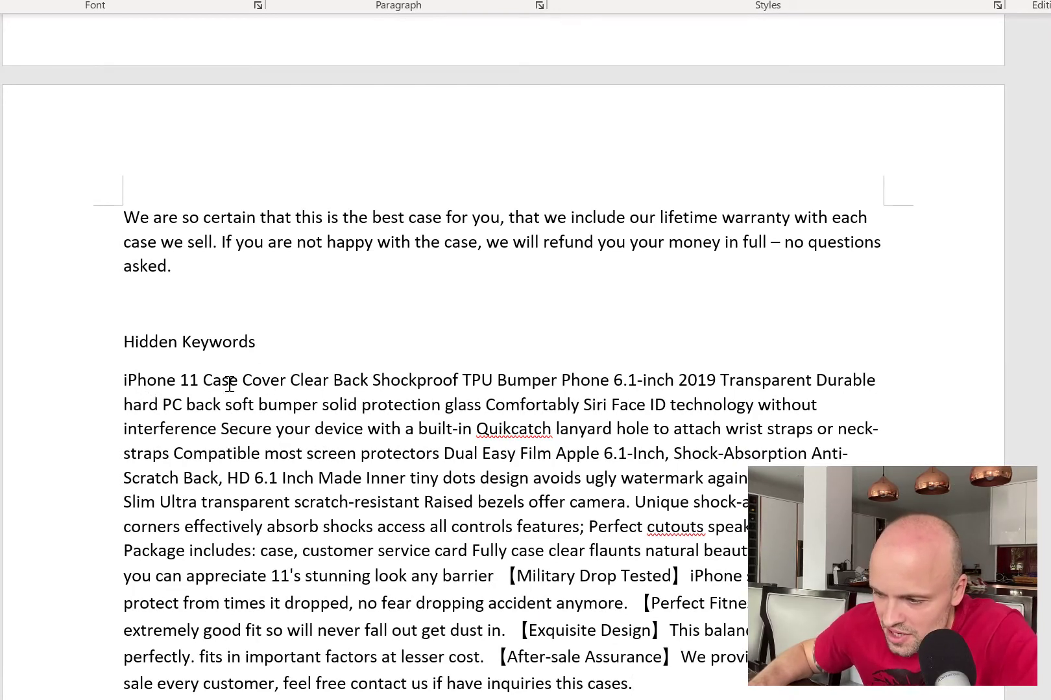
{"action": "scroll", "coordinate": [652, 448], "scroll_direction": "up", "scroll_amount": 3}
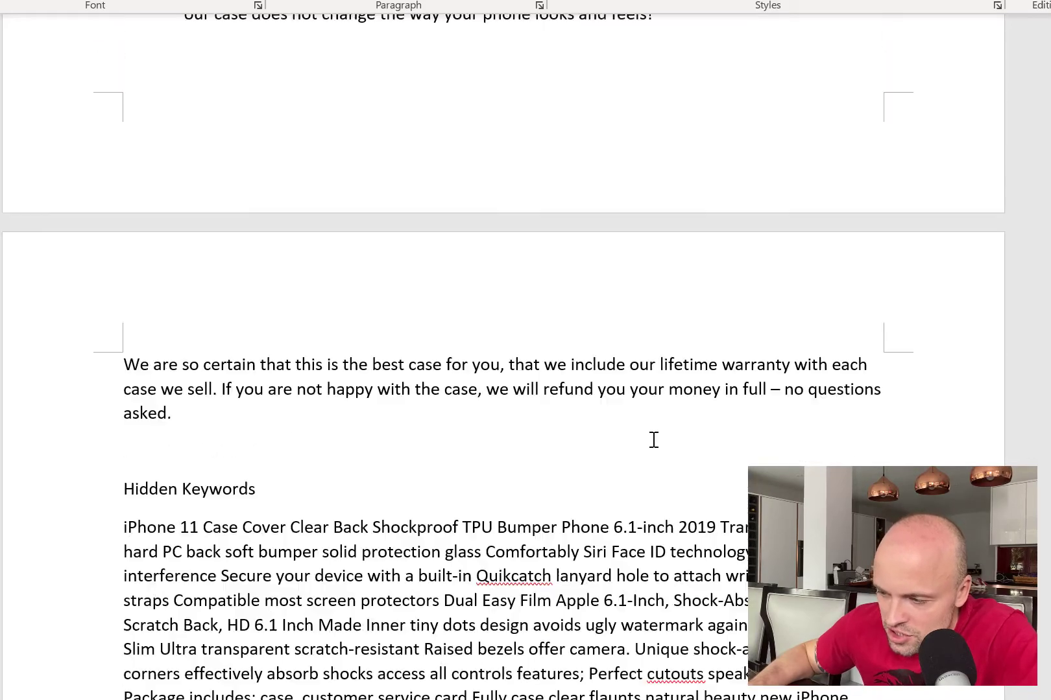
Review the hidden keywords at the end of the document and the parts of the product title against the brand, product, keywords, colour/size pattern.
{"action": "scroll", "coordinate": [284, 421], "scroll_direction": "down", "scroll_amount": 4}
{"action": "scroll", "coordinate": [521, 432], "scroll_direction": "down", "scroll_amount": 1}
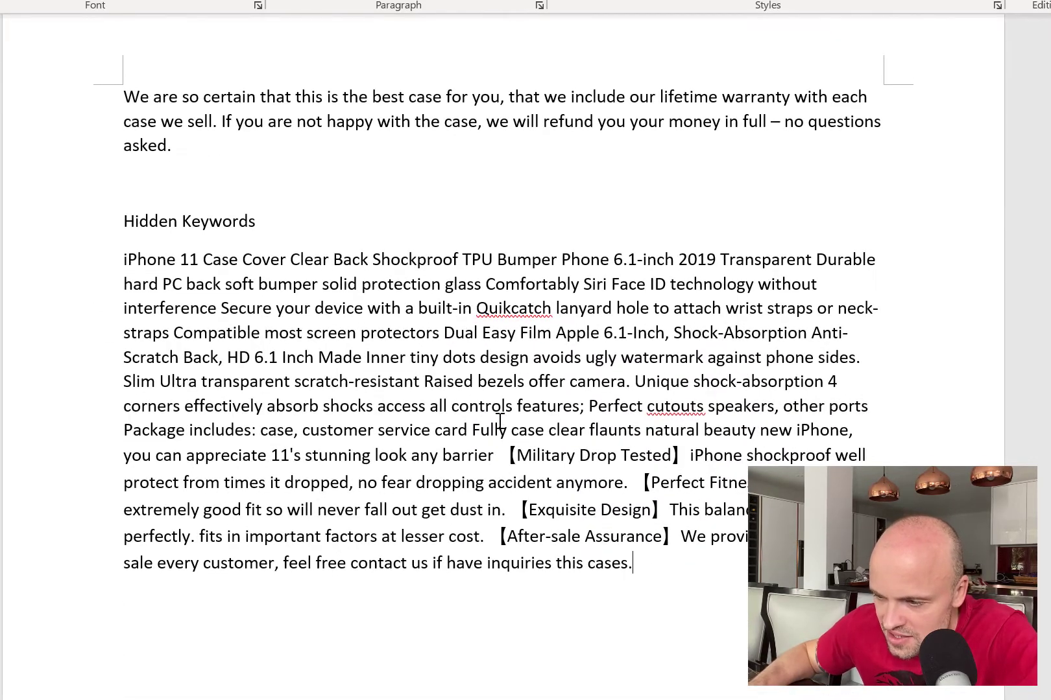
{"action": "scroll", "coordinate": [550, 385], "scroll_direction": "up", "scroll_amount": 15}
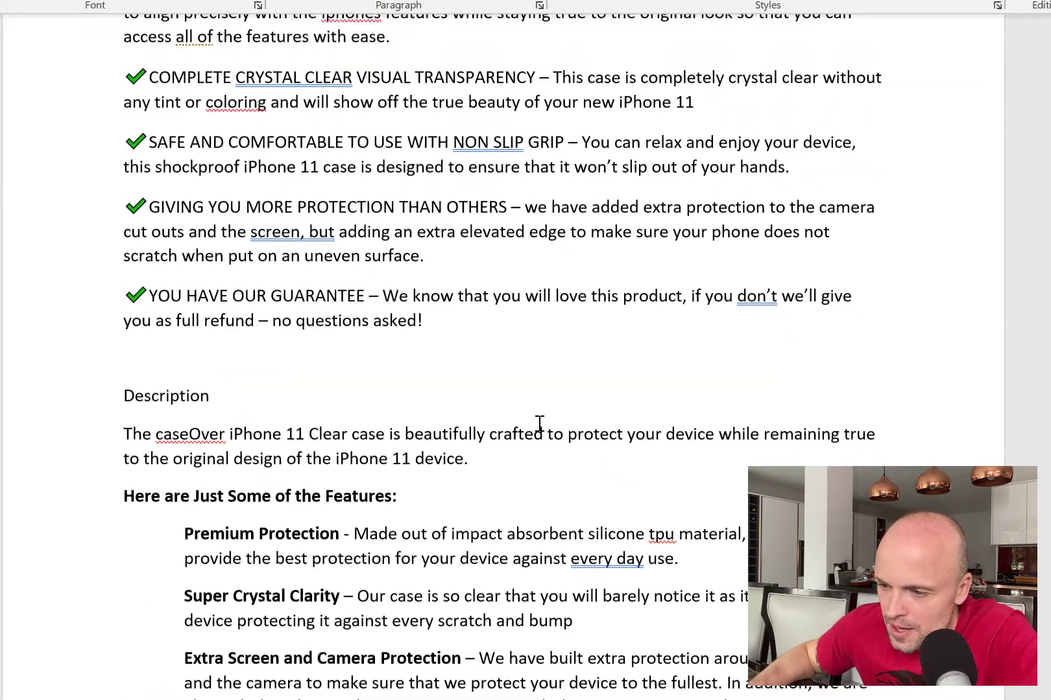
{"action": "scroll", "coordinate": [541, 425], "scroll_direction": "up", "scroll_amount": 4}
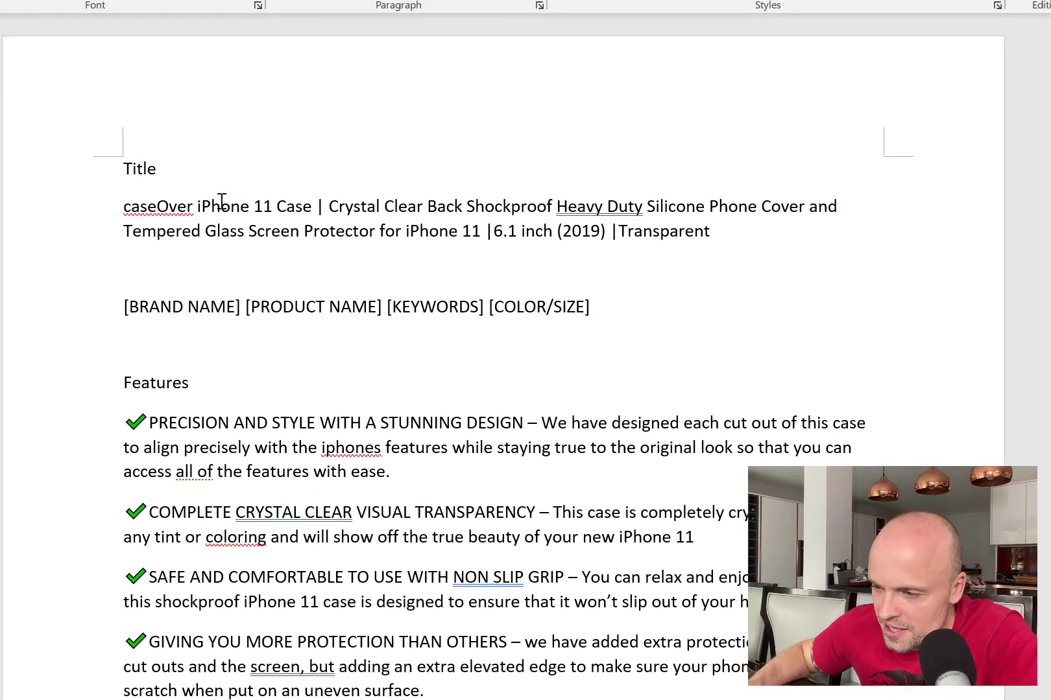
{"action": "double_click", "coordinate": [166, 206]}
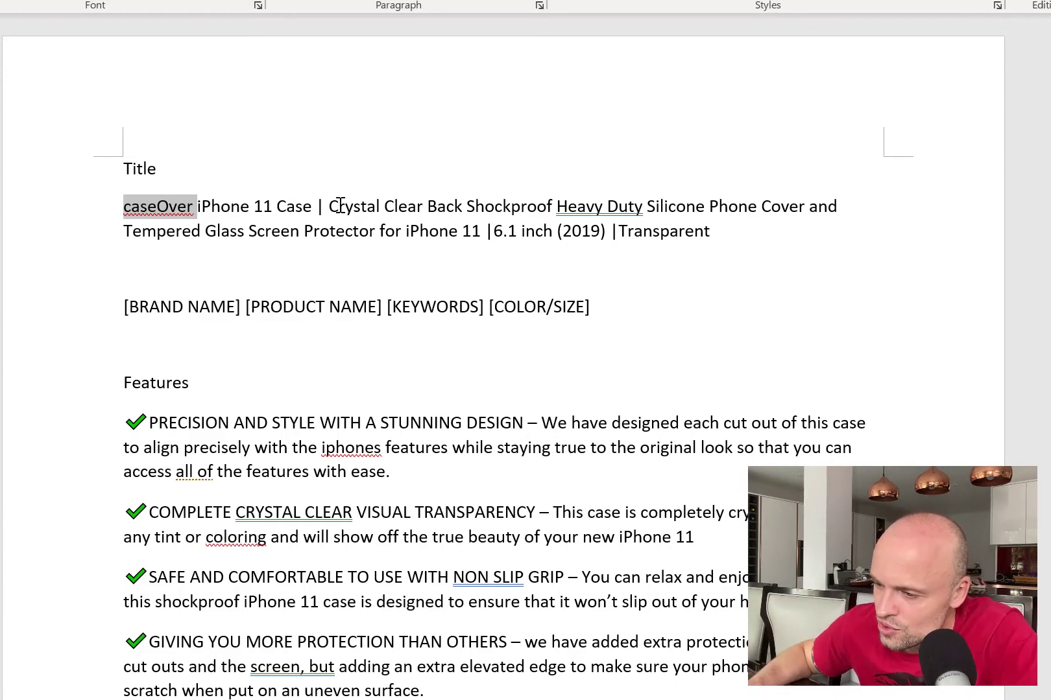
{"action": "left_click_drag", "start_coordinate": [303, 206], "coordinate": [206, 208]}
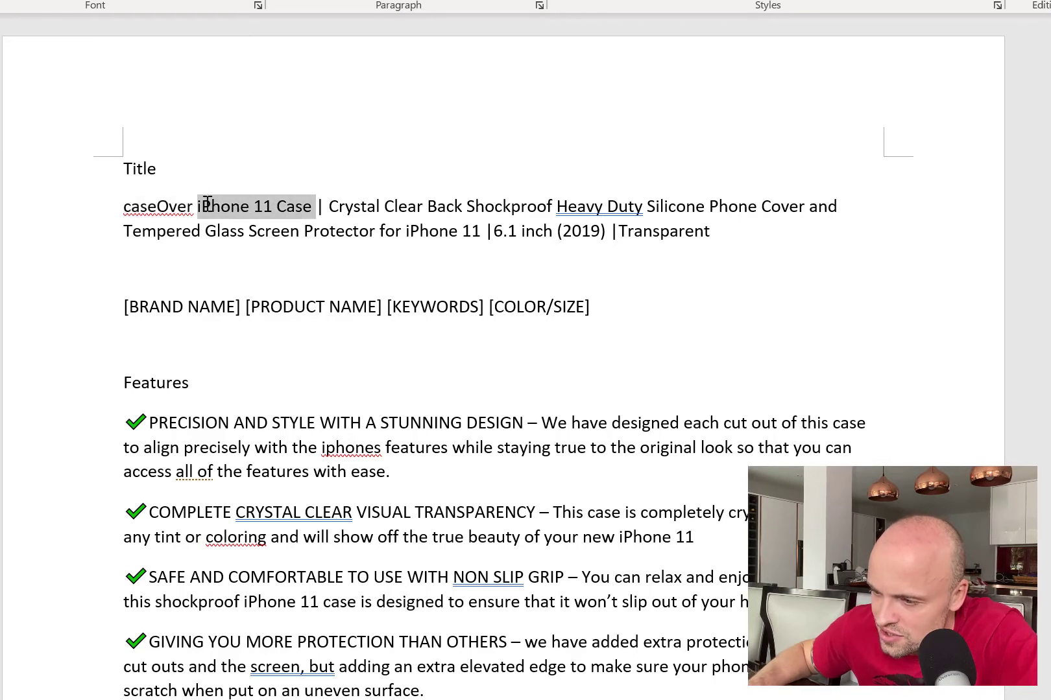
{"action": "left_click", "coordinate": [346, 206]}
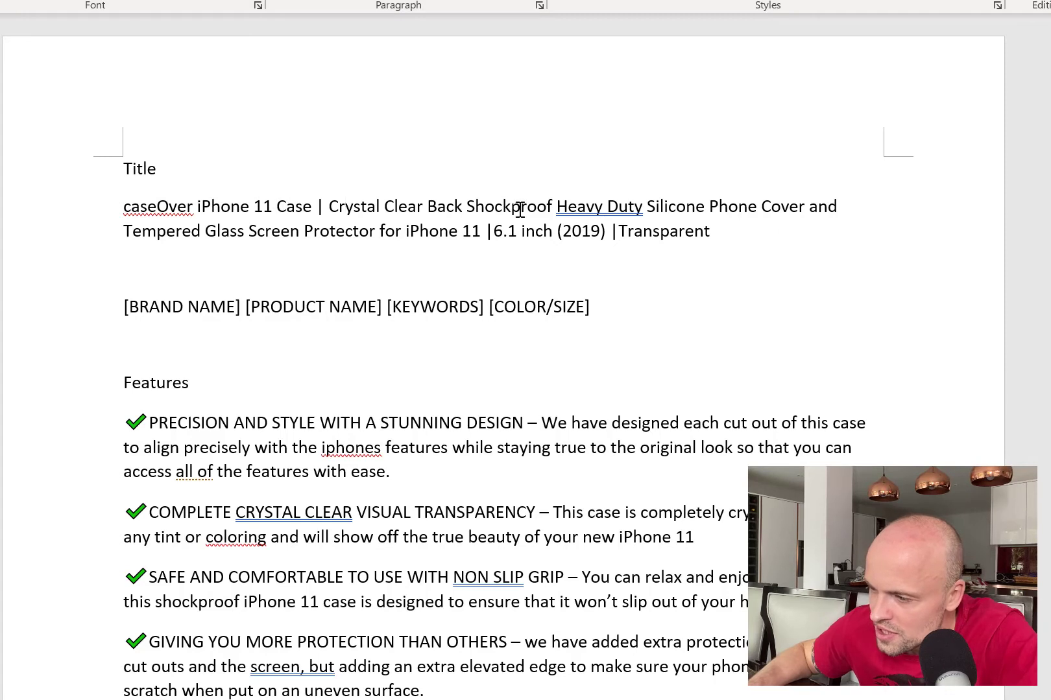
{"action": "left_click", "coordinate": [367, 206]}
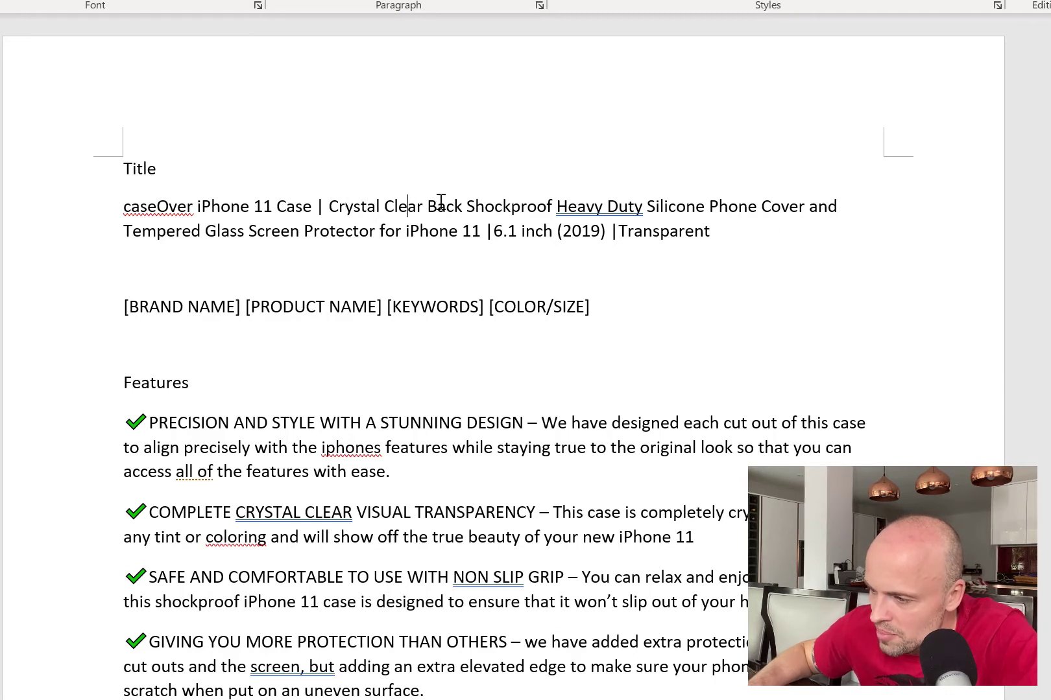
{"action": "left_click", "coordinate": [593, 206]}
{"action": "left_click", "coordinate": [664, 207]}
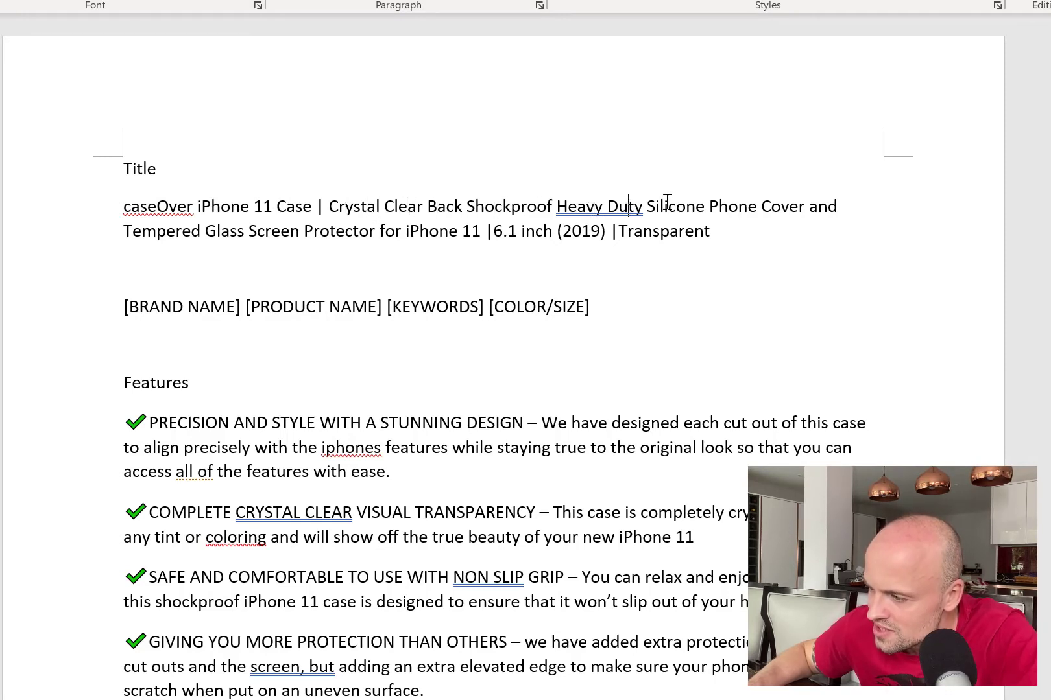
{"action": "left_click", "coordinate": [737, 206]}
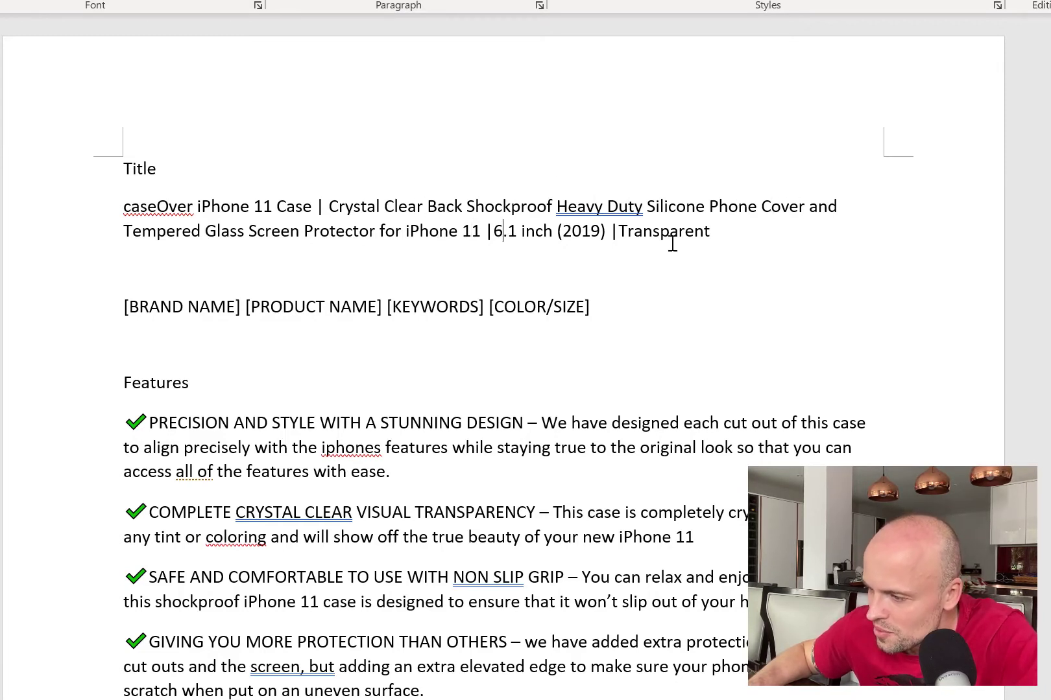
{"action": "left_click_drag", "start_coordinate": [739, 231], "coordinate": [124, 206]}
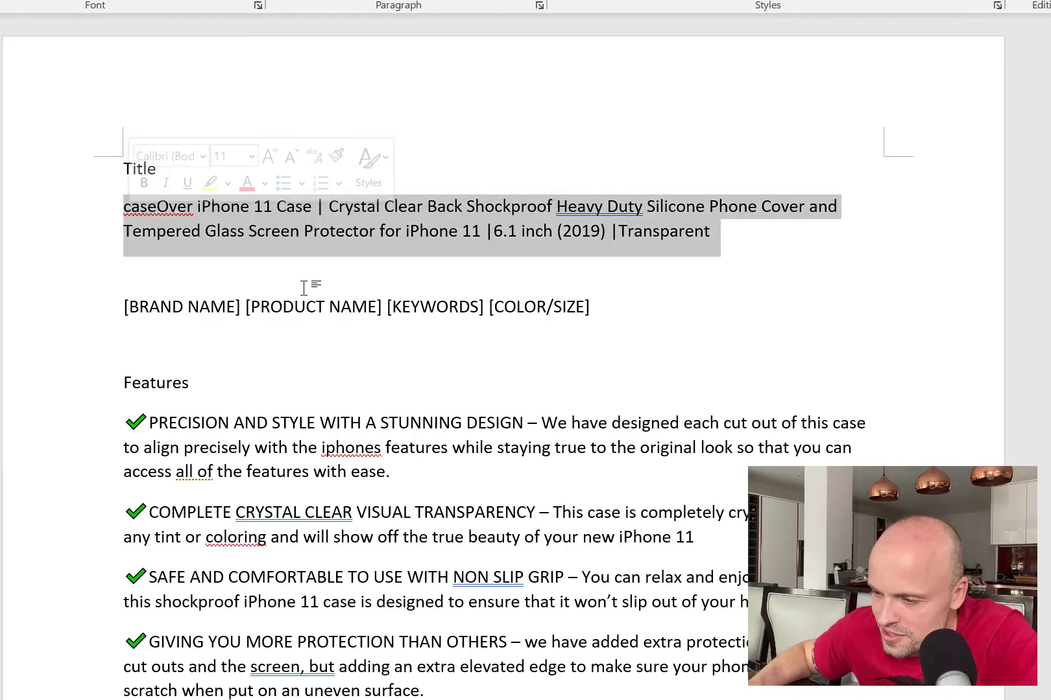
{"action": "left_click", "coordinate": [738, 240]}
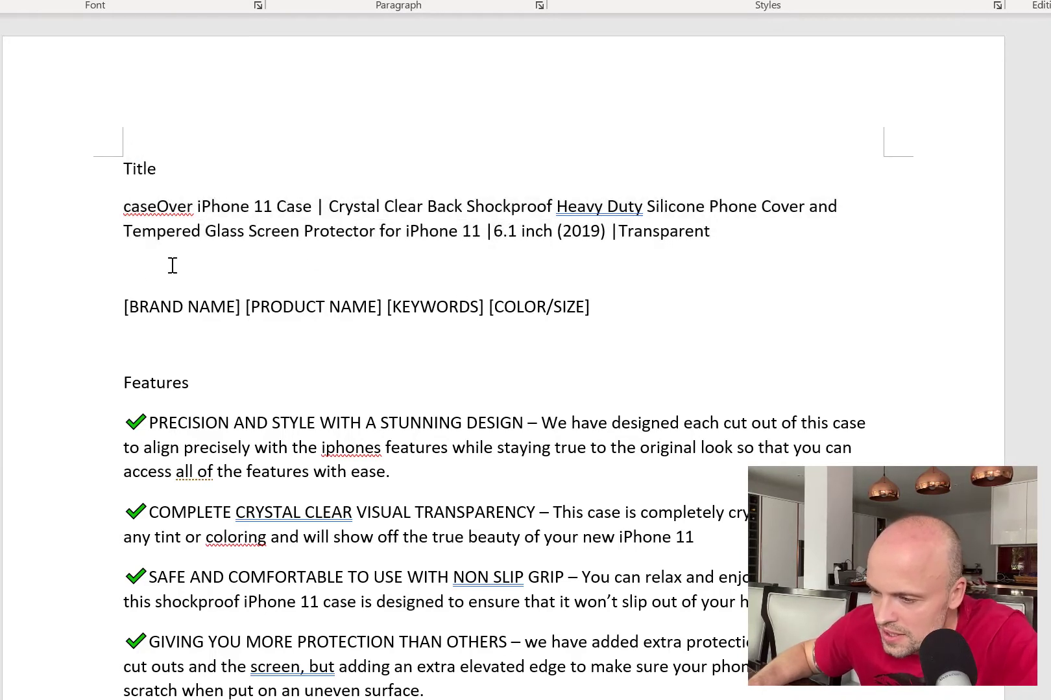
{"action": "left_click_drag", "start_coordinate": [719, 231], "coordinate": [103, 216]}
{"action": "right_click", "coordinate": [227, 240]}
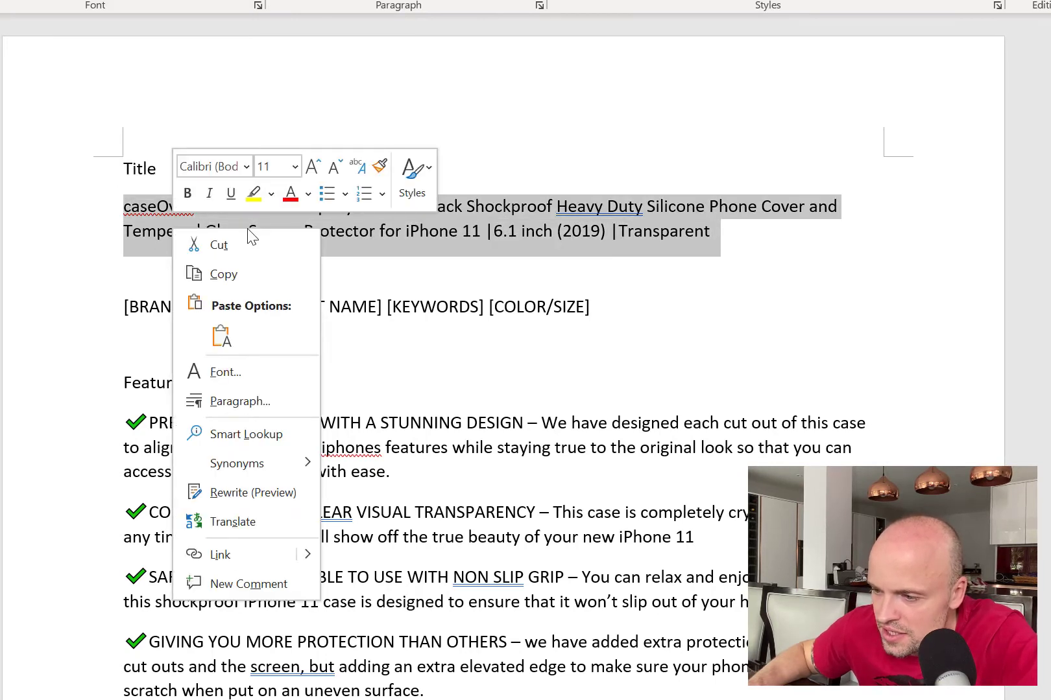
{"action": "left_click", "coordinate": [228, 275]}
Insert a space after the separators before "6.1 inch" and "Transparent" in the product title.
{"action": "left_click", "coordinate": [727, 247]}
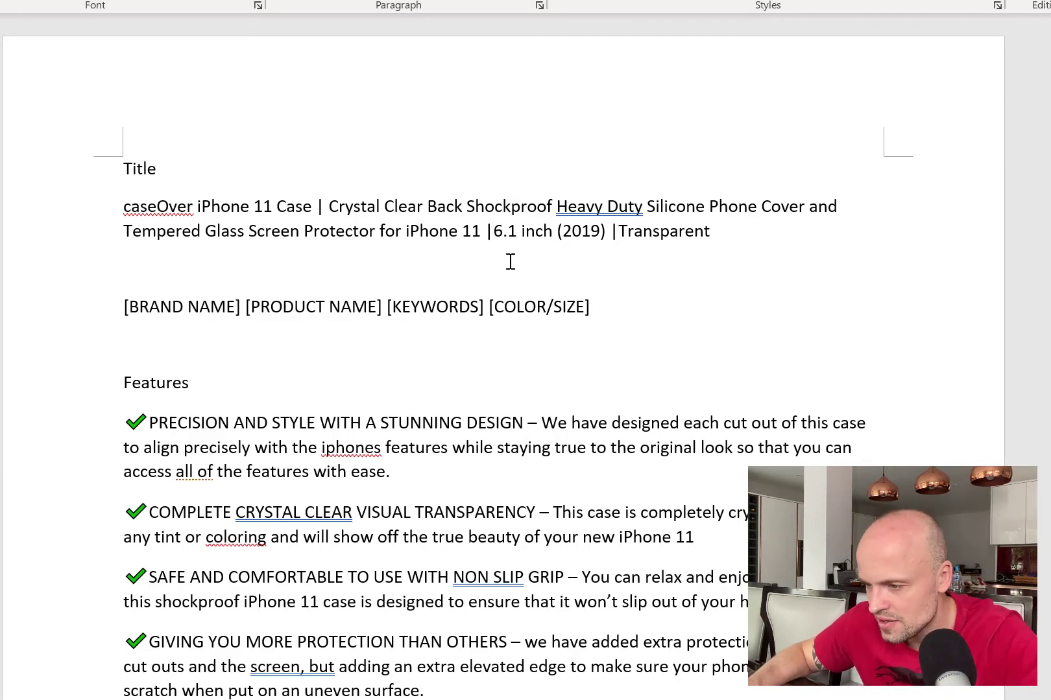
{"action": "left_click", "coordinate": [493, 231]}
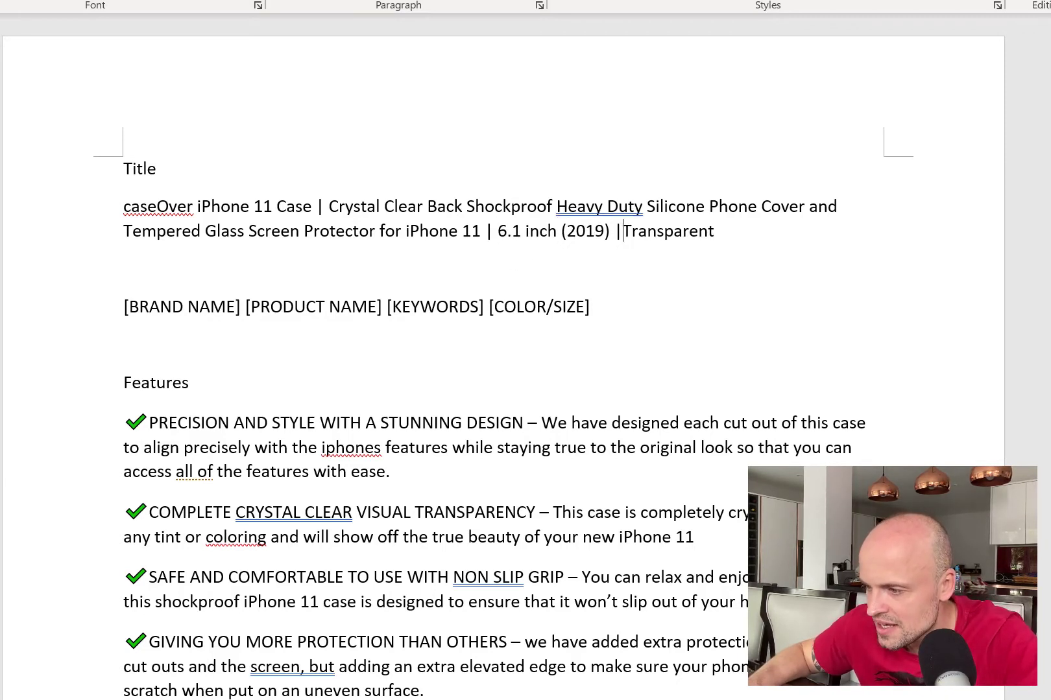
Copy the complete product title, switch to the Amazon Seller Central listing in the browser and paste it as the Item Title.
{"action": "left_click_drag", "start_coordinate": [718, 230], "coordinate": [125, 205]}
{"action": "right_click", "coordinate": [140, 212]}
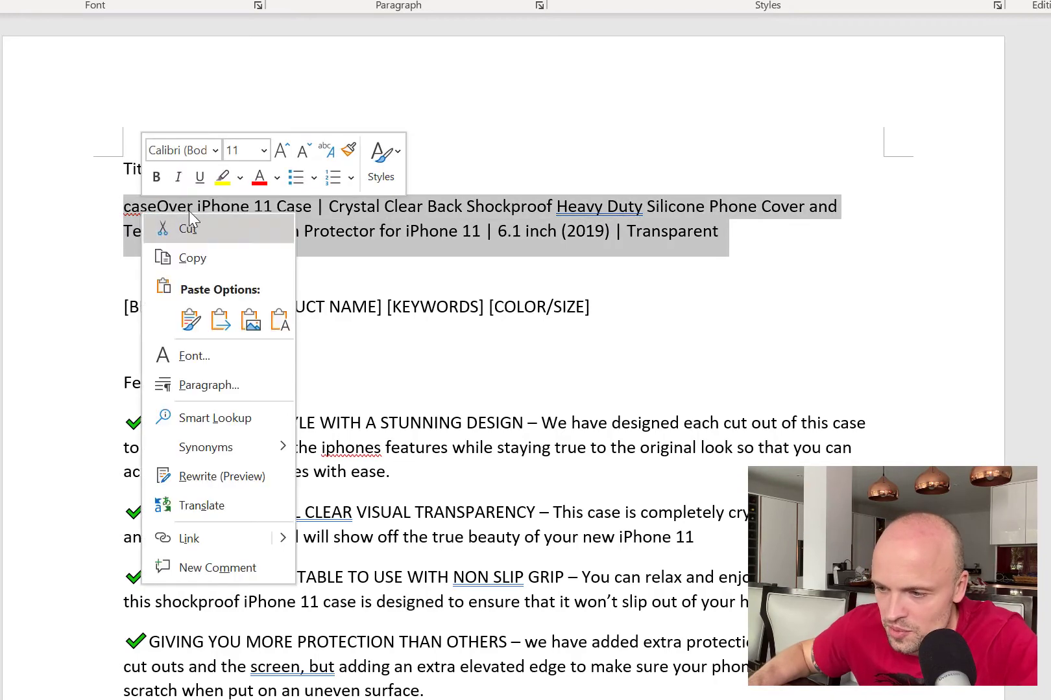
{"action": "left_click", "coordinate": [227, 260]}
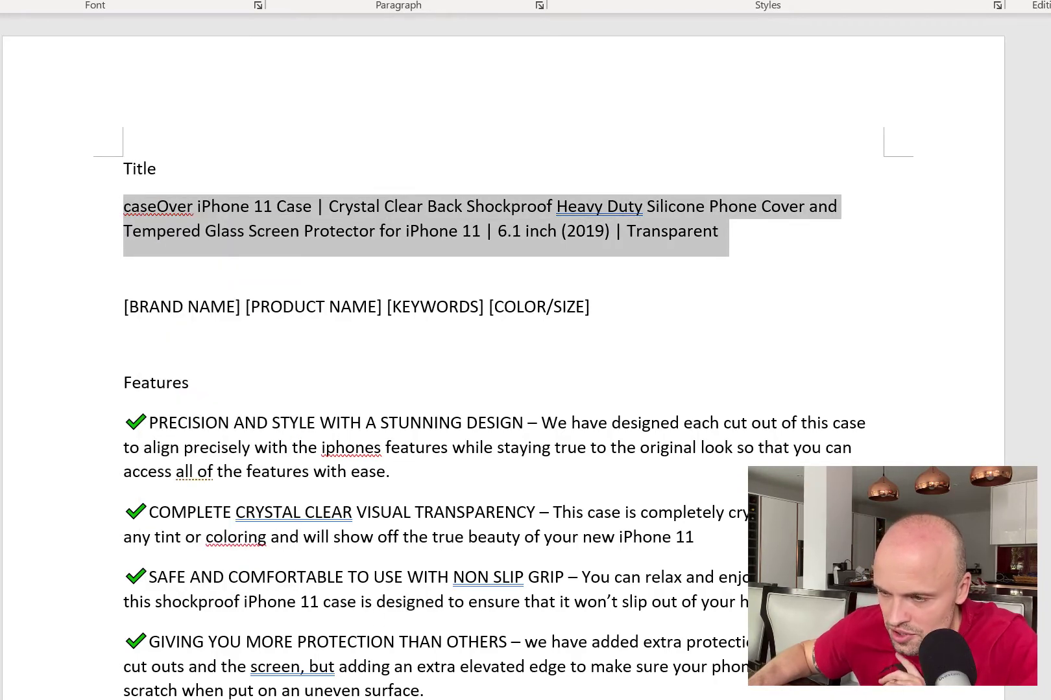
{"action": "key", "text": "alt+Tab"}
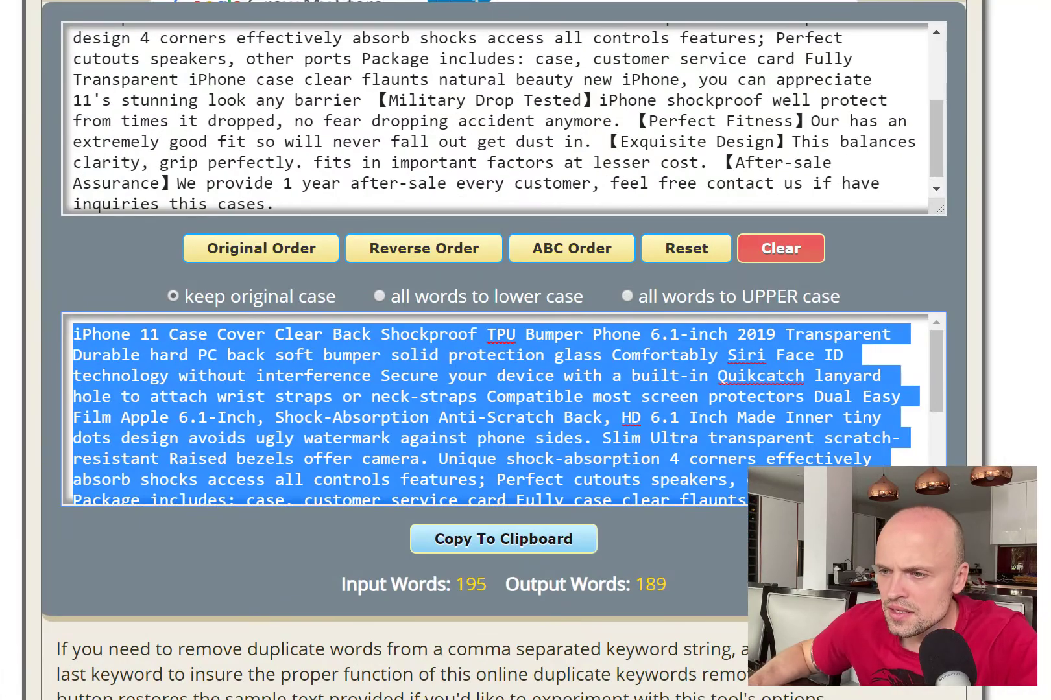
{"action": "key", "text": "alt+Tab"}
{"action": "left_click", "coordinate": [448, 291]}
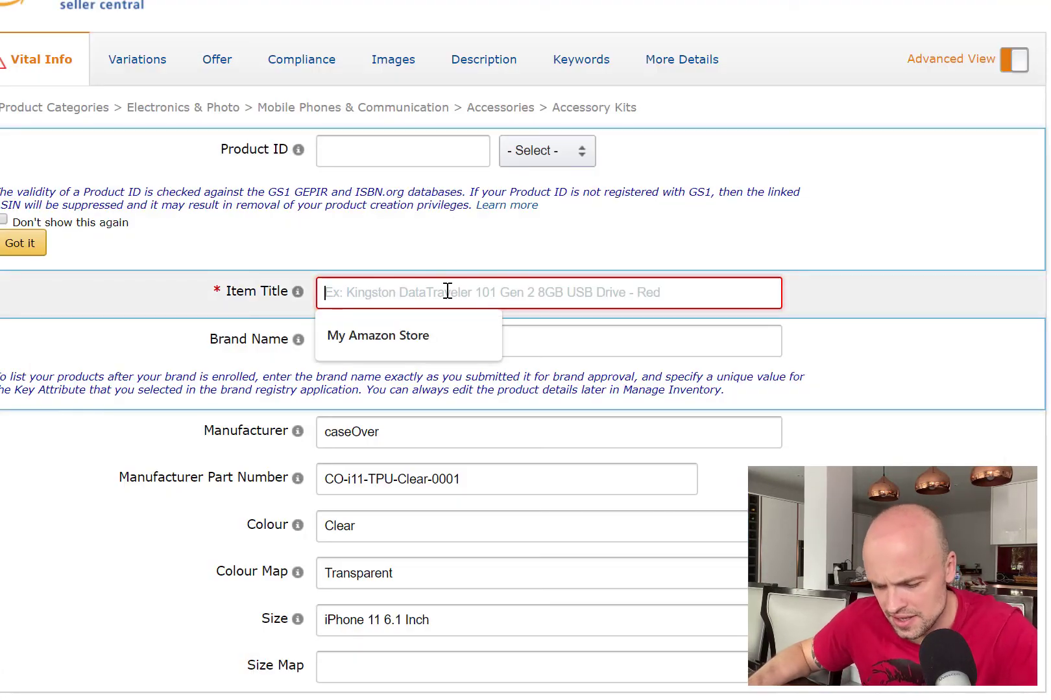
{"action": "key", "text": "ctrl+v"}
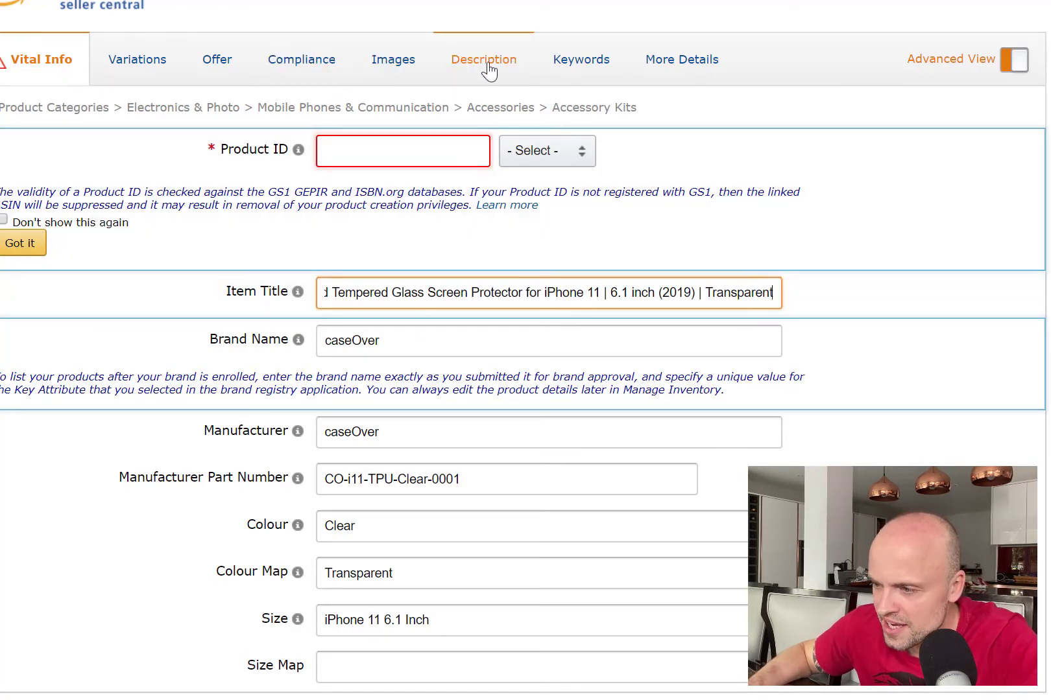
Open the Description section of the listing with the product attribute bullet points and switch back to the product description document in Word.
{"action": "left_click", "coordinate": [488, 65]}
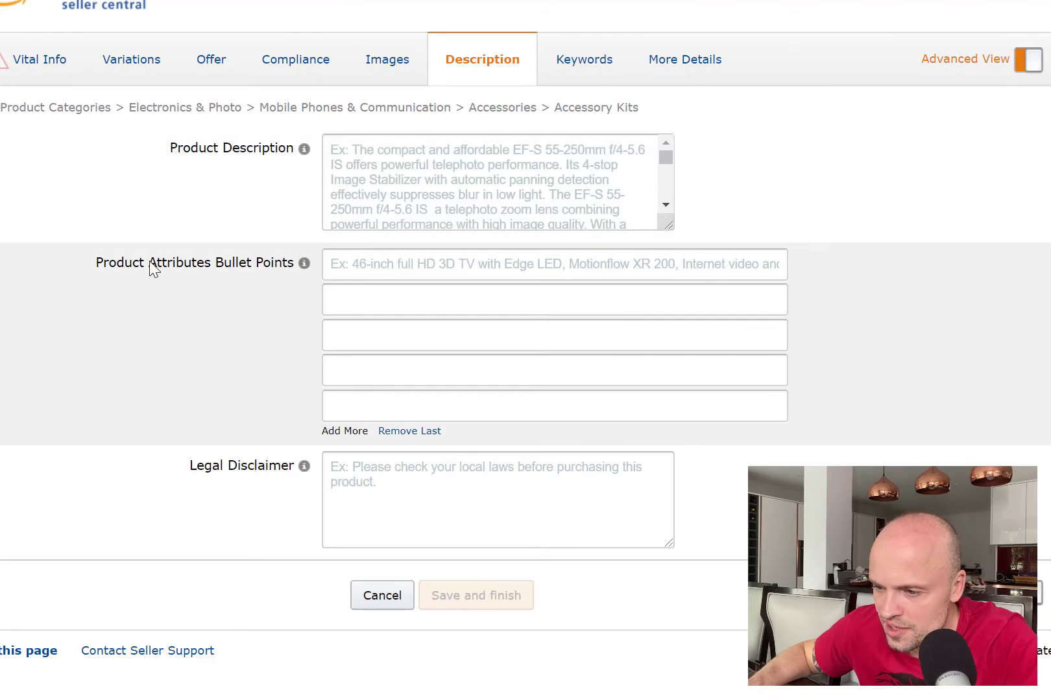
{"action": "mouse_move", "coordinate": [170, 268]}
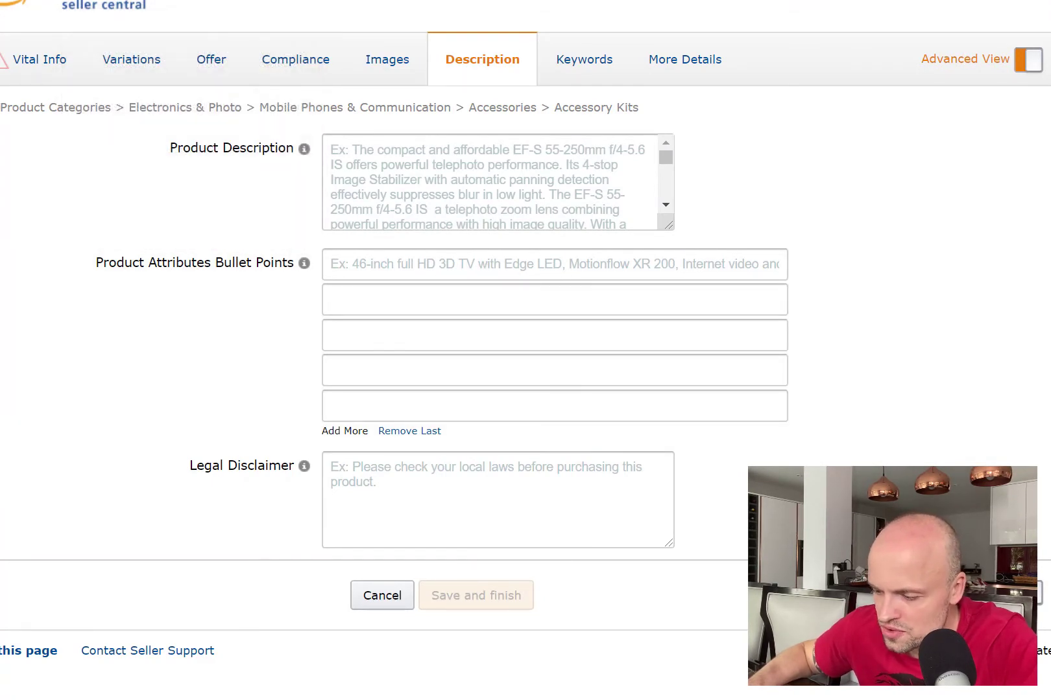
{"action": "mouse_move", "coordinate": [525, 699]}
{"action": "left_click", "coordinate": [420, 681]}
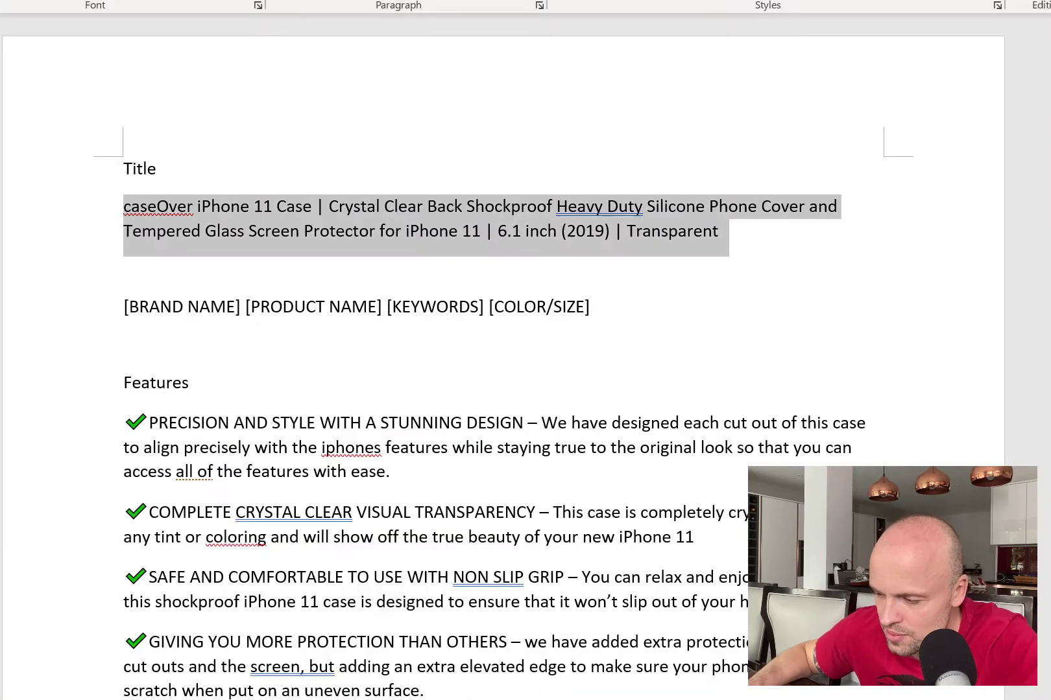
Examine the check mark and capitalised heading of the first bullet under Features.
{"action": "left_click", "coordinate": [367, 394]}
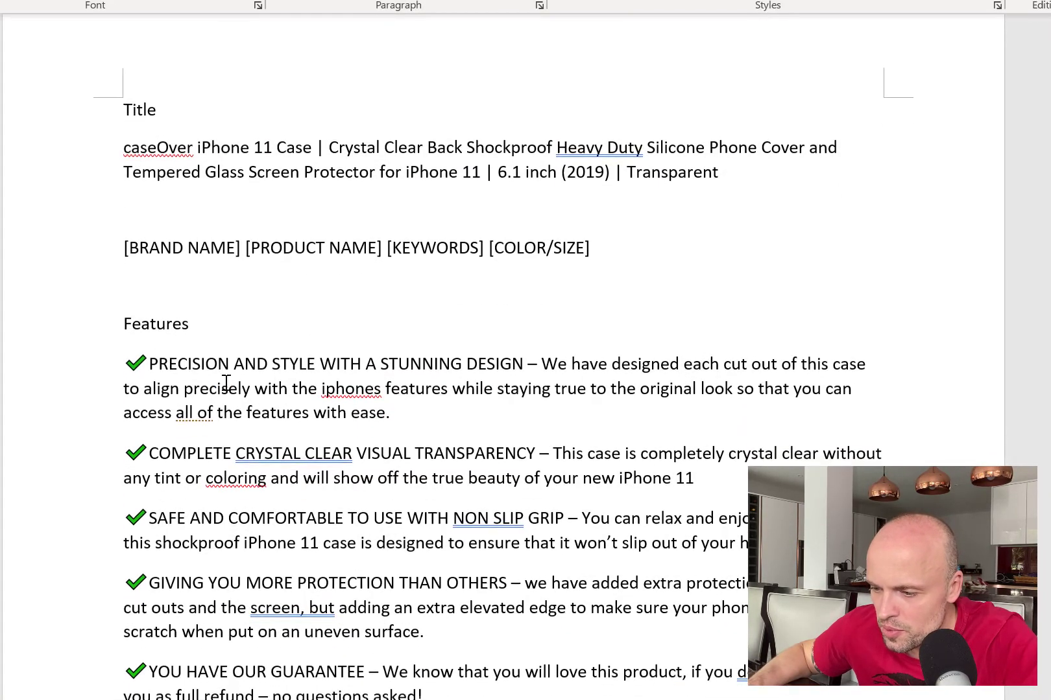
{"action": "scroll", "coordinate": [225, 382], "scroll_direction": "down", "scroll_amount": 1}
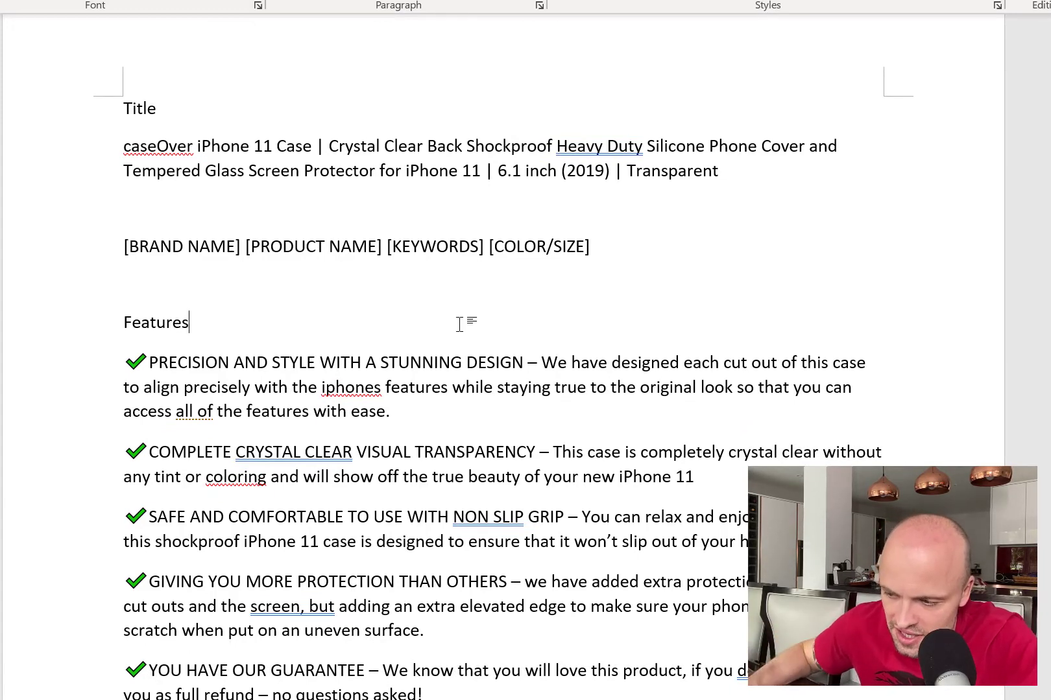
{"action": "left_click_drag", "start_coordinate": [523, 362], "coordinate": [149, 362]}
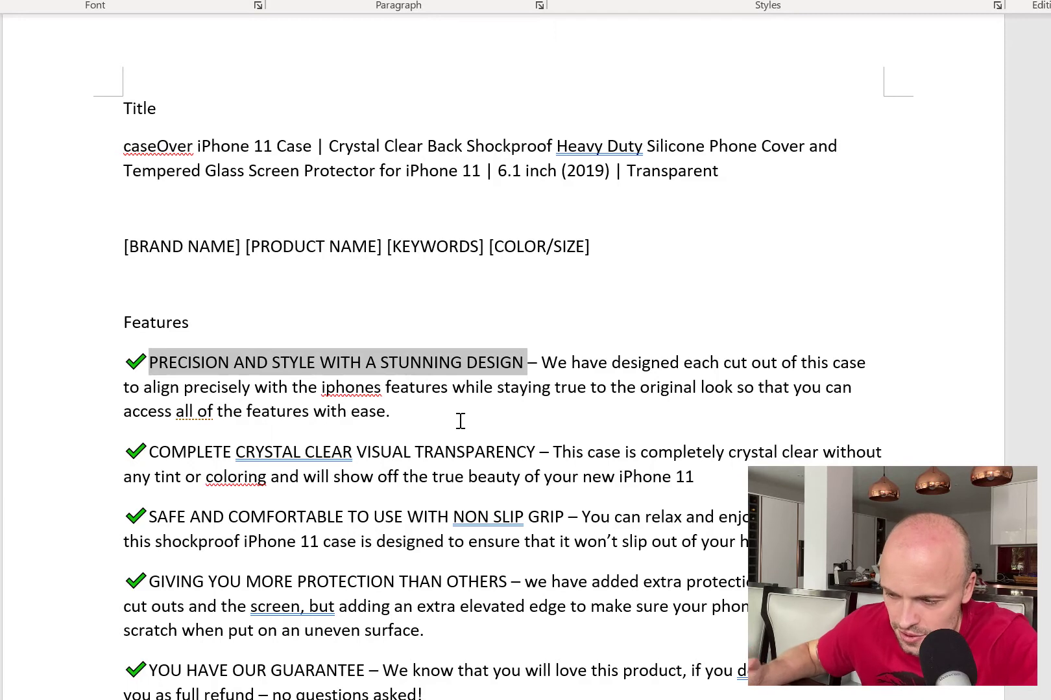
{"action": "double_click", "coordinate": [131, 361]}
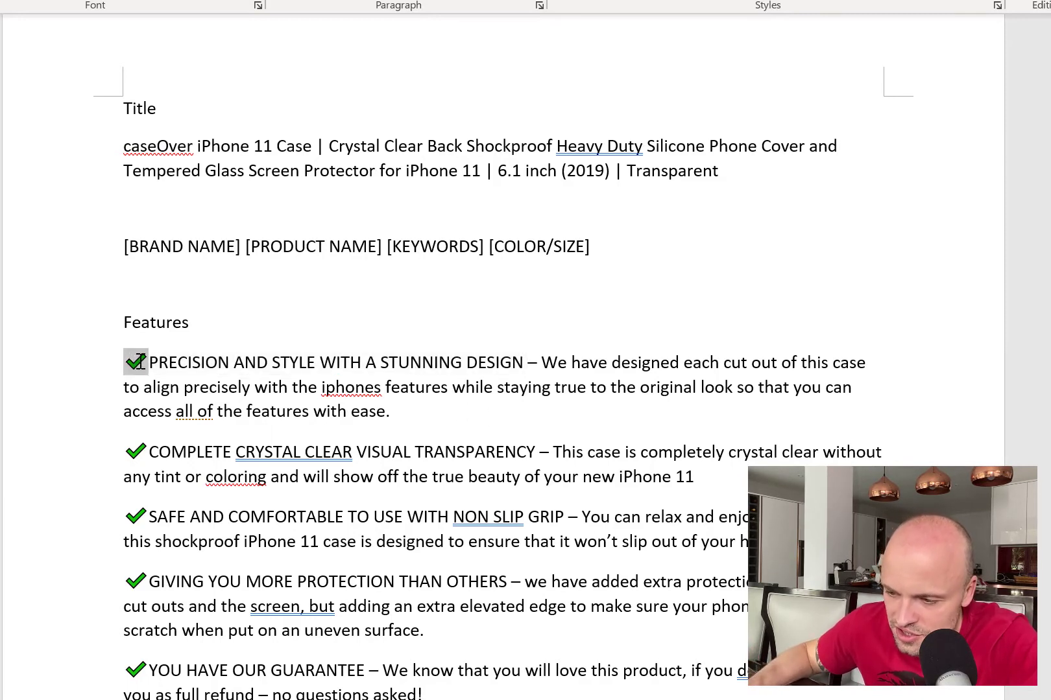
{"action": "left_click_drag", "start_coordinate": [477, 364], "coordinate": [104, 382]}
{"action": "left_click", "coordinate": [497, 383]}
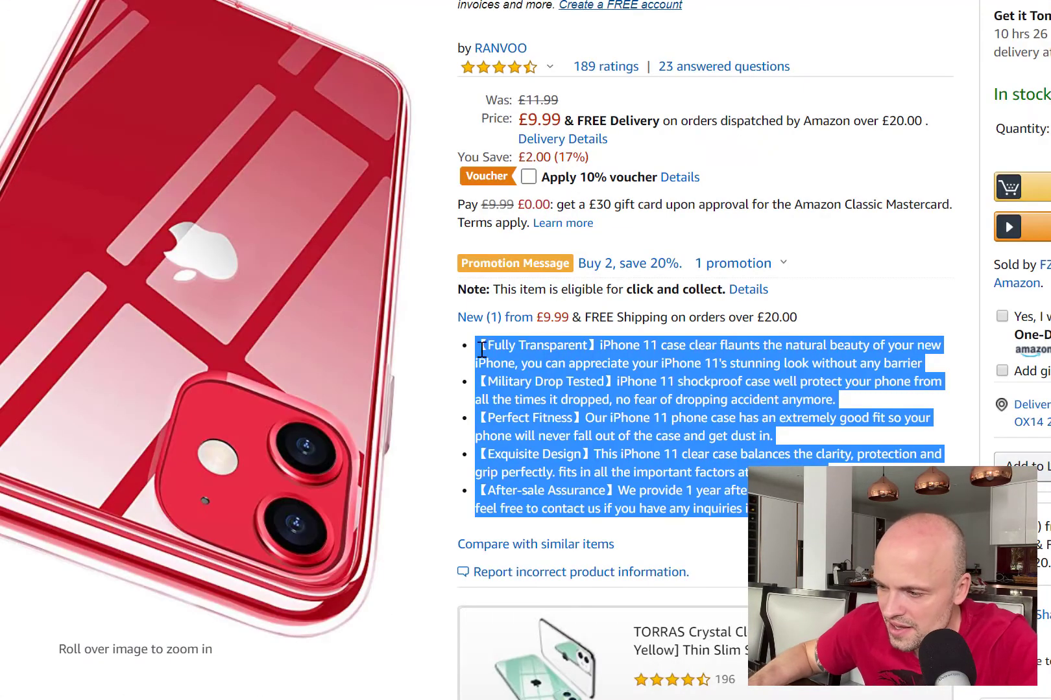
Examine how the competing RANVOO iPhone 11 case listing on Amazon formats its bracketed bullet headings, such as "Fully Transparent" and "Military Drop Tested".
{"action": "left_click", "coordinate": [467, 348]}
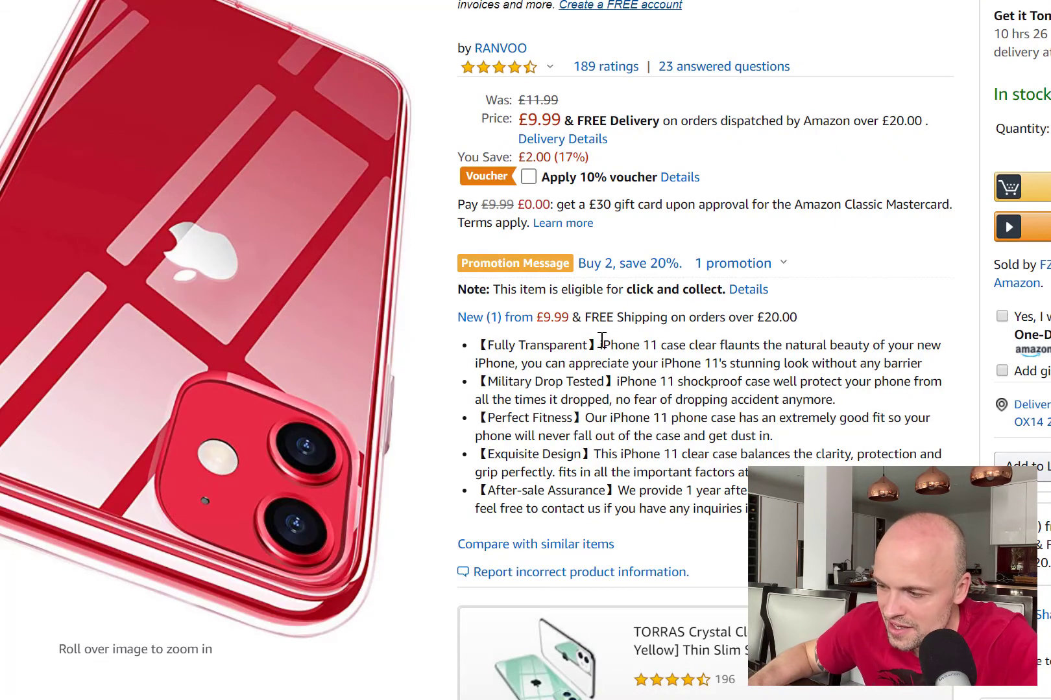
{"action": "left_click_drag", "start_coordinate": [596, 343], "coordinate": [487, 345]}
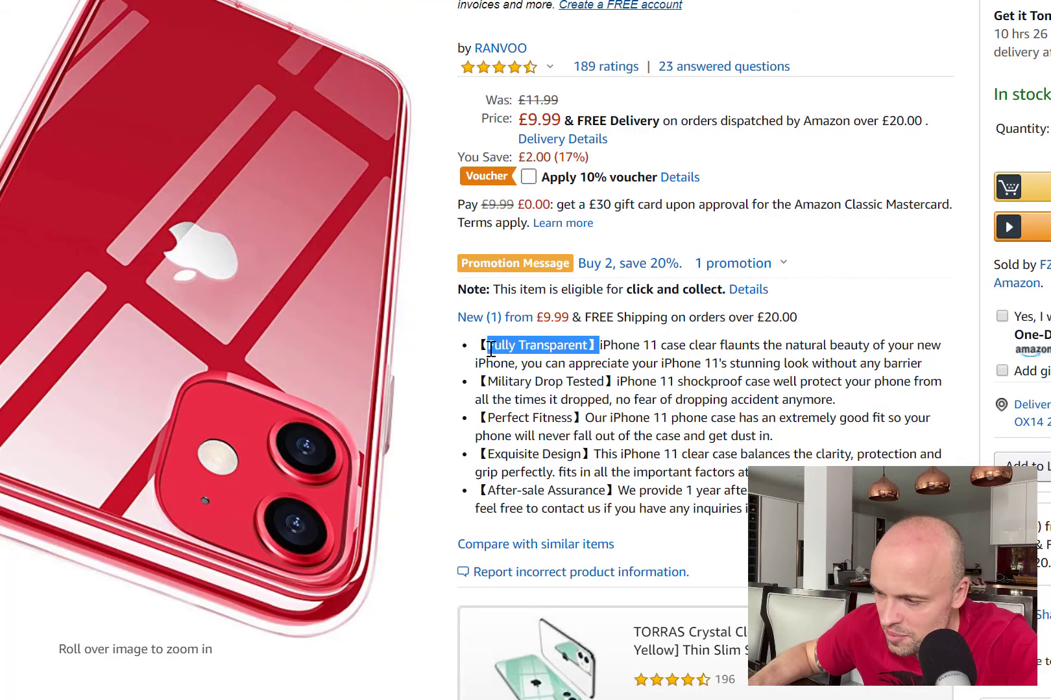
{"action": "left_click_drag", "start_coordinate": [607, 383], "coordinate": [508, 383]}
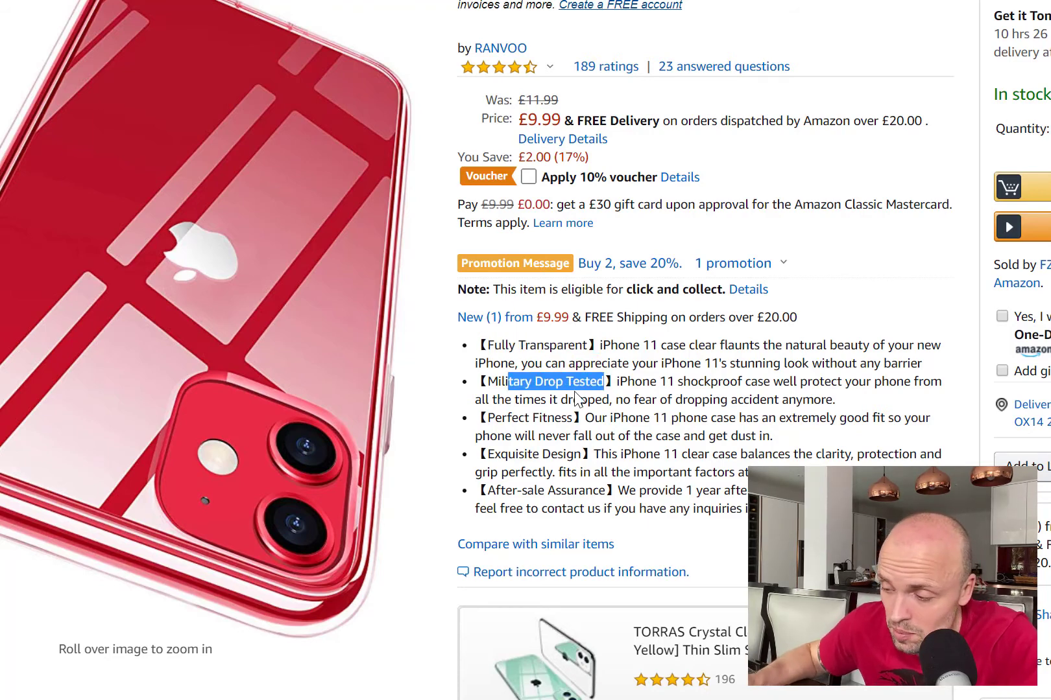
{"action": "left_click", "coordinate": [592, 453]}
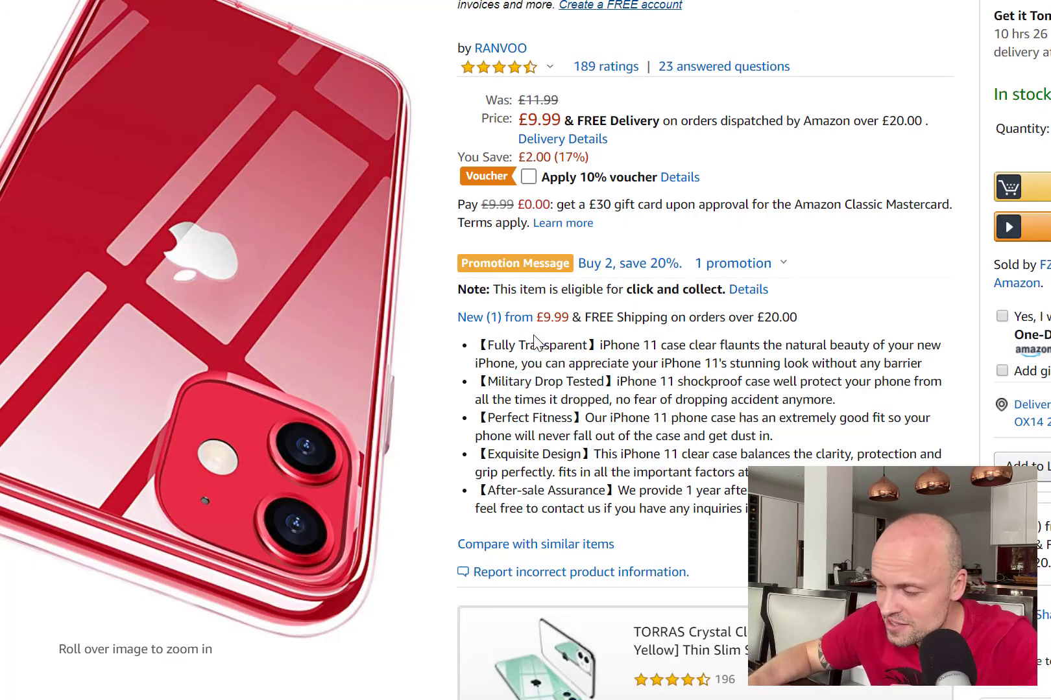
{"action": "left_click_drag", "start_coordinate": [491, 344], "coordinate": [829, 347]}
{"action": "left_click", "coordinate": [565, 380]}
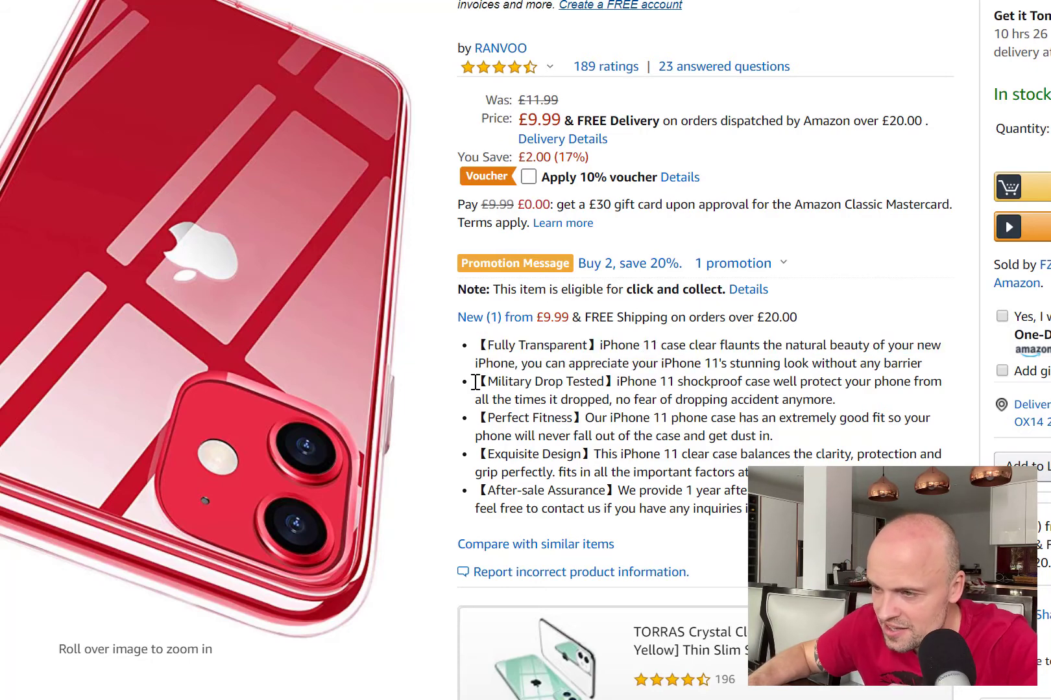
Switch back to the product description document in Word and review the sentence following the first bullet's heading under Features.
{"action": "mouse_move", "coordinate": [525, 699]}
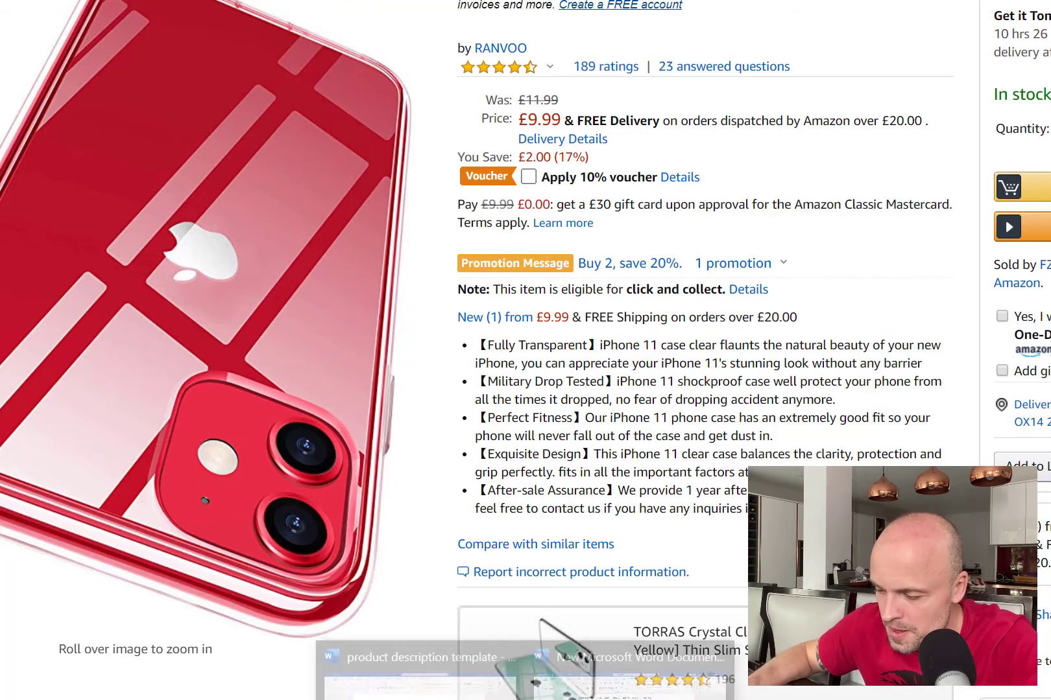
{"action": "left_click", "coordinate": [523, 646]}
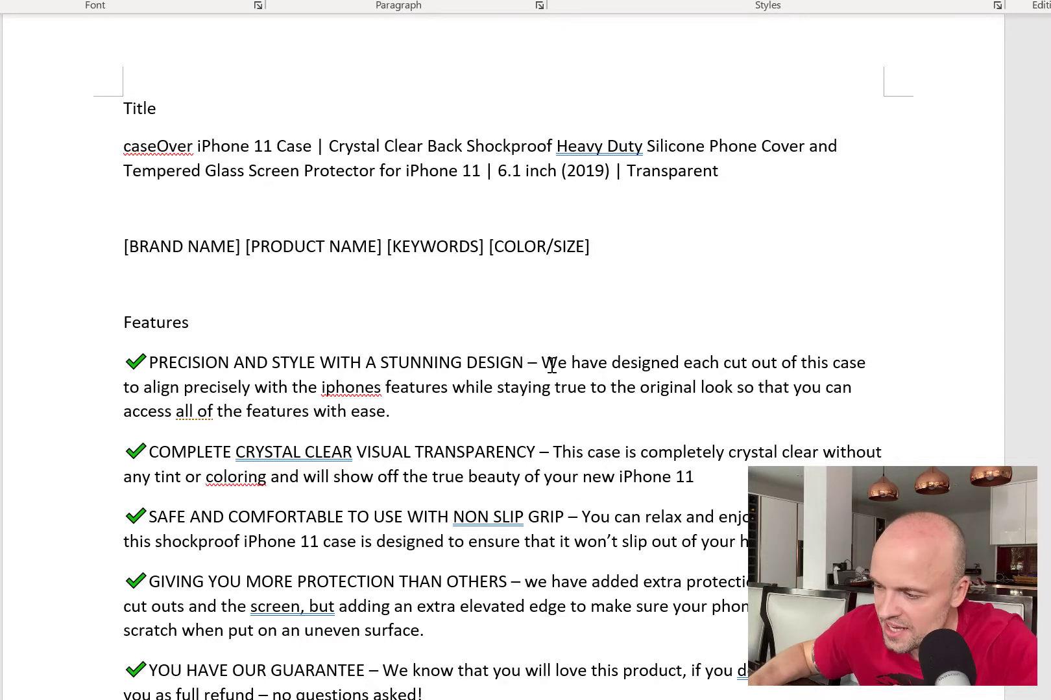
{"action": "left_click_drag", "start_coordinate": [549, 362], "coordinate": [570, 404]}
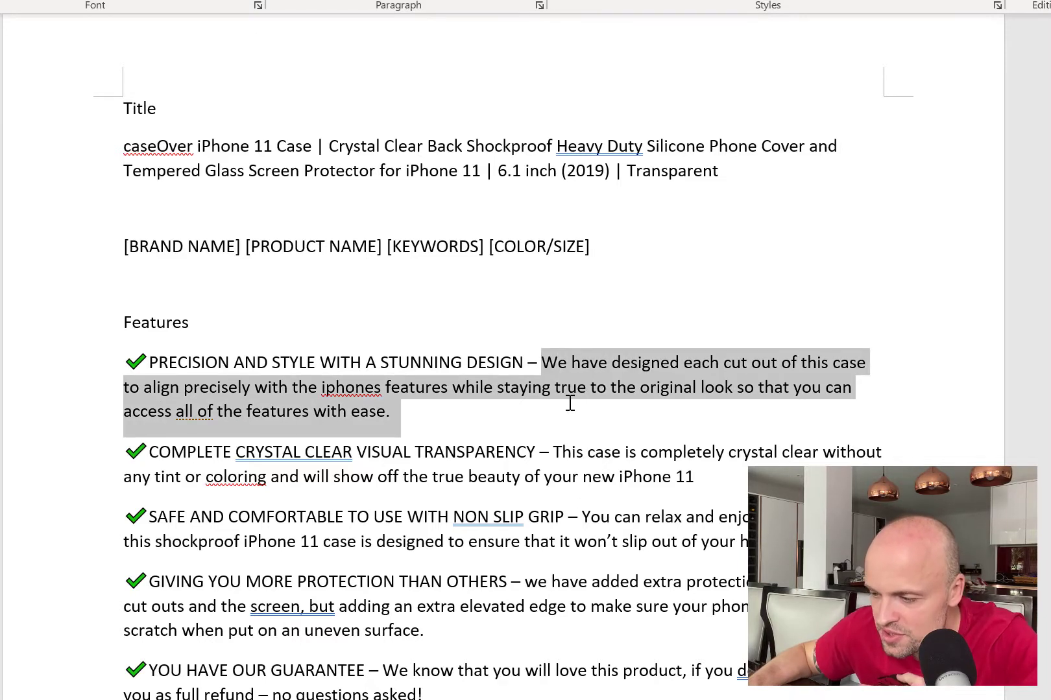
Change "this case" to "this cases" in the sentence of the first bullet under Features.
{"action": "left_click", "coordinate": [472, 433]}
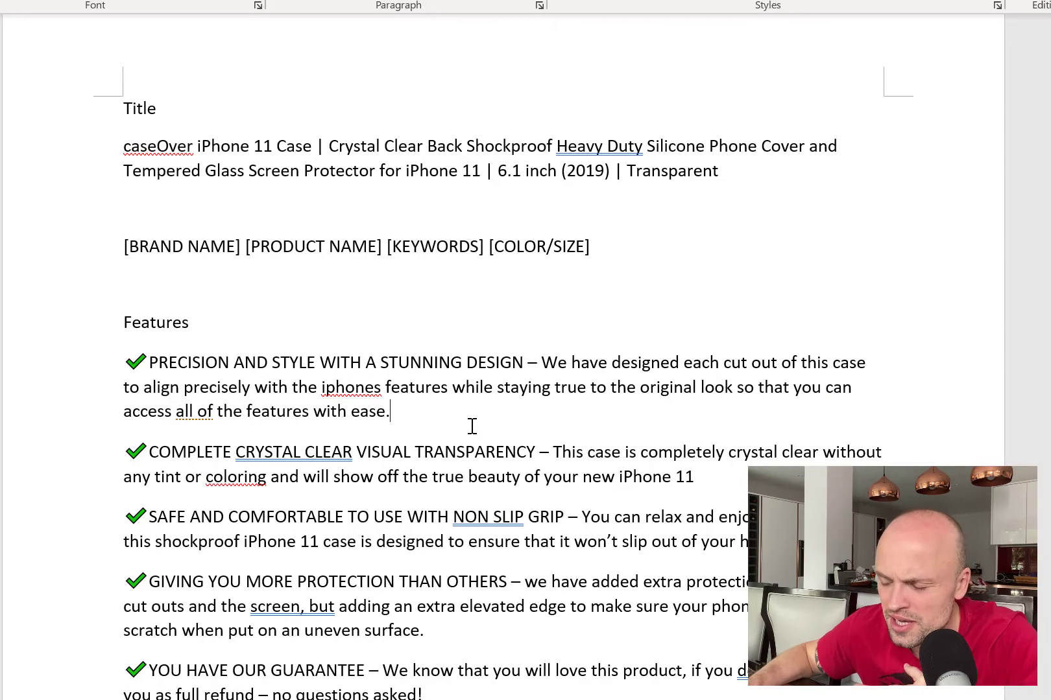
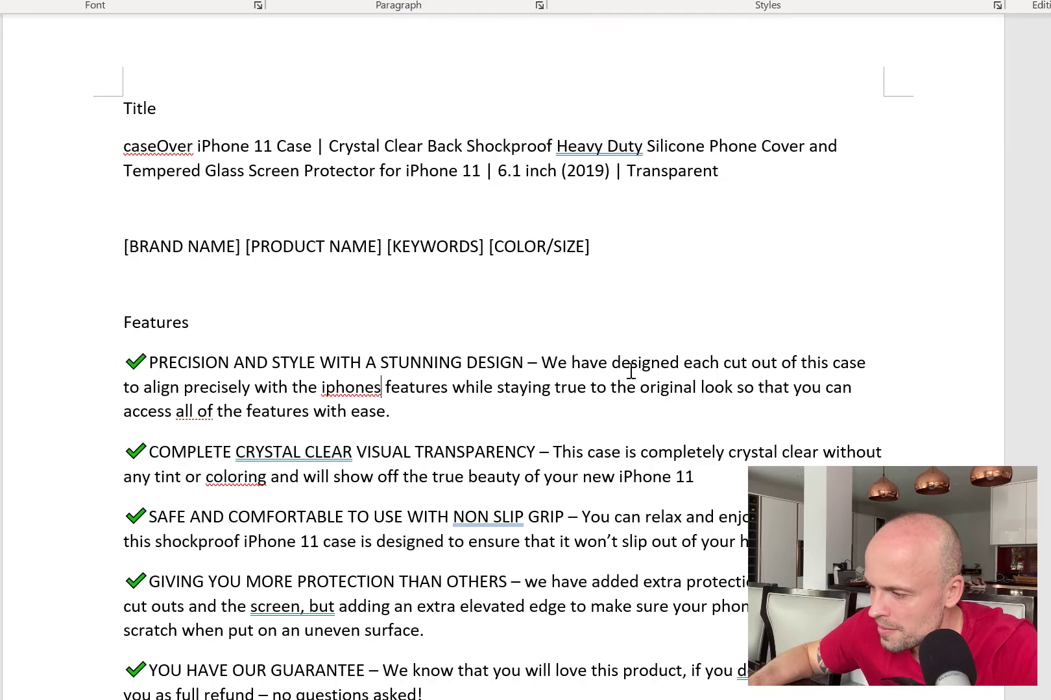
{"action": "left_click", "coordinate": [865, 363]}
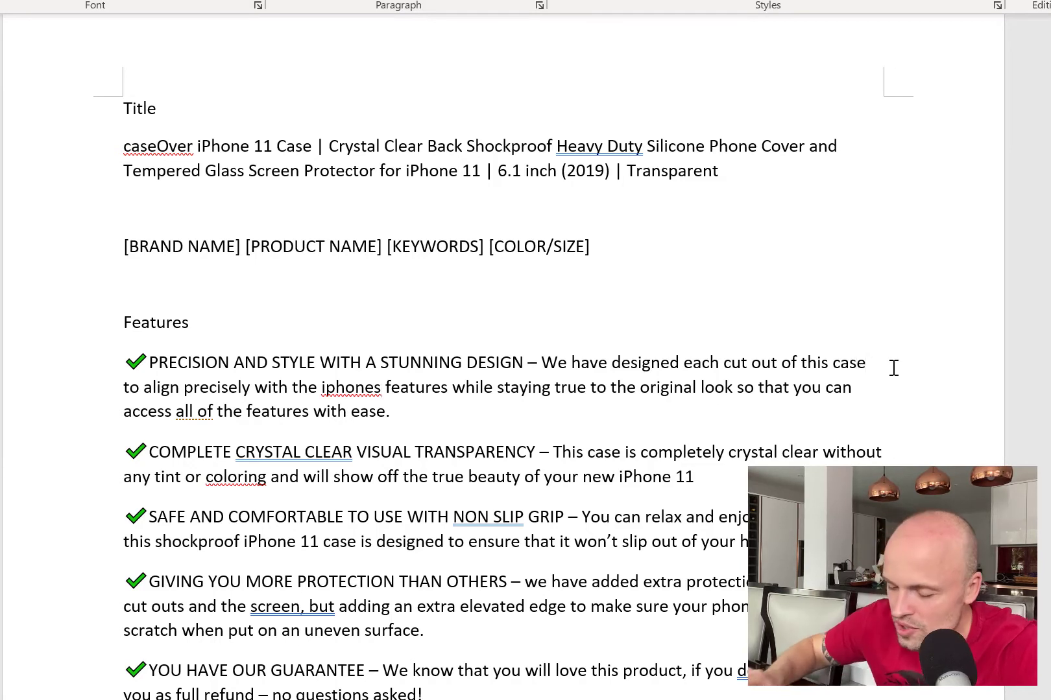
{"action": "type", "text": "s"}
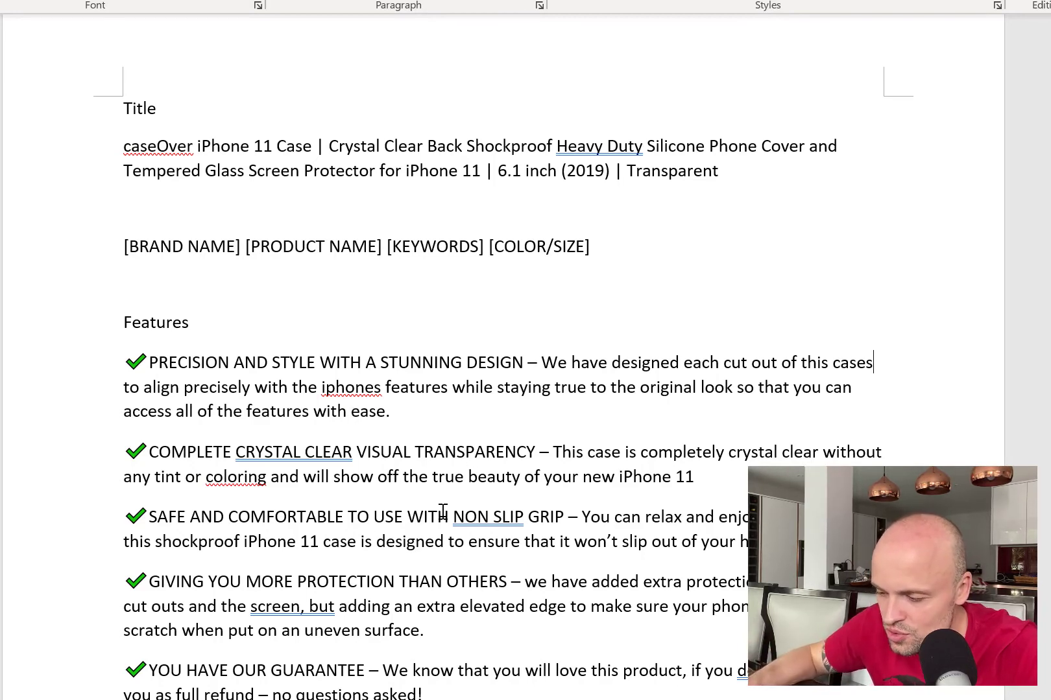
Look through the Features bullets and the Hidden Keywords paragraph for terms that could be worked into the bullets.
{"action": "scroll", "coordinate": [453, 519], "scroll_direction": "down", "scroll_amount": 2}
{"action": "scroll", "coordinate": [454, 519], "scroll_direction": "up", "scroll_amount": 2}
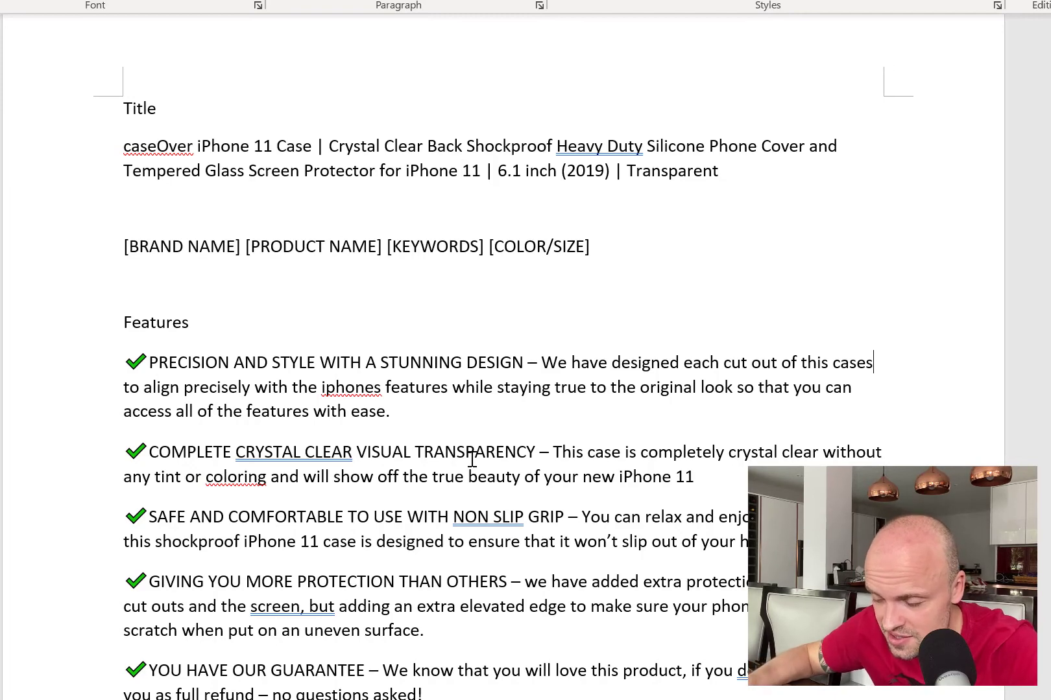
{"action": "scroll", "coordinate": [550, 487], "scroll_direction": "down", "scroll_amount": 2}
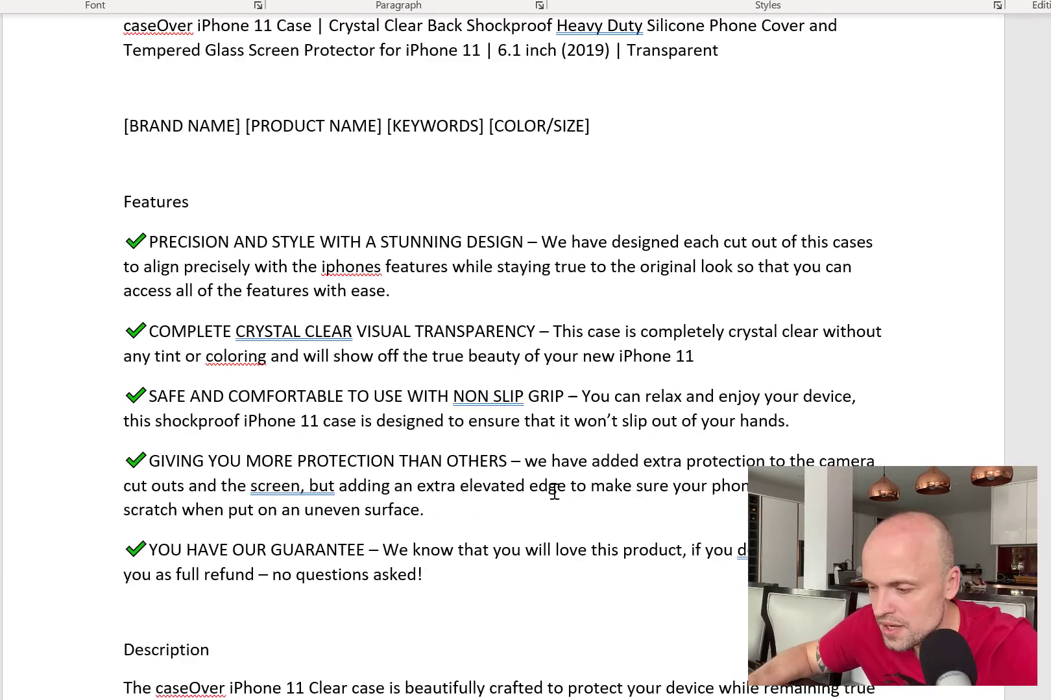
{"action": "scroll", "coordinate": [508, 583], "scroll_direction": "up", "scroll_amount": 1}
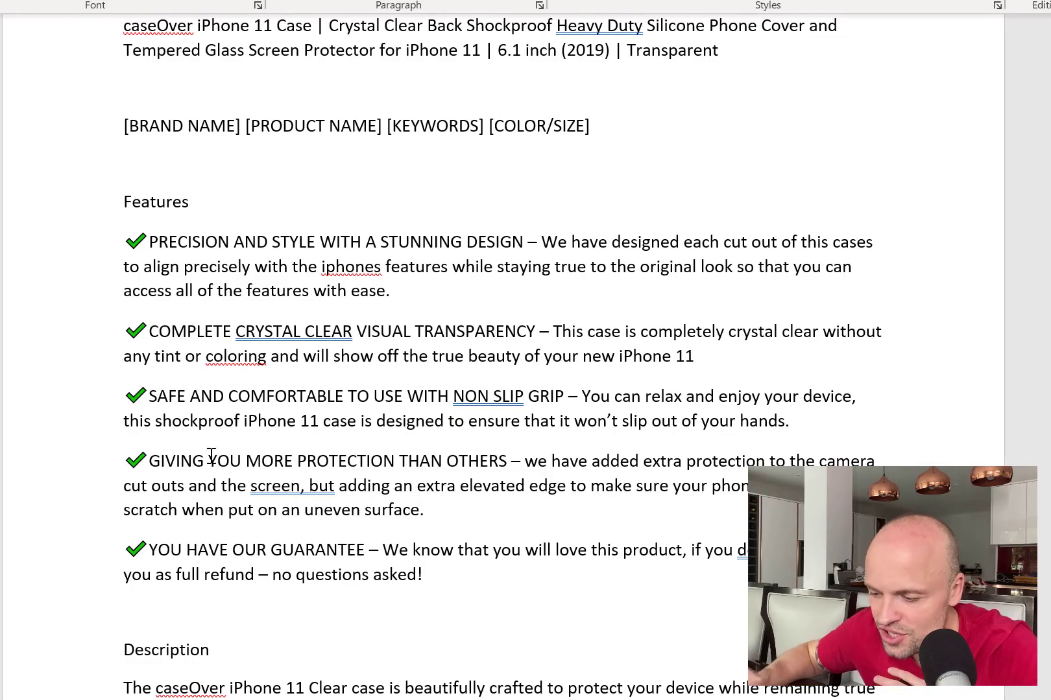
{"action": "scroll", "coordinate": [447, 544], "scroll_direction": "down", "scroll_amount": 18}
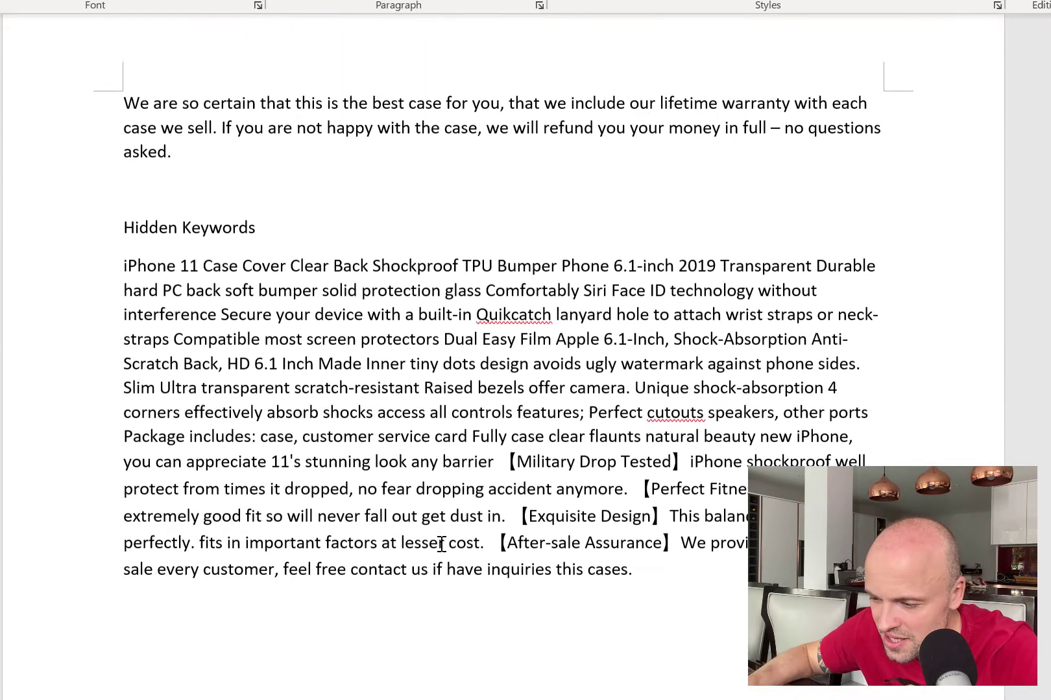
{"action": "scroll", "coordinate": [334, 473], "scroll_direction": "up", "scroll_amount": 2}
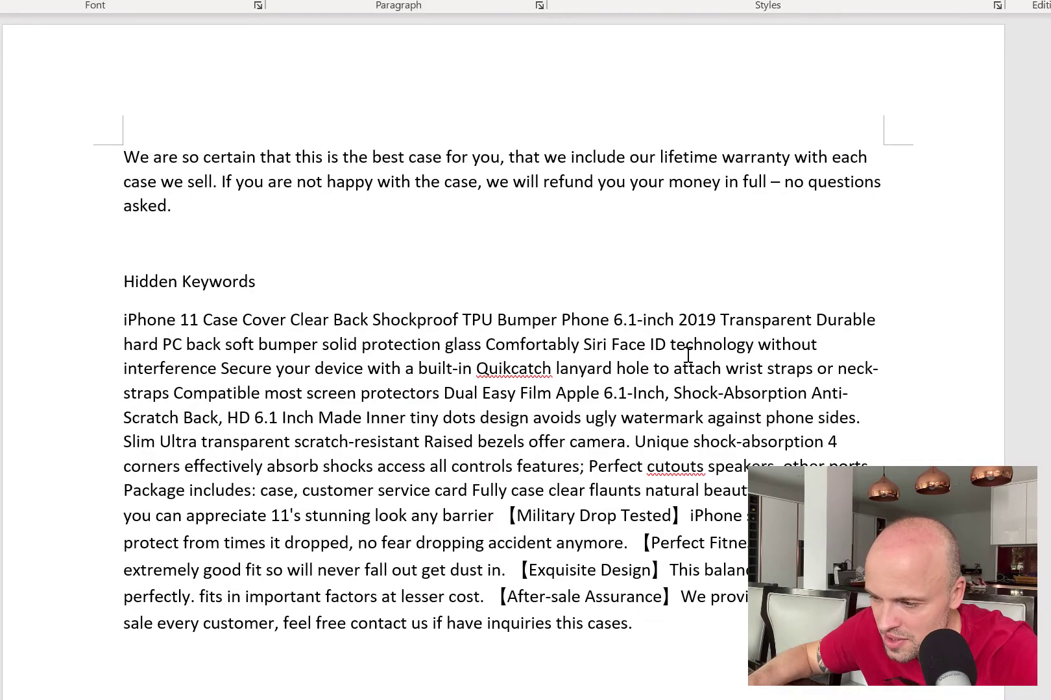
{"action": "scroll", "coordinate": [668, 376], "scroll_direction": "up", "scroll_amount": 16}
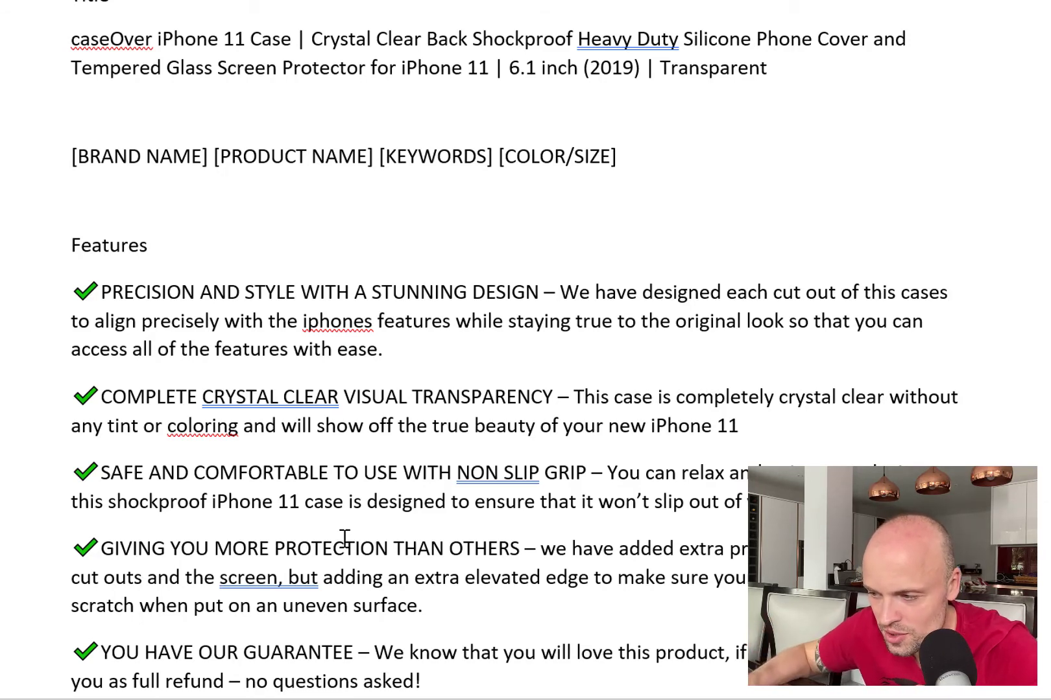
Reword the second Features bullet's sentence to begin "This bumber cover is completely crystal clear without any yellowing tint or coloring".
{"action": "scroll", "coordinate": [78, 394], "scroll_direction": "down", "scroll_amount": 1}
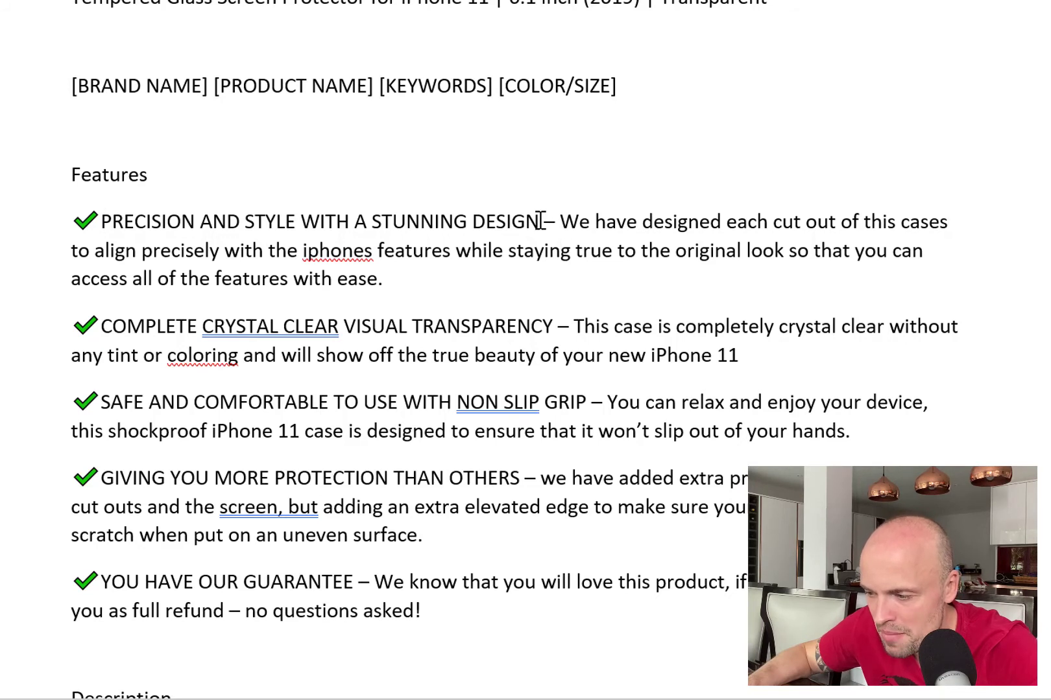
{"action": "left_click_drag", "start_coordinate": [542, 221], "coordinate": [111, 221]}
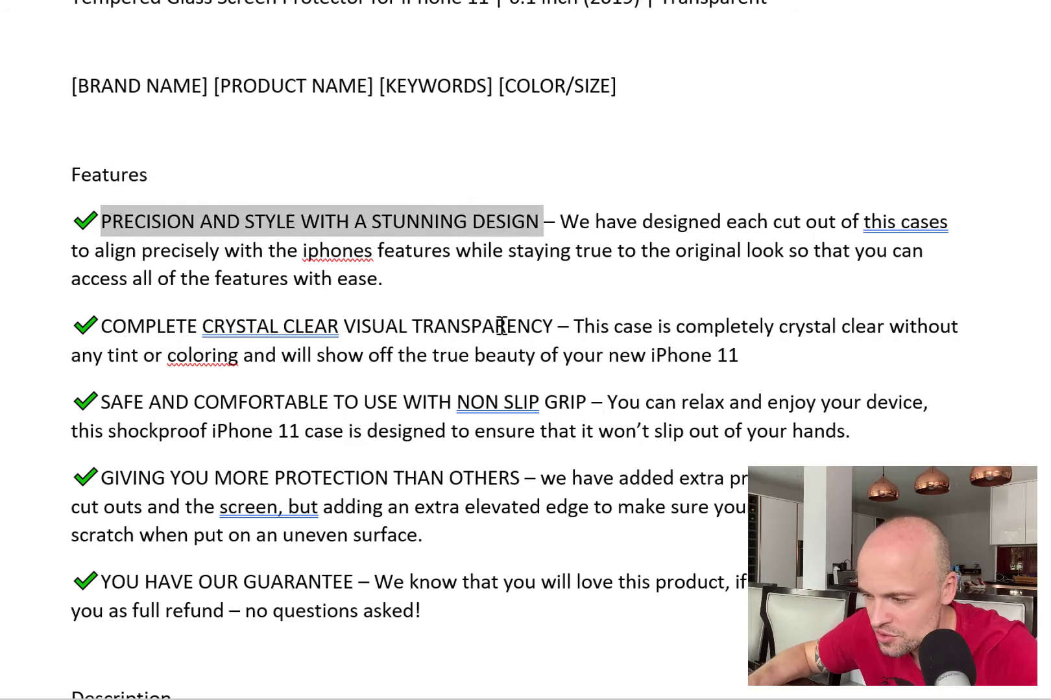
{"action": "left_click_drag", "start_coordinate": [550, 325], "coordinate": [143, 324]}
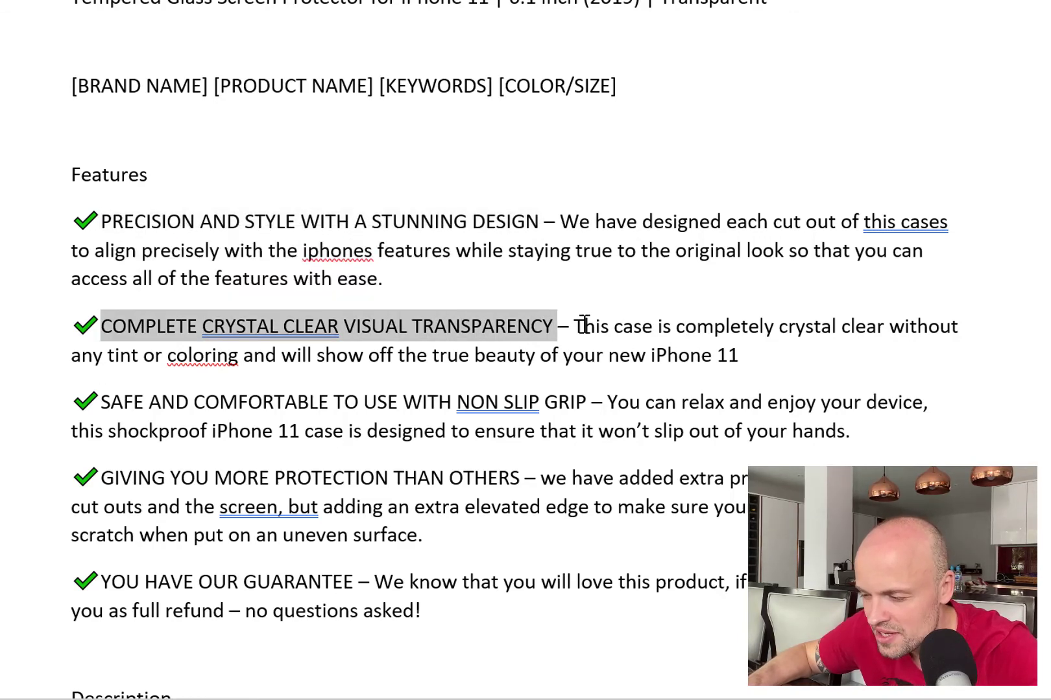
{"action": "left_click_drag", "start_coordinate": [574, 326], "coordinate": [788, 350]}
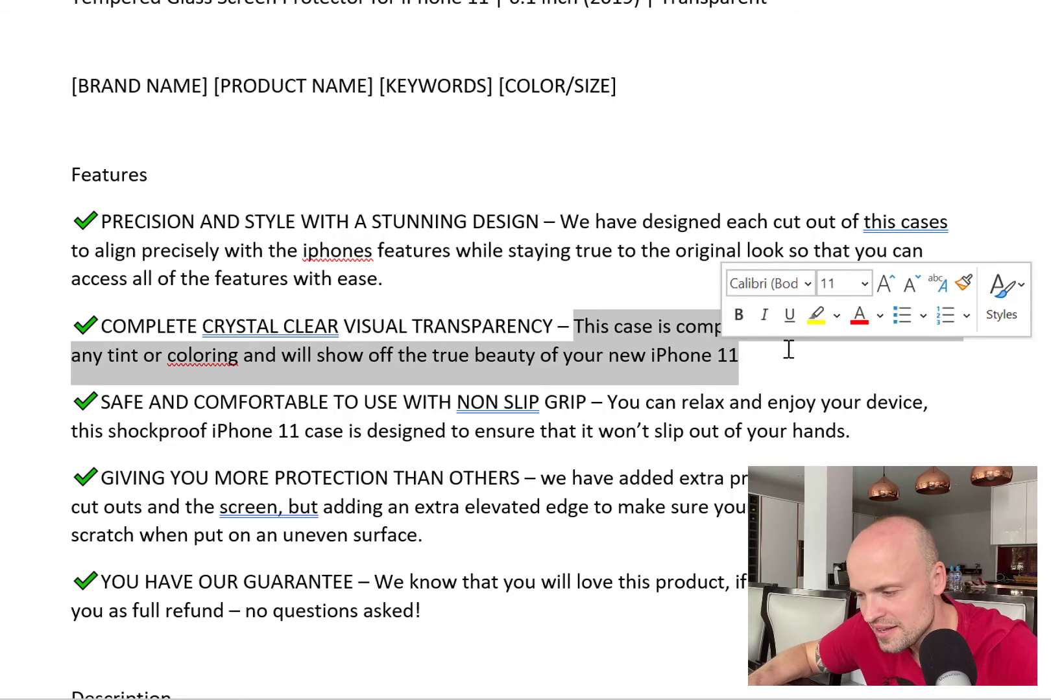
{"action": "left_click", "coordinate": [778, 358]}
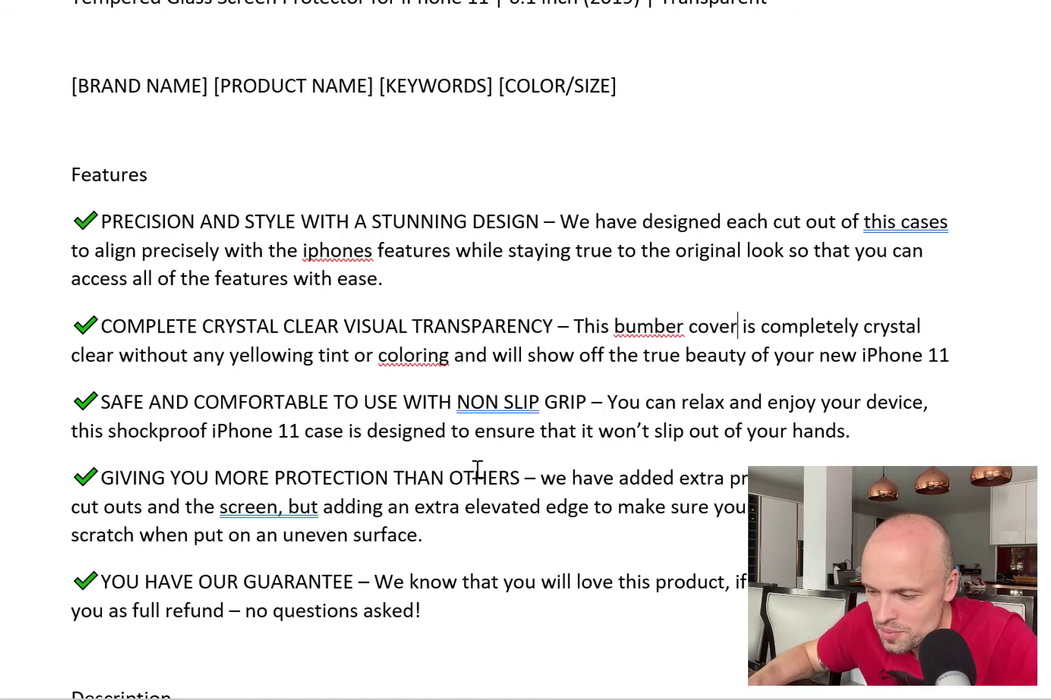
Review the remaining Features bullets, in particular the "YOU HAVE OUR GUARANTEE" heading and its refund promise.
{"action": "mouse_move", "coordinate": [266, 698]}
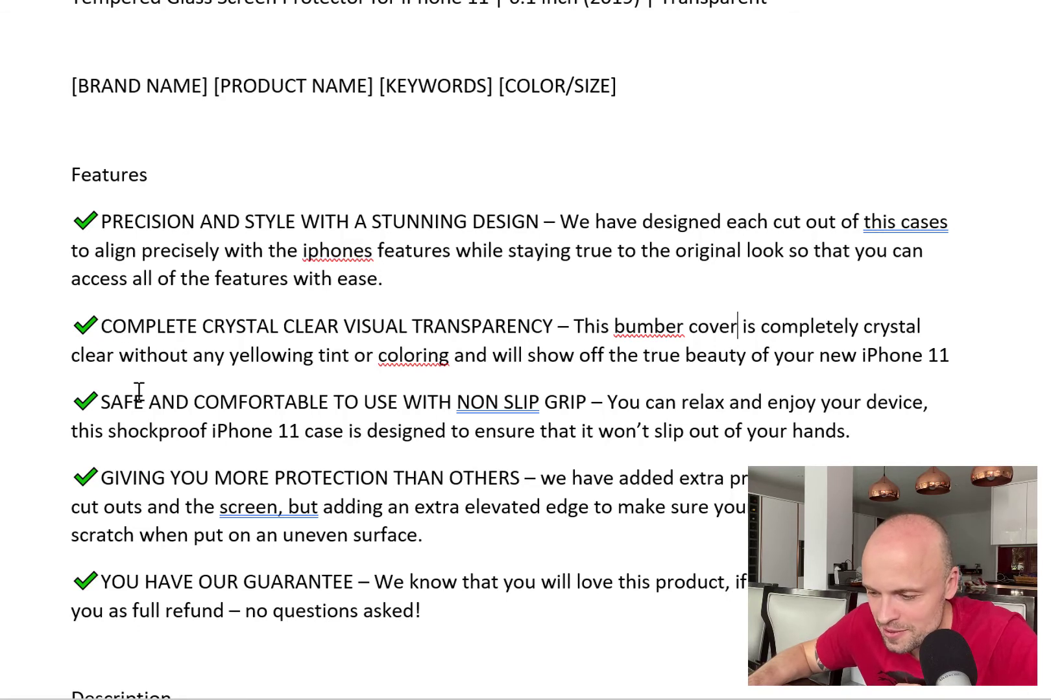
{"action": "left_click", "coordinate": [420, 536]}
{"action": "left_click_drag", "start_coordinate": [358, 581], "coordinate": [124, 579]}
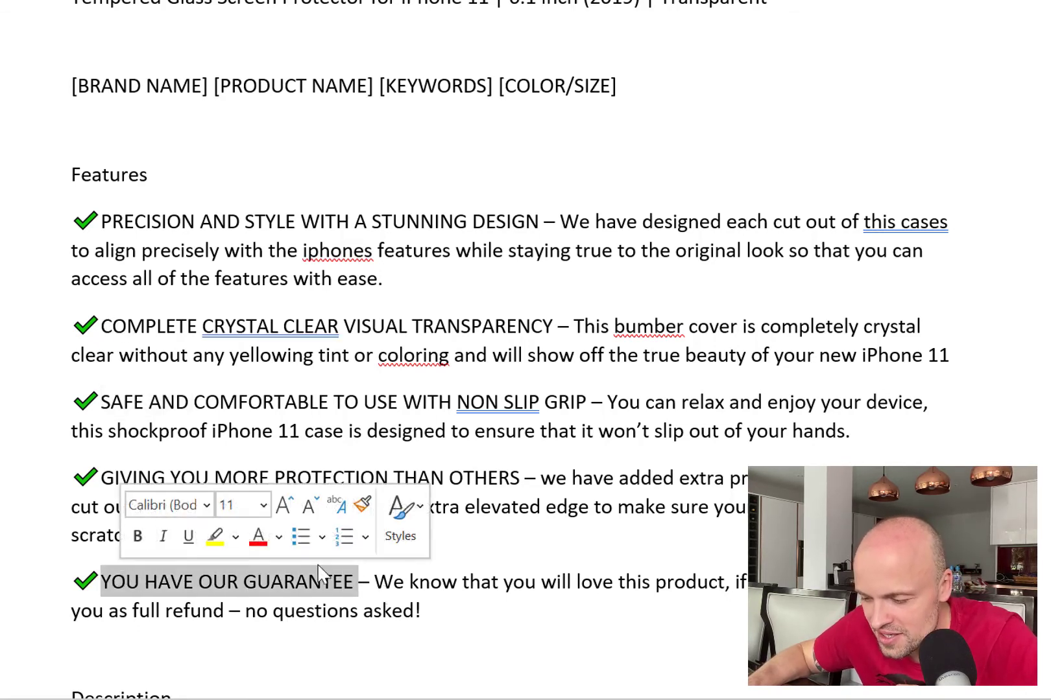
{"action": "left_click", "coordinate": [472, 624]}
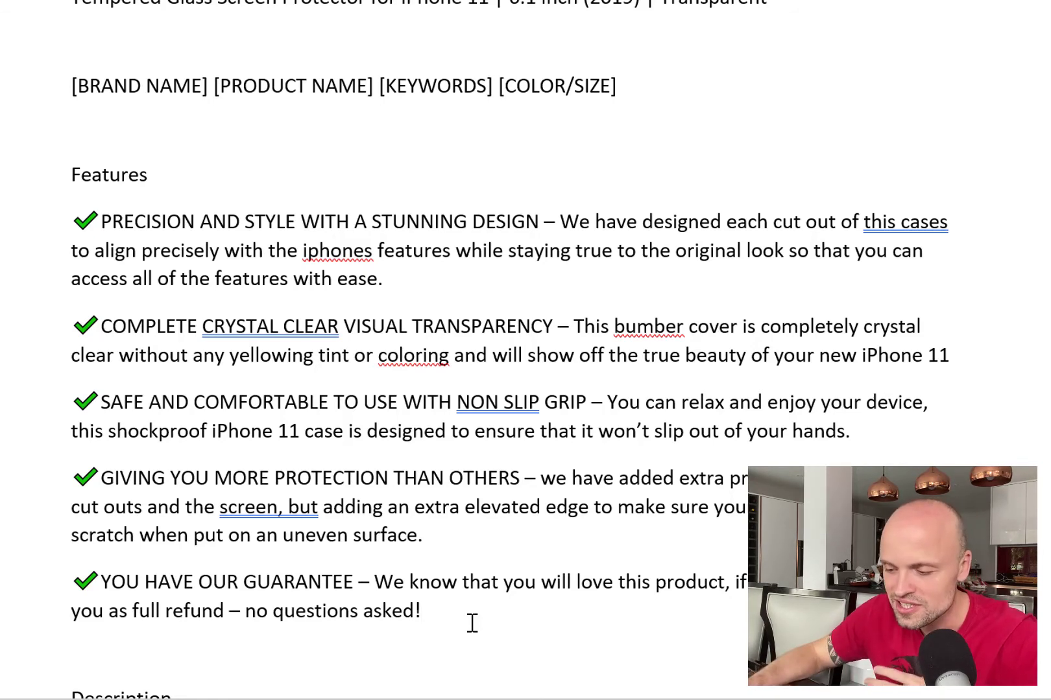
{"action": "scroll", "coordinate": [541, 495], "scroll_direction": "down", "scroll_amount": 1}
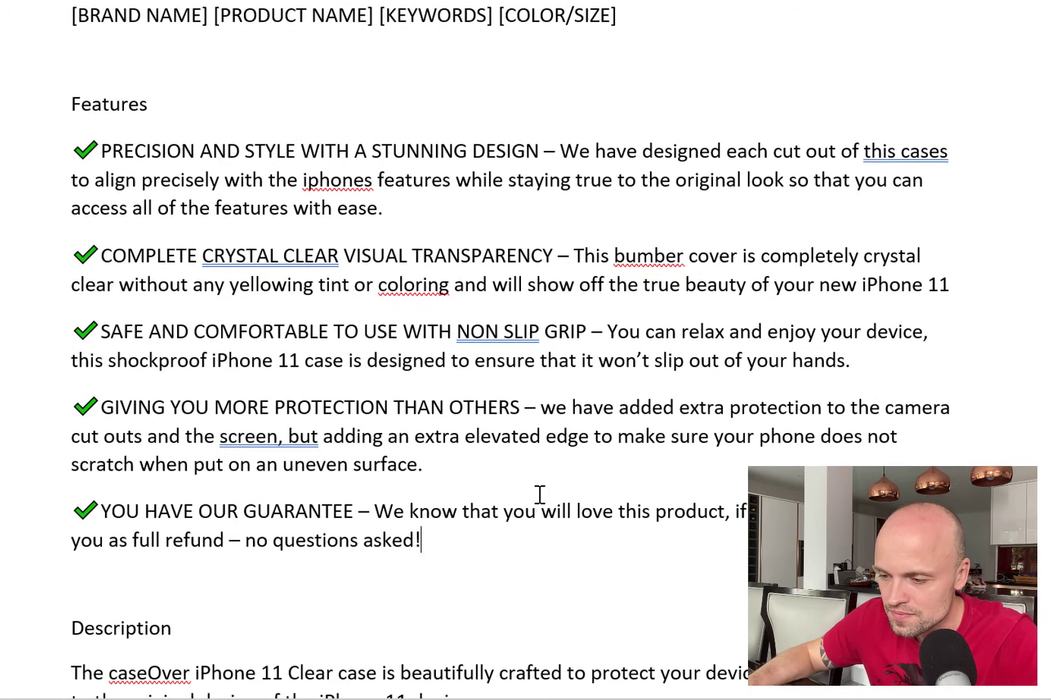
Copy the five Features bullets from Word into the five Product Attributes Bullet Points fields of the Amazon listing.
{"action": "left_click", "coordinate": [421, 209]}
{"action": "left_click", "coordinate": [68, 156], "text": "shift"}
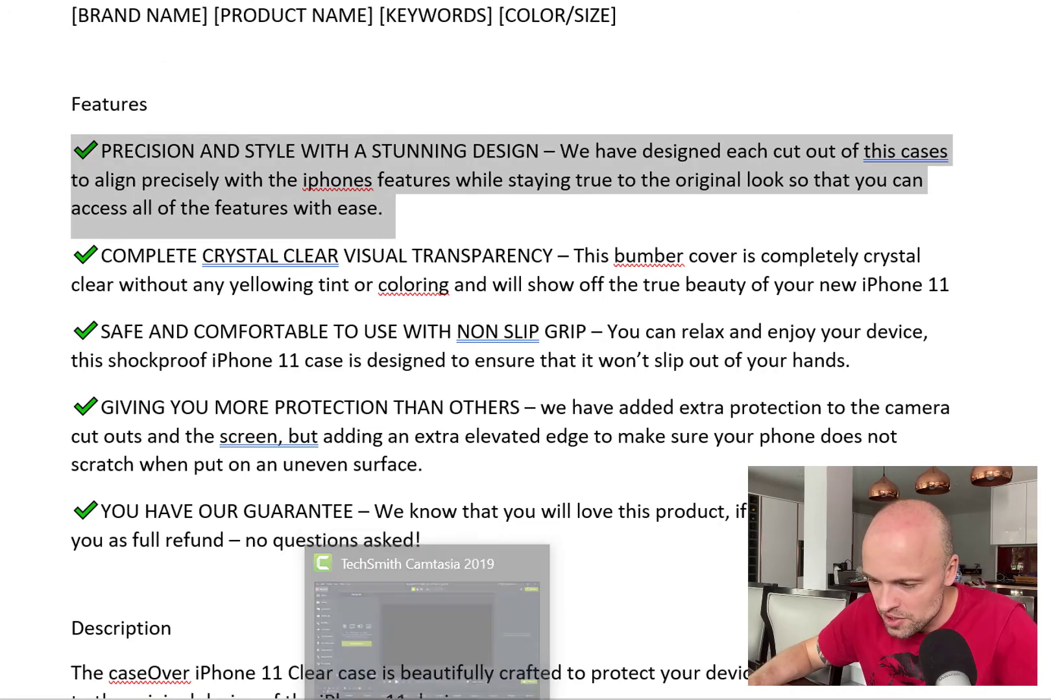
{"action": "left_click", "coordinate": [504, 170]}
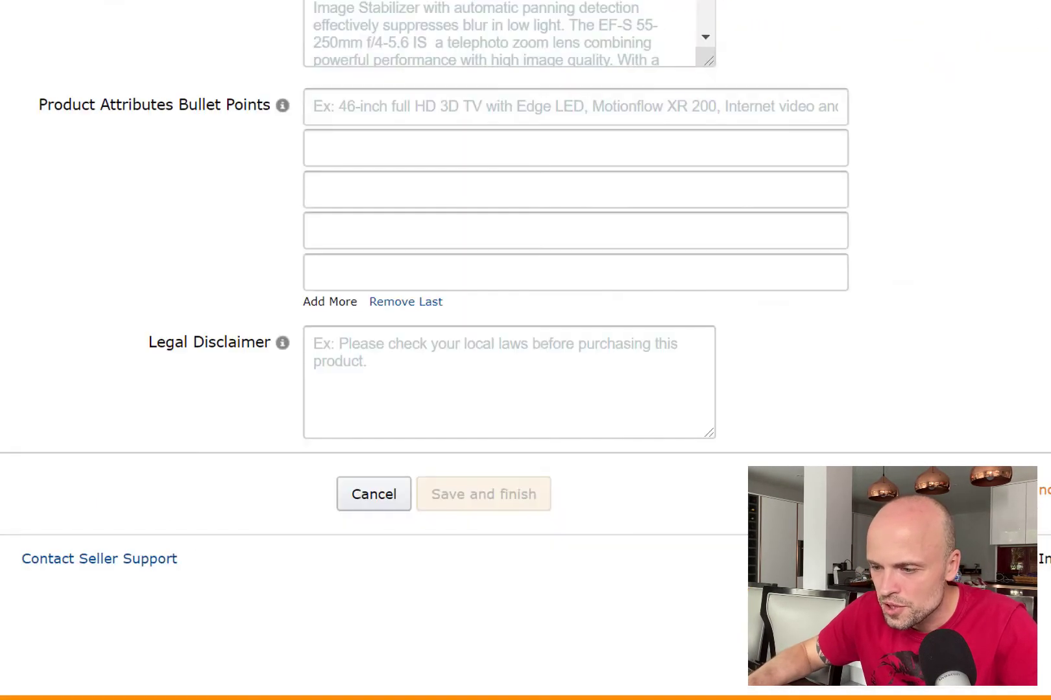
{"action": "left_click", "coordinate": [462, 108]}
{"action": "key", "text": "ctrl+v"}
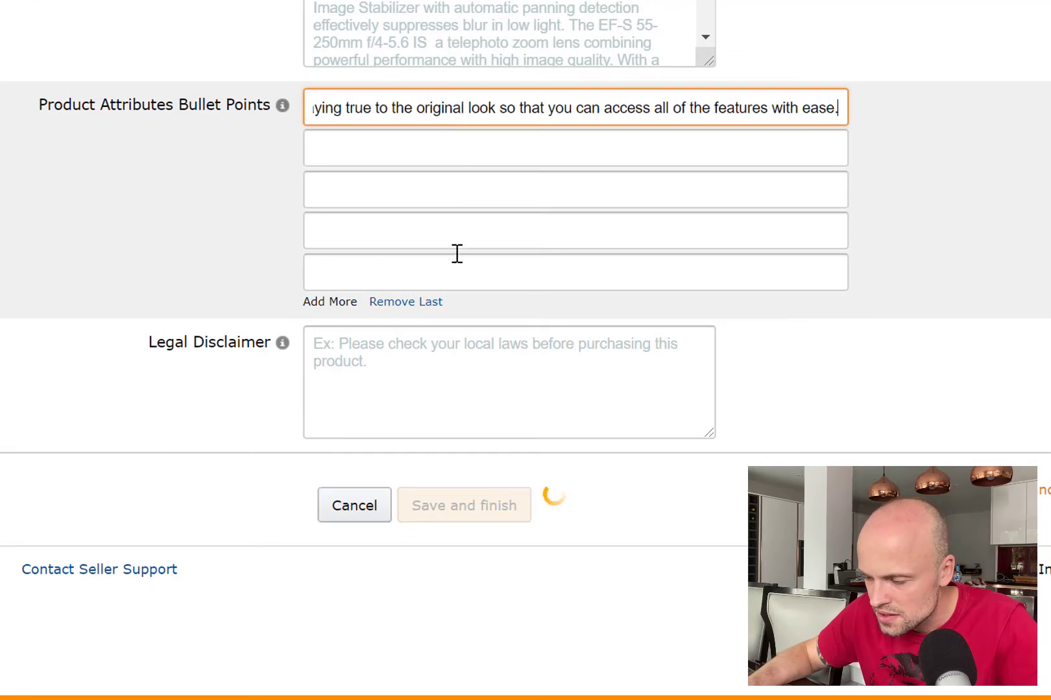
{"action": "left_click", "coordinate": [541, 699]}
{"action": "left_click", "coordinate": [378, 649]}
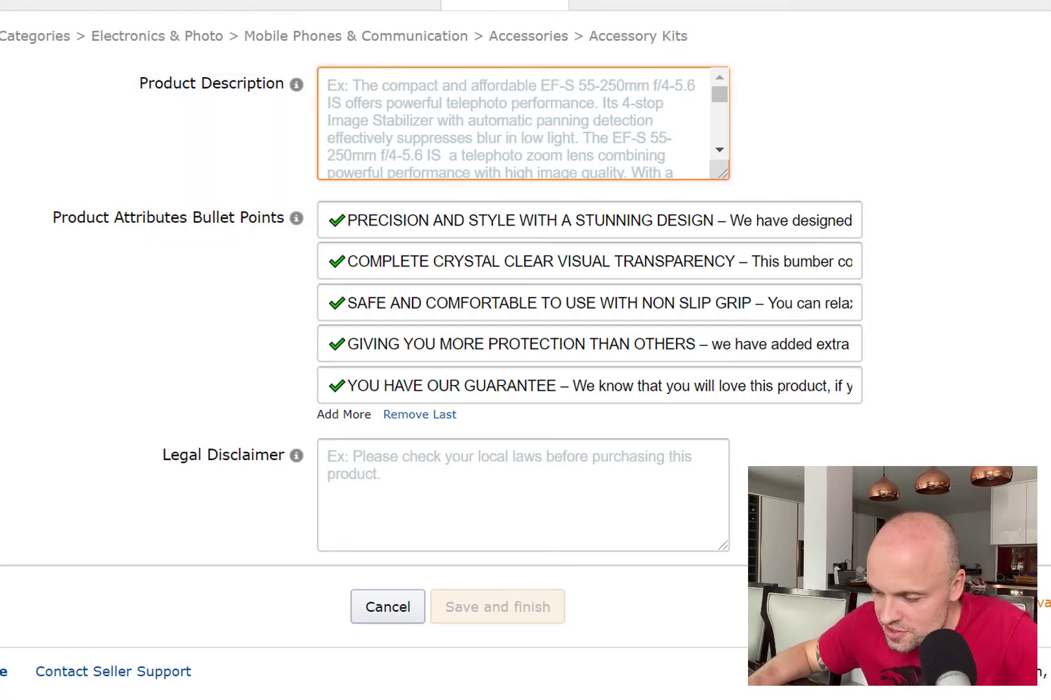
Switch back to Word and copy the Description text from "The caseOver iPhone 11 Clear case" through the closing refund paragraph.
{"action": "left_click", "coordinate": [428, 684]}
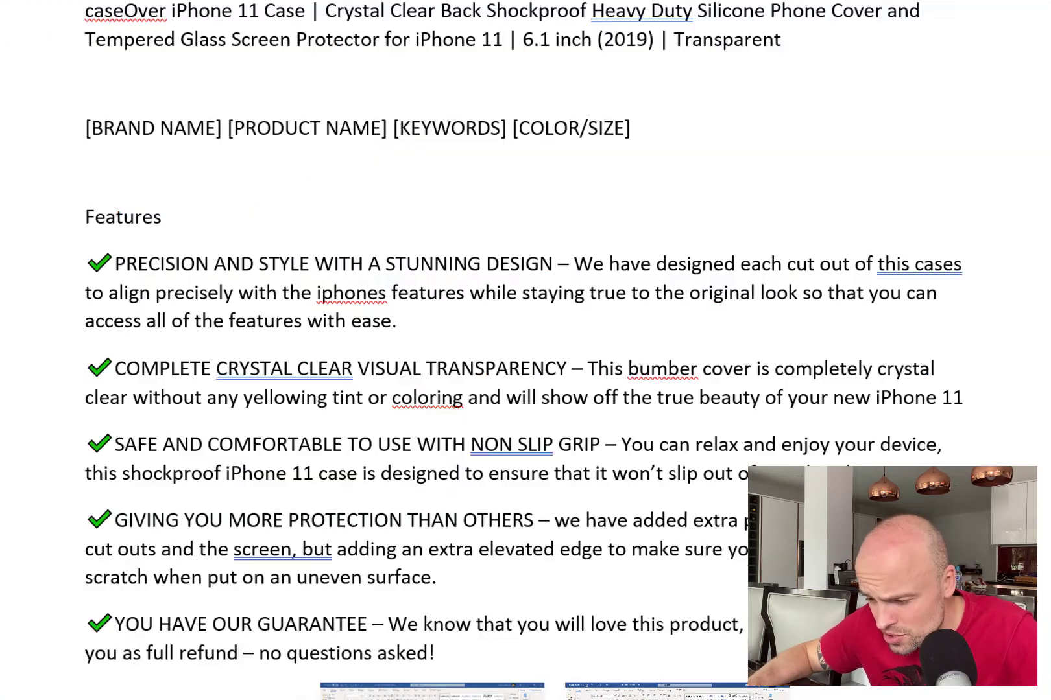
{"action": "scroll", "coordinate": [478, 430], "scroll_direction": "down", "scroll_amount": 6}
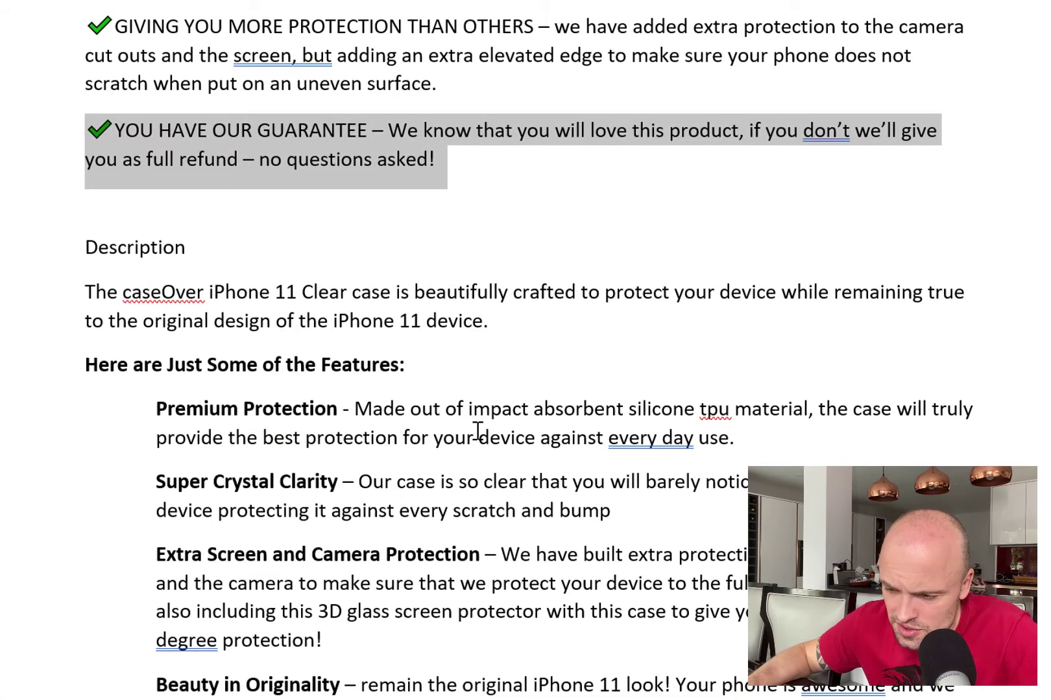
{"action": "scroll", "coordinate": [478, 430], "scroll_direction": "down", "scroll_amount": 2}
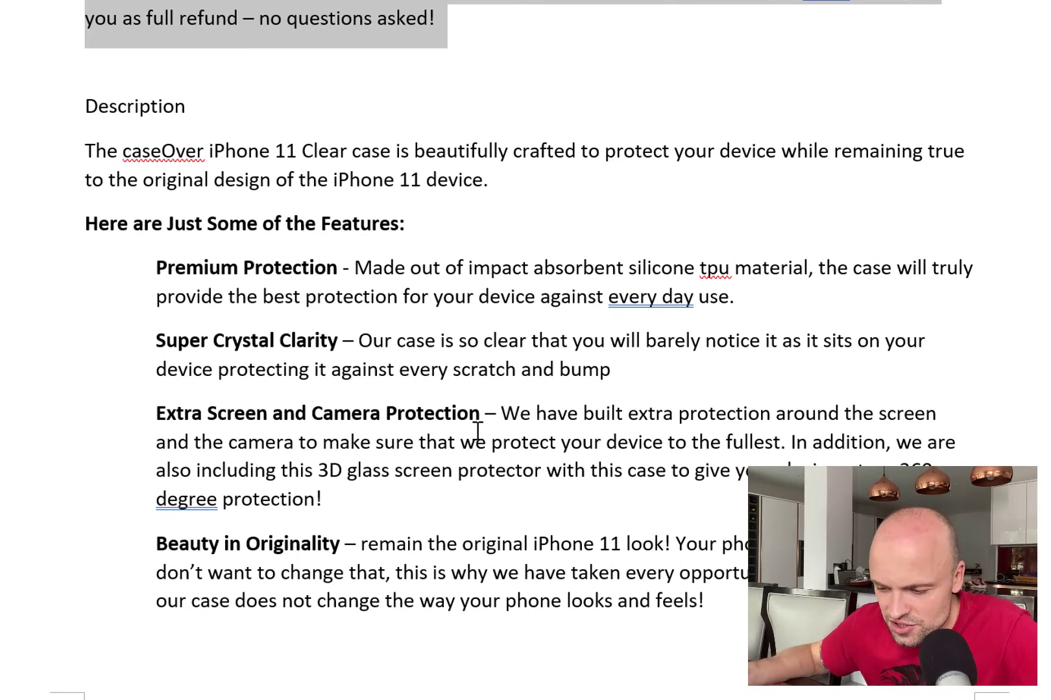
{"action": "scroll", "coordinate": [434, 429], "scroll_direction": "down", "scroll_amount": 1}
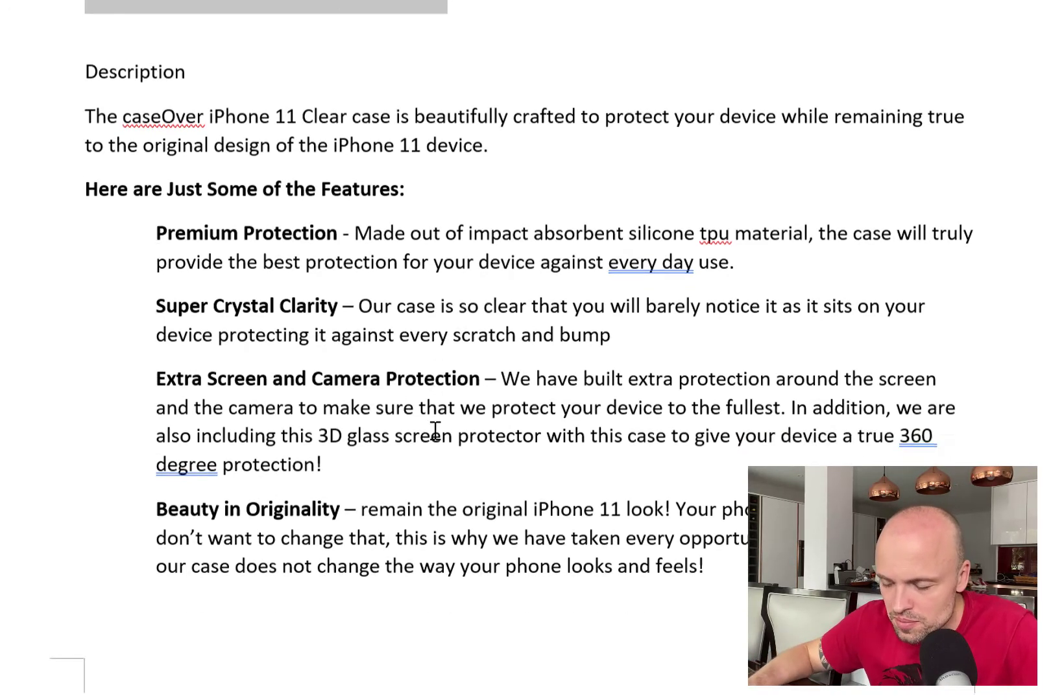
{"action": "scroll", "coordinate": [434, 429], "scroll_direction": "down", "scroll_amount": 6}
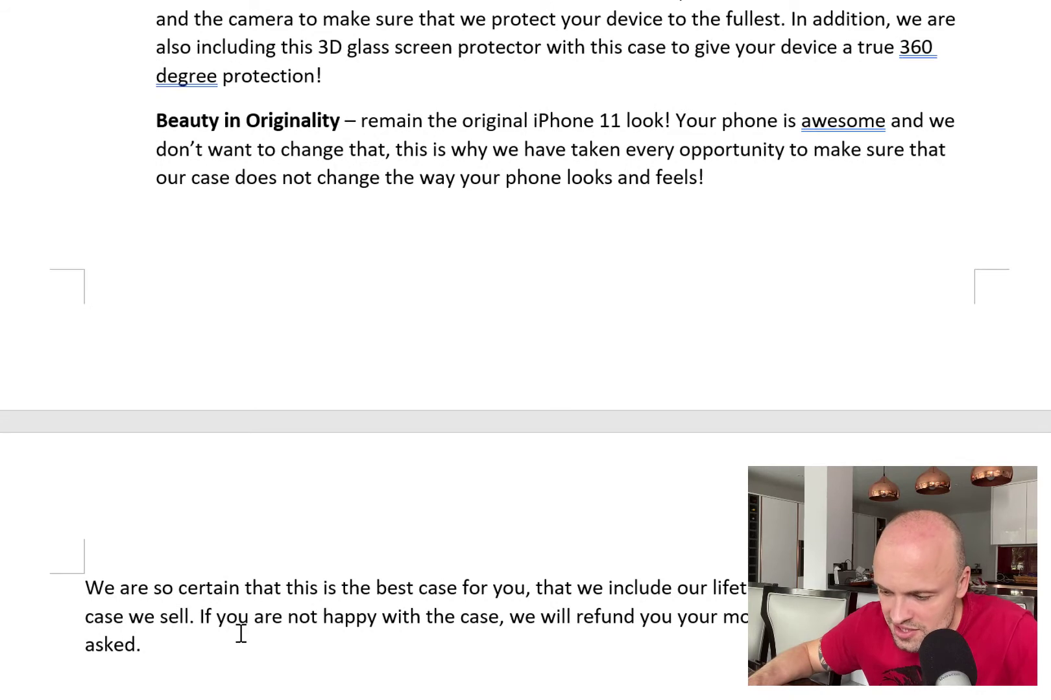
{"action": "scroll", "coordinate": [258, 591], "scroll_direction": "up", "scroll_amount": 10}
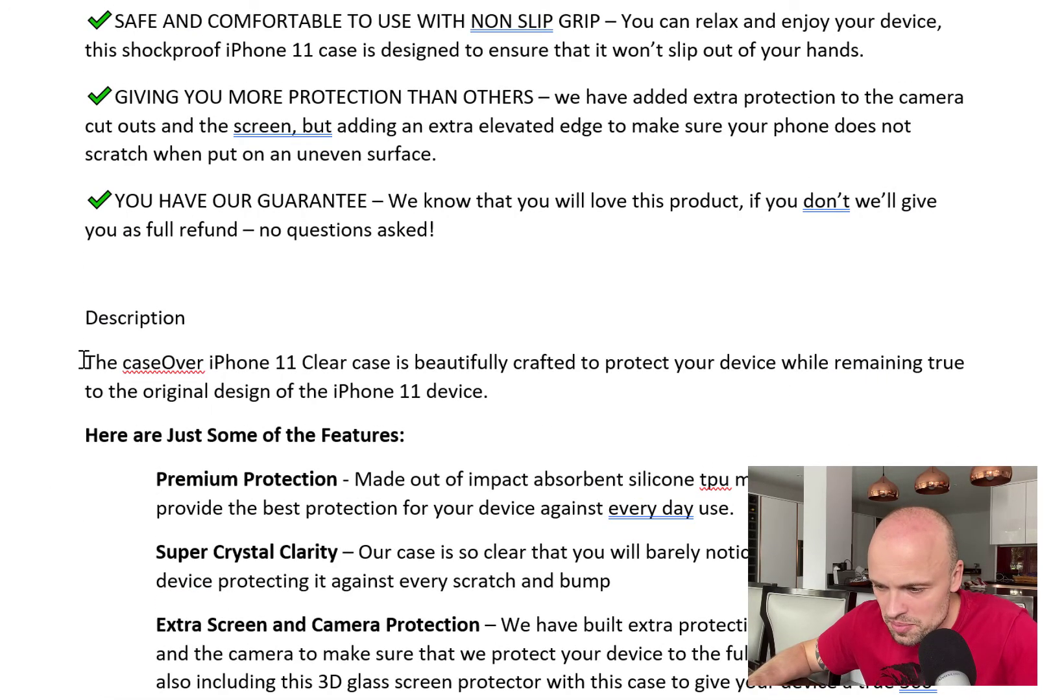
{"action": "left_click", "coordinate": [83, 357]}
{"action": "key", "text": "ctrl+shift+End"}
{"action": "key", "text": "ctrl+c"}
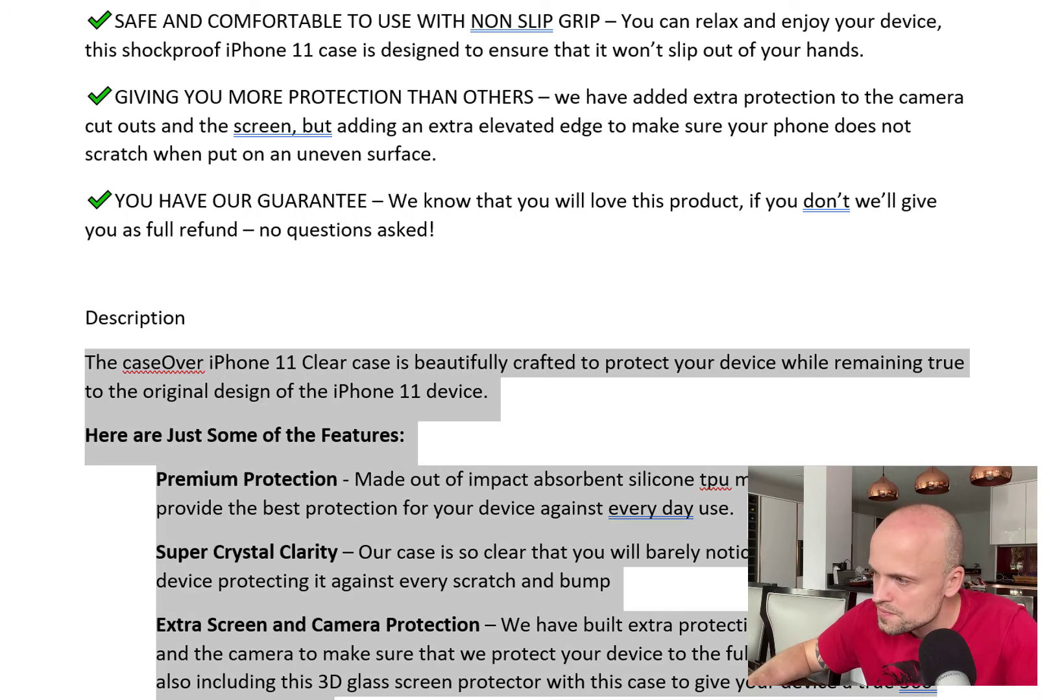
Switch to the Amazon listing, paste the copied text into the Product Description field and check it from the beginning.
{"action": "key", "text": "alt+Tab"}
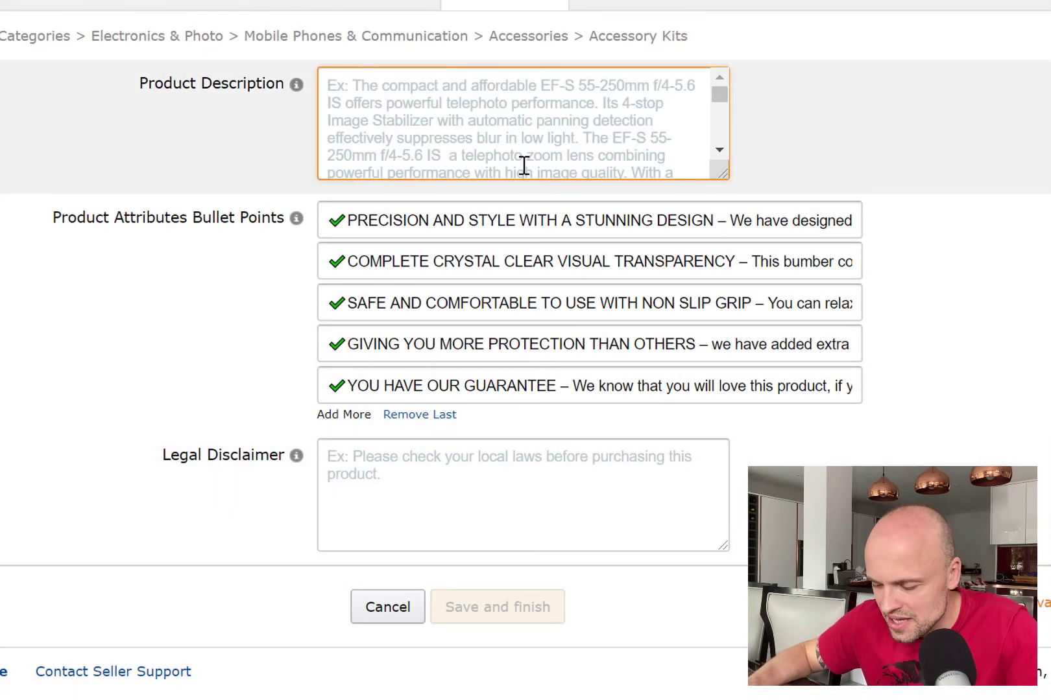
{"action": "key", "text": "ctrl+v"}
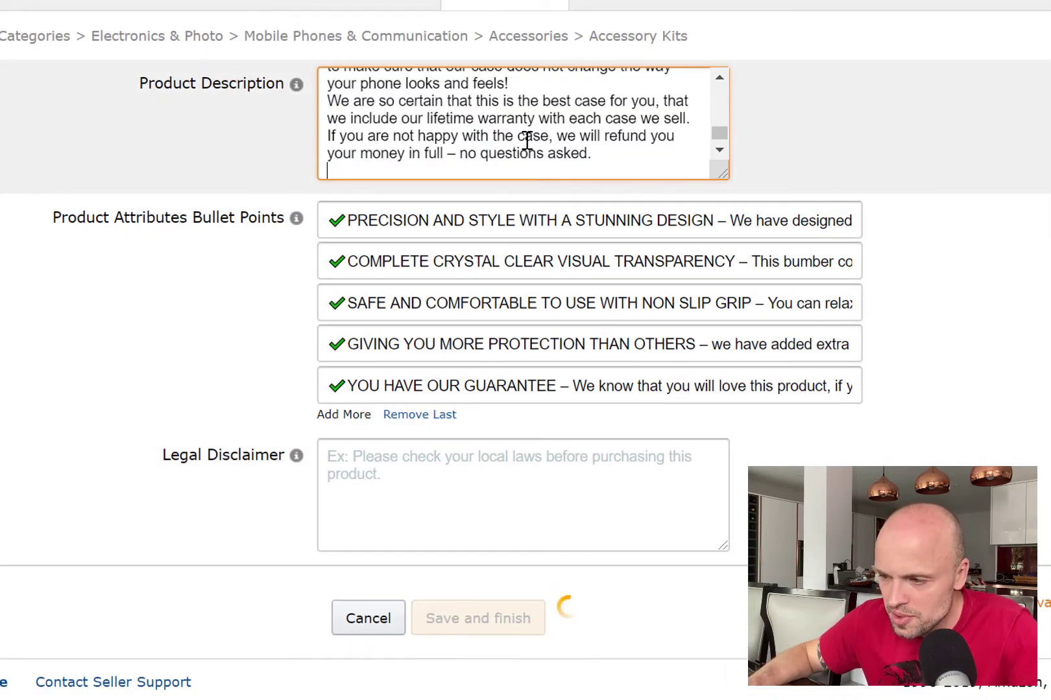
{"action": "scroll", "coordinate": [727, 110], "scroll_direction": "up", "scroll_amount": 5}
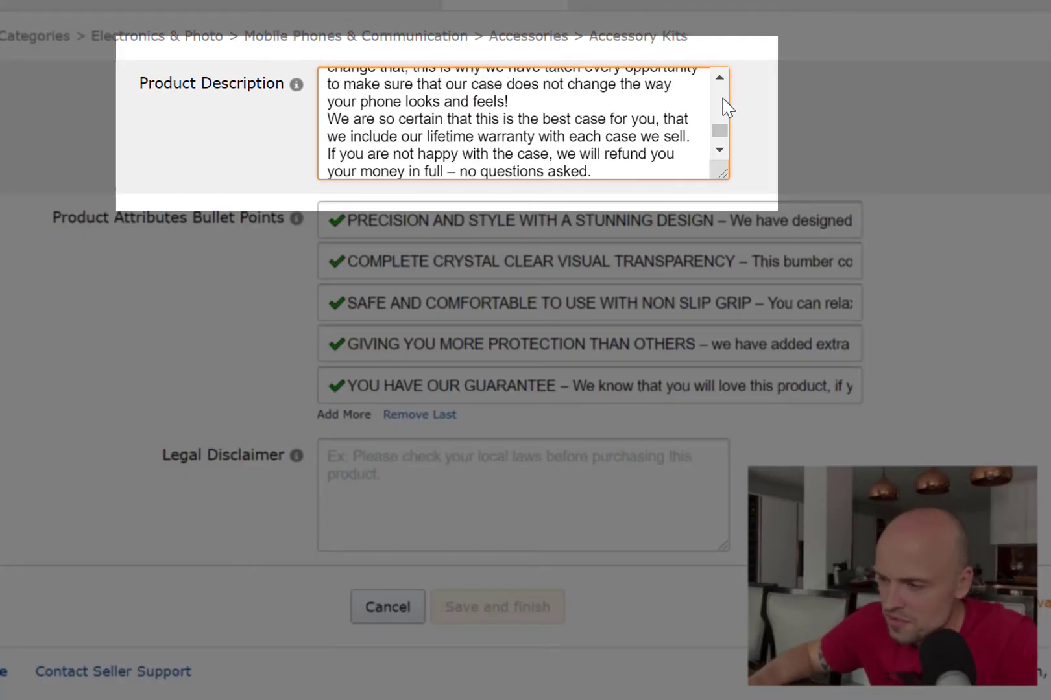
{"action": "left_click_drag", "start_coordinate": [726, 108], "coordinate": [731, 89]}
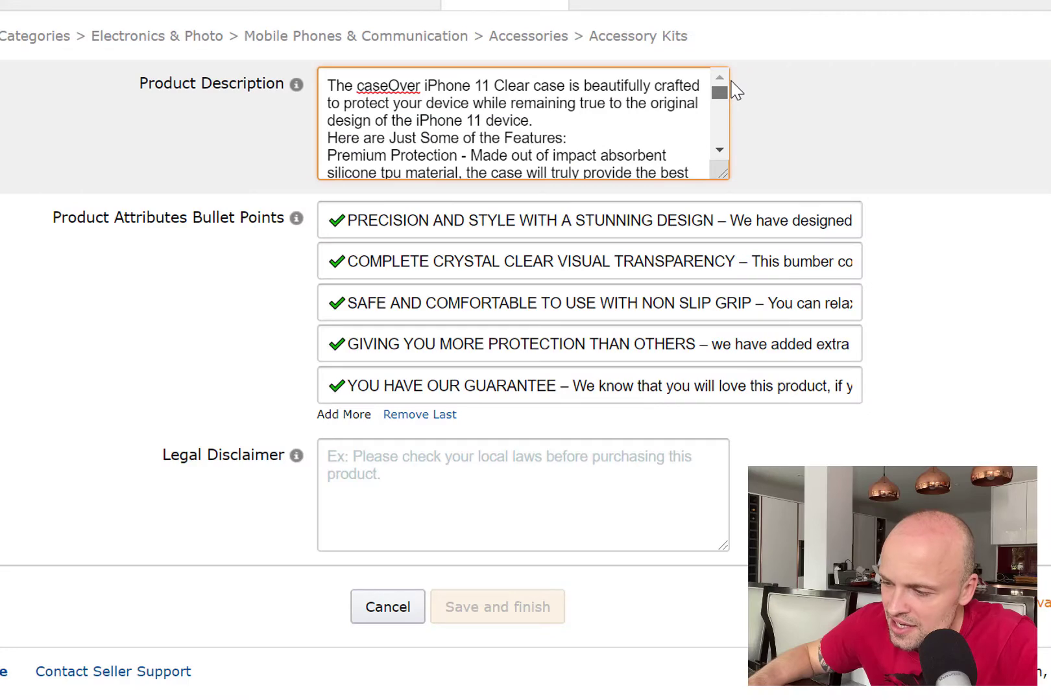
{"action": "left_click", "coordinate": [612, 131]}
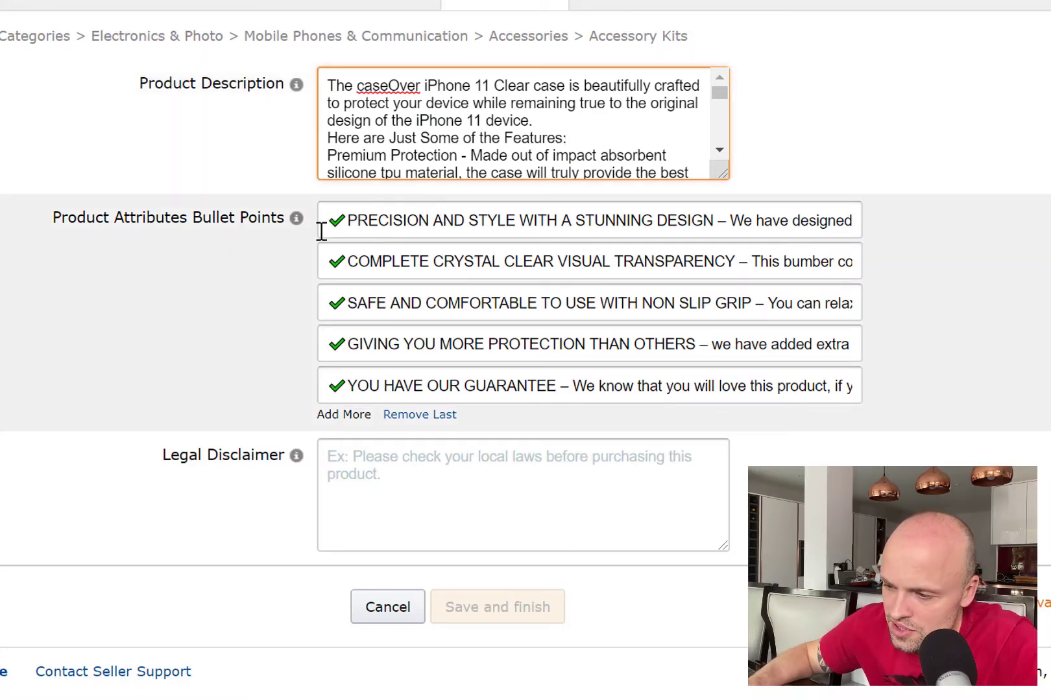
Check the Product Description through to its closing refund sentence, remove the blank line at its end and look over the listing's Search Terms section.
{"action": "mouse_move", "coordinate": [159, 209]}
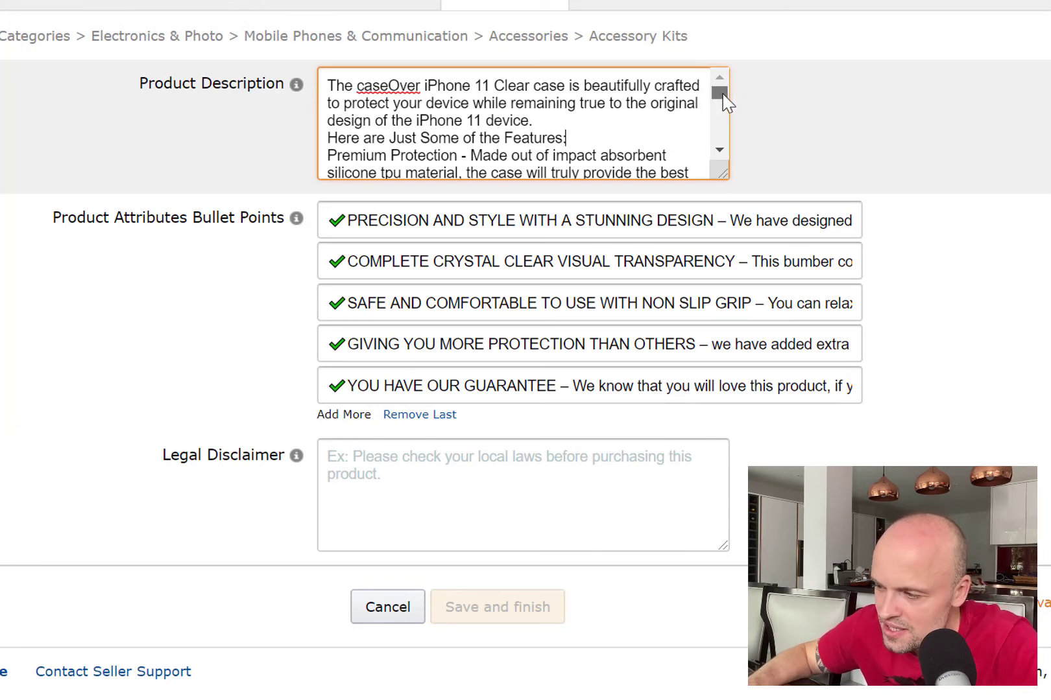
{"action": "left_click_drag", "start_coordinate": [722, 94], "coordinate": [713, 159]}
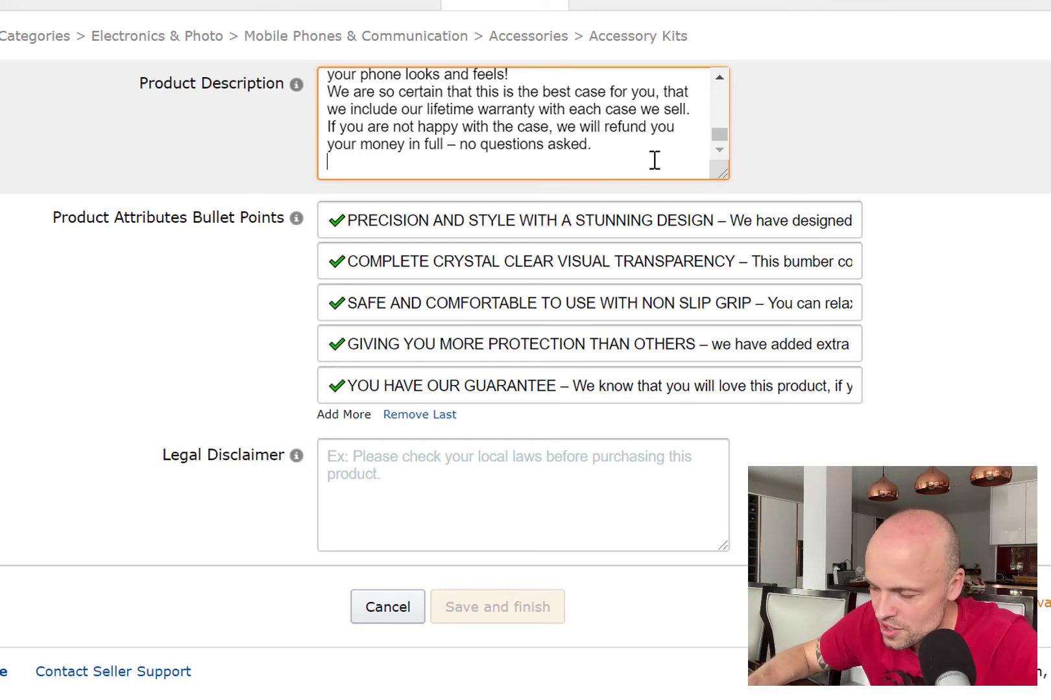
{"action": "key", "text": "BackSpace"}
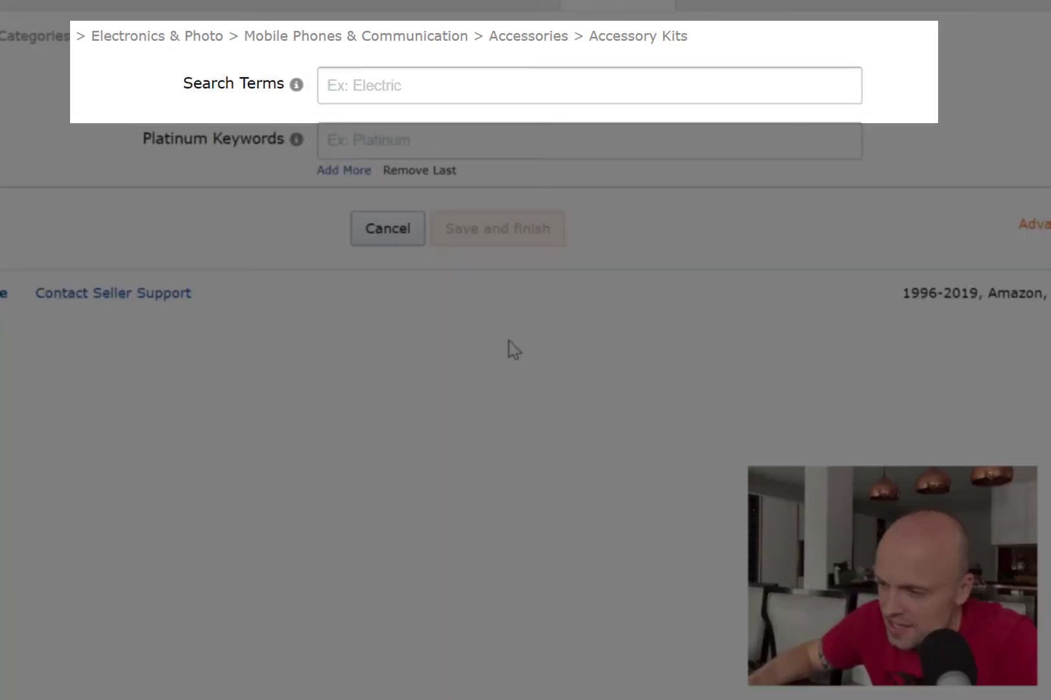
{"action": "left_click", "coordinate": [359, 88]}
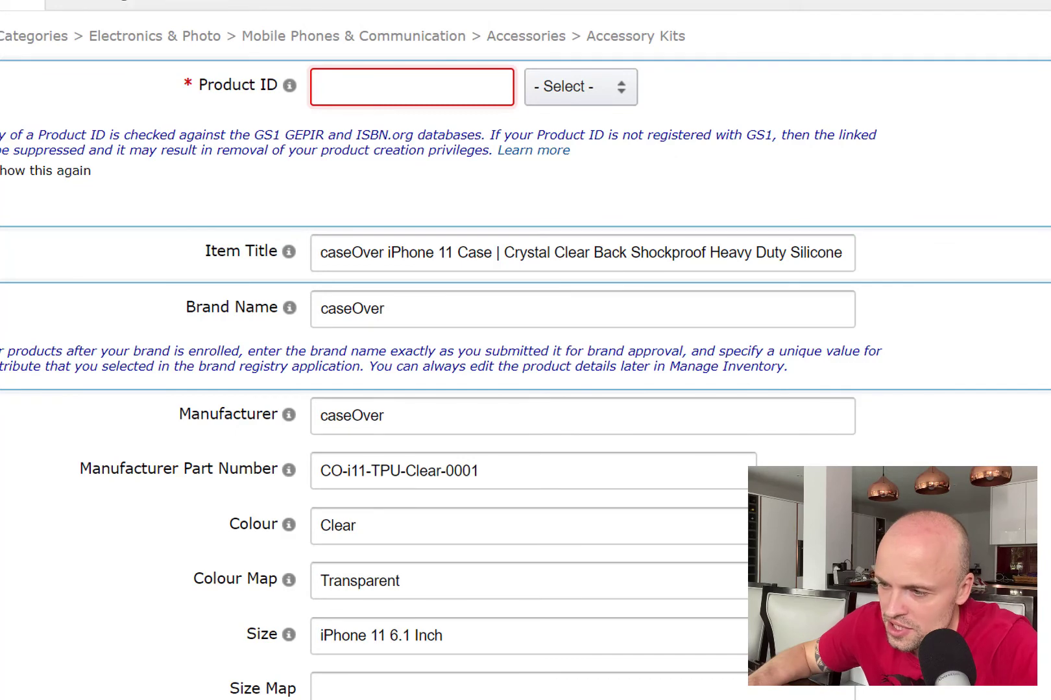
{"action": "left_click", "coordinate": [496, 5]}
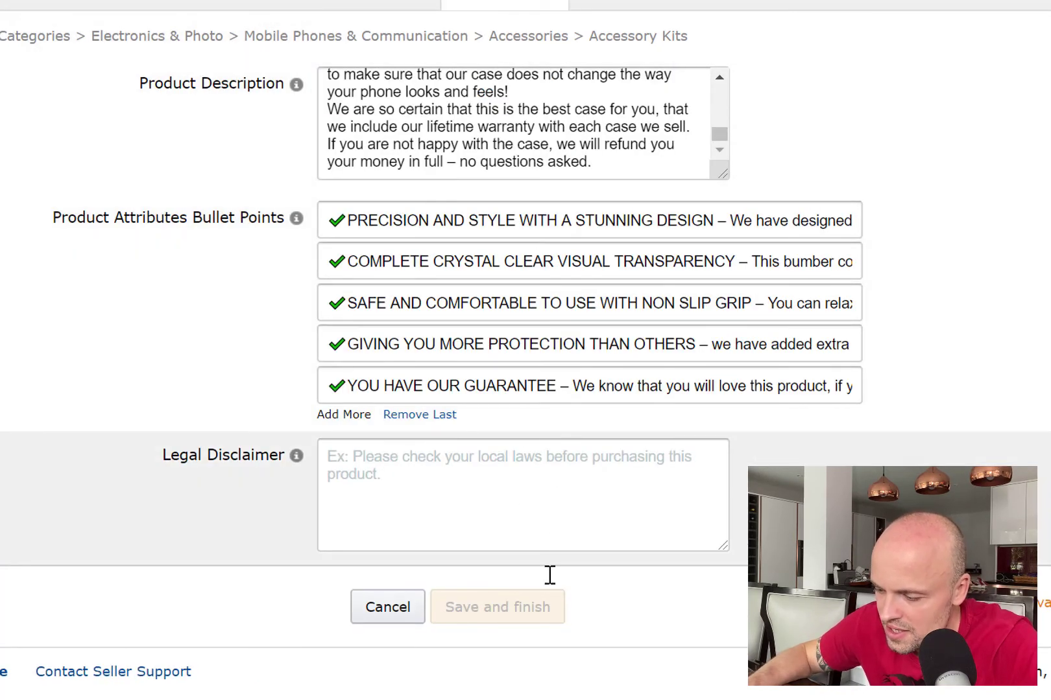
Switch to the Word document and delete the word "Quikcatch" from the Hidden Keywords paragraph.
{"action": "mouse_move", "coordinate": [441, 699]}
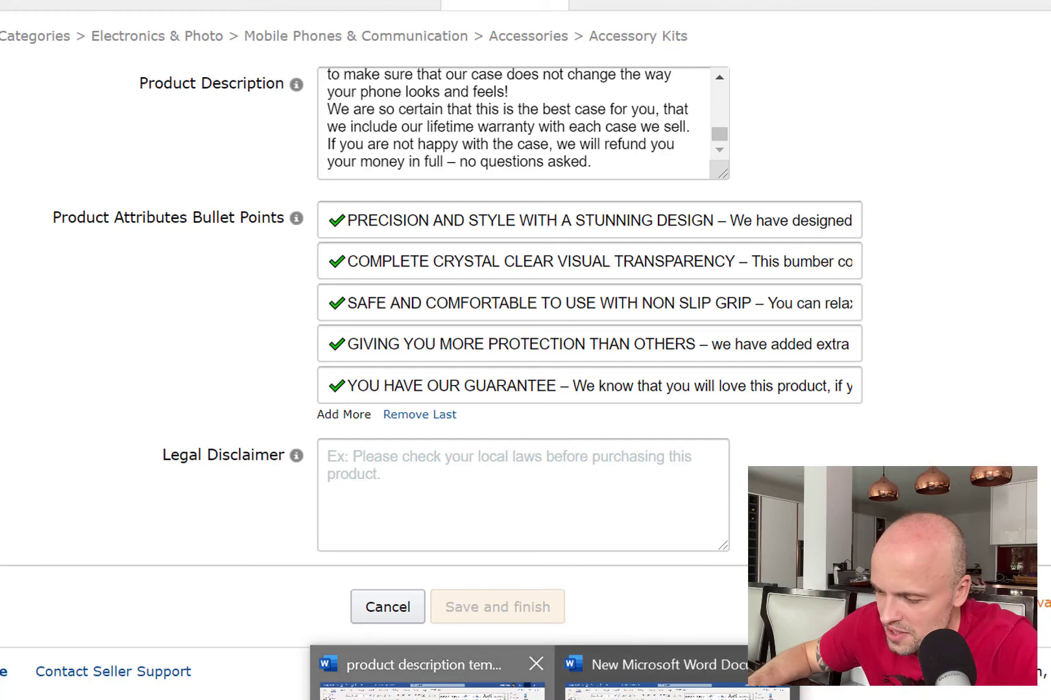
{"action": "left_click", "coordinate": [467, 687]}
{"action": "scroll", "coordinate": [462, 496], "scroll_direction": "down", "scroll_amount": 10}
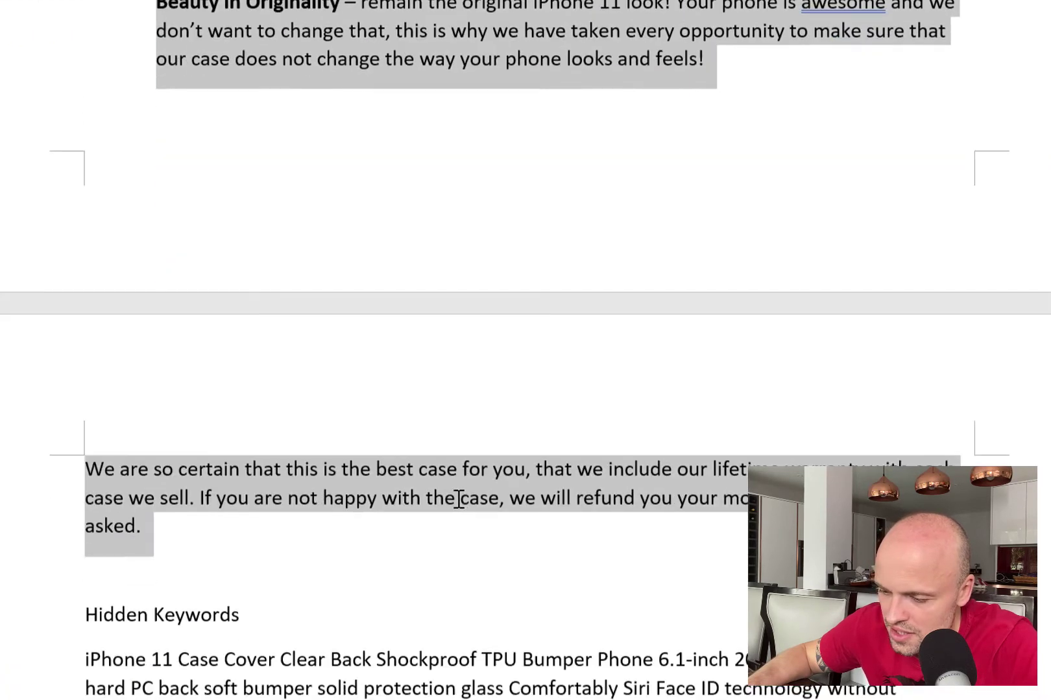
{"action": "scroll", "coordinate": [459, 500], "scroll_direction": "down", "scroll_amount": 4}
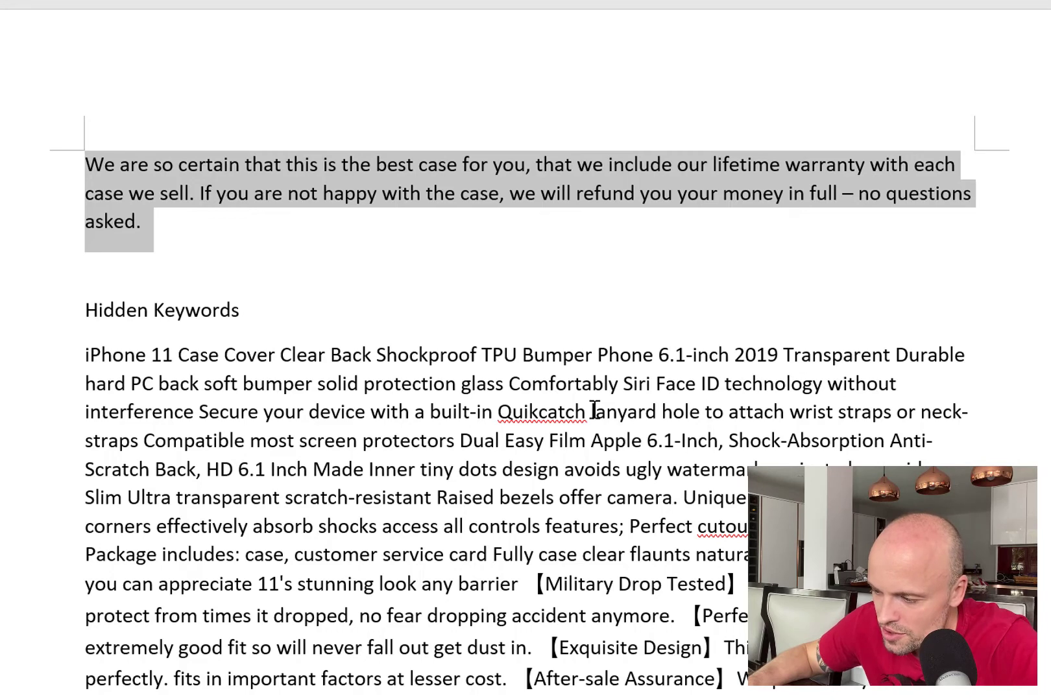
{"action": "left_click", "coordinate": [559, 412]}
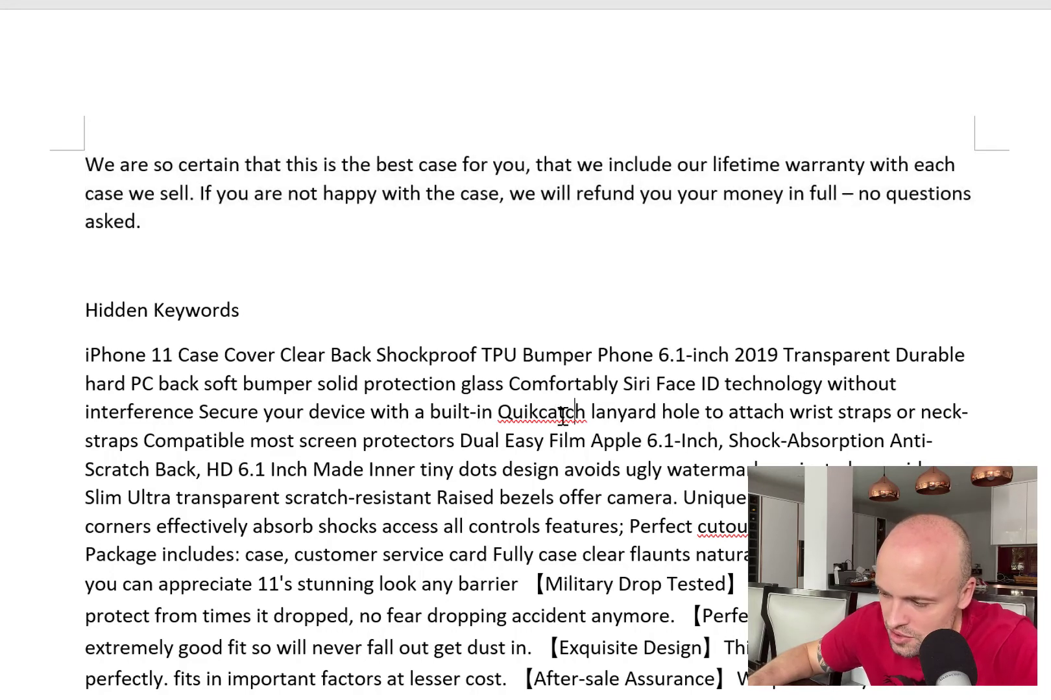
{"action": "double_click", "coordinate": [562, 413]}
{"action": "key", "text": "BackSpace"}
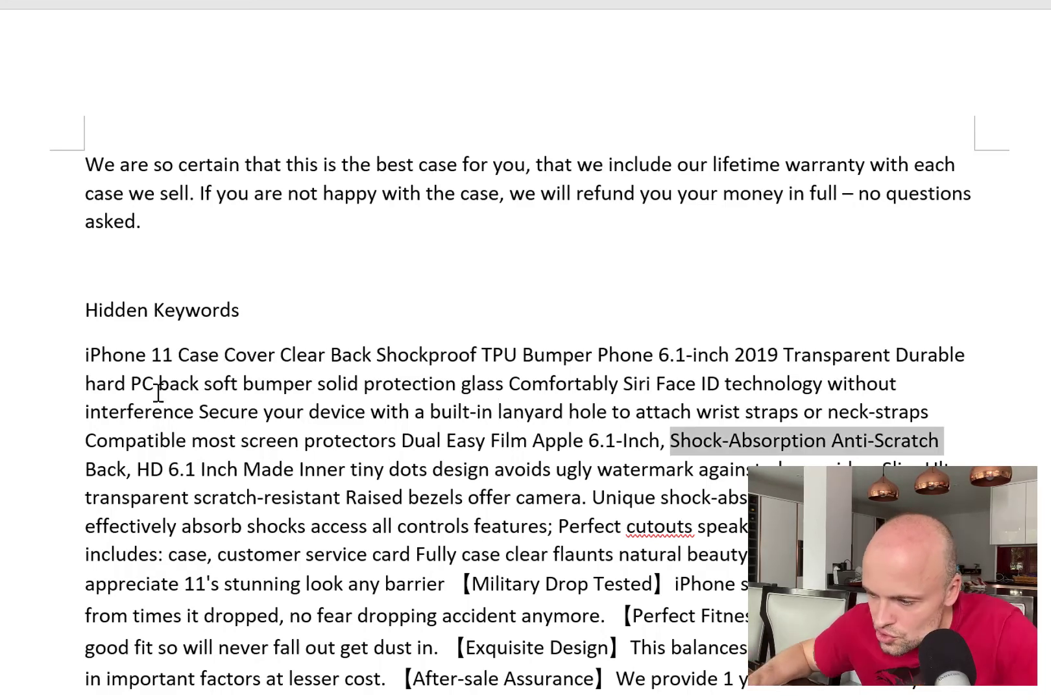
Copy the hidden keywords from "hard PC back" through "Apple 6.1-Inch, Shock" and paste them into the Search Terms field of the Amazon listing.
{"action": "left_click_drag", "start_coordinate": [86, 383], "coordinate": [690, 443]}
{"action": "key", "text": "ctrl+c"}
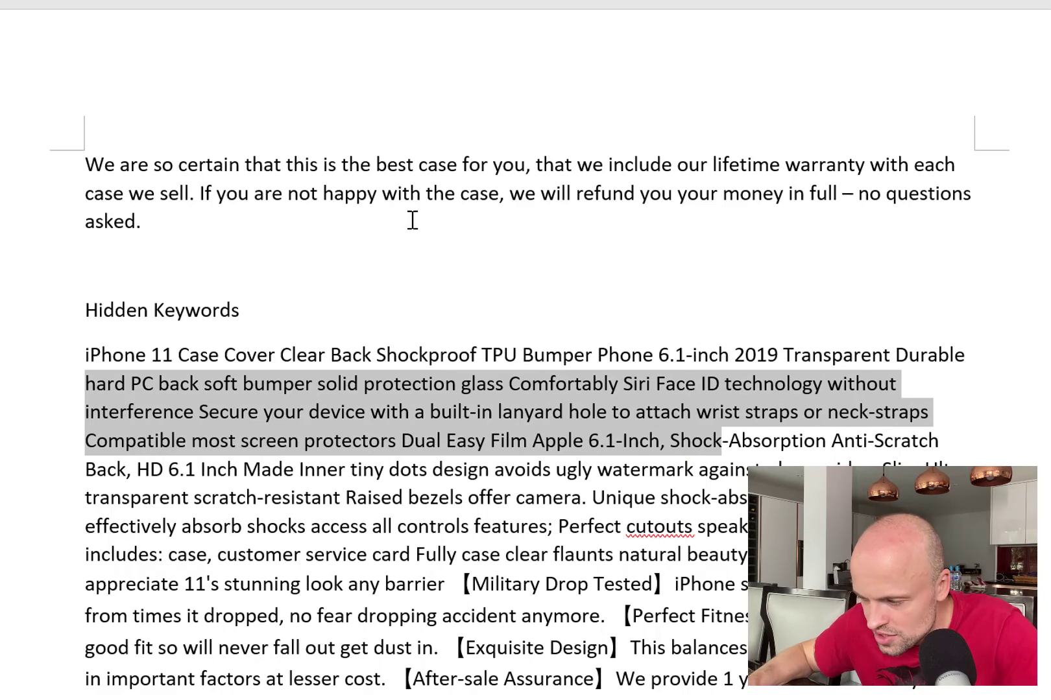
{"action": "left_click", "coordinate": [386, 699]}
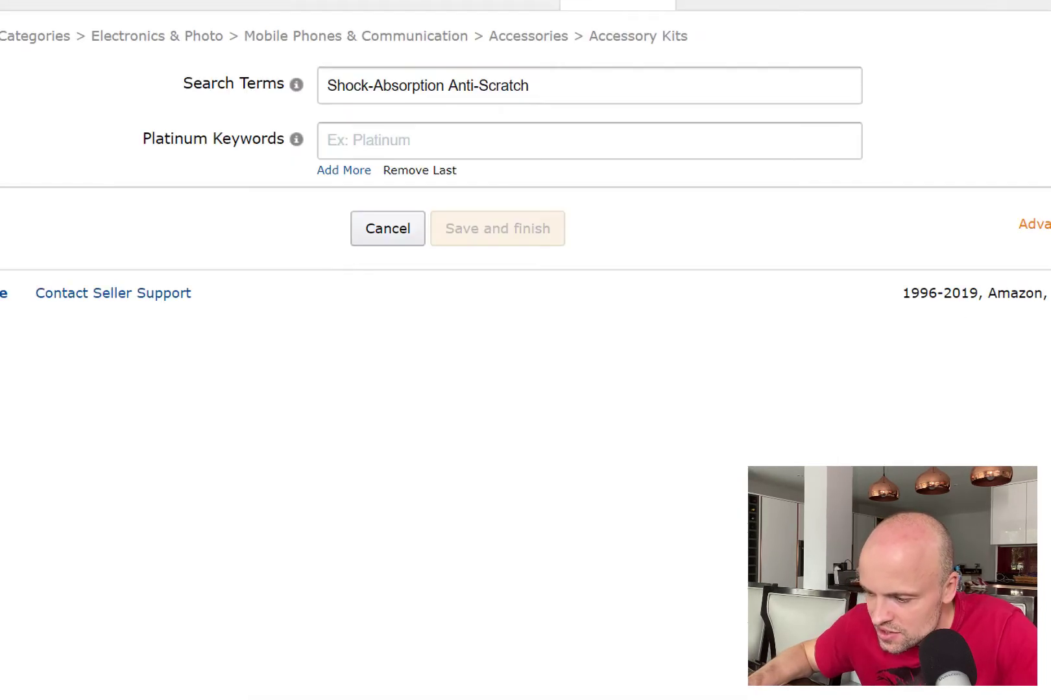
{"action": "key", "text": "ctrl+v"}
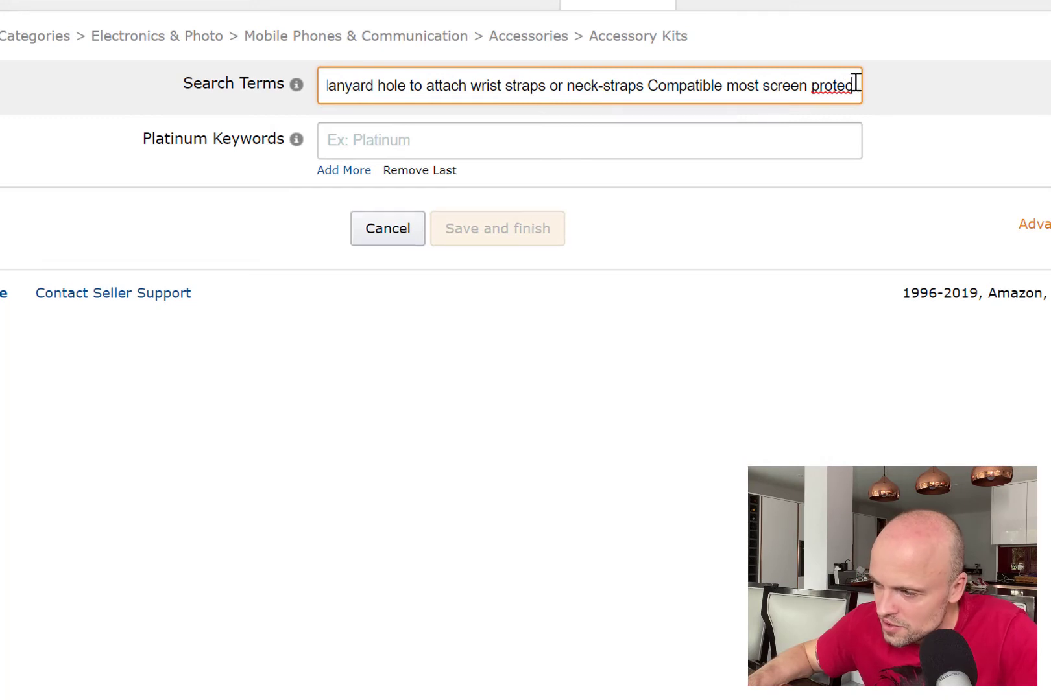
Remove the cut-off word "protec" from the end of the Search Terms text.
{"action": "left_click_drag", "start_coordinate": [856, 84], "coordinate": [818, 89]}
{"action": "key", "text": "BackSpace"}
{"action": "key", "text": "BackSpace"}
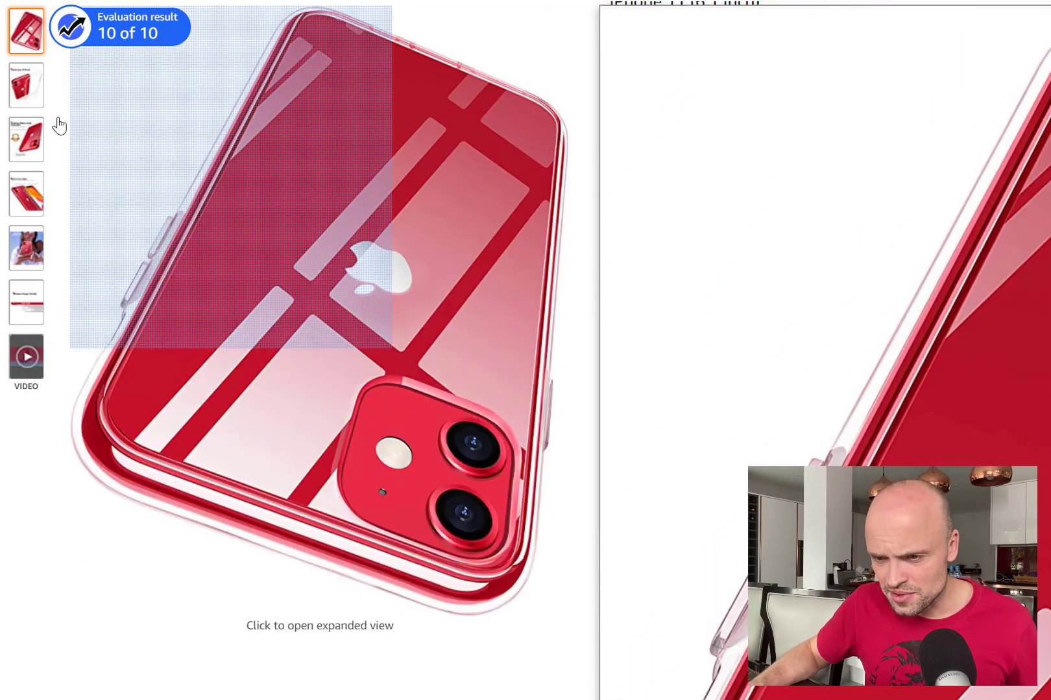
Examine the RANVOO iPhone 11 case page as a reference, including its main and "Crystal Clear All Round" images, title, price and bullet points.
{"action": "mouse_move", "coordinate": [26, 85]}
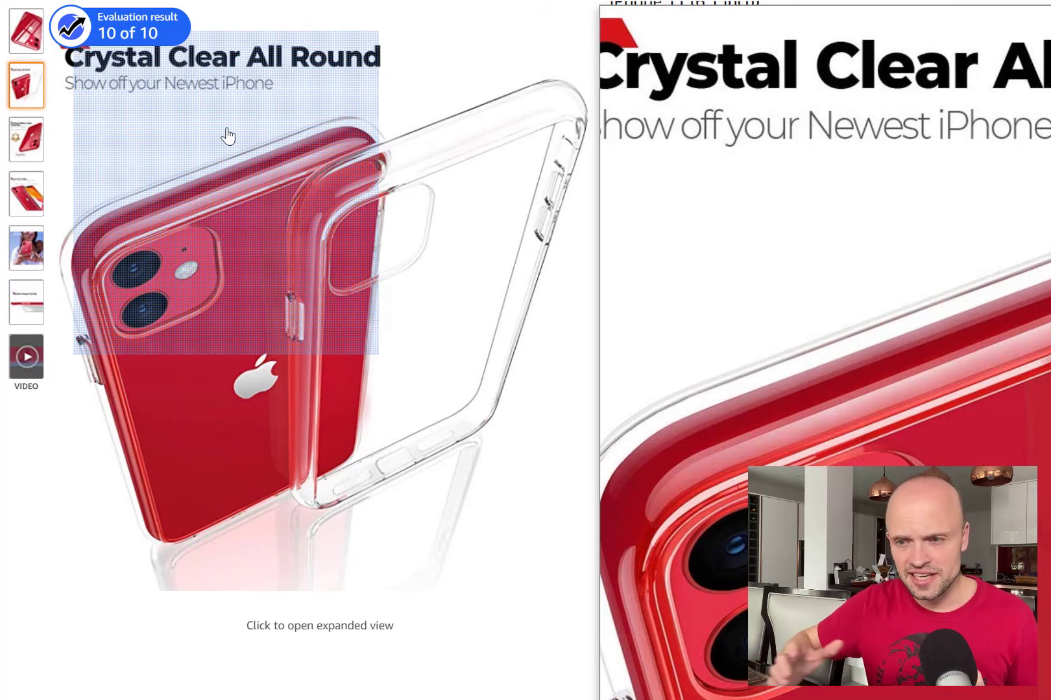
{"action": "scroll", "coordinate": [81, 441], "scroll_direction": "up", "scroll_amount": 4}
{"action": "scroll", "coordinate": [81, 441], "scroll_direction": "down", "scroll_amount": 2}
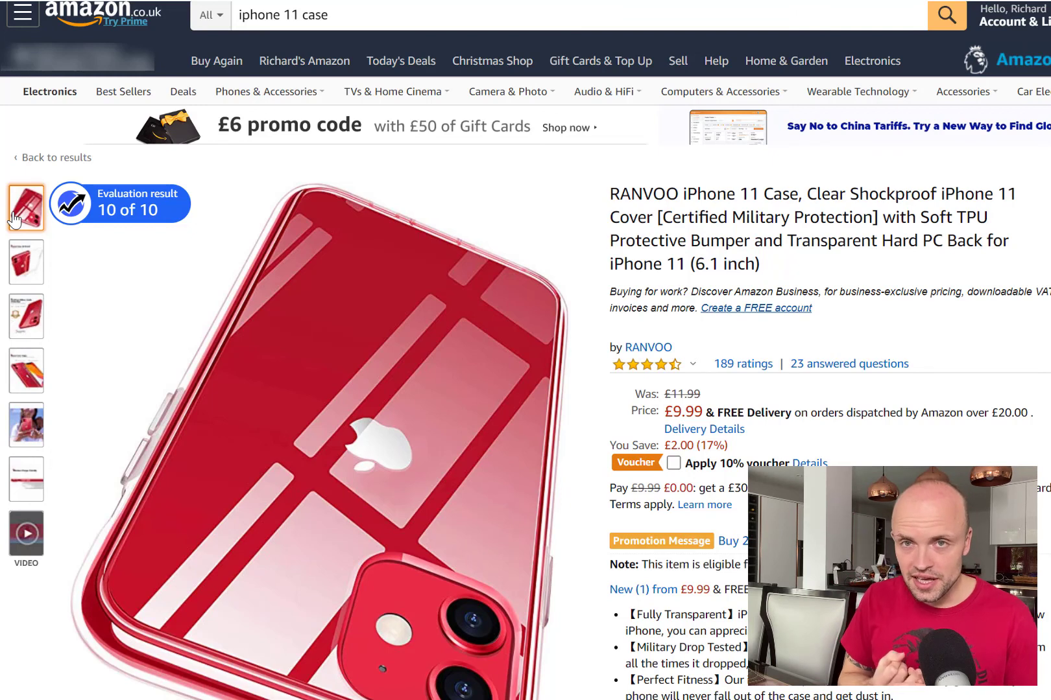
{"action": "left_click", "coordinate": [26, 262]}
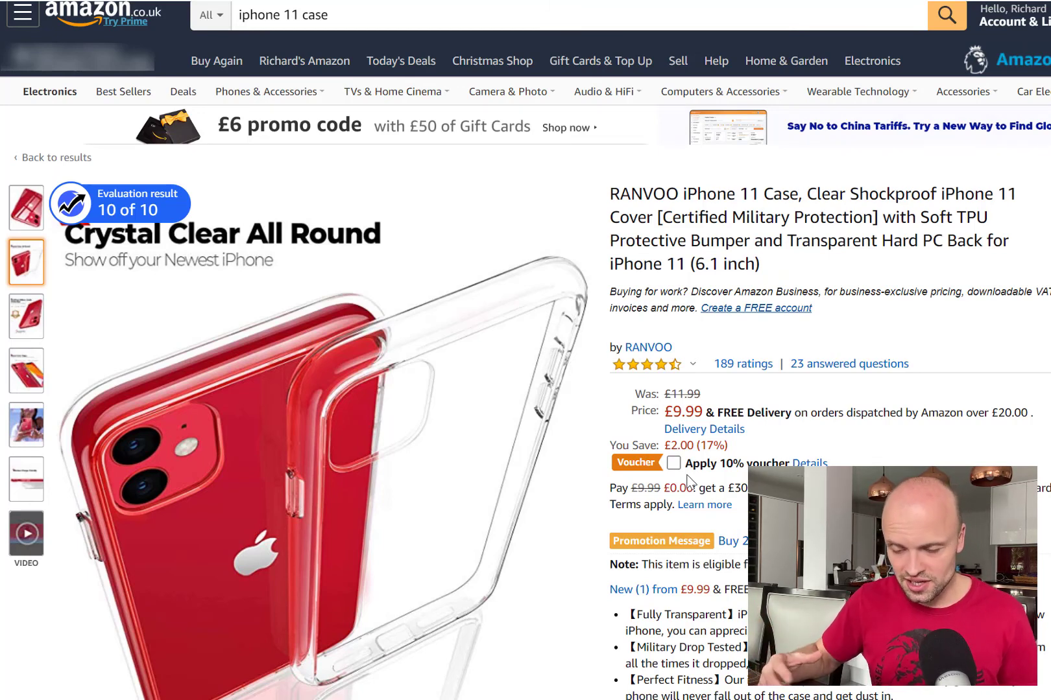
{"action": "scroll", "coordinate": [596, 415], "scroll_direction": "down", "scroll_amount": 5}
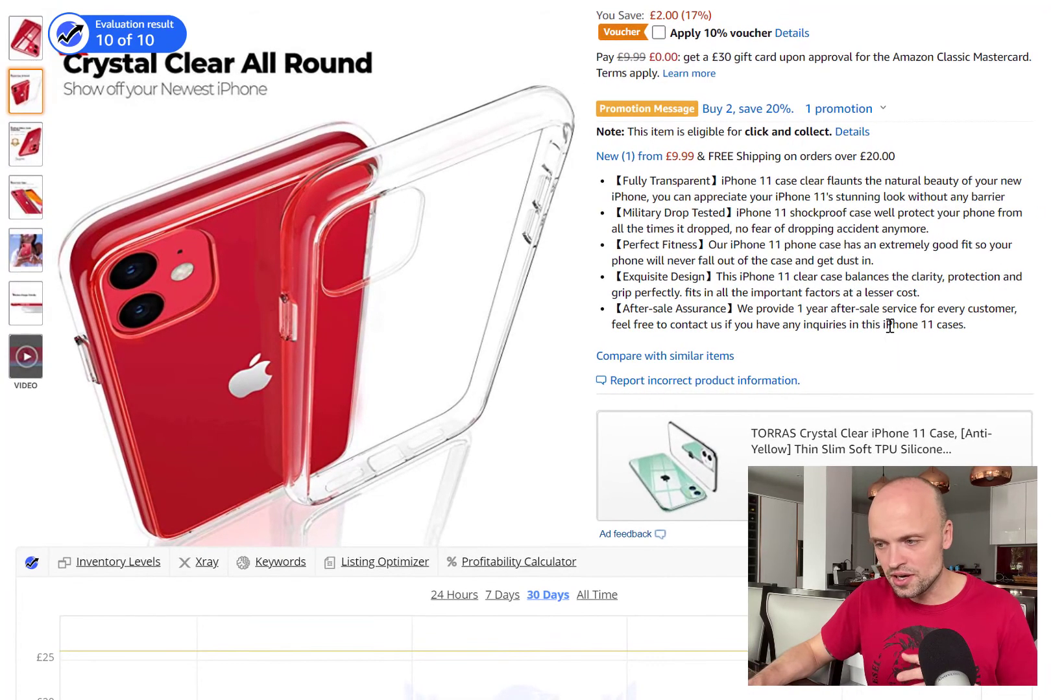
{"action": "scroll", "coordinate": [886, 336], "scroll_direction": "up", "scroll_amount": 1}
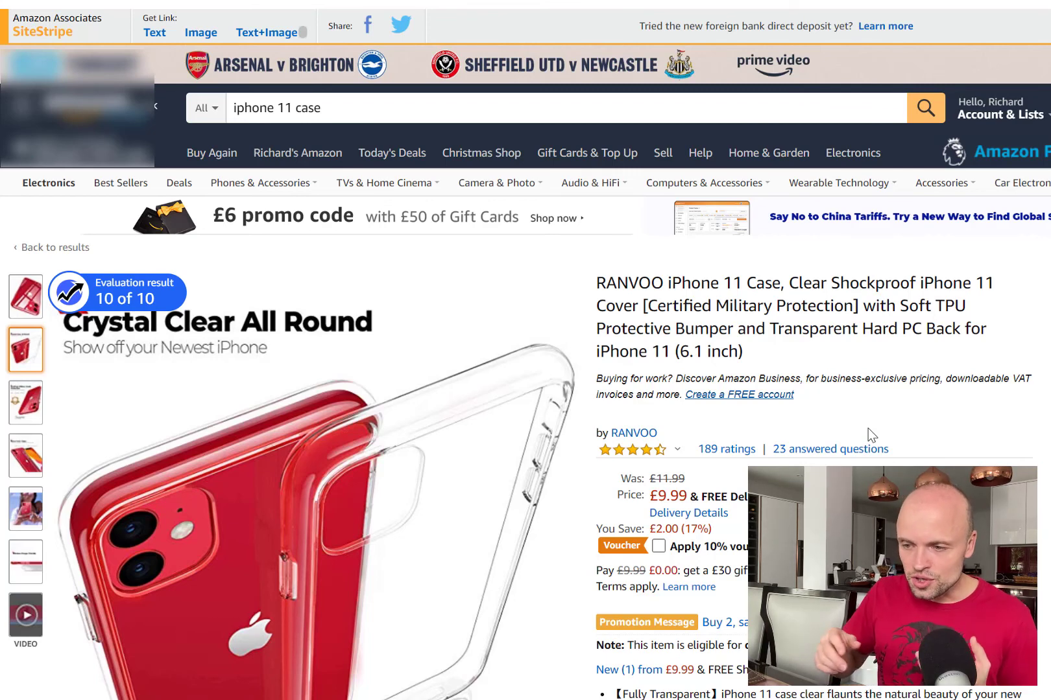
{"action": "scroll", "coordinate": [868, 427], "scroll_direction": "down", "scroll_amount": 1}
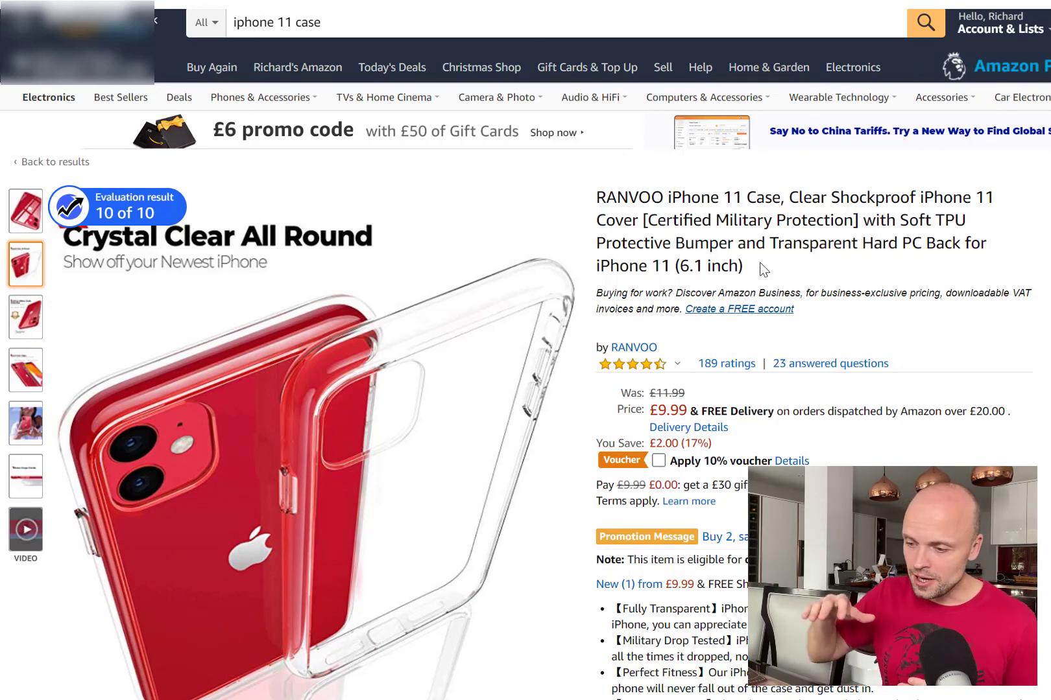
{"action": "scroll", "coordinate": [808, 344], "scroll_direction": "down", "scroll_amount": 2}
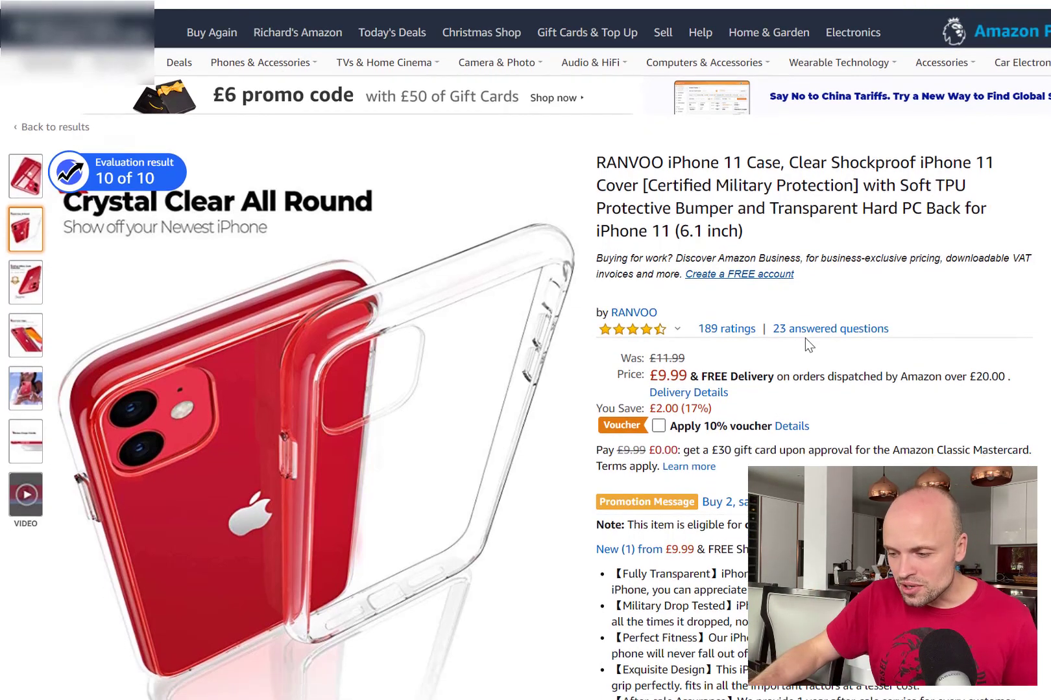
{"action": "scroll", "coordinate": [806, 338], "scroll_direction": "down", "scroll_amount": 2}
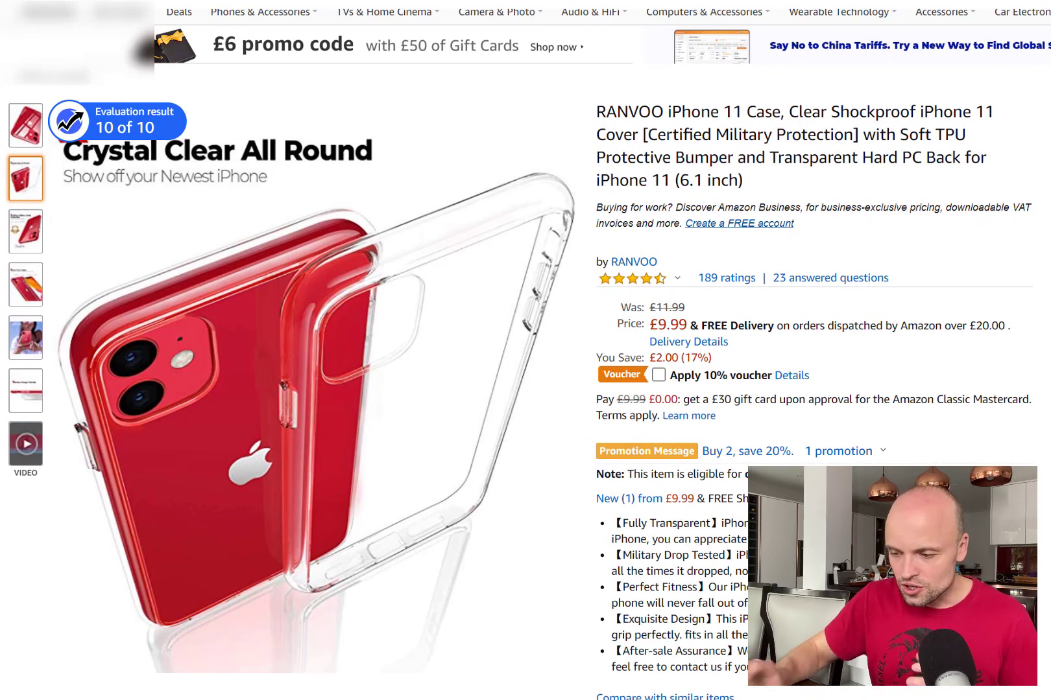